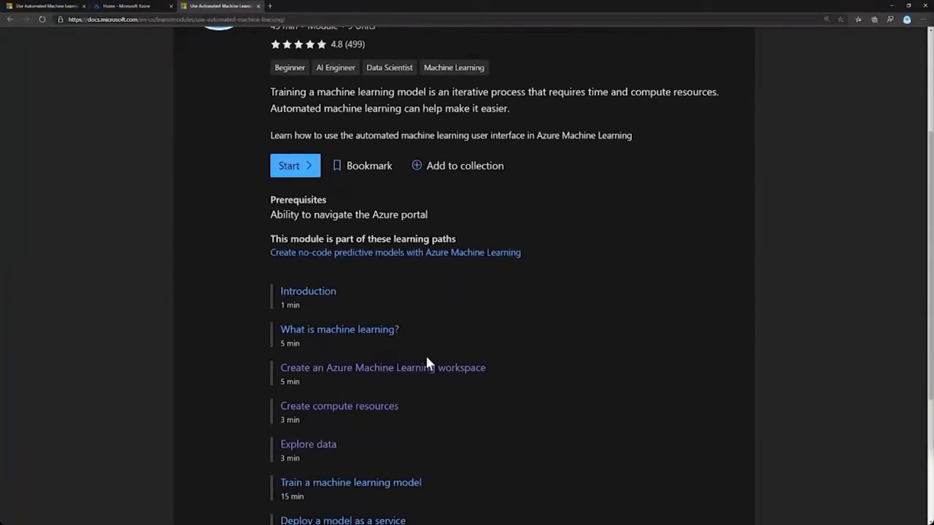
Open the "Create an Azure Machine Learning workspace" unit and read the required workspace settings.
{"action": "left_click", "coordinate": [330, 369]}
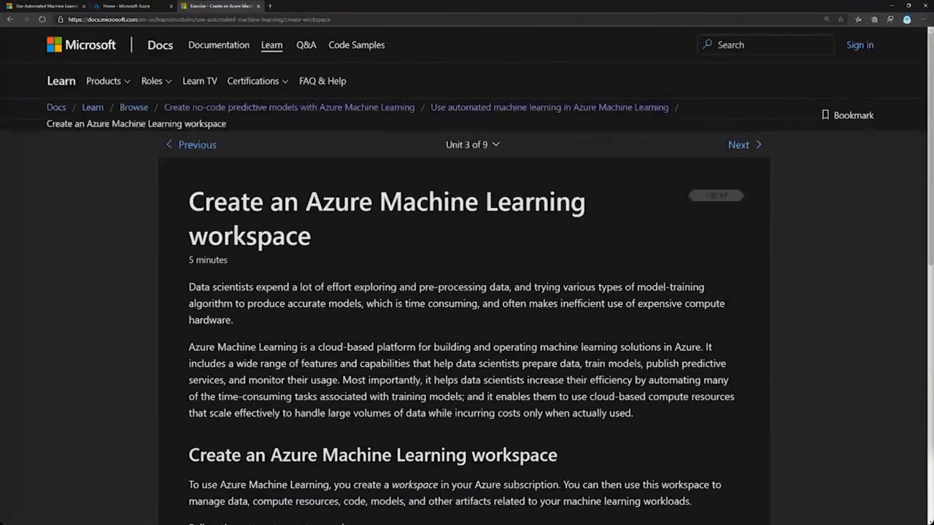
{"action": "scroll", "coordinate": [467, 292], "scroll_direction": "down", "scroll_amount": 3}
{"action": "scroll", "coordinate": [321, 396], "scroll_direction": "down", "scroll_amount": 3}
{"action": "scroll", "coordinate": [321, 396], "scroll_direction": "down", "scroll_amount": 3}
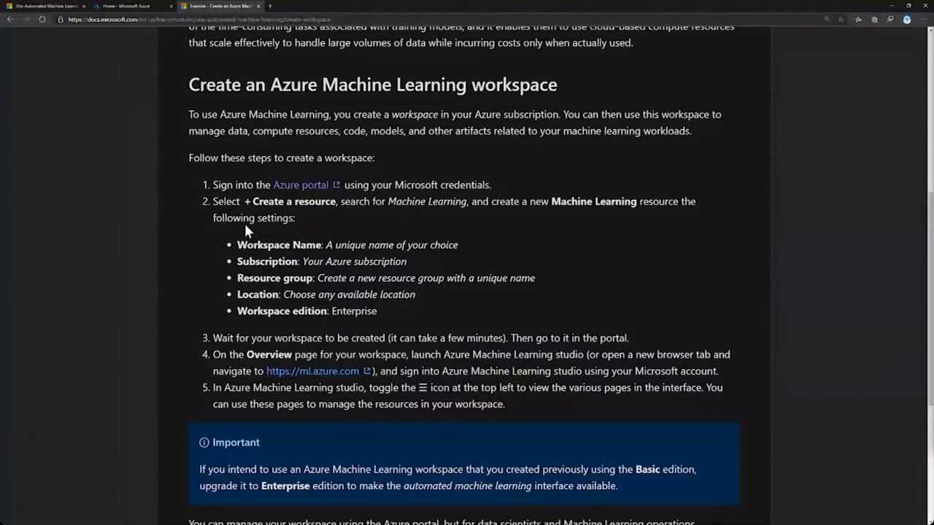
{"action": "left_click_drag", "start_coordinate": [244, 230], "coordinate": [381, 308]}
{"action": "left_click", "coordinate": [380, 308]}
Switch to the Azure portal and start a new Machine Learning workspace in the AI-900 resource group.
{"action": "left_click", "coordinate": [126, 5]}
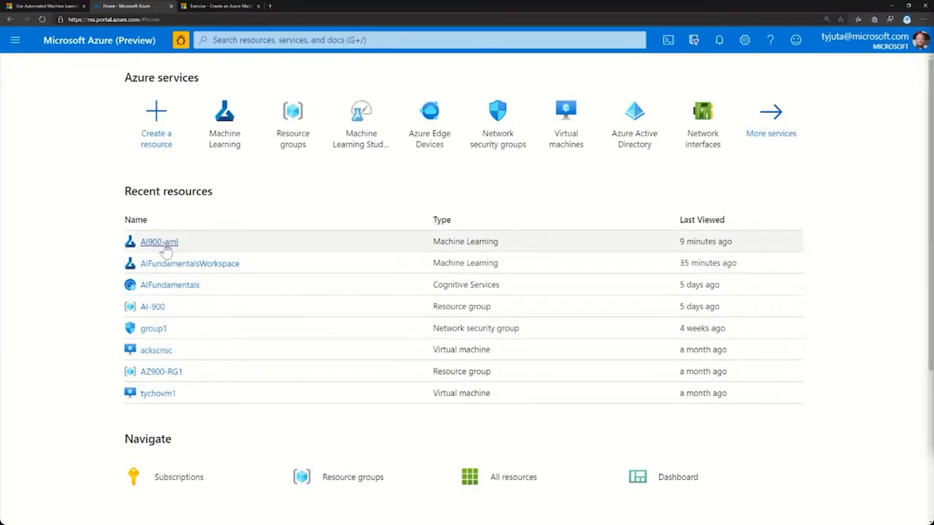
{"action": "mouse_move", "coordinate": [227, 120]}
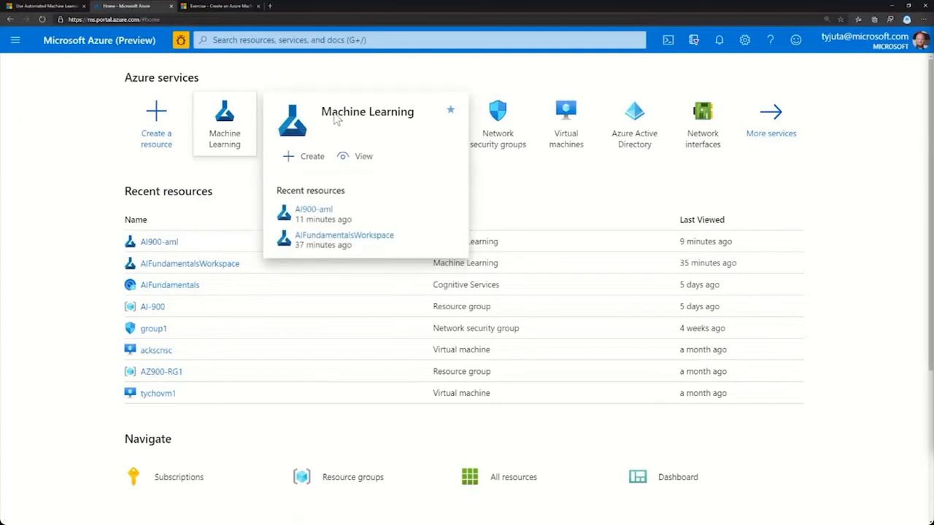
{"action": "left_click", "coordinate": [293, 161]}
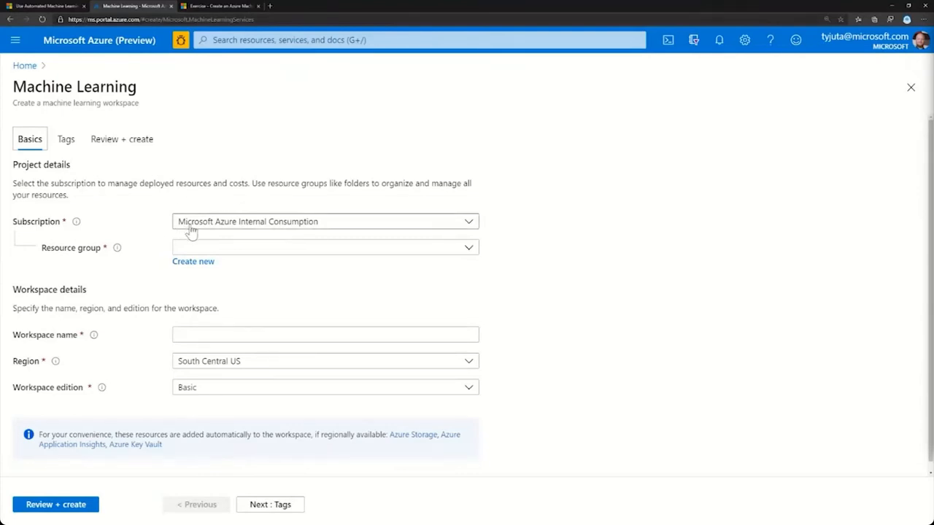
{"action": "left_click", "coordinate": [221, 249]}
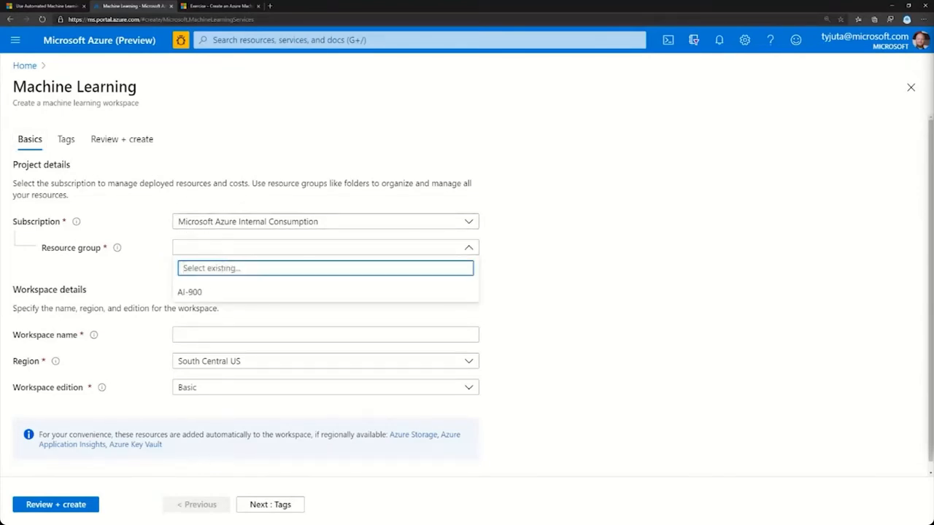
{"action": "left_click", "coordinate": [192, 292]}
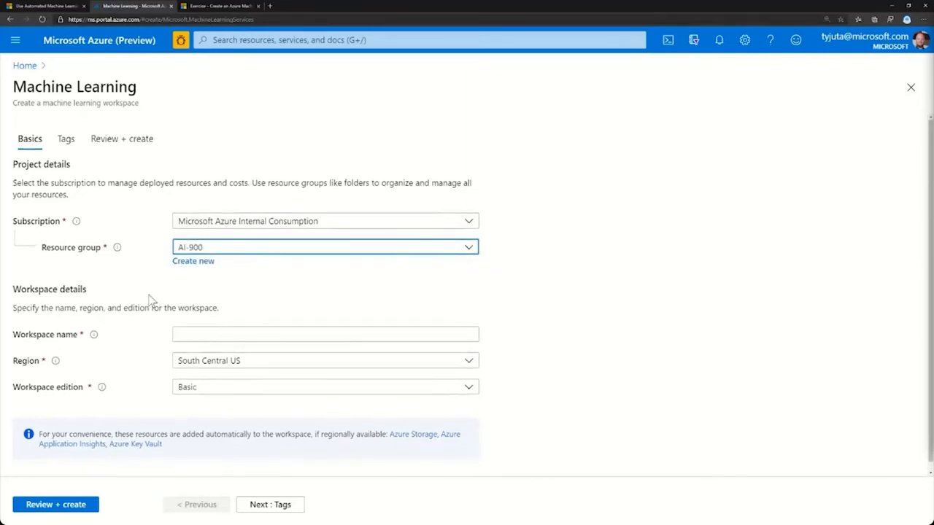
Name the new workspace AIFundamentals.
{"action": "scroll", "coordinate": [150, 299], "scroll_direction": "down", "scroll_amount": 1}
{"action": "left_click", "coordinate": [243, 324]}
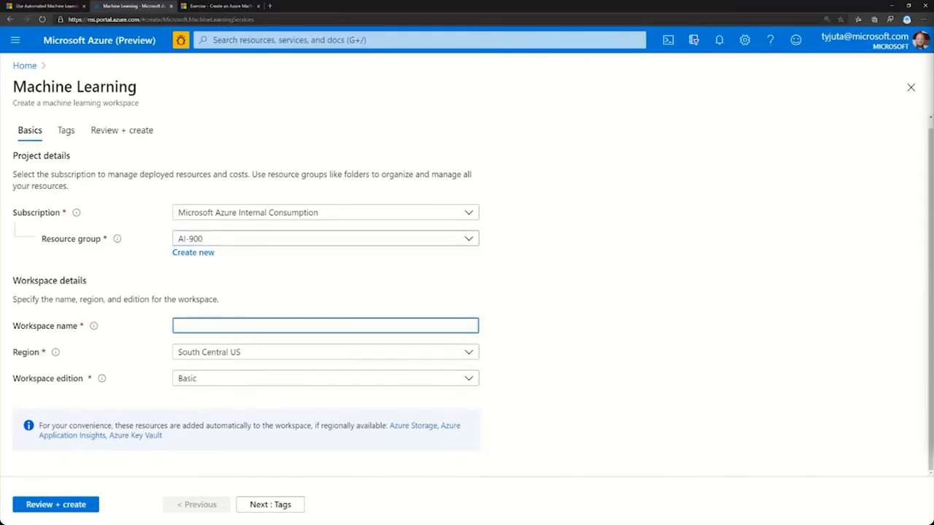
{"action": "type", "text": "AIFundamnt"}
{"action": "key", "text": "BackSpace"}
{"action": "key", "text": "BackSpace"}
{"action": "type", "text": "entals"}
{"action": "left_click", "coordinate": [512, 356]}
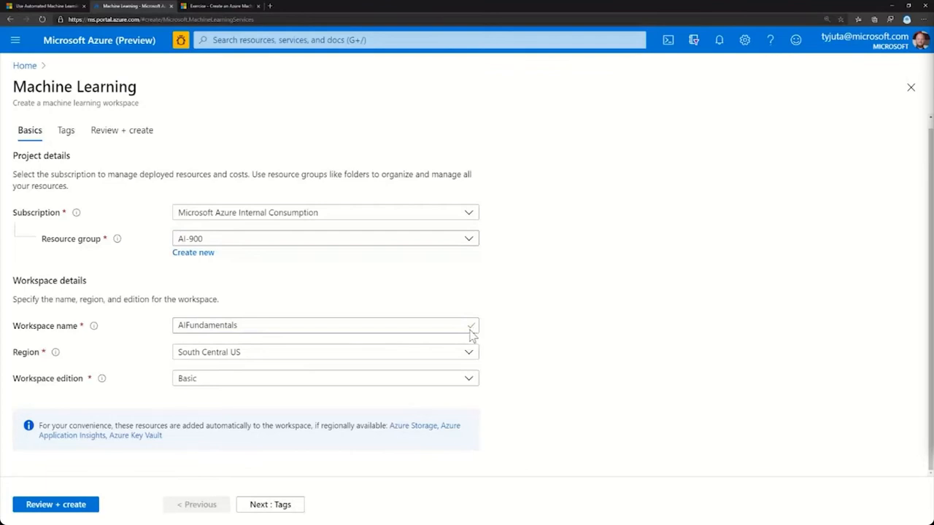
Set the workspace region to North Europe and the edition to Enterprise, and proceed to the review of the settings.
{"action": "left_click", "coordinate": [304, 356]}
{"action": "scroll", "coordinate": [252, 284], "scroll_direction": "down", "scroll_amount": 2}
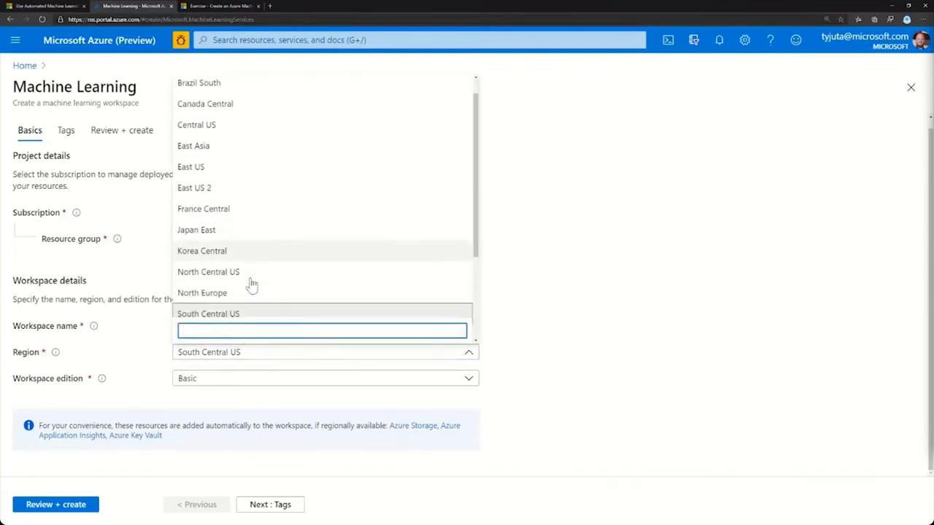
{"action": "left_click", "coordinate": [214, 250]}
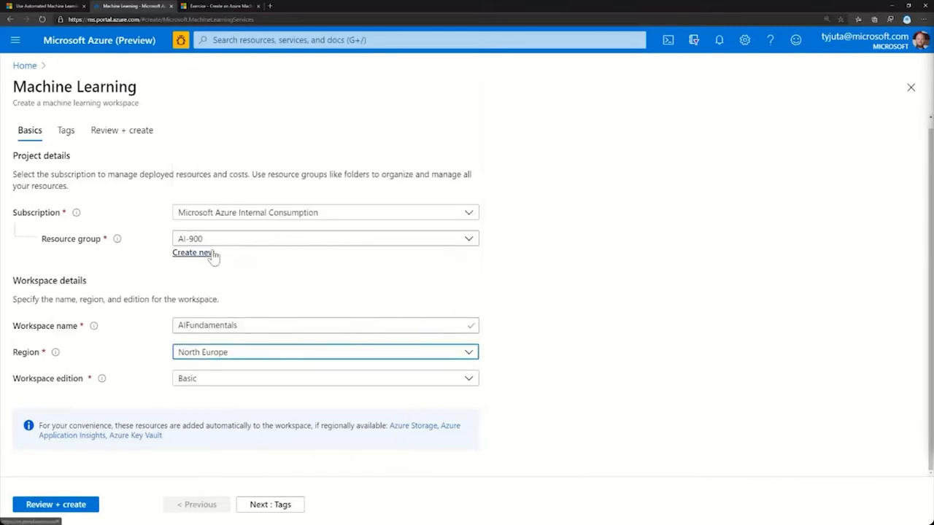
{"action": "left_click", "coordinate": [204, 385]}
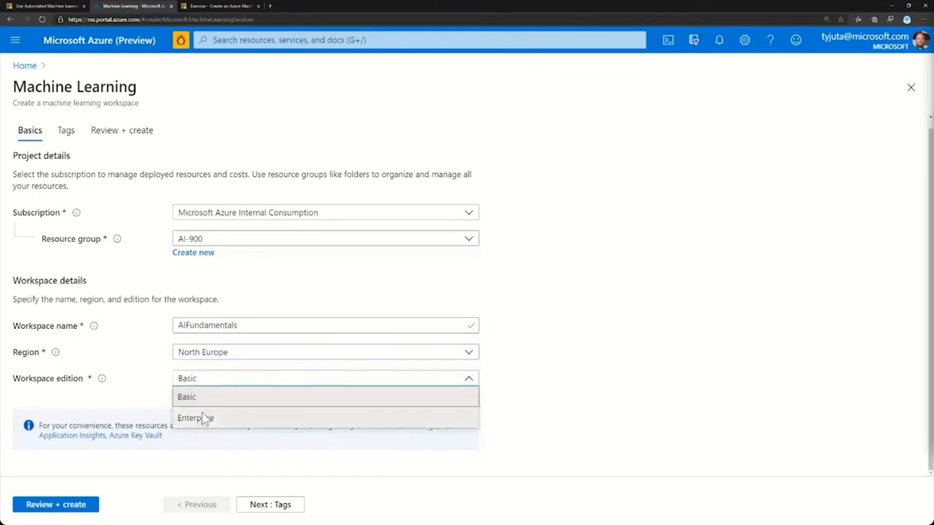
{"action": "left_click", "coordinate": [204, 418]}
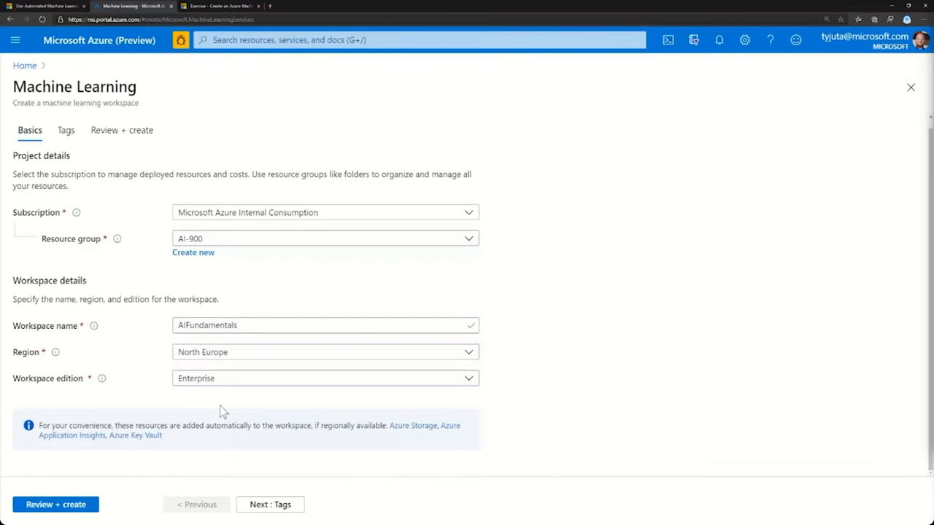
{"action": "left_click", "coordinate": [42, 509]}
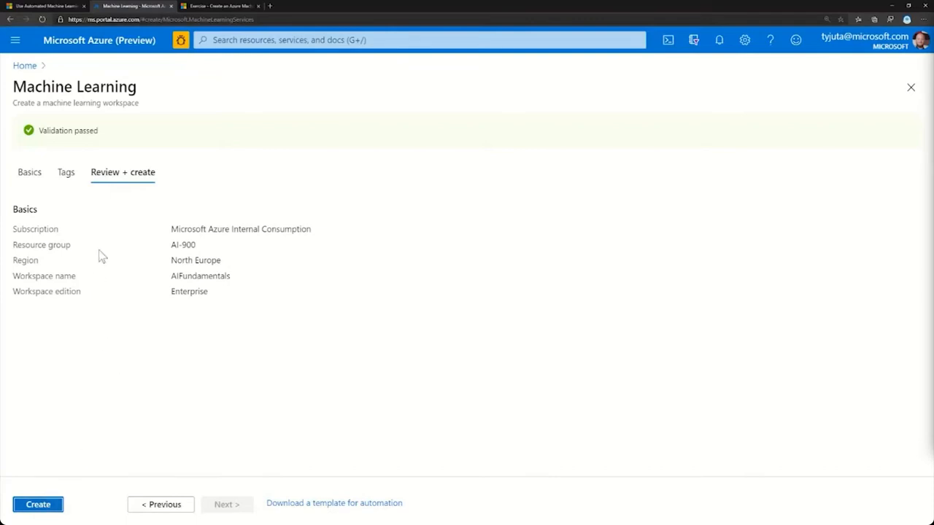
Leave the workspace creation form, open the existing AI900-aml workspace and launch Azure Machine Learning studio.
{"action": "left_click", "coordinate": [27, 66]}
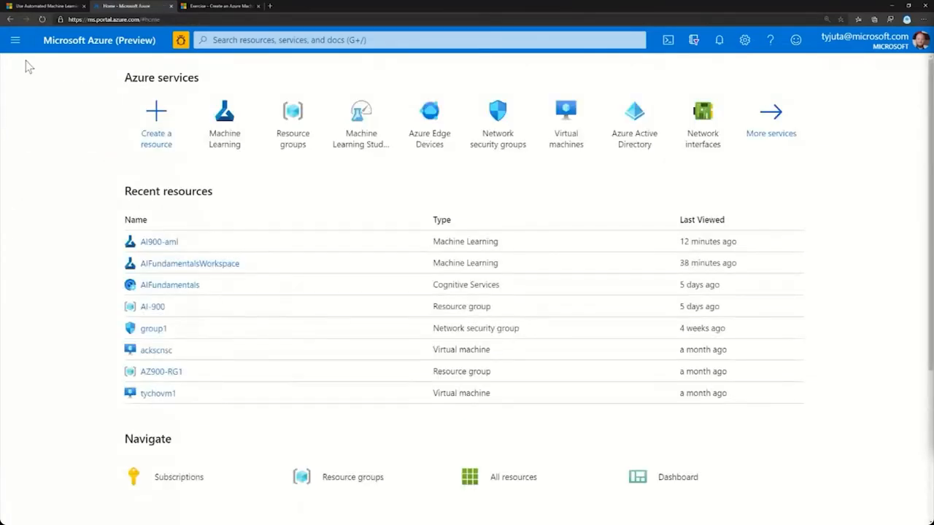
{"action": "left_click", "coordinate": [235, 122]}
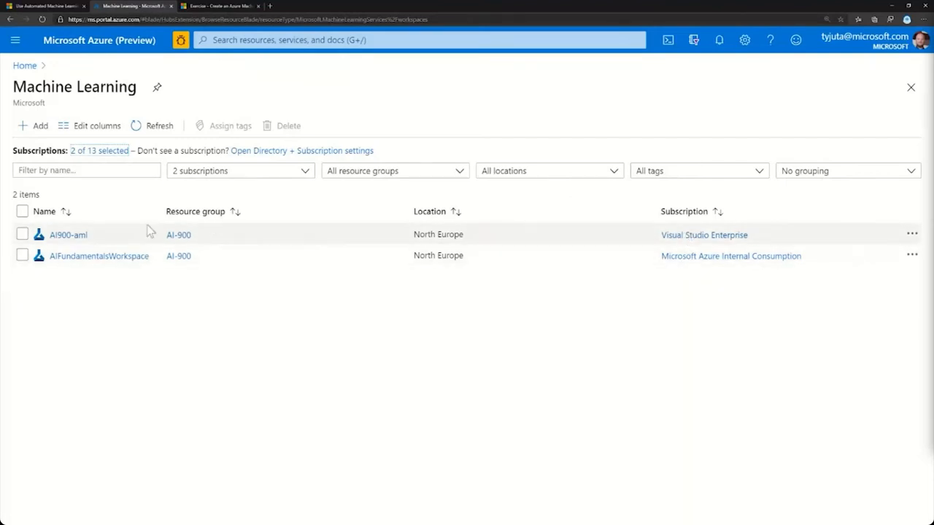
{"action": "left_click", "coordinate": [58, 237]}
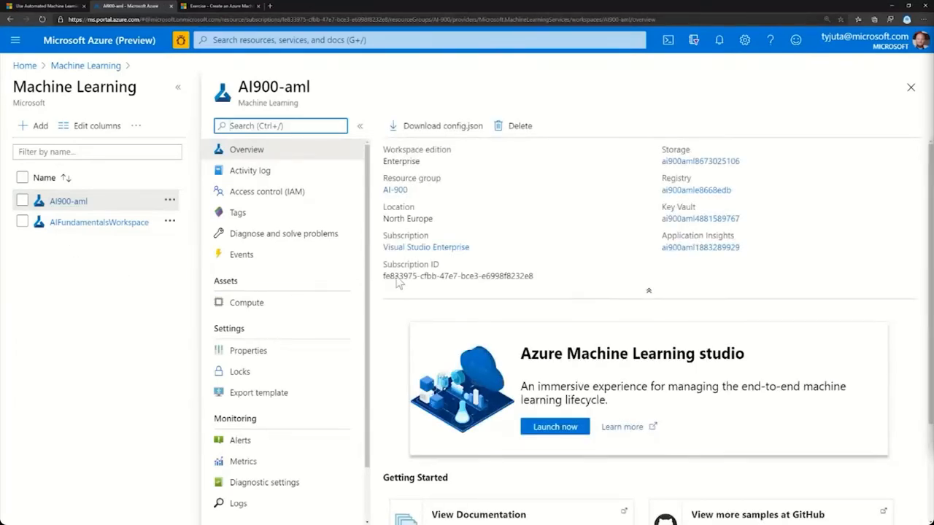
{"action": "mouse_move", "coordinate": [423, 163]}
{"action": "scroll", "coordinate": [562, 221], "scroll_direction": "down", "scroll_amount": 2}
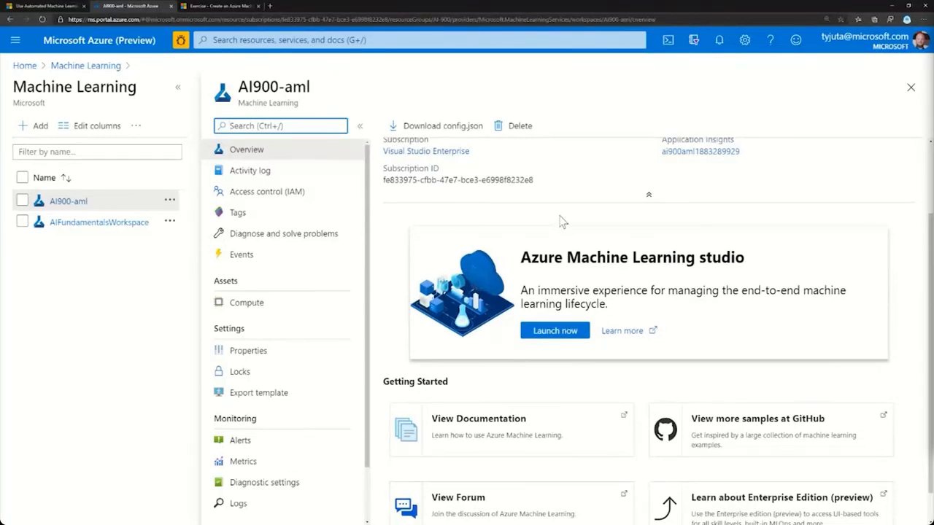
{"action": "left_click", "coordinate": [546, 332]}
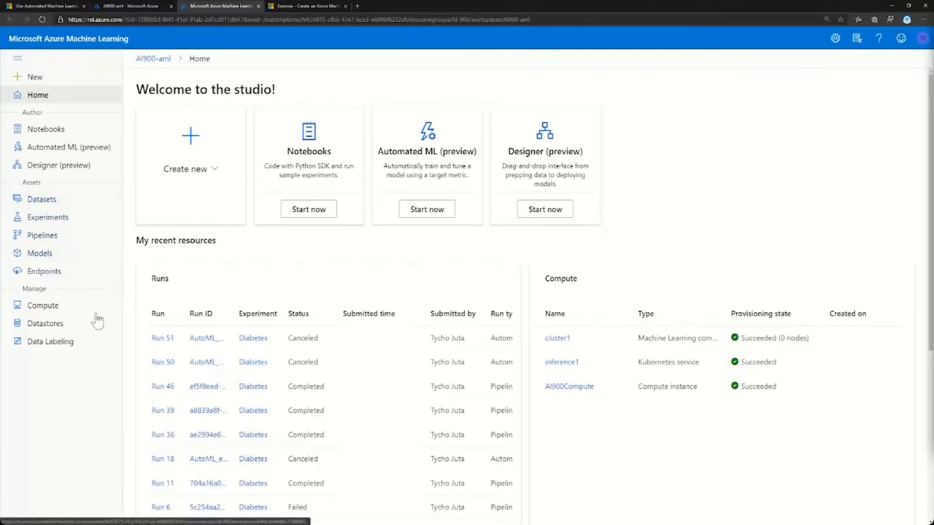
Look through data labeling, the datastores, and the compute instances, compute clusters, inference clusters and attached compute.
{"action": "left_click", "coordinate": [48, 343]}
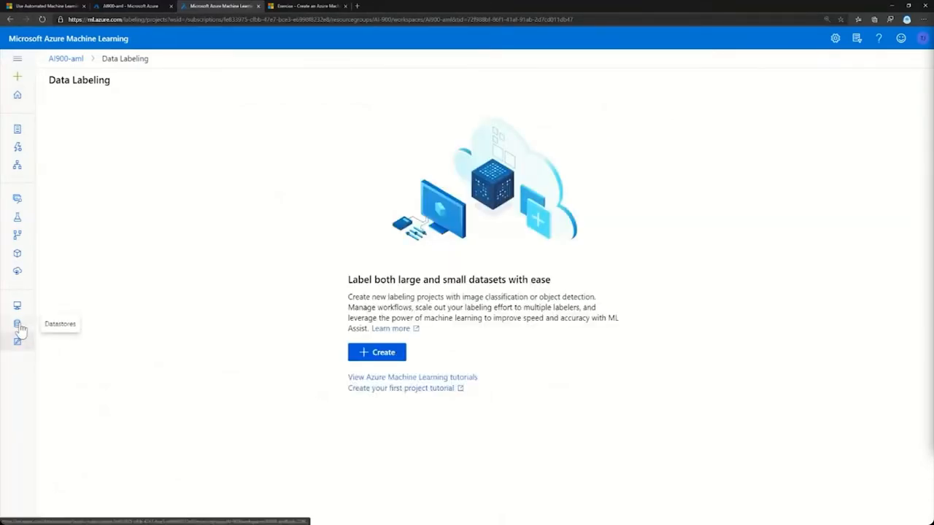
{"action": "left_click", "coordinate": [20, 328]}
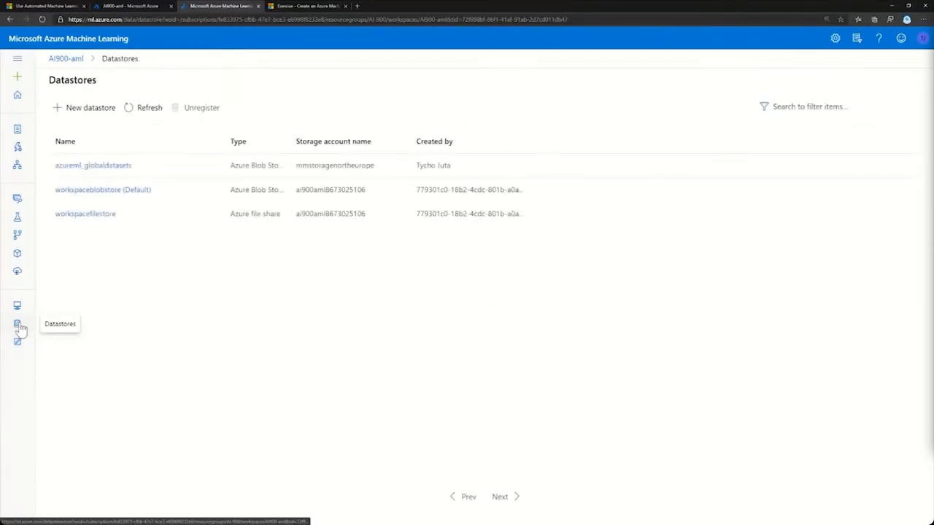
{"action": "left_click", "coordinate": [20, 313]}
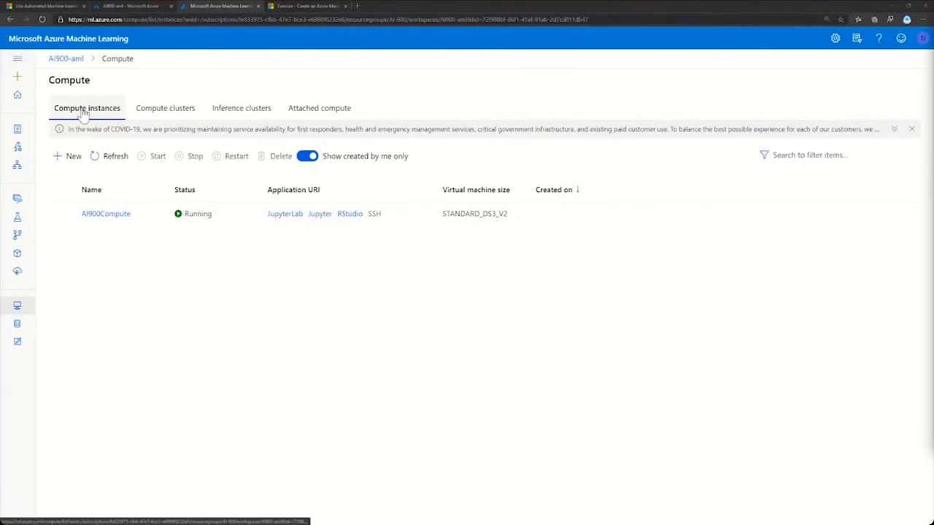
{"action": "left_click", "coordinate": [163, 110]}
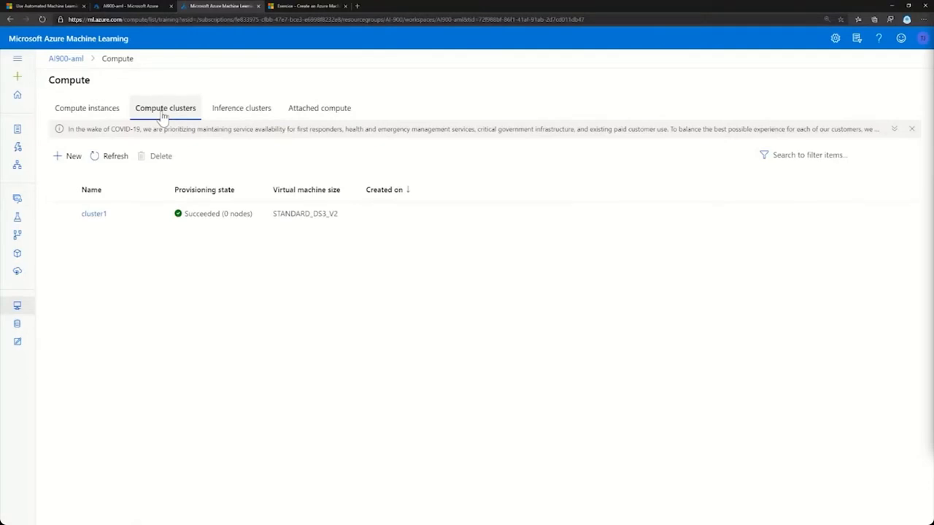
{"action": "left_click", "coordinate": [226, 115]}
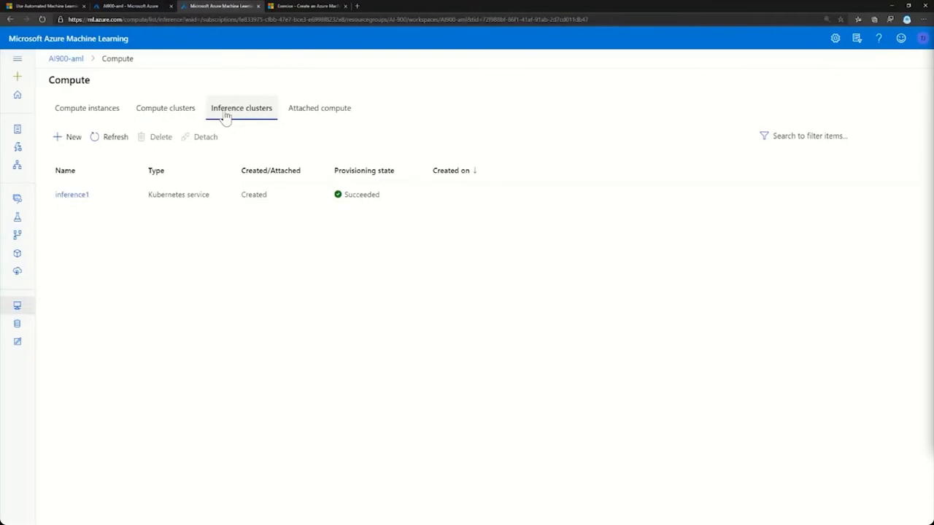
{"action": "left_click", "coordinate": [325, 113]}
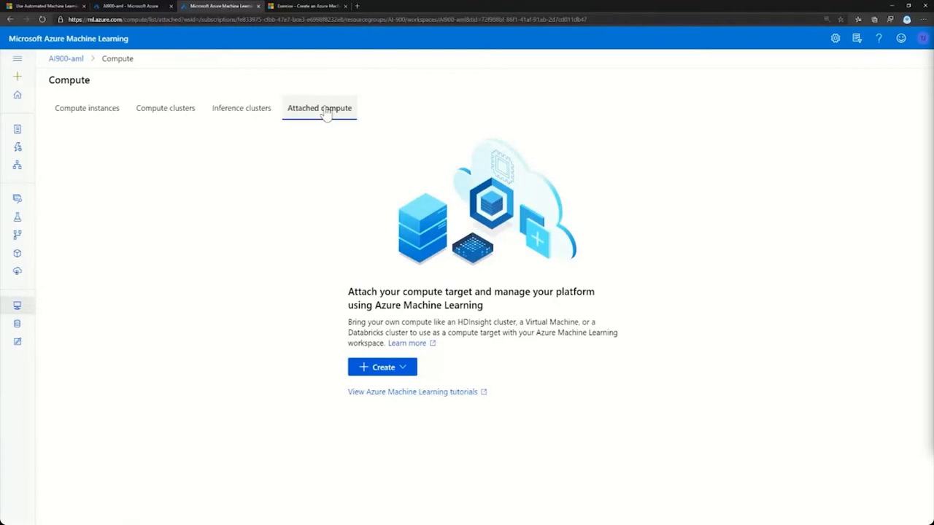
Look through the workspace's endpoints, registered models, pipeline runs and experiments.
{"action": "left_click", "coordinate": [20, 274], "text": "alt"}
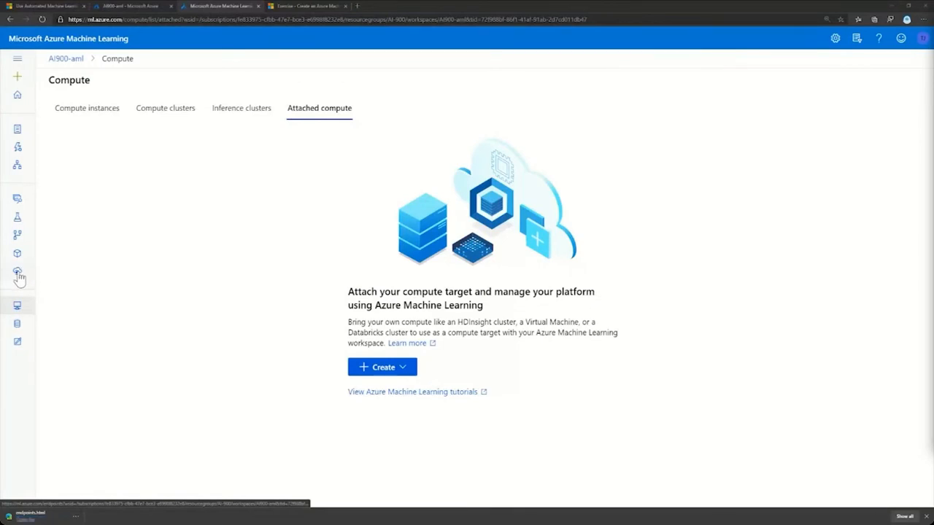
{"action": "left_click", "coordinate": [19, 257]}
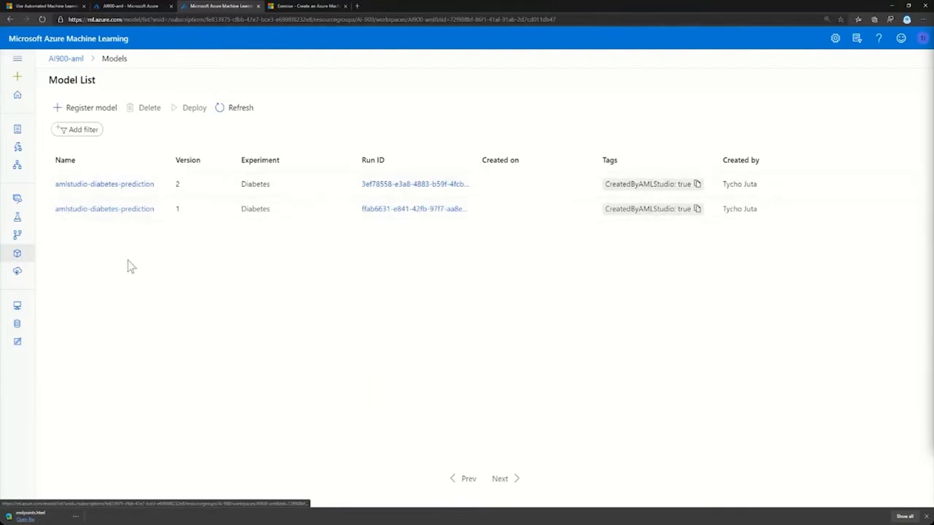
{"action": "left_click", "coordinate": [18, 237]}
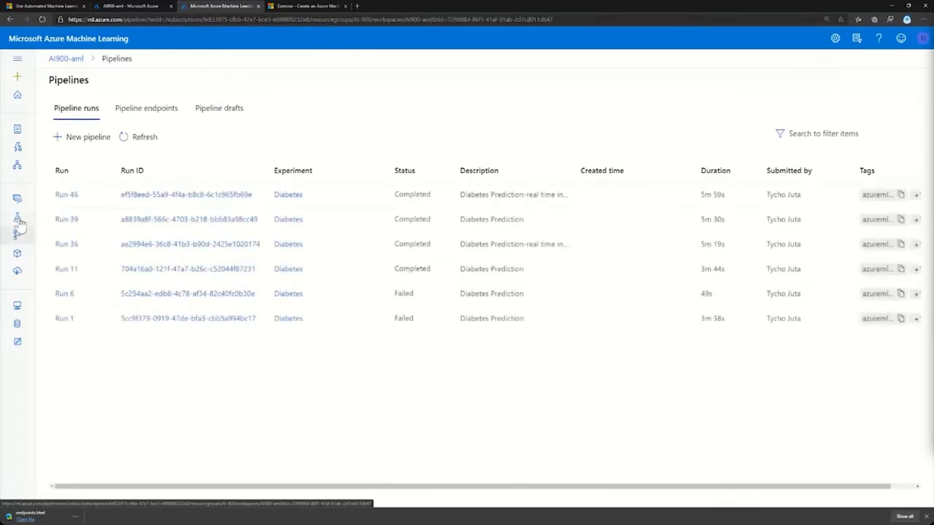
{"action": "left_click", "coordinate": [19, 222]}
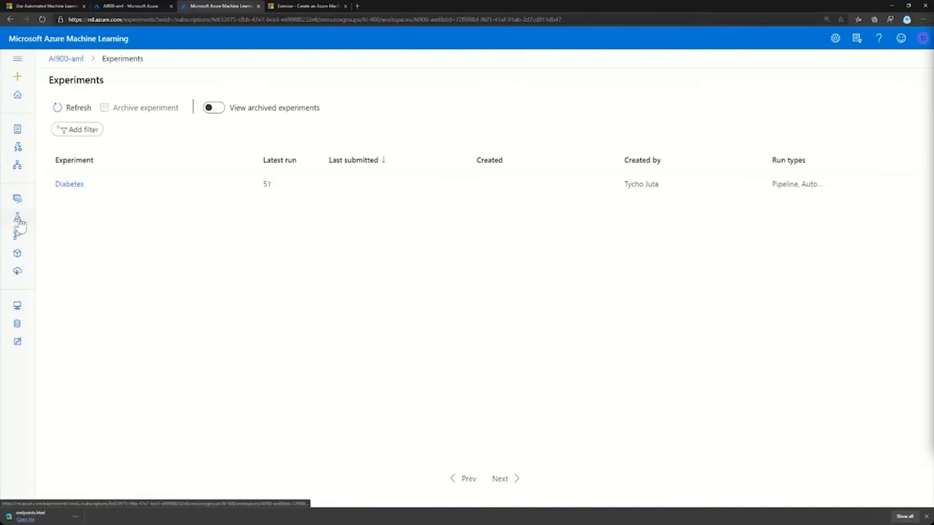
Open the registered Diabetes dataset, check its details and explore the preview of its rows.
{"action": "left_click", "coordinate": [20, 205]}
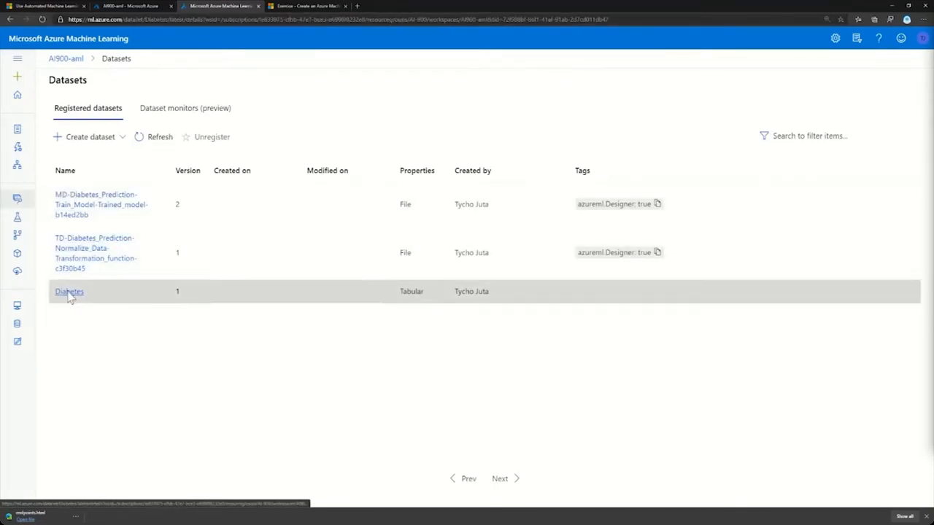
{"action": "left_click", "coordinate": [69, 293]}
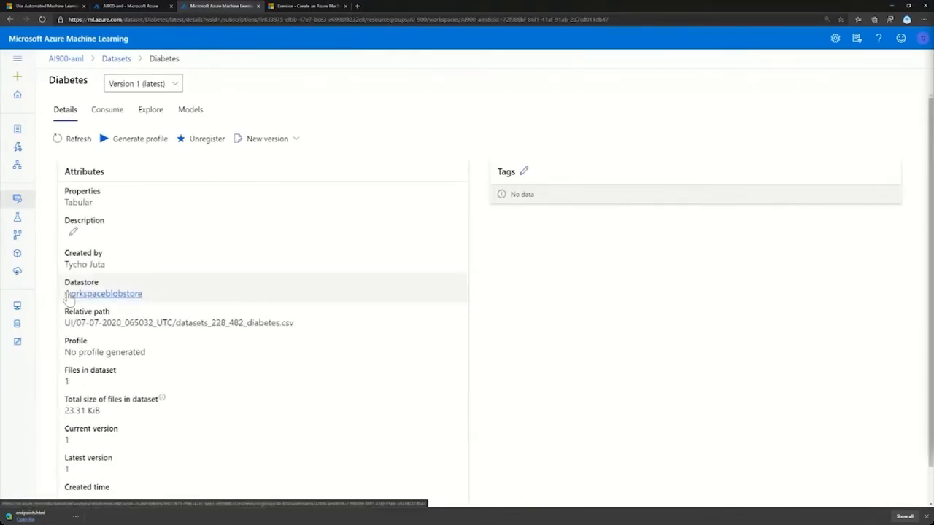
{"action": "scroll", "coordinate": [138, 277], "scroll_direction": "down", "scroll_amount": 1}
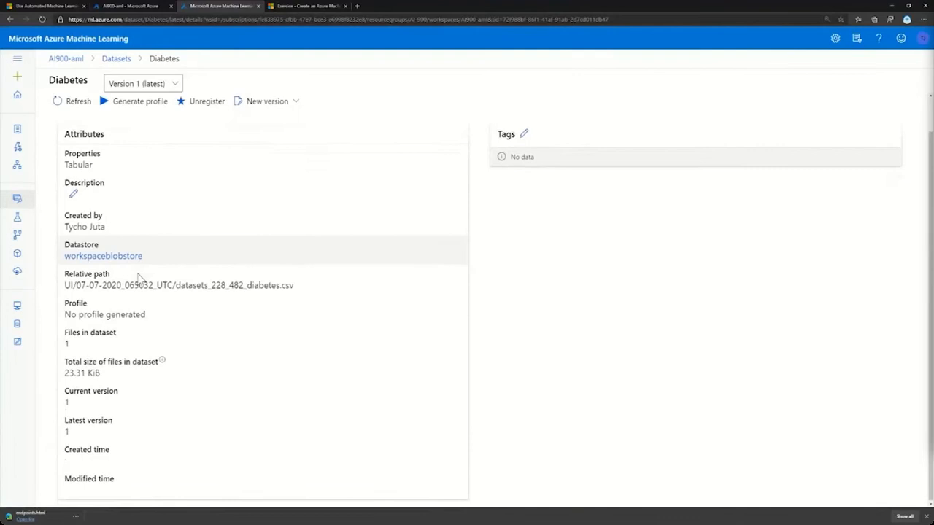
{"action": "scroll", "coordinate": [138, 278], "scroll_direction": "up", "scroll_amount": 1}
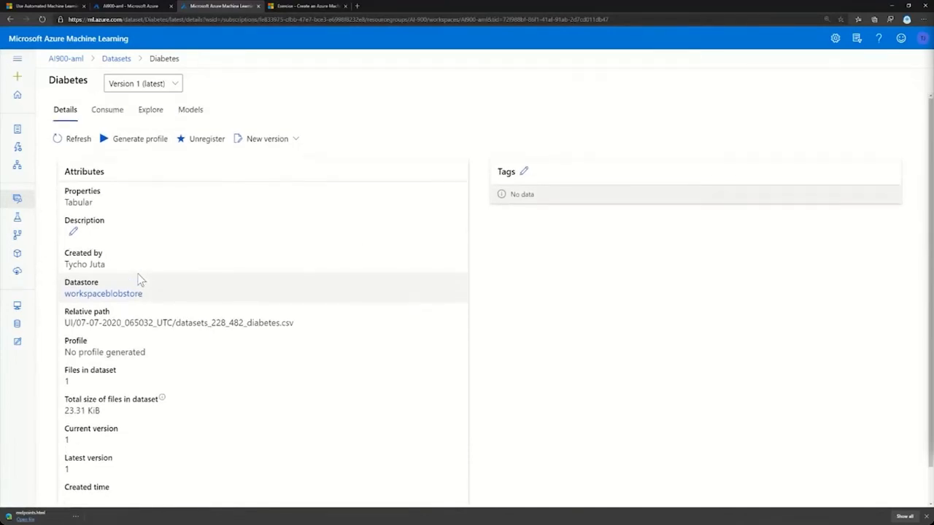
{"action": "left_click", "coordinate": [148, 117]}
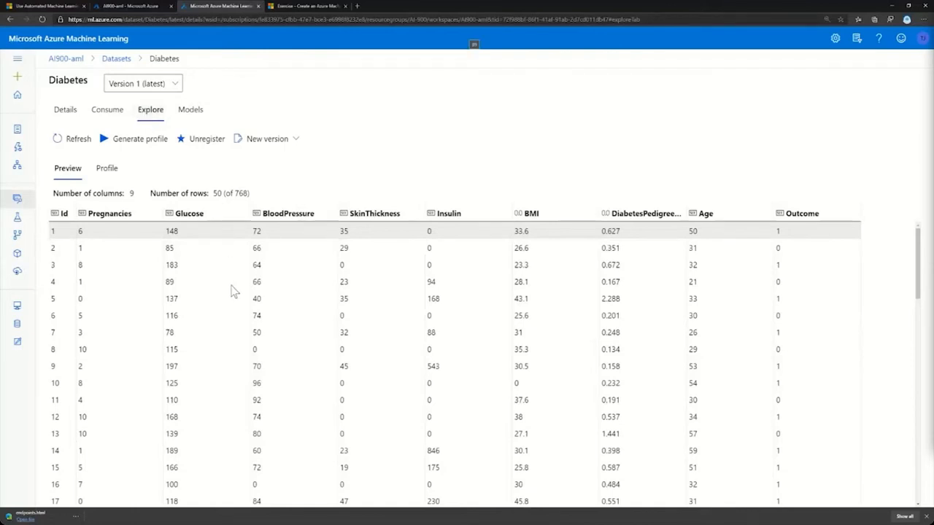
{"action": "scroll", "coordinate": [234, 290], "scroll_direction": "down", "scroll_amount": 1}
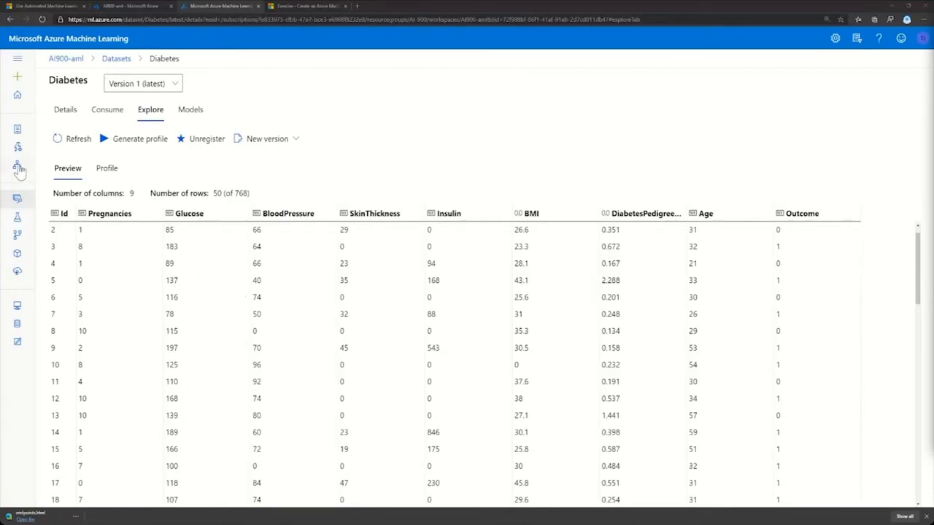
Open the Diabetes Prediction training pipeline in the designer and look over its Feature Selection modules and the Normalize Data module's outputs.
{"action": "left_click", "coordinate": [19, 167]}
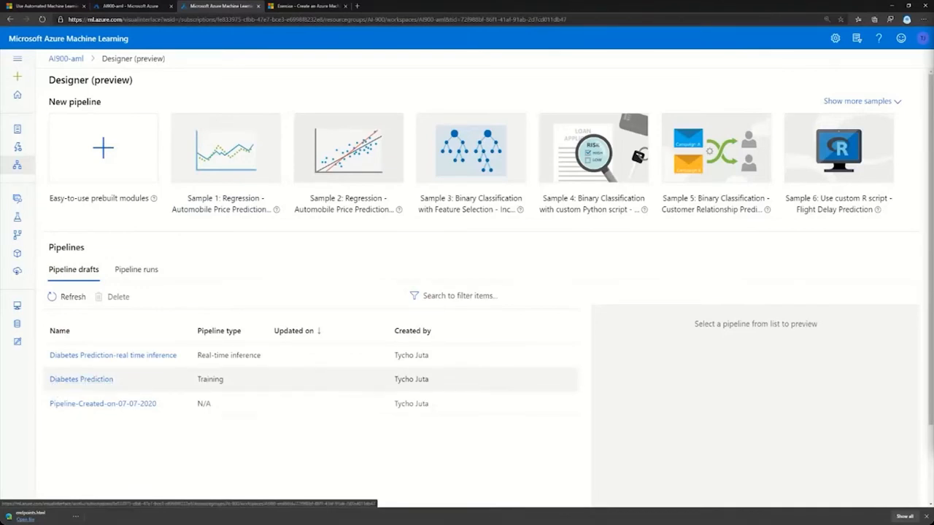
{"action": "left_click", "coordinate": [88, 380]}
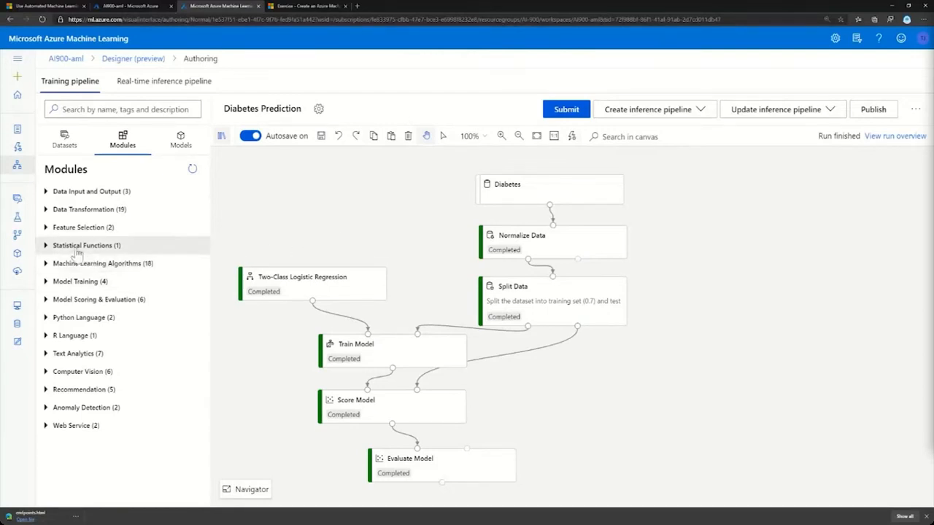
{"action": "left_click", "coordinate": [45, 228]}
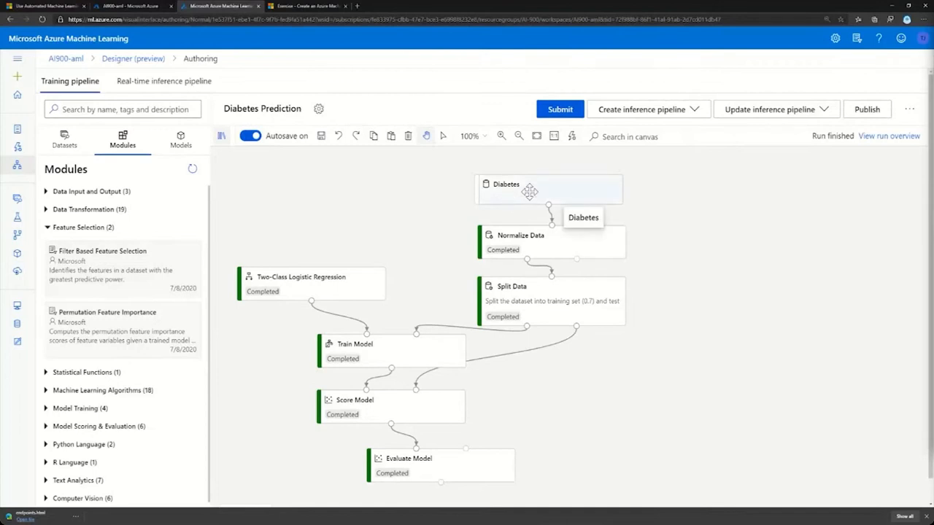
{"action": "left_click", "coordinate": [573, 243]}
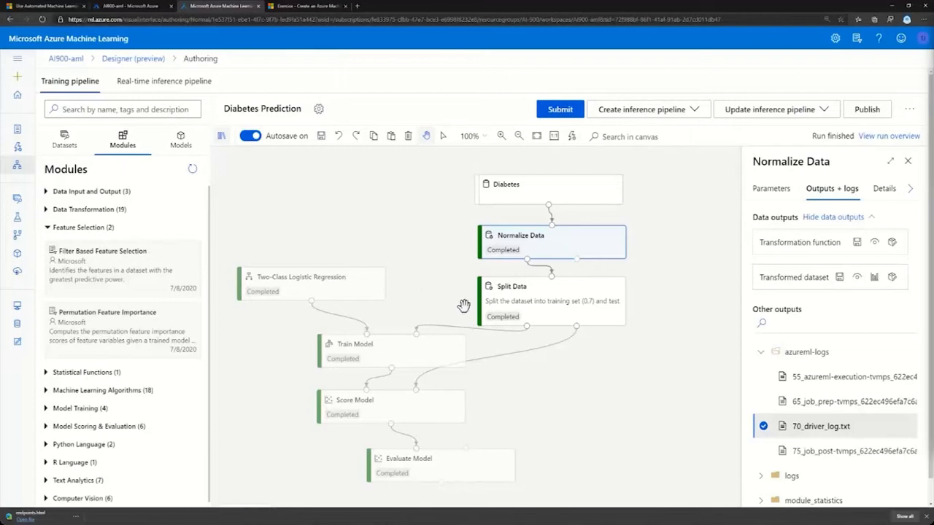
{"action": "left_click", "coordinate": [433, 290]}
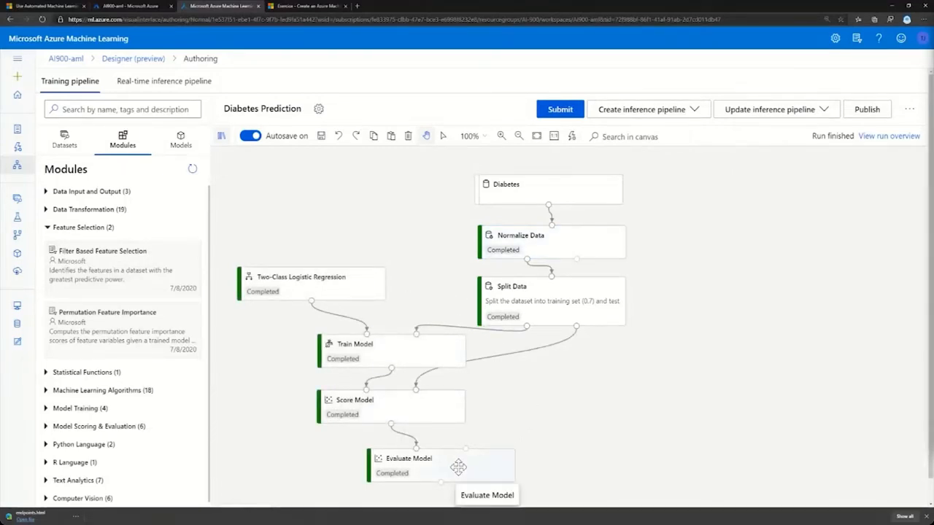
Inspect the parameters of the Two-Class Logistic Regression module in the training pipeline.
{"action": "scroll", "coordinate": [538, 437], "scroll_direction": "down", "scroll_amount": 1}
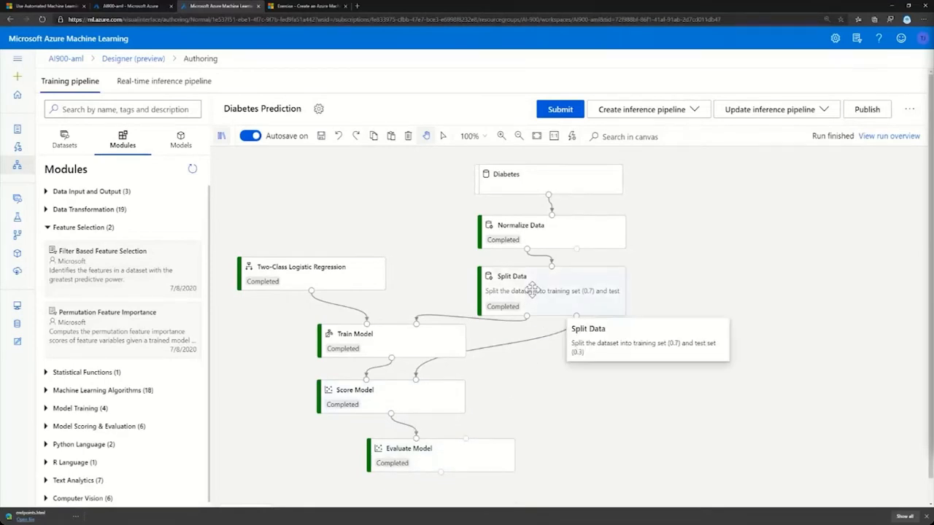
{"action": "left_click", "coordinate": [362, 280]}
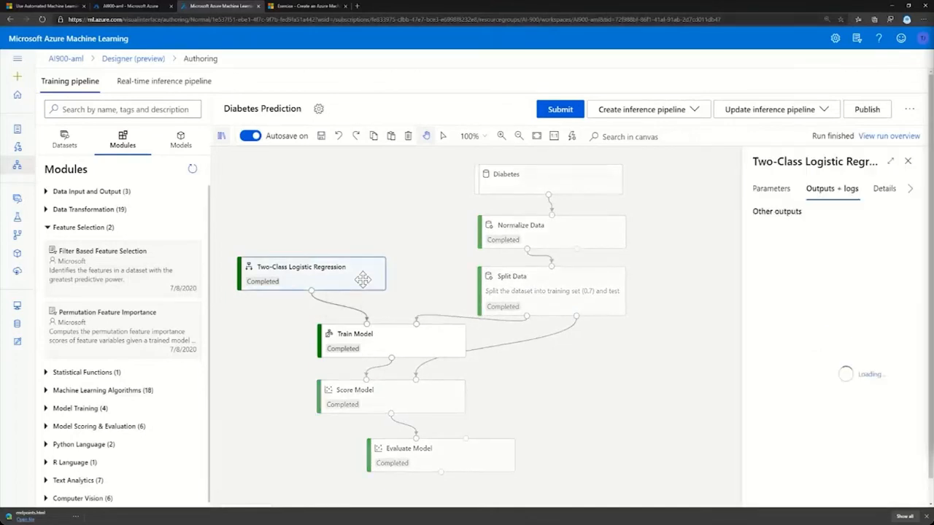
{"action": "left_click", "coordinate": [778, 191]}
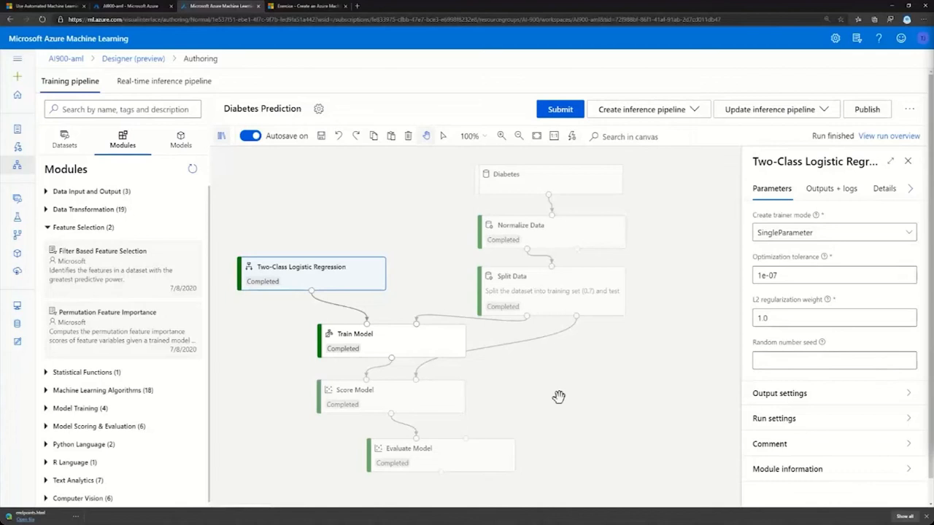
Visualize the Evaluate Model module's evaluation results and review the curves, metrics and confusion matrix.
{"action": "left_click", "coordinate": [458, 459]}
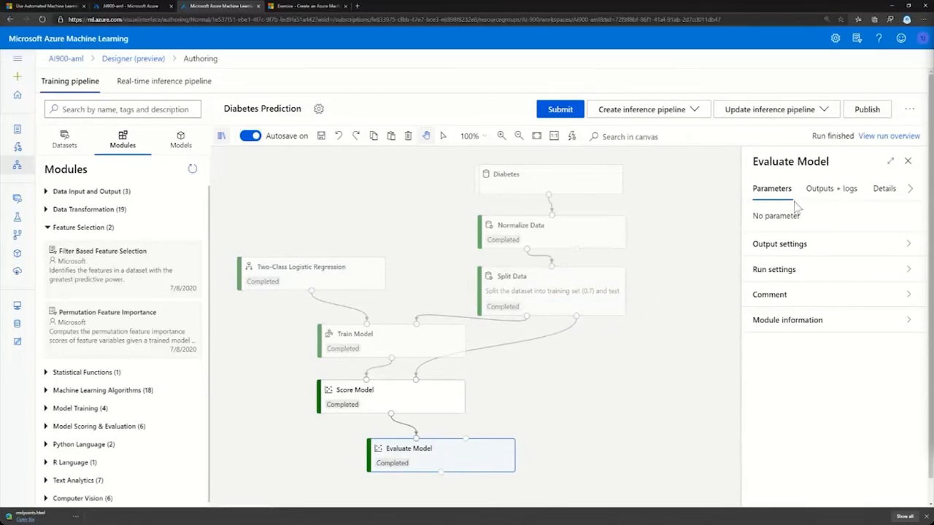
{"action": "left_click", "coordinate": [818, 197]}
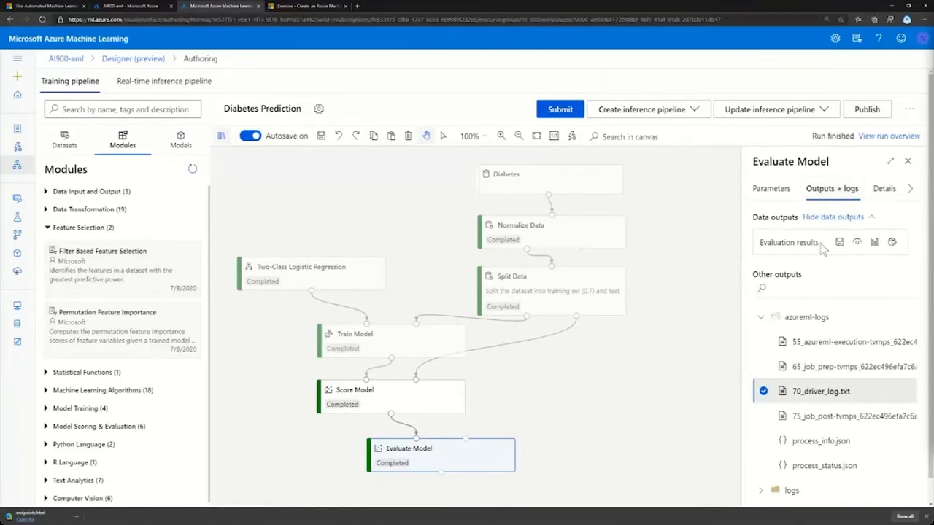
{"action": "left_click", "coordinate": [875, 242]}
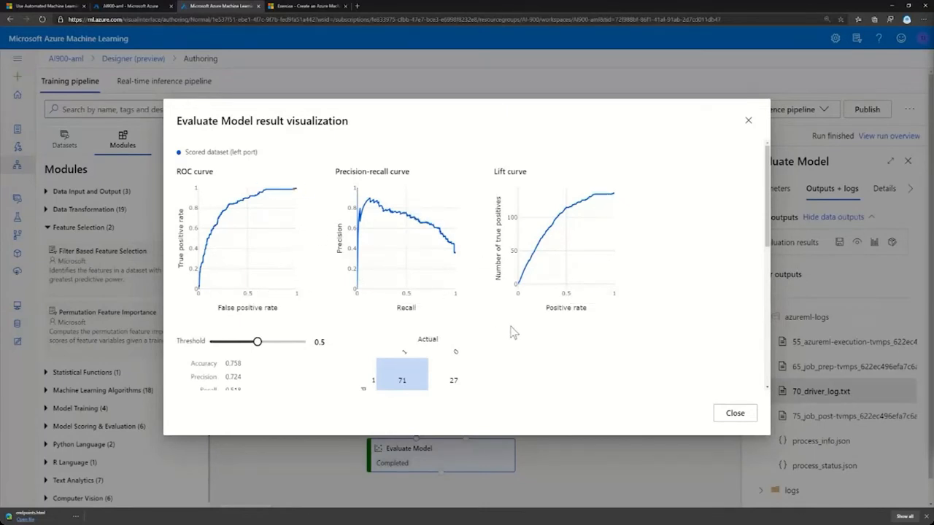
{"action": "scroll", "coordinate": [514, 334], "scroll_direction": "down", "scroll_amount": 5}
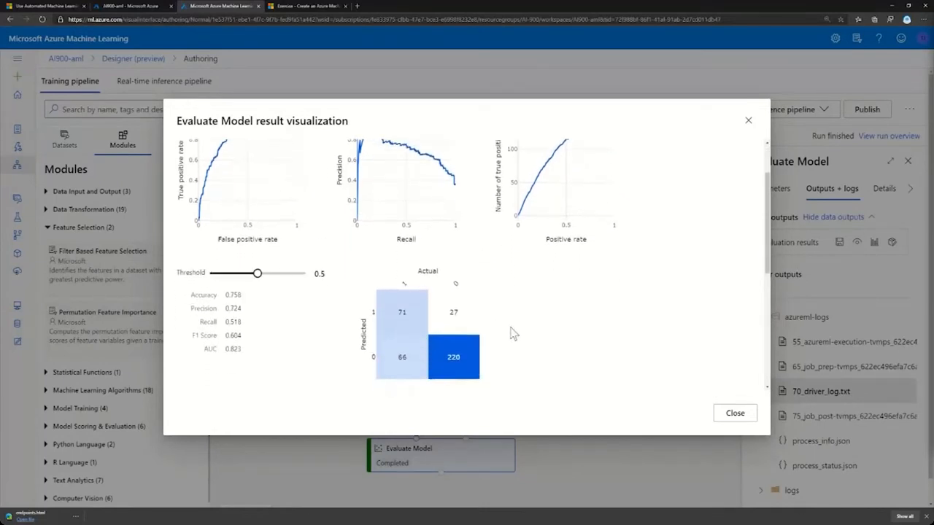
{"action": "scroll", "coordinate": [514, 334], "scroll_direction": "down", "scroll_amount": 1}
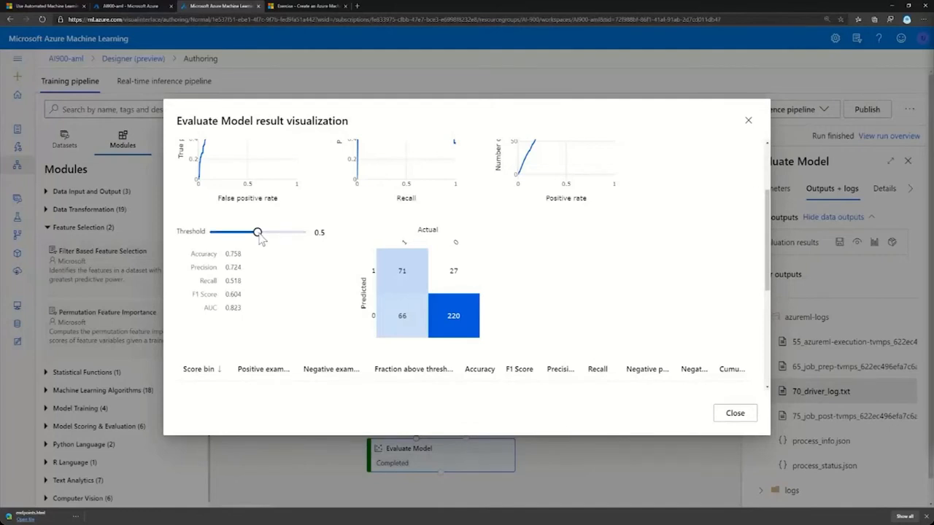
Compare the evaluation metrics at thresholds of 0.63 and 0.35, and close the result visualization.
{"action": "left_click_drag", "start_coordinate": [258, 236], "coordinate": [272, 236]}
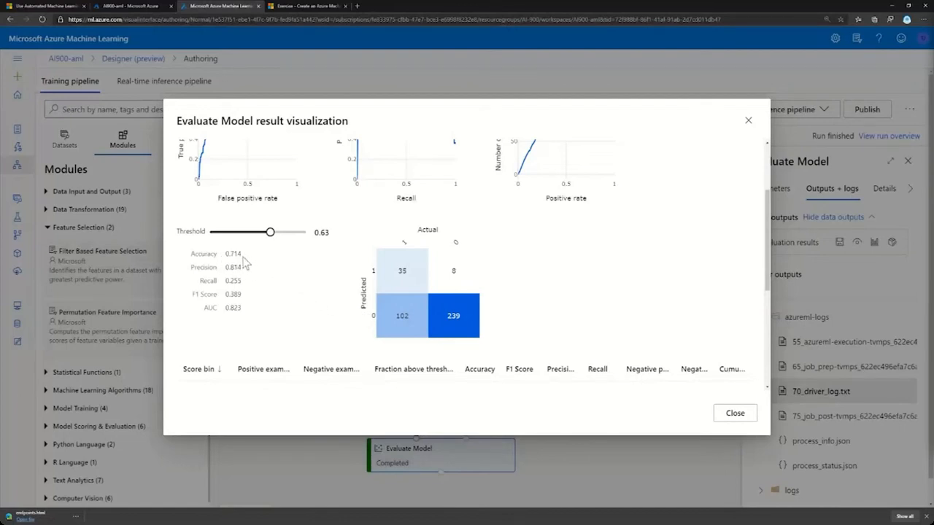
{"action": "left_click_drag", "start_coordinate": [270, 233], "coordinate": [245, 238]}
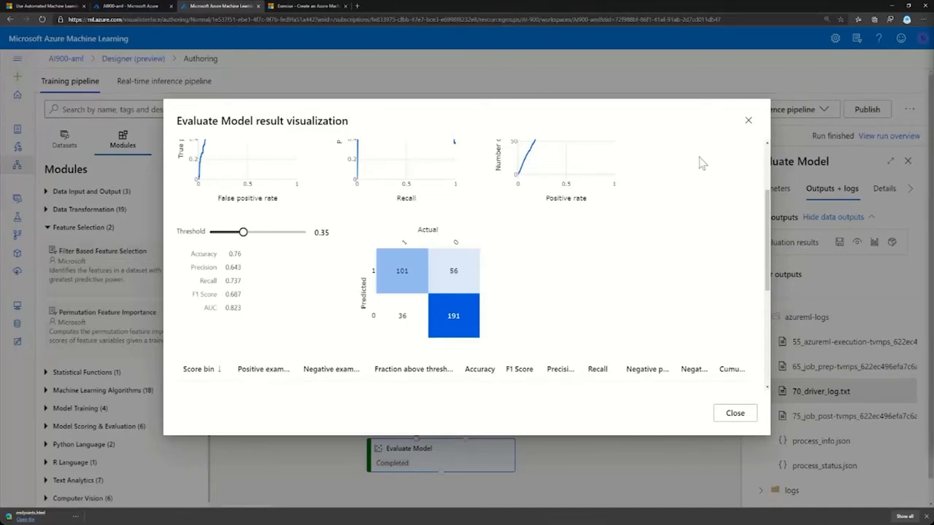
{"action": "left_click", "coordinate": [748, 121]}
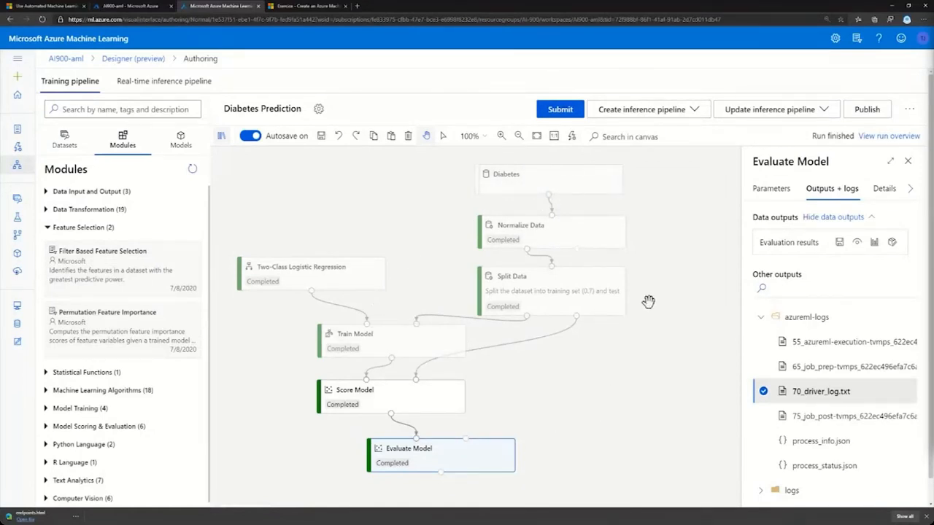
Check the options for creating an inference pipeline and view the existing real-time inference pipeline for Diabetes Prediction.
{"action": "left_click", "coordinate": [695, 112]}
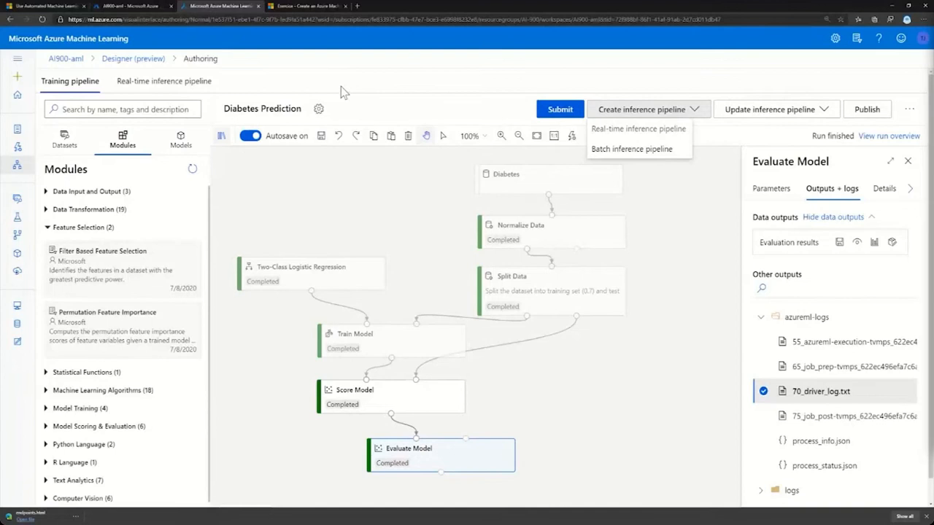
{"action": "left_click", "coordinate": [164, 85]}
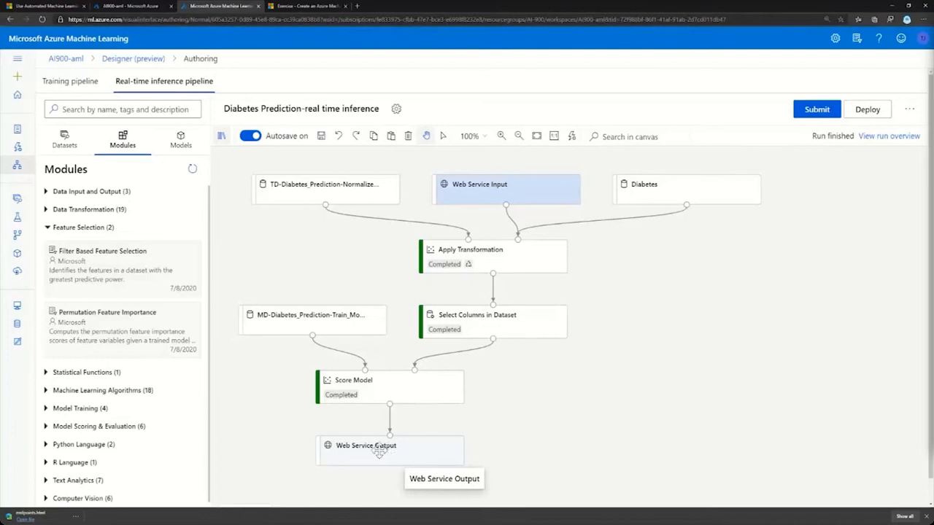
{"action": "mouse_move", "coordinate": [54, 315]}
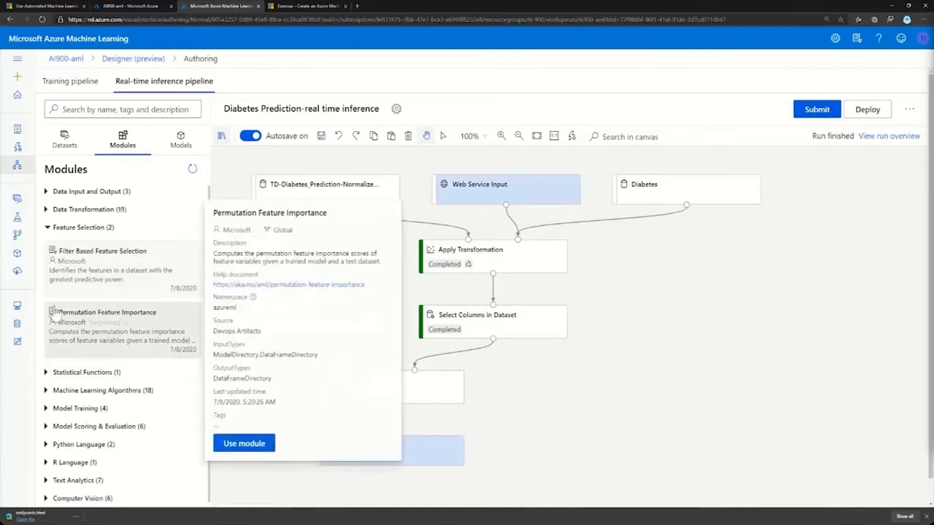
Open the diabetes-prediction-real-time-in endpoint and review its details and consumption information.
{"action": "left_click", "coordinate": [20, 276]}
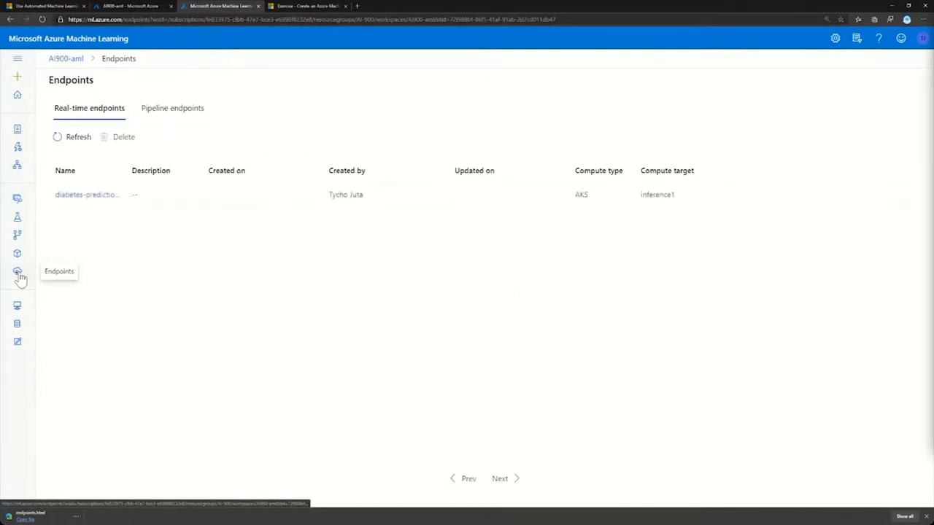
{"action": "left_click", "coordinate": [76, 195]}
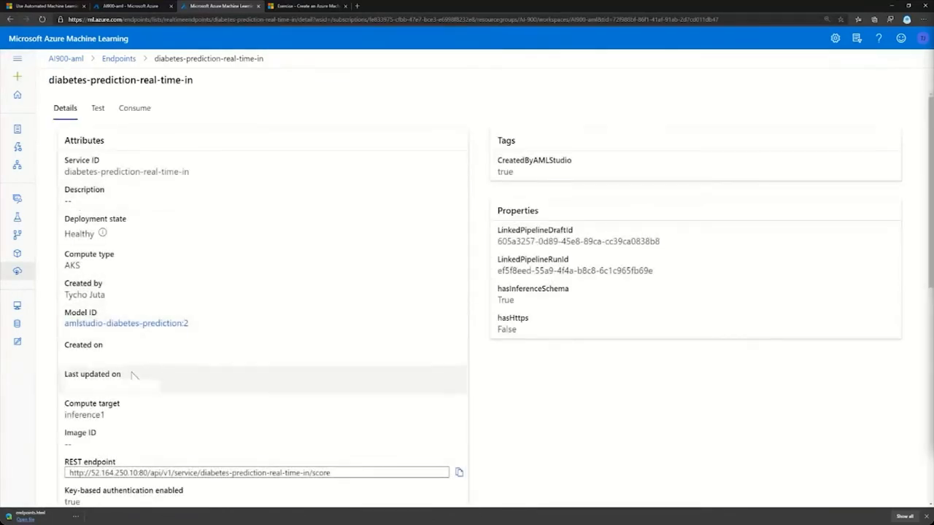
{"action": "left_click", "coordinate": [129, 117]}
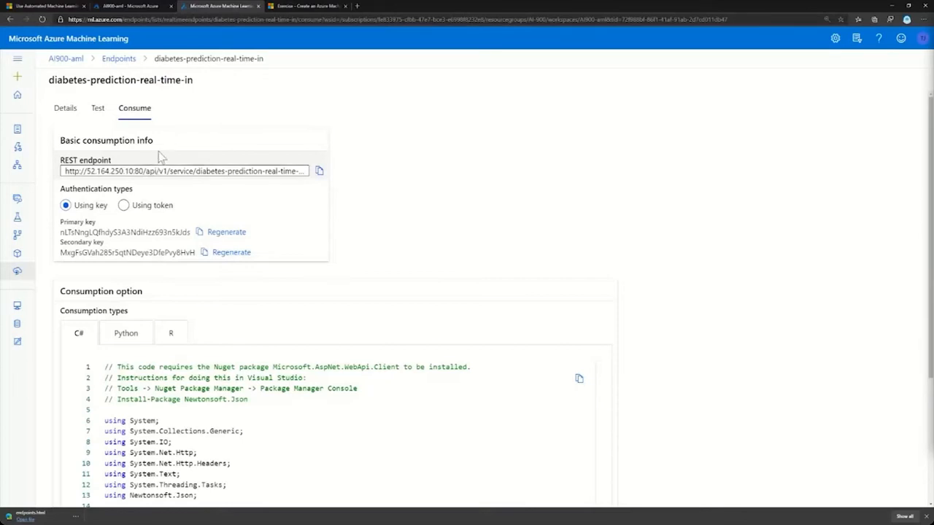
Test the real-time endpoint with the Age input set to 77 and the other sample values kept.
{"action": "left_click", "coordinate": [98, 109]}
{"action": "scroll", "coordinate": [109, 243], "scroll_direction": "down", "scroll_amount": 1}
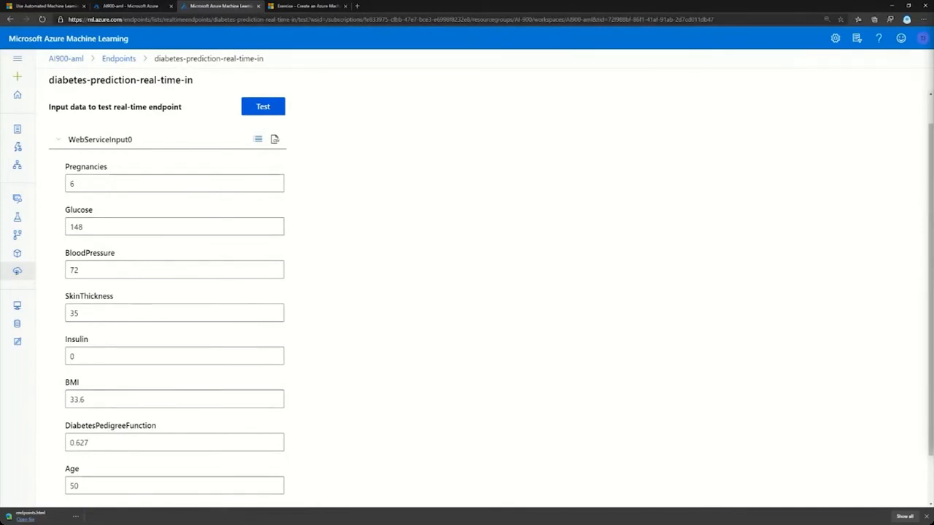
{"action": "left_click", "coordinate": [81, 485]}
{"action": "key", "text": "BackSpace"}
{"action": "key", "text": "BackSpace"}
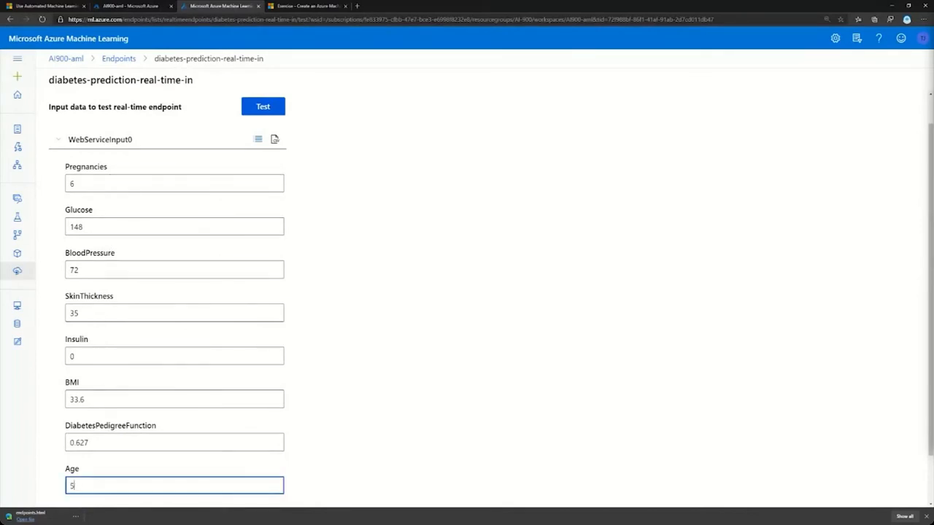
{"action": "type", "text": "77"}
{"action": "left_click", "coordinate": [264, 110]}
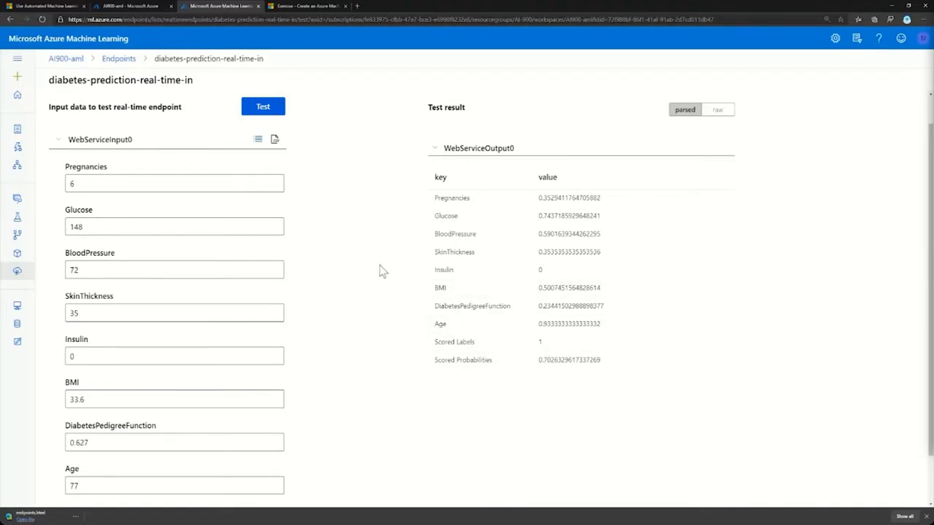
Start a new Automated ML run based on the Diabetes dataset and continue to the run configuration.
{"action": "left_click", "coordinate": [18, 149]}
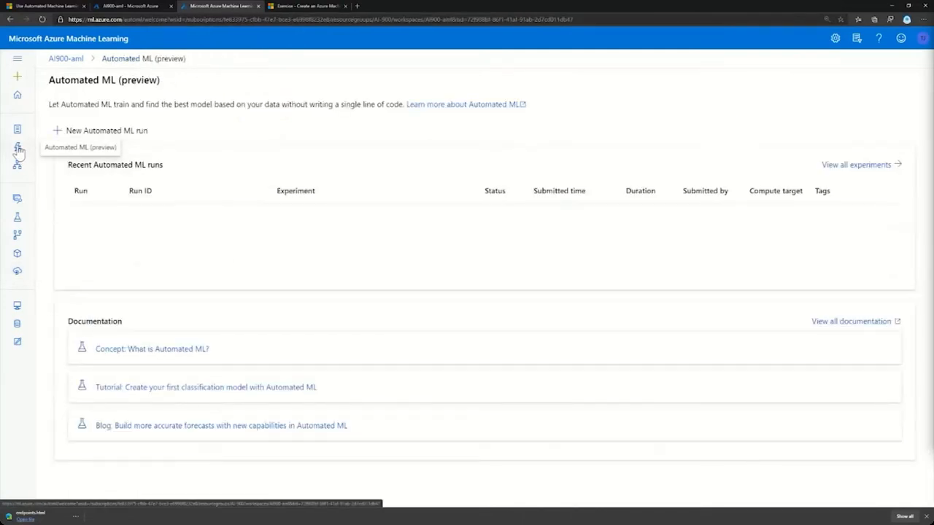
{"action": "left_click", "coordinate": [61, 131]}
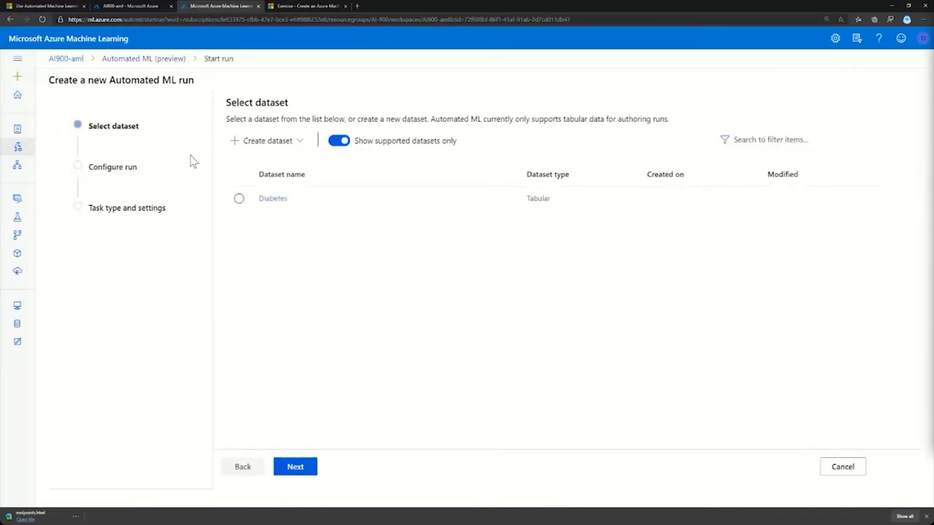
{"action": "left_click", "coordinate": [240, 199]}
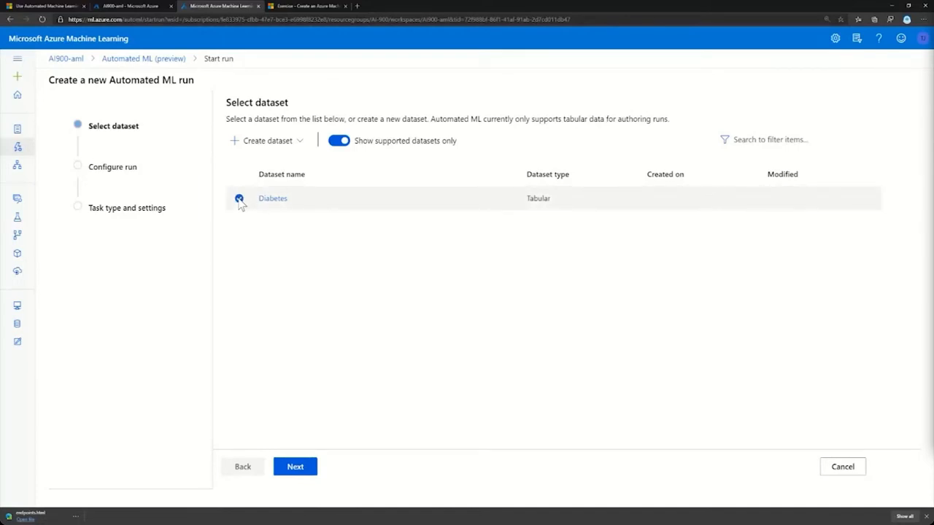
{"action": "left_click", "coordinate": [296, 467]}
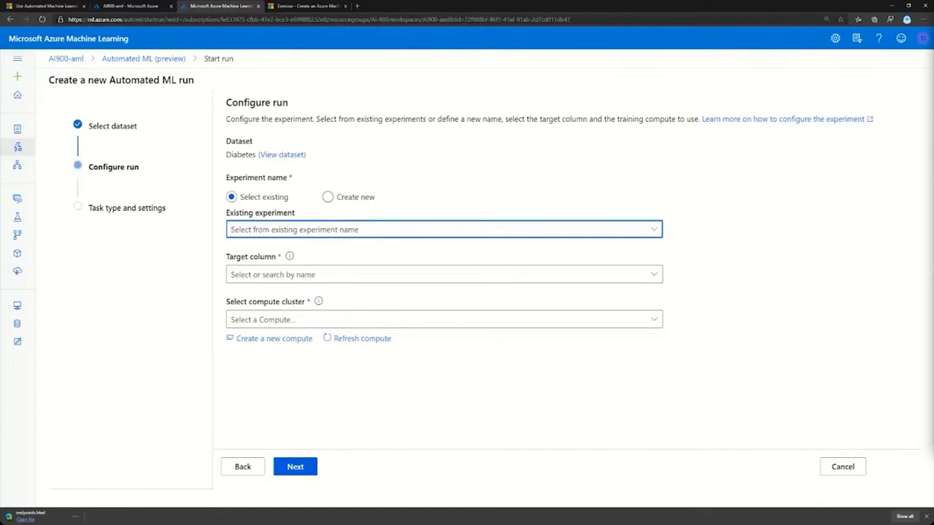
Configure the run with the existing Diabetes experiment, Outcome as the target column and cluster1 as the compute cluster.
{"action": "left_click", "coordinate": [292, 230]}
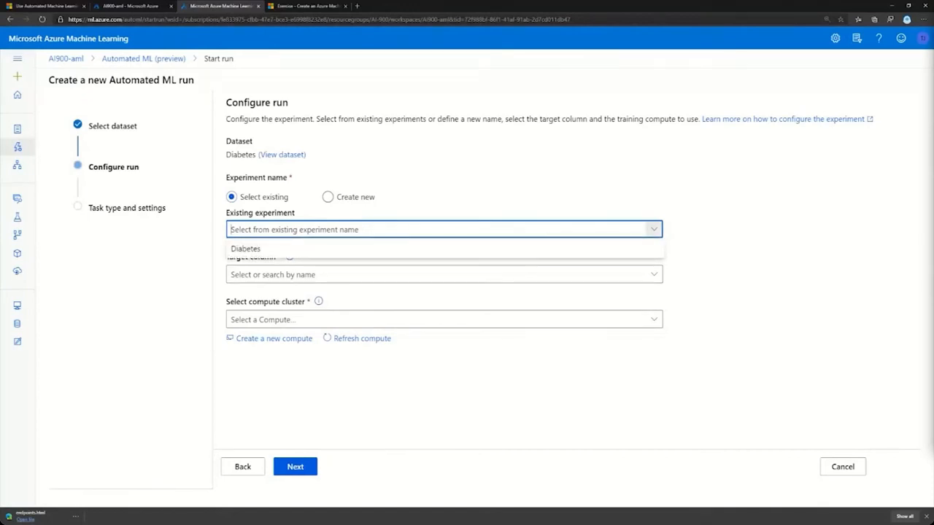
{"action": "left_click", "coordinate": [248, 249]}
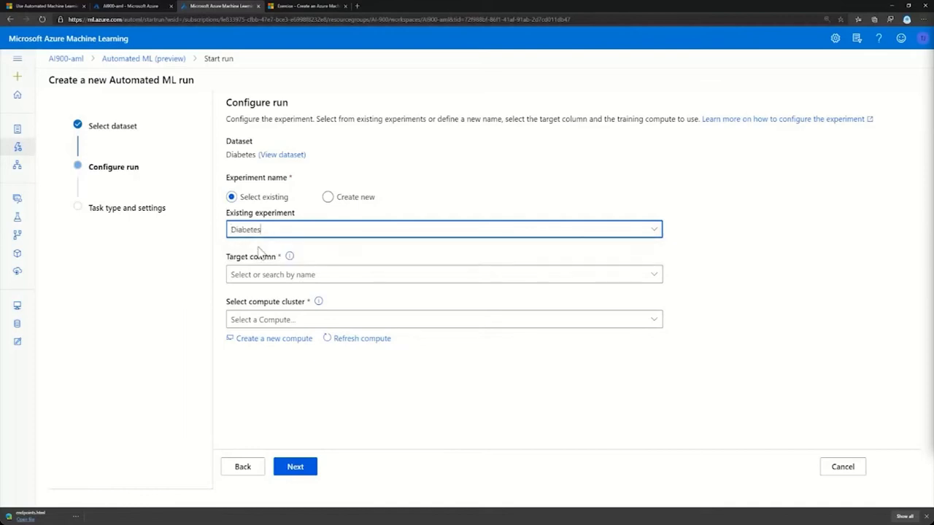
{"action": "left_click", "coordinate": [278, 275]}
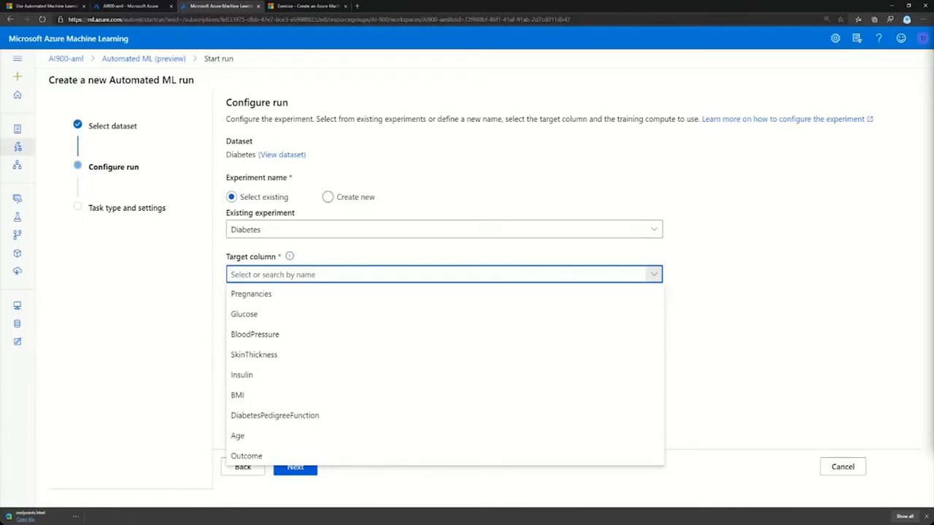
{"action": "left_click", "coordinate": [244, 458]}
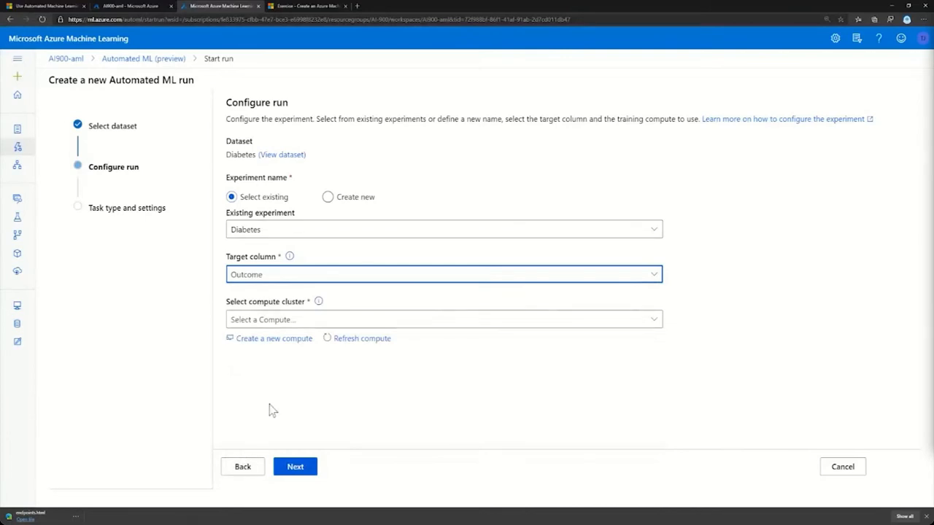
{"action": "left_click", "coordinate": [303, 321]}
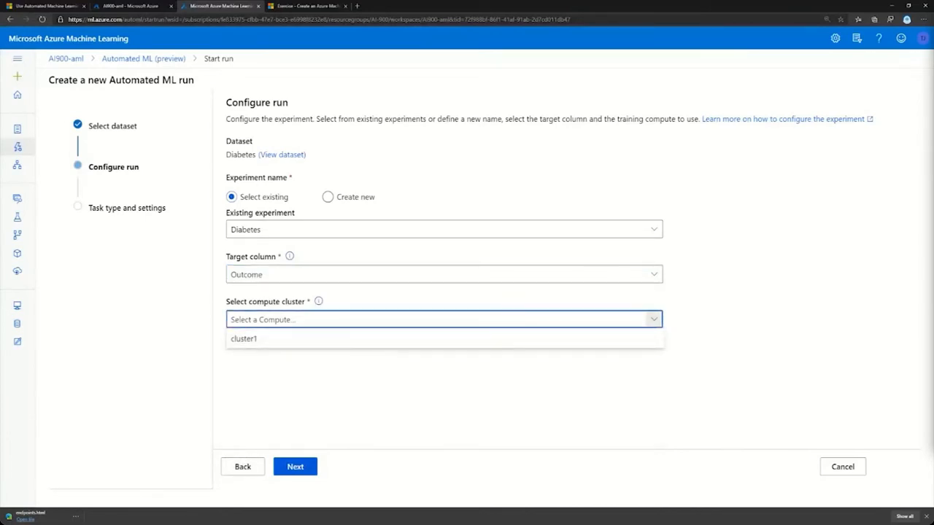
{"action": "left_click", "coordinate": [246, 343]}
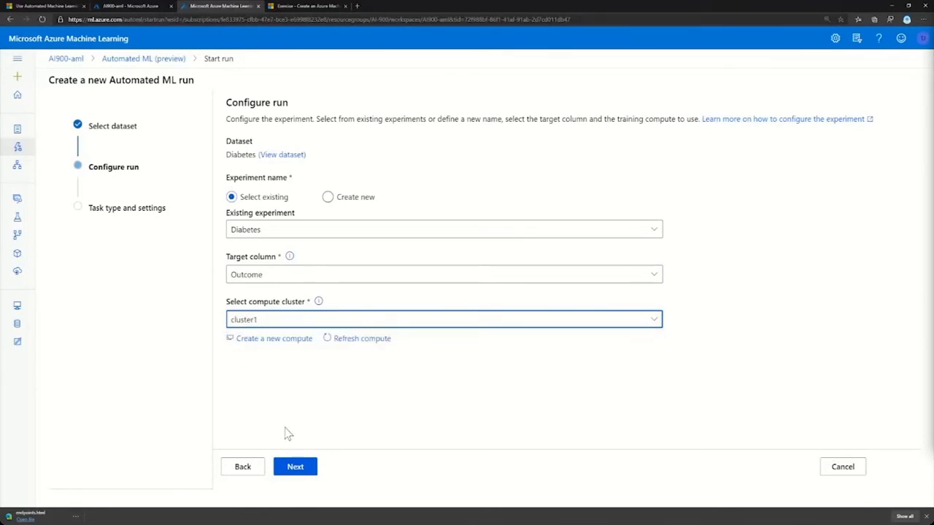
Continue to the task type settings and review the additional configurations, including the Explain best model option, without saving changes.
{"action": "left_click", "coordinate": [295, 466]}
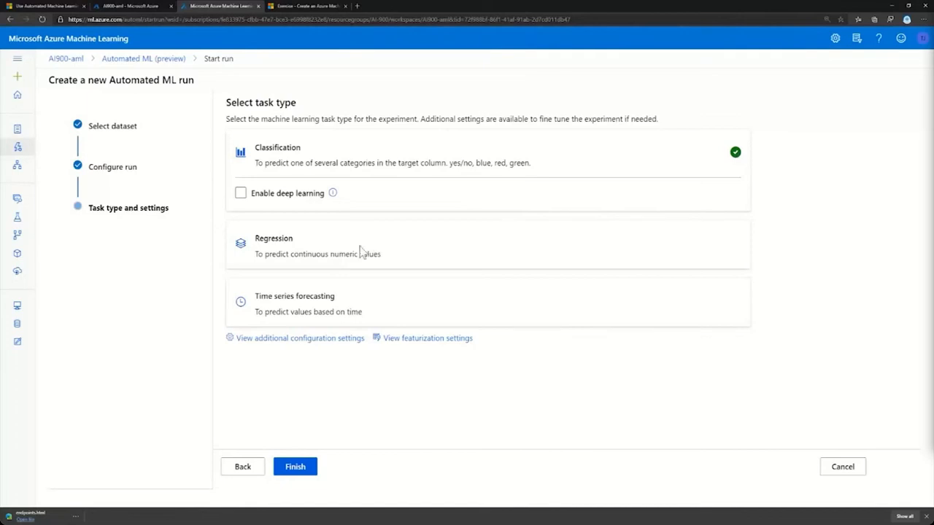
{"action": "left_click", "coordinate": [269, 343]}
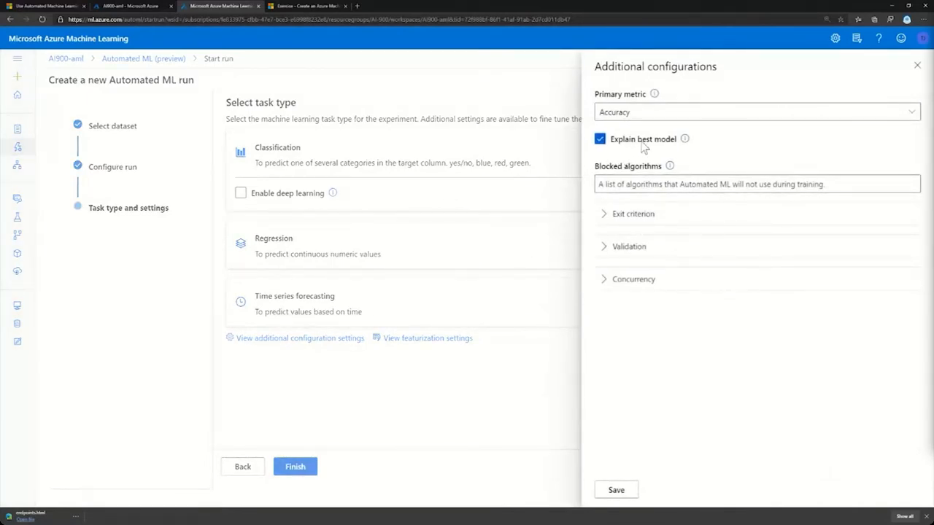
{"action": "left_click", "coordinate": [599, 142]}
{"action": "left_click", "coordinate": [919, 65]}
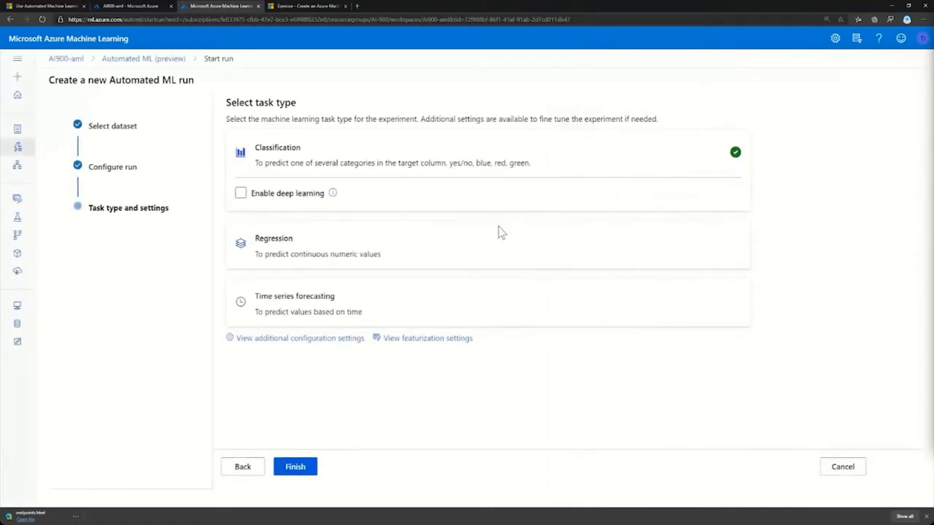
Review the featurization settings, checking the feature type and imputation options for the Pregnancies column, and close them without saving.
{"action": "left_click", "coordinate": [416, 342]}
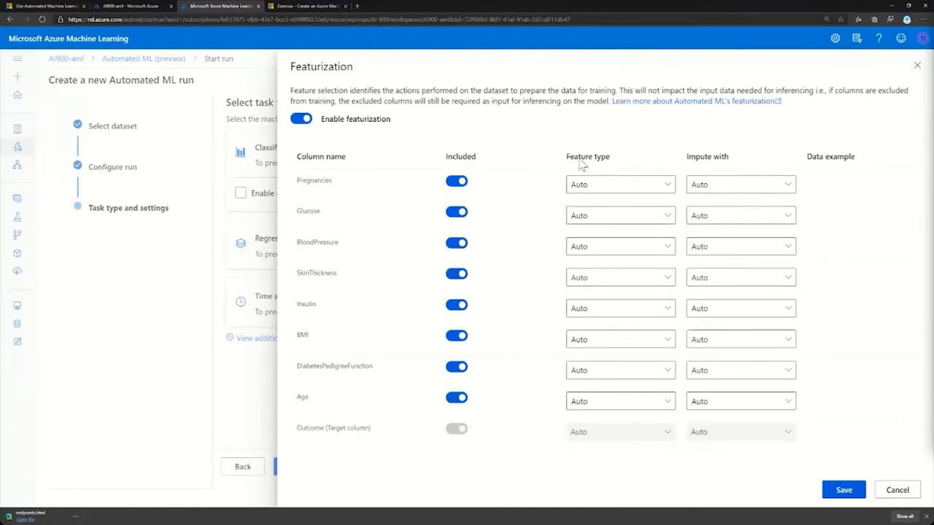
{"action": "left_click", "coordinate": [647, 188]}
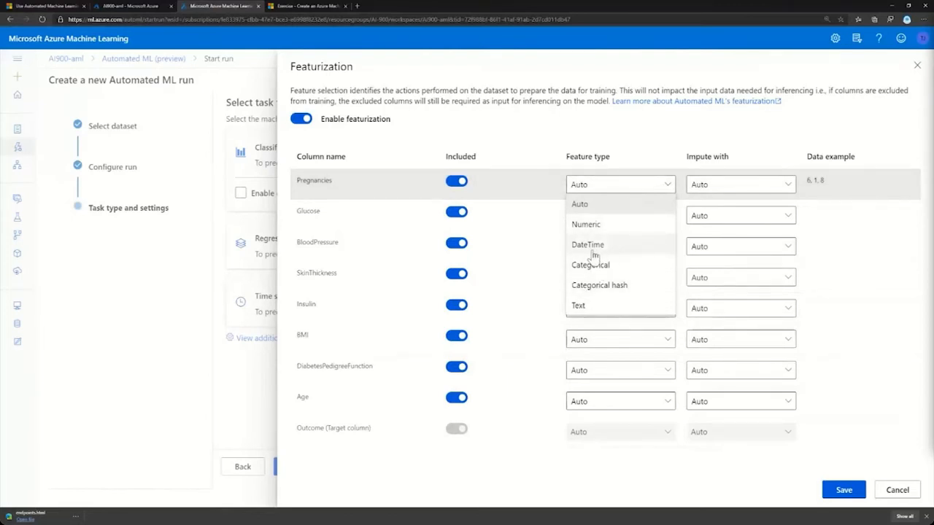
{"action": "left_click", "coordinate": [742, 188]}
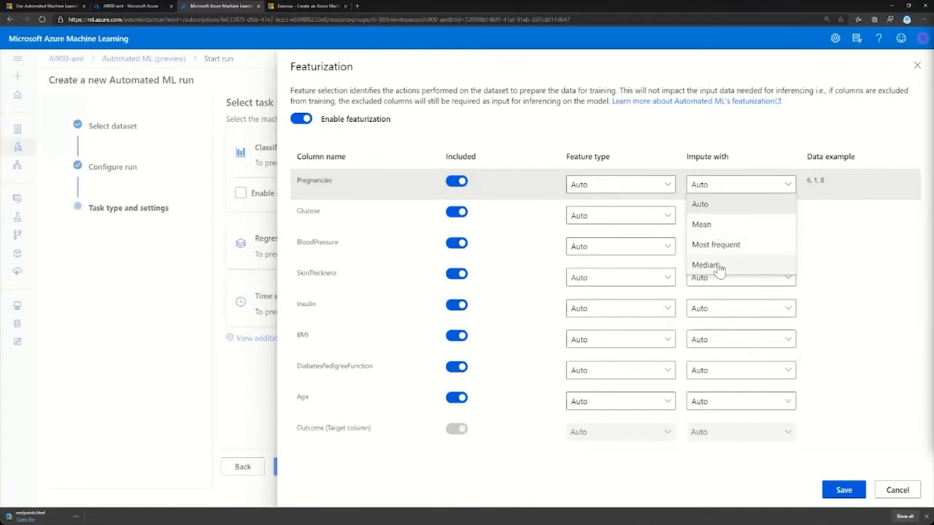
{"action": "left_click", "coordinate": [782, 144]}
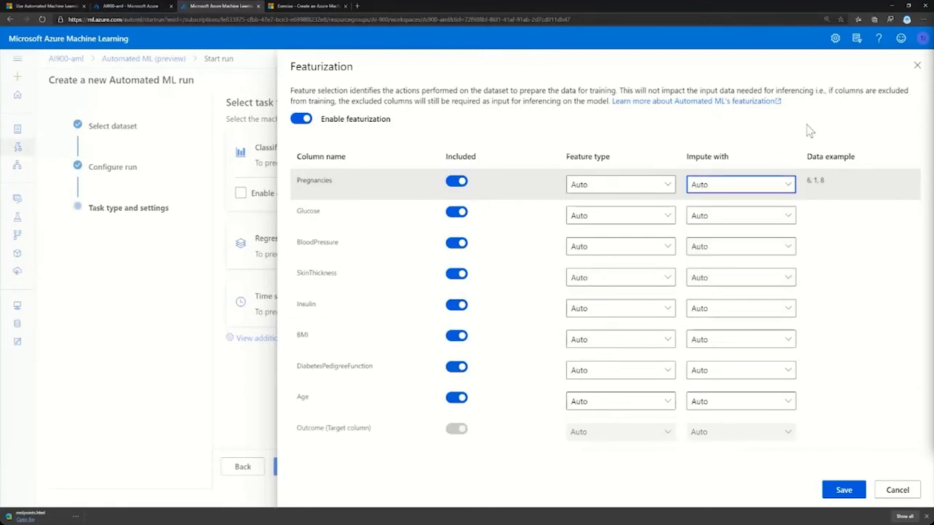
{"action": "left_click", "coordinate": [917, 66]}
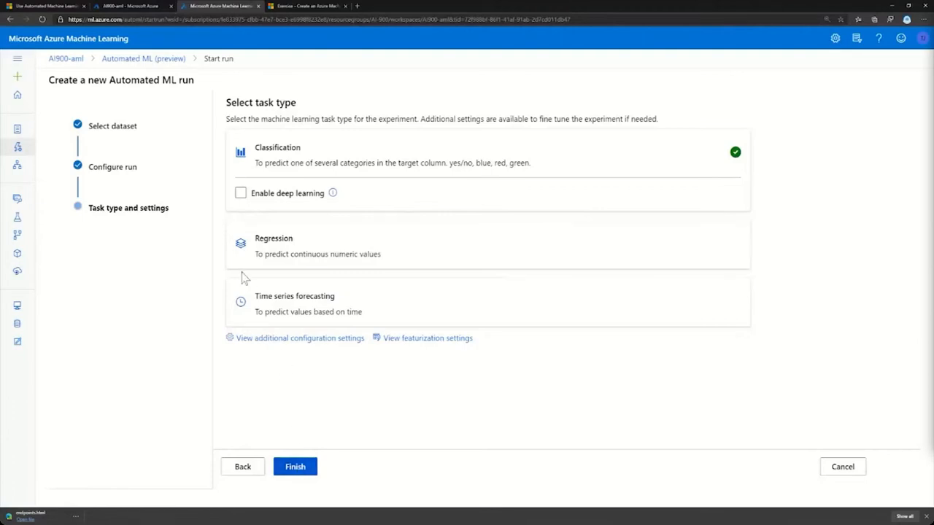
Leave the new run setup for the Automated ML overview, open Run 18 and view all metrics of its best model.
{"action": "left_click", "coordinate": [144, 60]}
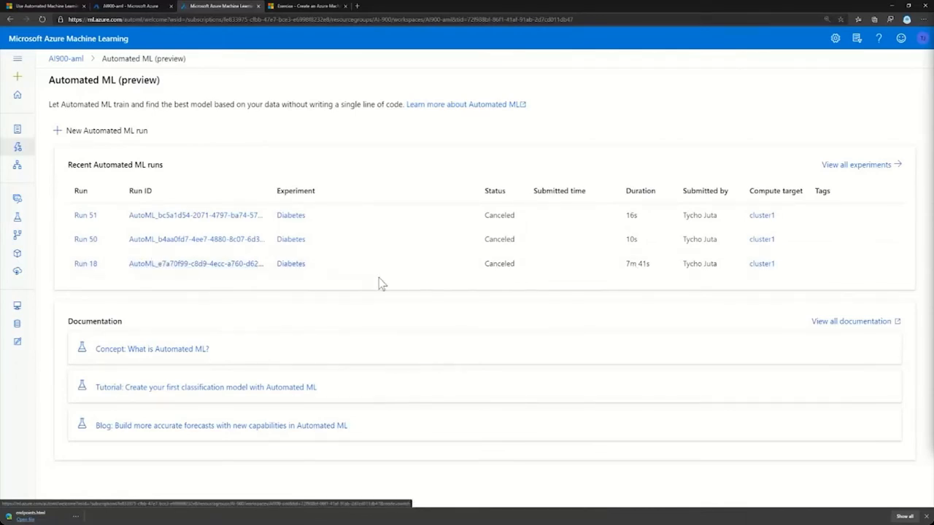
{"action": "left_click", "coordinate": [197, 264]}
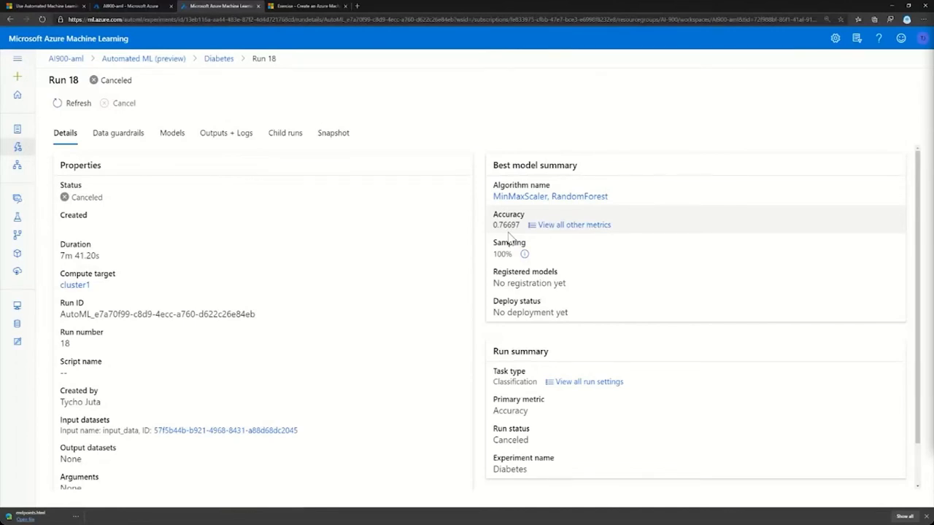
{"action": "left_click", "coordinate": [573, 226]}
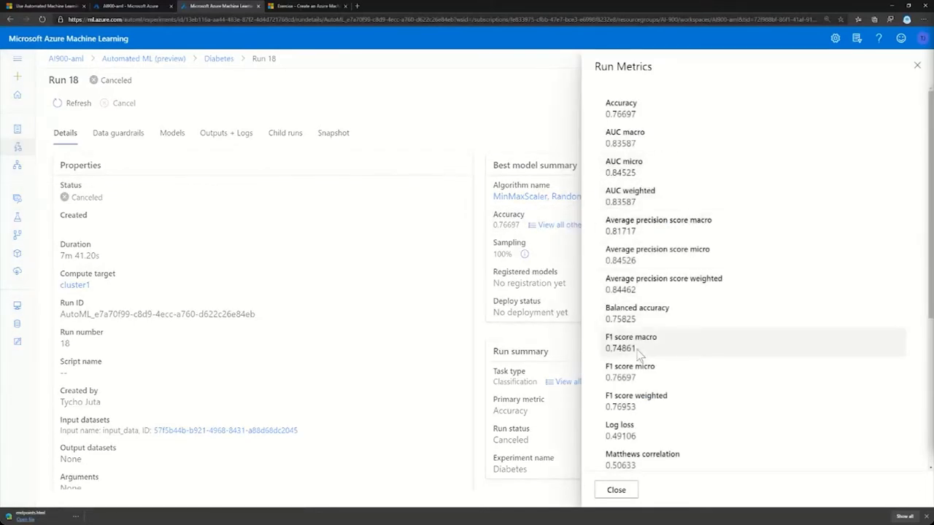
{"action": "left_click", "coordinate": [917, 66]}
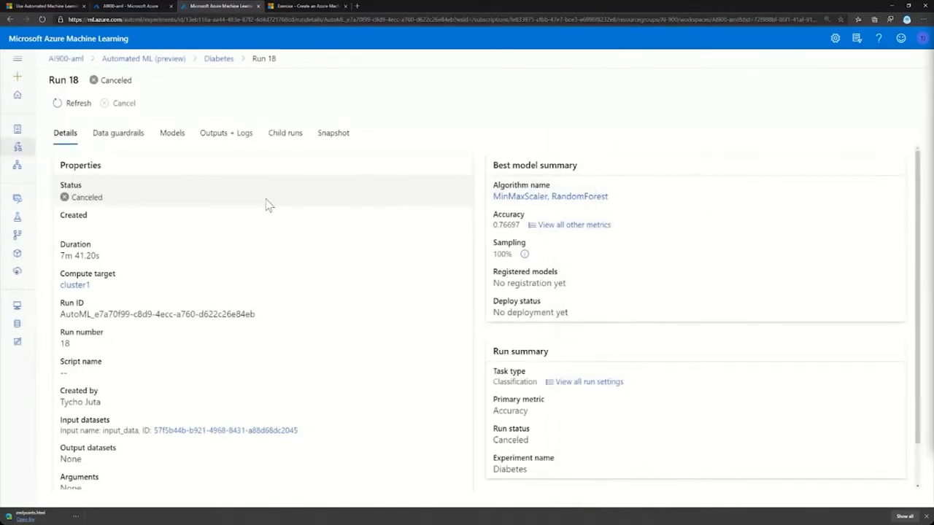
Review Run 18's child runs and its outputs and logs, and return to the run details.
{"action": "left_click", "coordinate": [284, 139]}
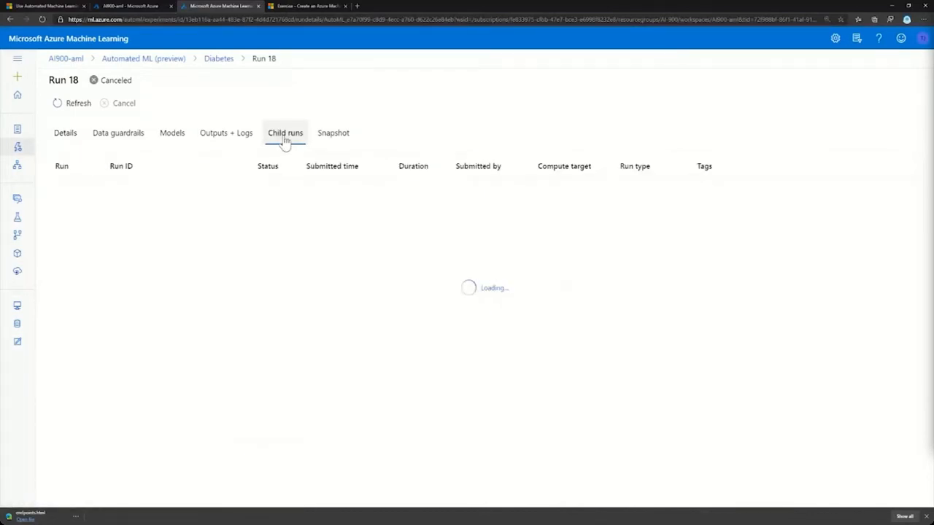
{"action": "left_click", "coordinate": [223, 139]}
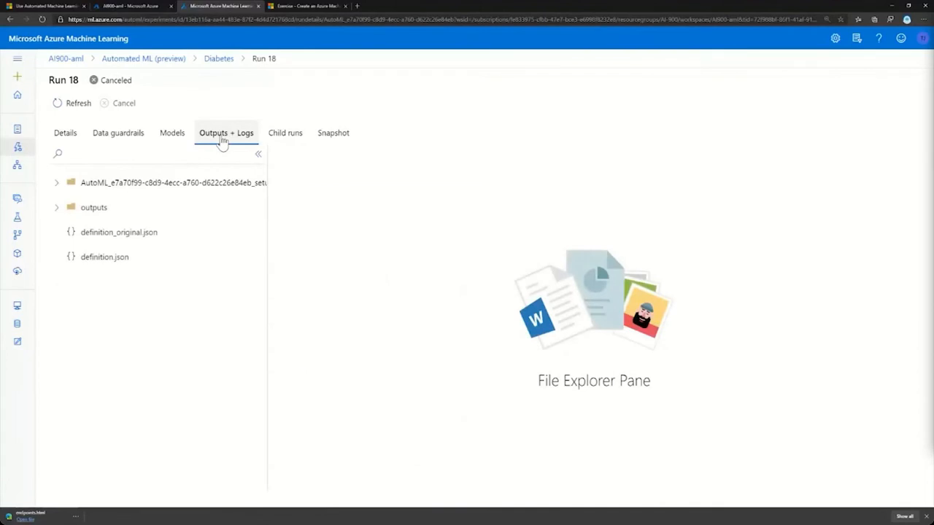
{"action": "left_click", "coordinate": [65, 135]}
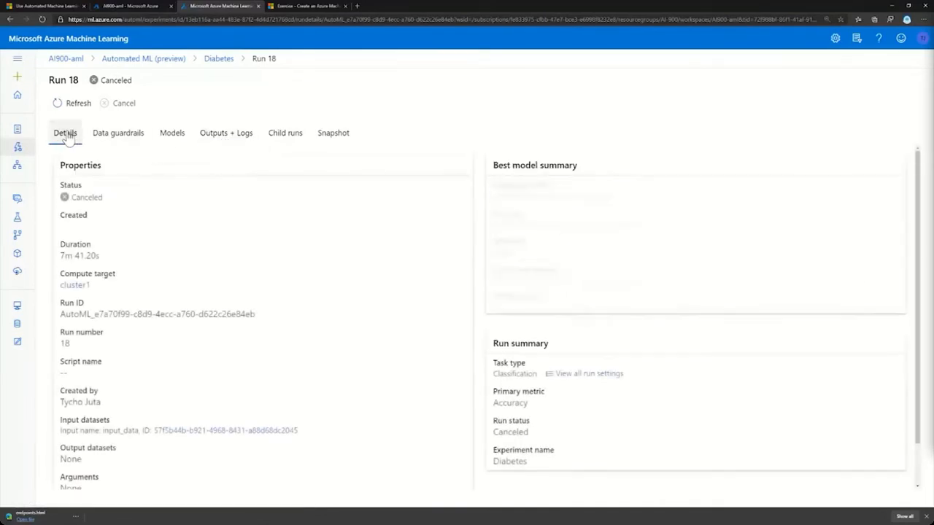
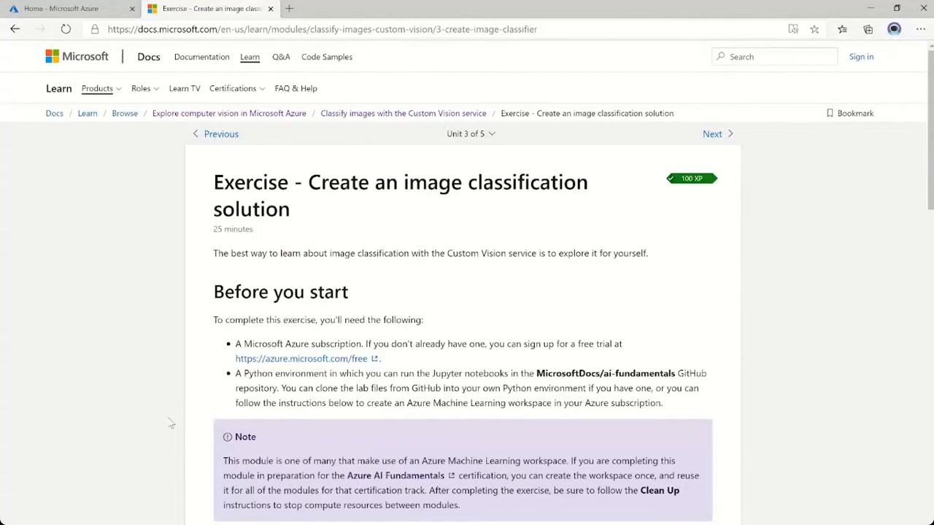
Read the image classification exercise through its workspace instructions and open Azure Machine Learning studio from the ml.azure.com link.
{"action": "scroll", "coordinate": [170, 423], "scroll_direction": "down", "scroll_amount": 3}
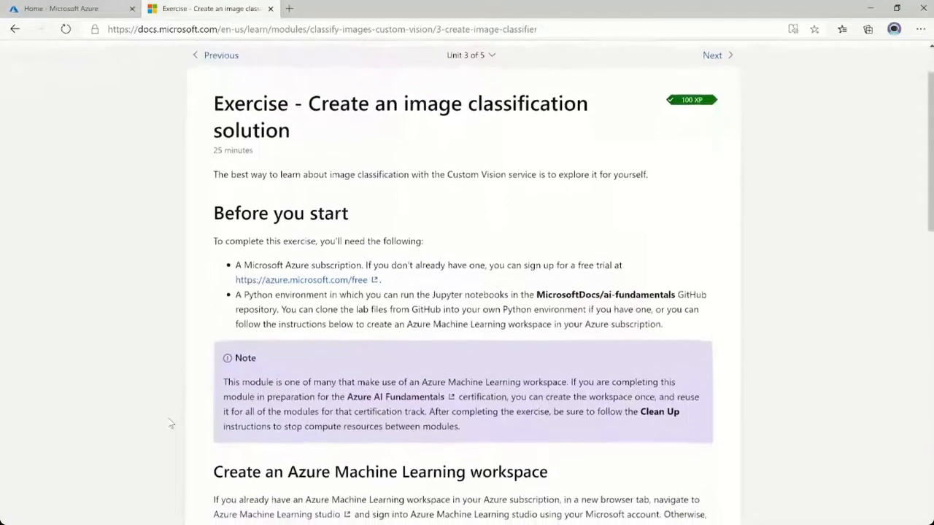
{"action": "scroll", "coordinate": [170, 423], "scroll_direction": "down", "scroll_amount": 1}
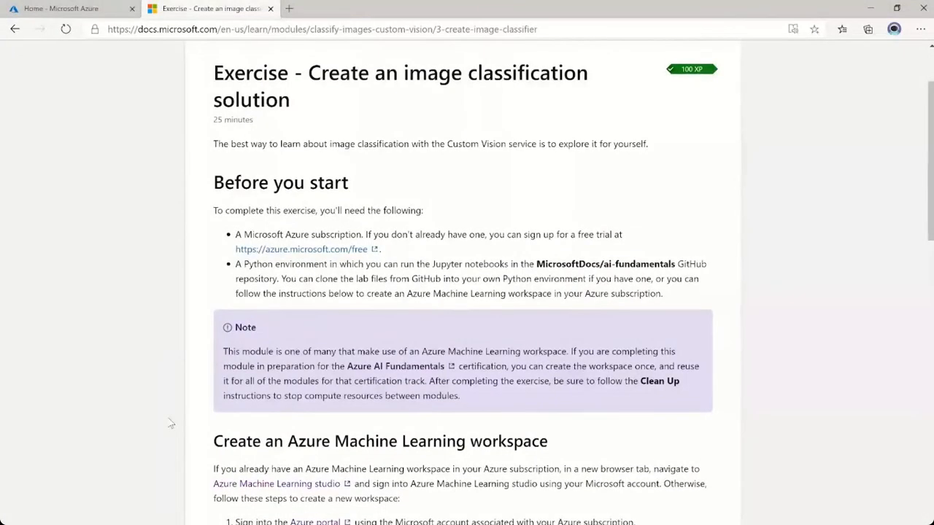
{"action": "scroll", "coordinate": [170, 423], "scroll_direction": "down", "scroll_amount": 4}
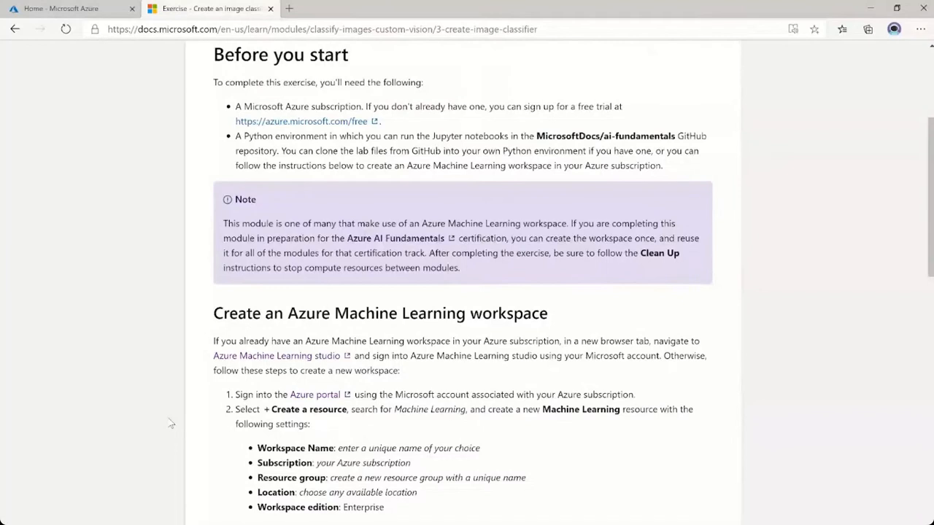
{"action": "scroll", "coordinate": [170, 423], "scroll_direction": "down", "scroll_amount": 6}
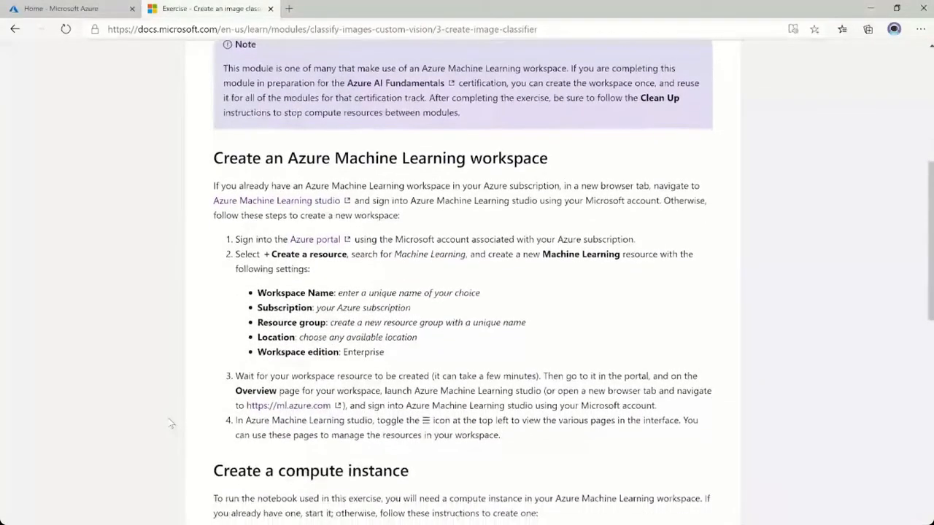
{"action": "scroll", "coordinate": [170, 423], "scroll_direction": "down", "scroll_amount": 1}
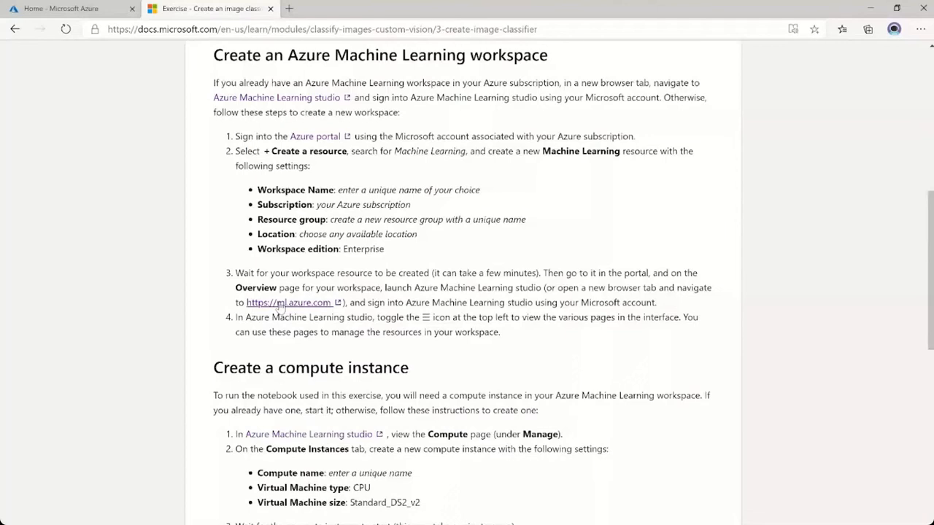
{"action": "left_click", "coordinate": [279, 303]}
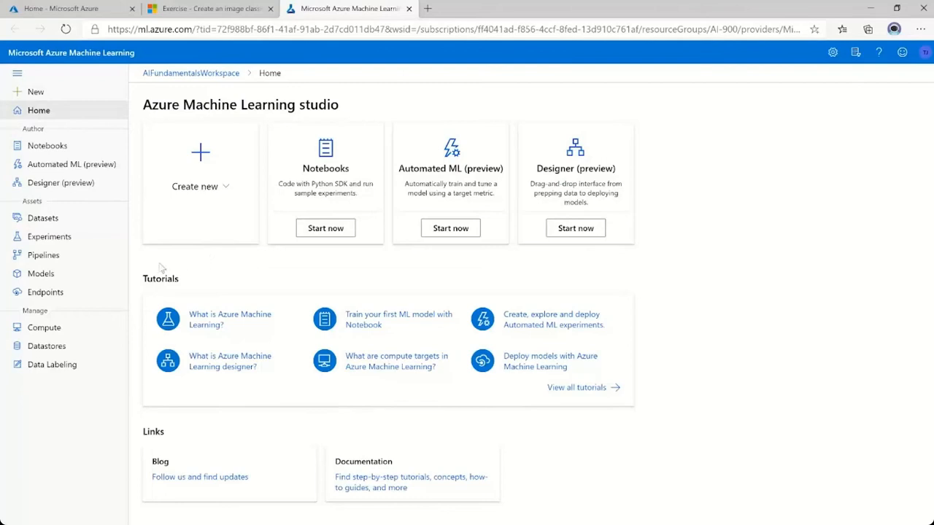
Start a new compute instance in the workspace and name it compute-ai900.
{"action": "left_click", "coordinate": [52, 333]}
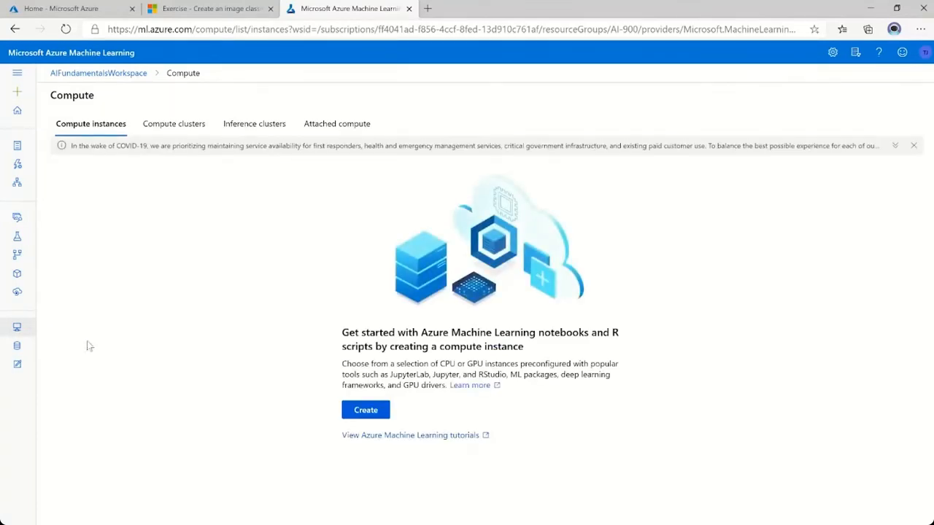
{"action": "left_click", "coordinate": [369, 416]}
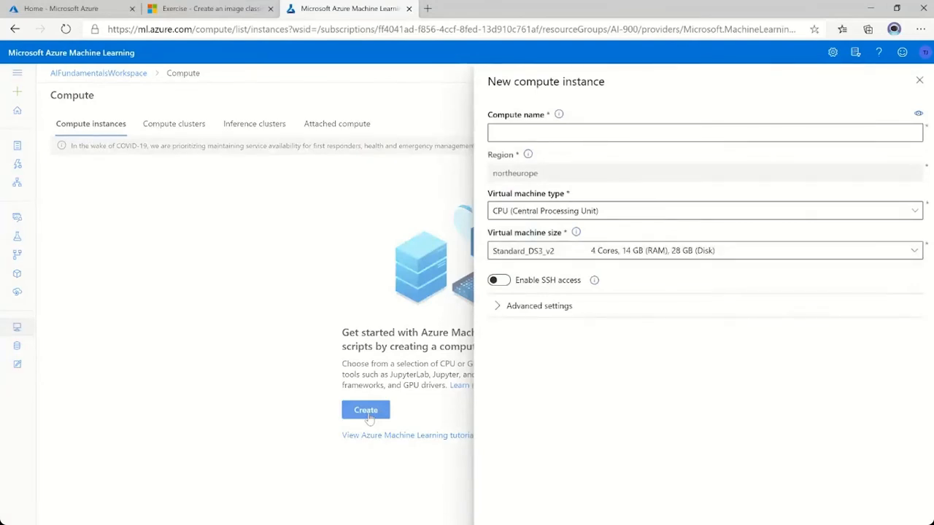
{"action": "left_click", "coordinate": [577, 135]}
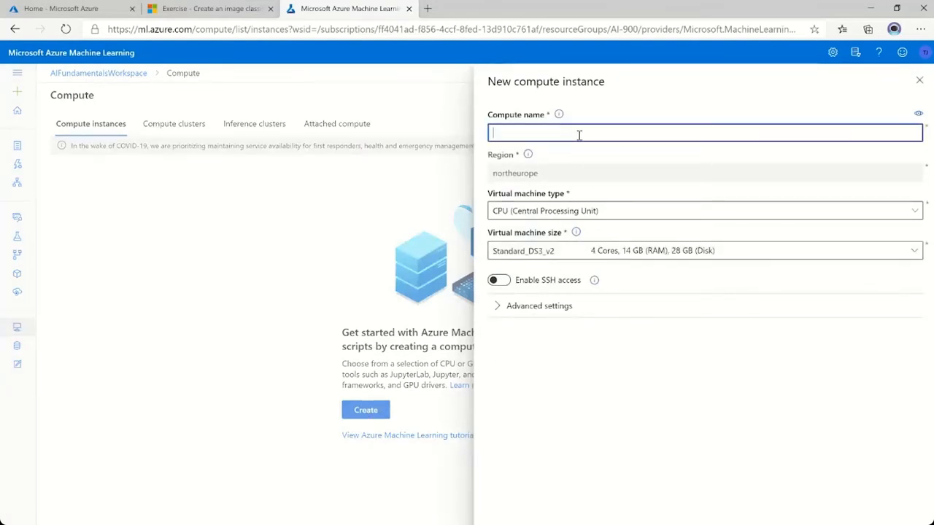
{"action": "type", "text": "compute-ai900"}
{"action": "left_click", "coordinate": [613, 163]}
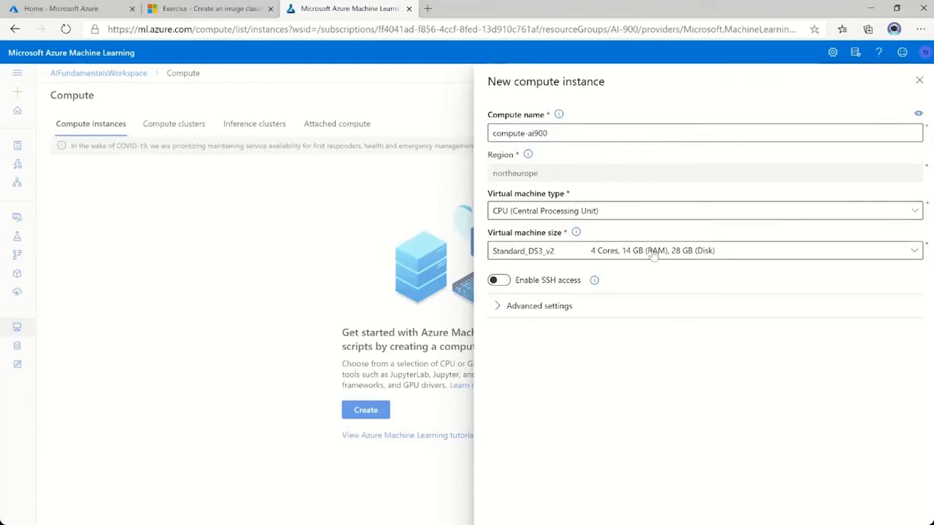
Set the virtual machine size to Standard_DS2_v2, check it against the exercise's compute settings, and create the instance.
{"action": "left_click", "coordinate": [751, 258]}
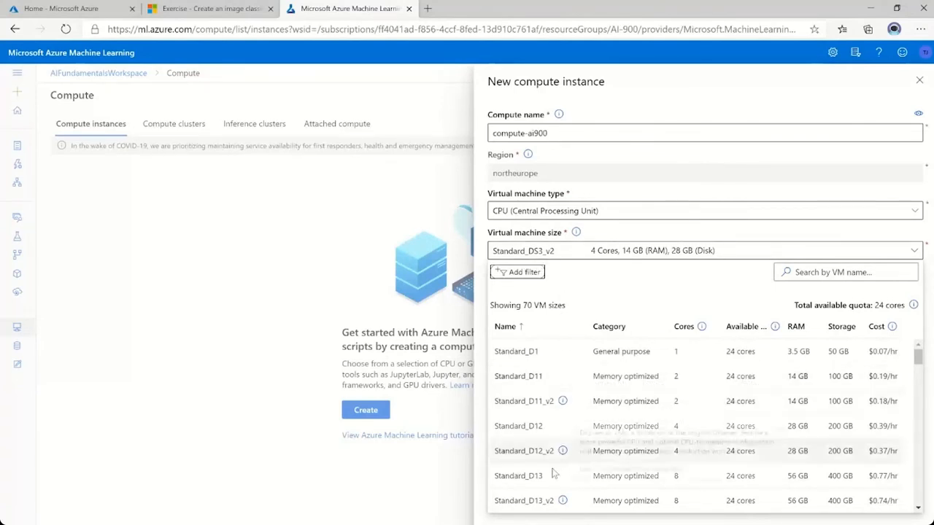
{"action": "scroll", "coordinate": [531, 435], "scroll_direction": "down", "scroll_amount": 5}
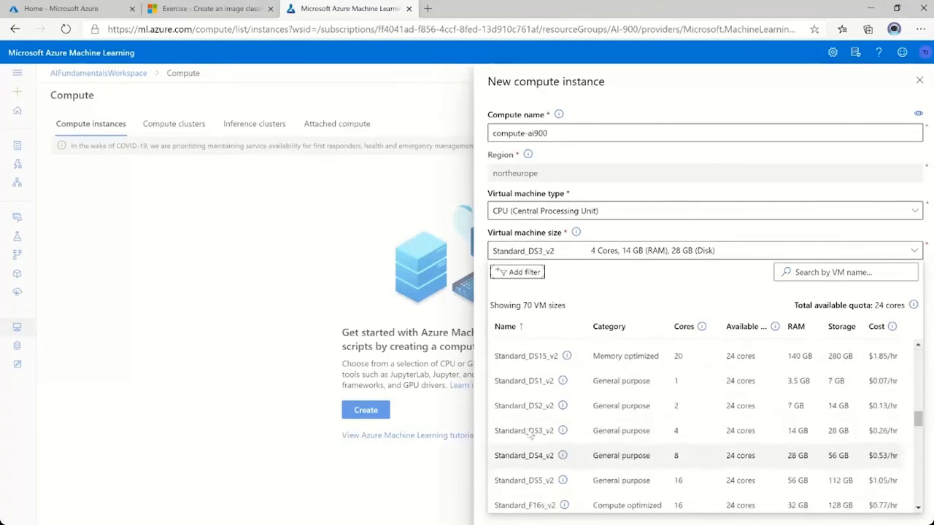
{"action": "left_click", "coordinate": [539, 407]}
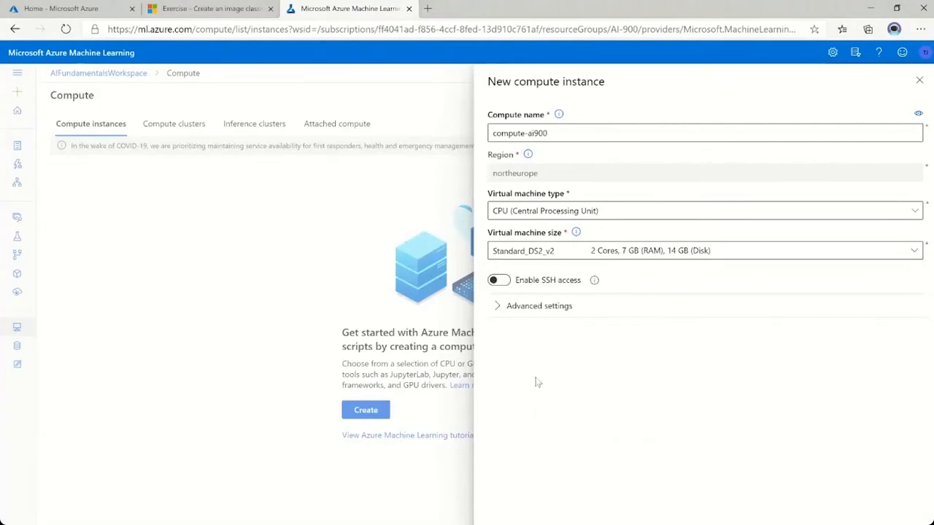
{"action": "left_click", "coordinate": [219, 11]}
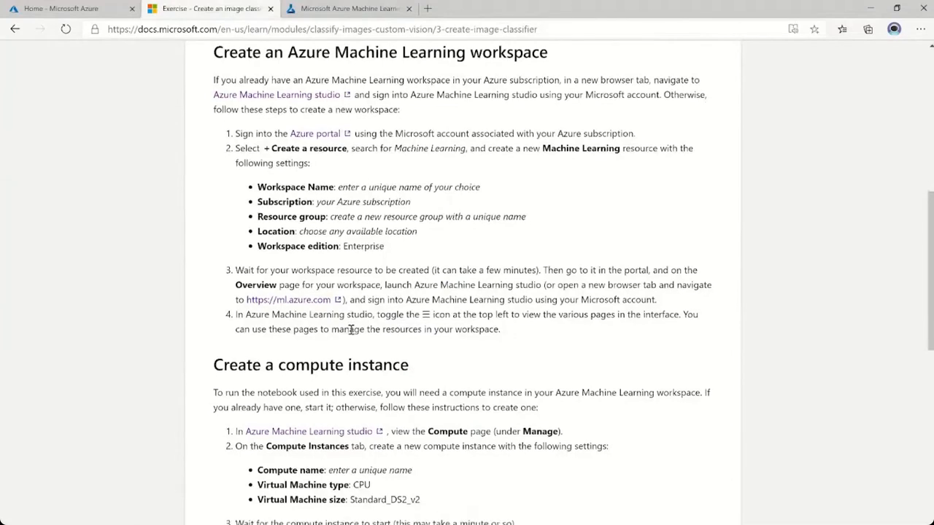
{"action": "scroll", "coordinate": [351, 329], "scroll_direction": "down", "scroll_amount": 1}
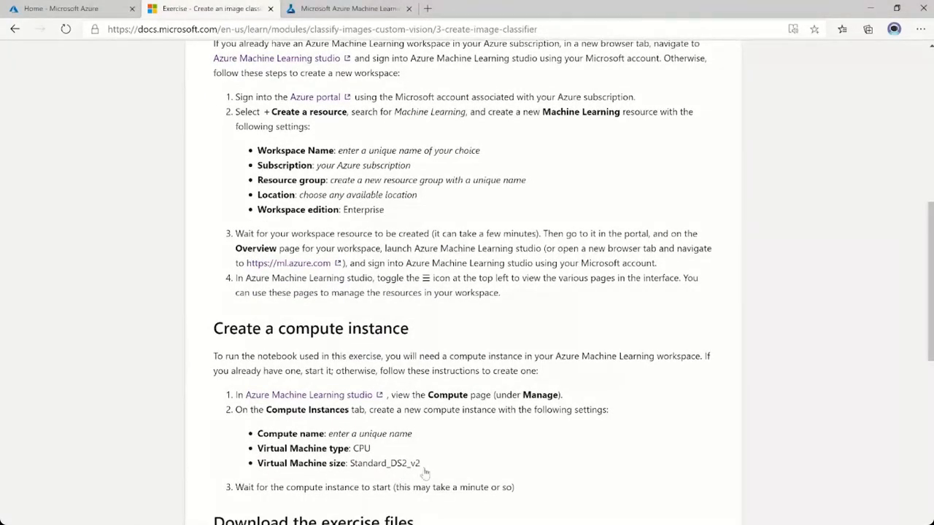
{"action": "key", "text": "ctrl+Tab"}
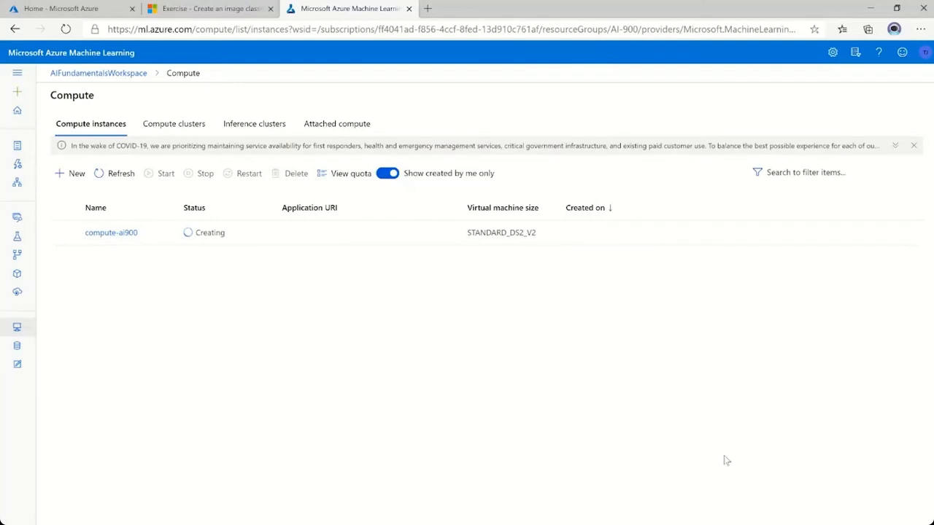
Copy the git clone command from the exercise's Download the exercise files section and return to Azure Machine Learning studio.
{"action": "key", "text": "ctrl+shift+Tab"}
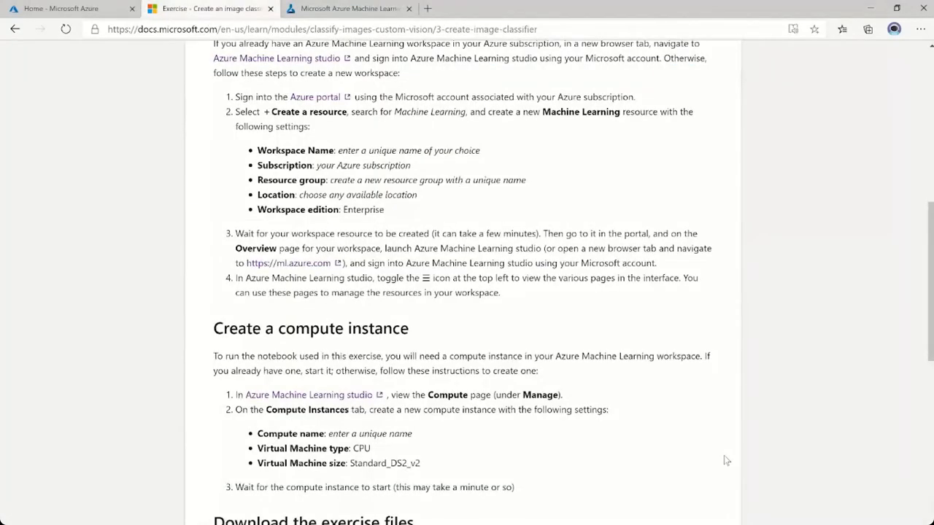
{"action": "scroll", "coordinate": [763, 445], "scroll_direction": "down", "scroll_amount": 3}
{"action": "scroll", "coordinate": [763, 447], "scroll_direction": "down", "scroll_amount": 3}
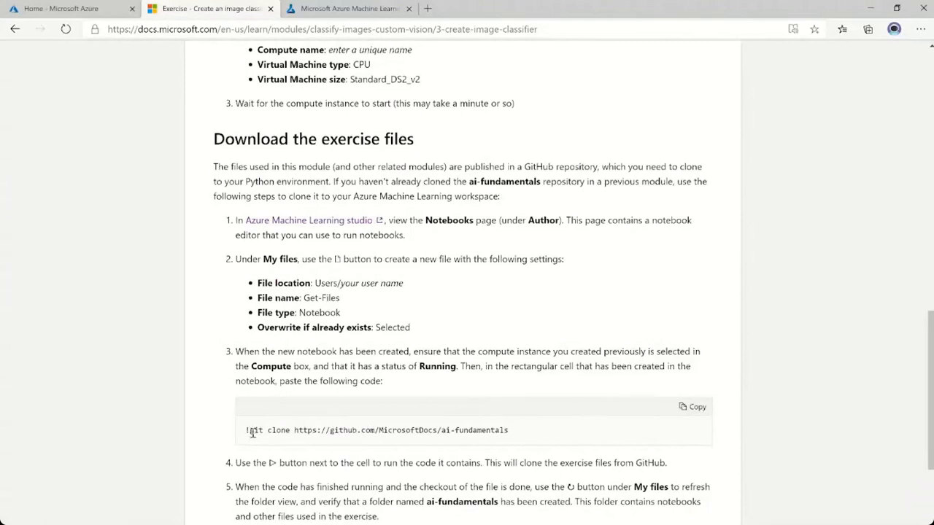
{"action": "mouse_move", "coordinate": [246, 431]}
{"action": "left_mouse_down"}
{"action": "mouse_move", "coordinate": [483, 413]}
{"action": "mouse_move", "coordinate": [517, 435]}
{"action": "left_mouse_up"}
{"action": "key", "text": "ctrl+c"}
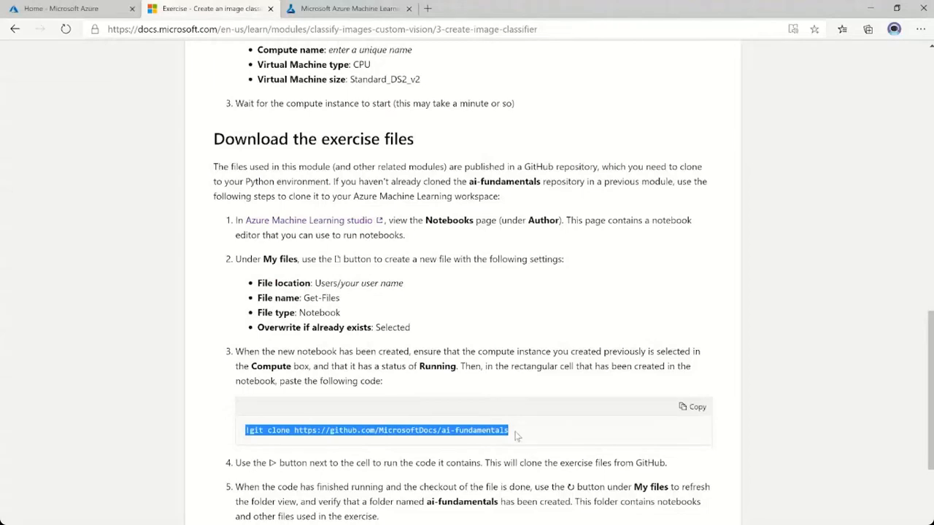
{"action": "key", "text": "ctrl+Tab"}
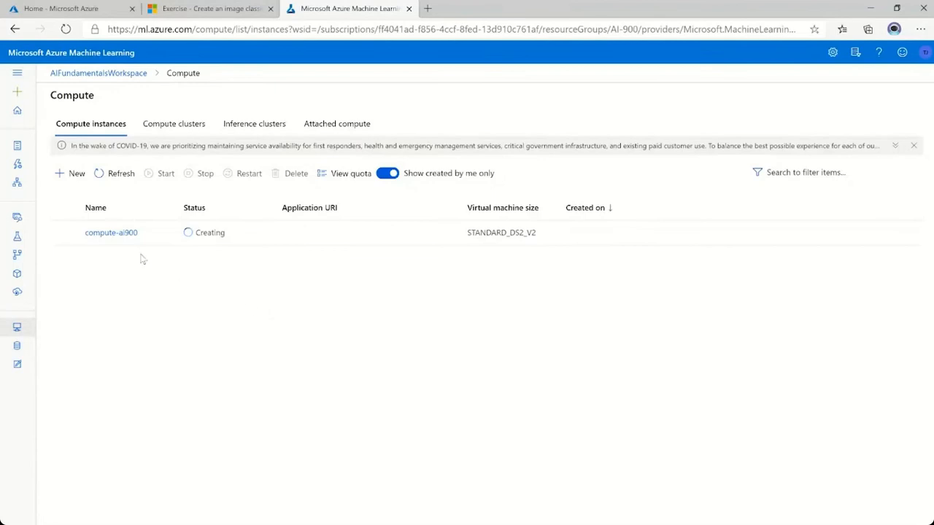
On the Notebooks page, create a Notebook file named ai900import in the user folder, with overwriting of an existing file enabled.
{"action": "left_click", "coordinate": [18, 75]}
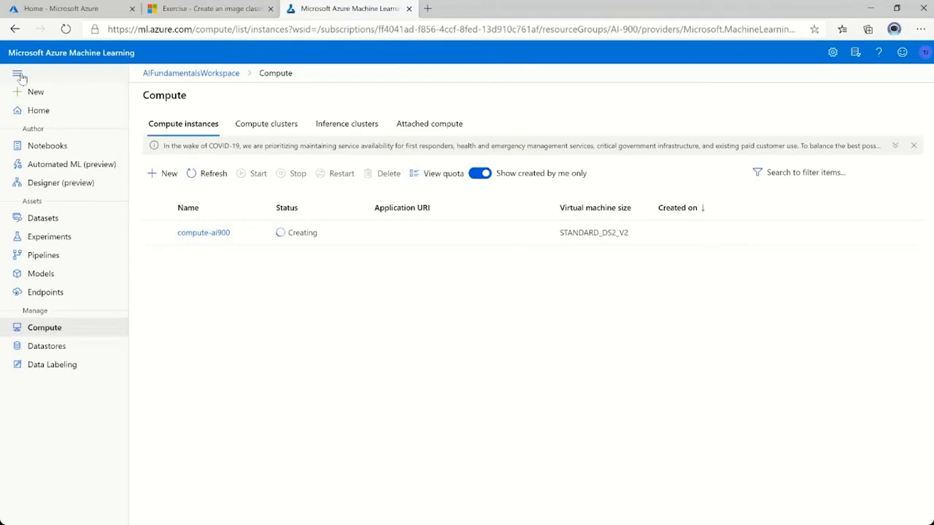
{"action": "left_click", "coordinate": [53, 152]}
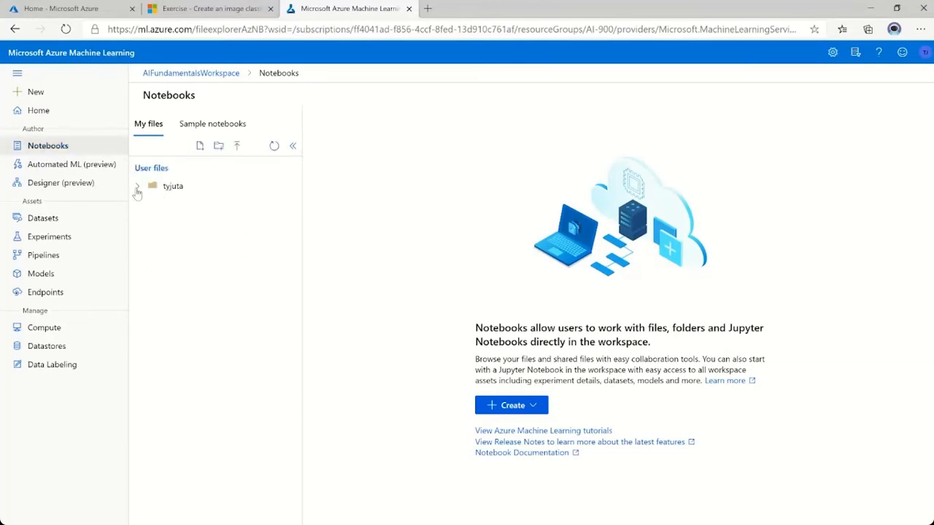
{"action": "left_click", "coordinate": [137, 189]}
{"action": "left_click", "coordinate": [201, 146]}
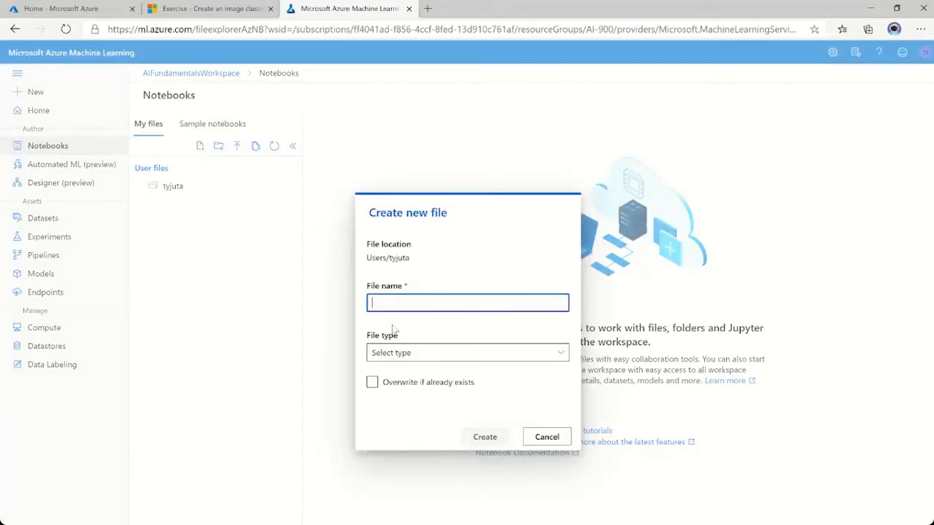
{"action": "type", "text": "a"}
{"action": "key", "text": "BackSpace"}
{"action": "type", "text": "ai900"}
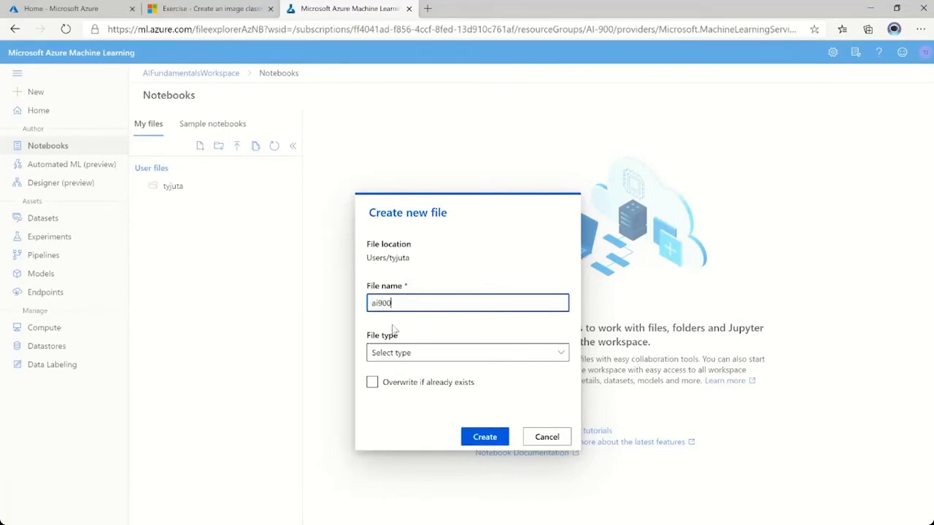
{"action": "type", "text": "import"}
{"action": "left_click", "coordinate": [460, 356]}
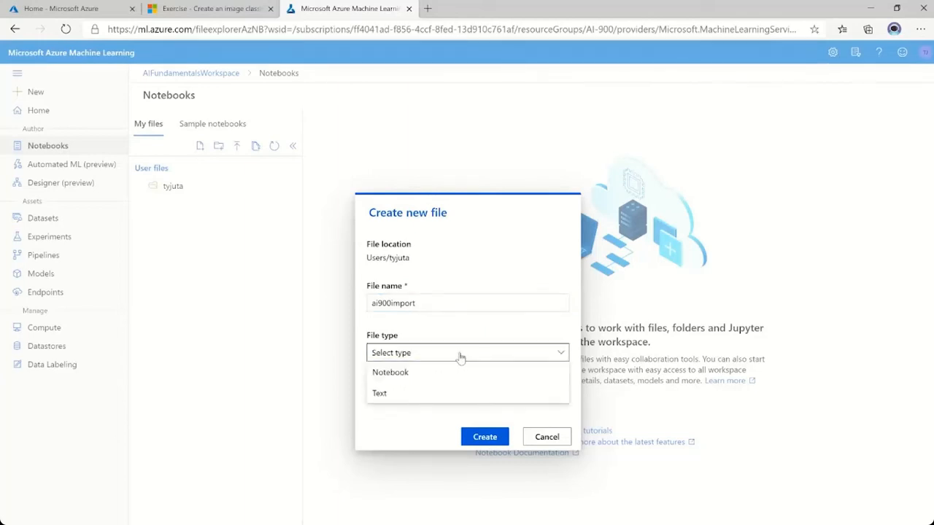
{"action": "left_click", "coordinate": [414, 373]}
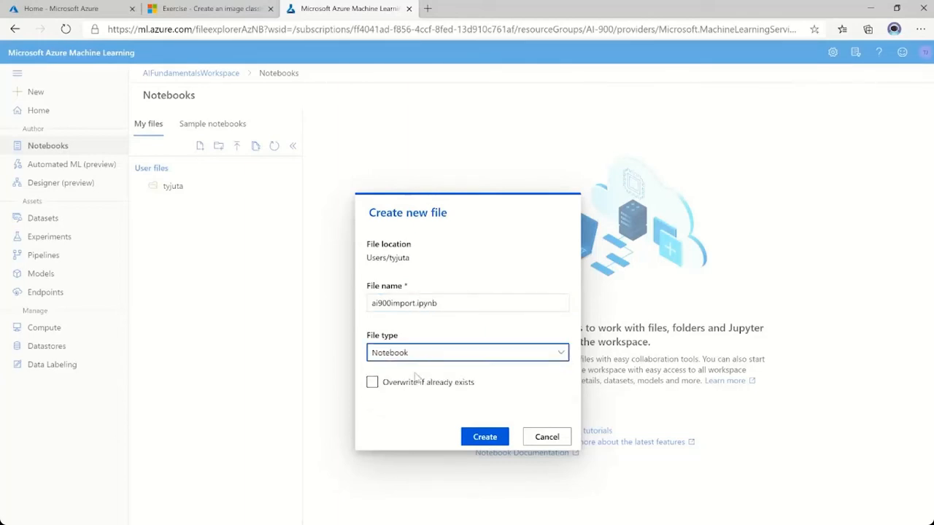
{"action": "left_click", "coordinate": [376, 383]}
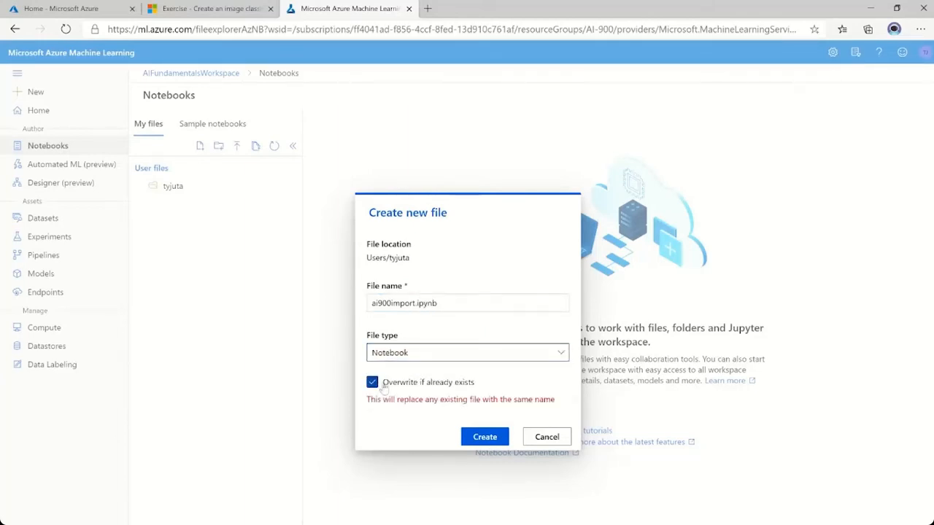
{"action": "left_click", "coordinate": [498, 443]}
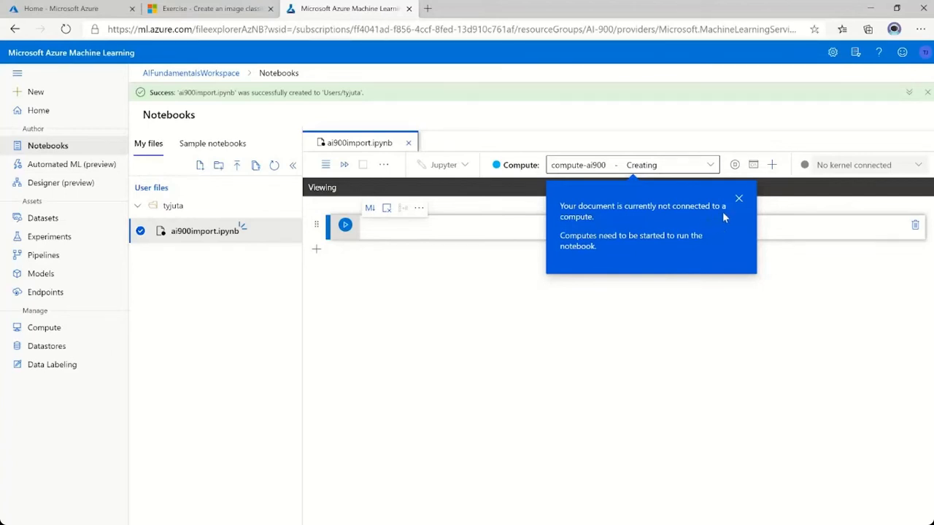
{"action": "left_click", "coordinate": [738, 198]}
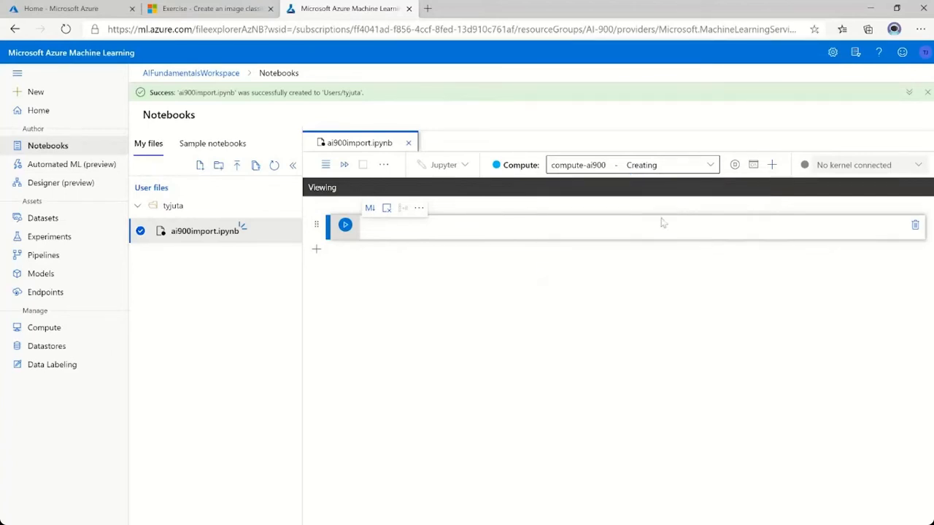
{"action": "left_click", "coordinate": [508, 229]}
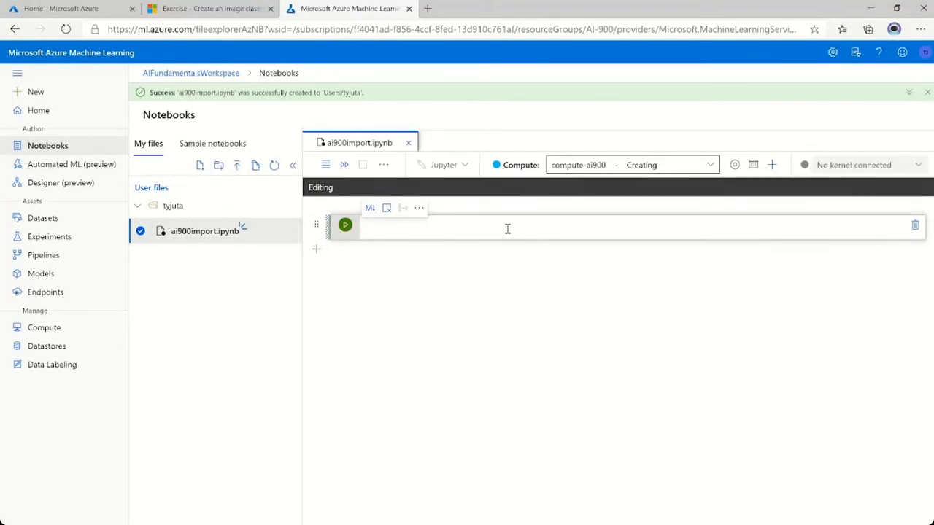
{"action": "key", "text": "ctrl+v"}
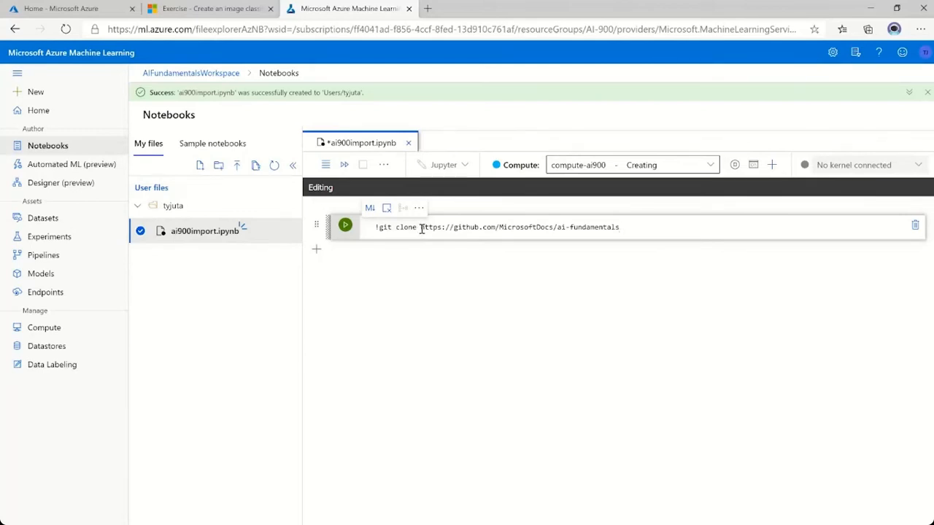
View the MicrosoftDocs/ai-fundamentals GitHub repository and its file list in a separate tab, and return to the ai900import notebook.
{"action": "left_click_drag", "start_coordinate": [421, 229], "coordinate": [622, 228]}
{"action": "key", "text": "ctrl+c"}
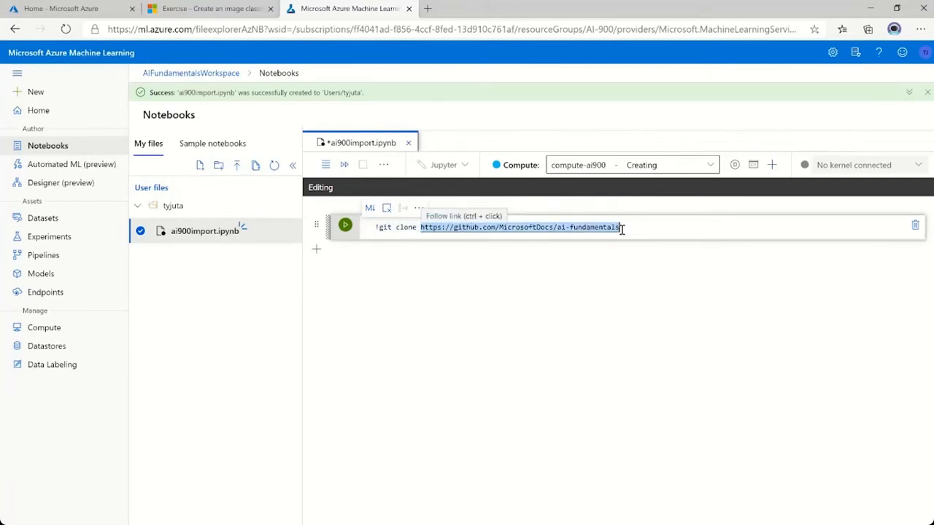
{"action": "left_click", "coordinate": [429, 9]}
{"action": "key", "text": "ctrl+v"}
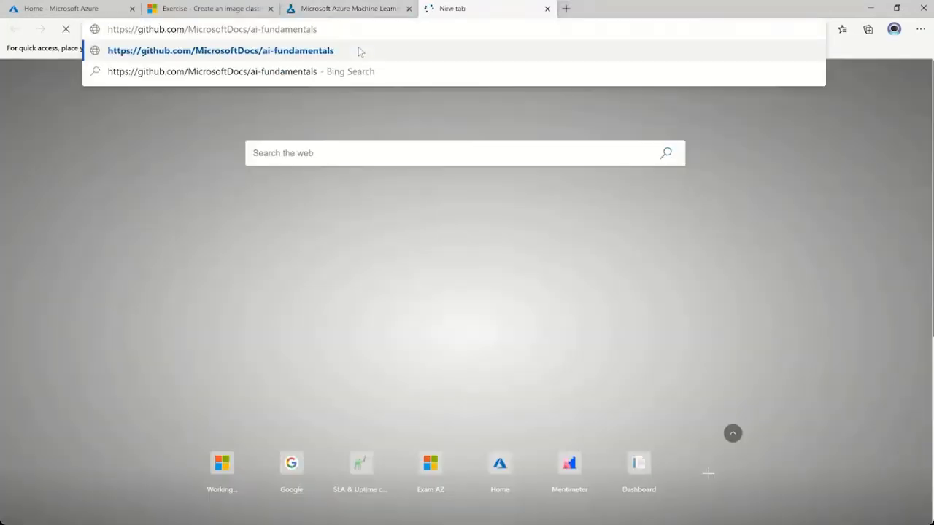
{"action": "left_click", "coordinate": [359, 51]}
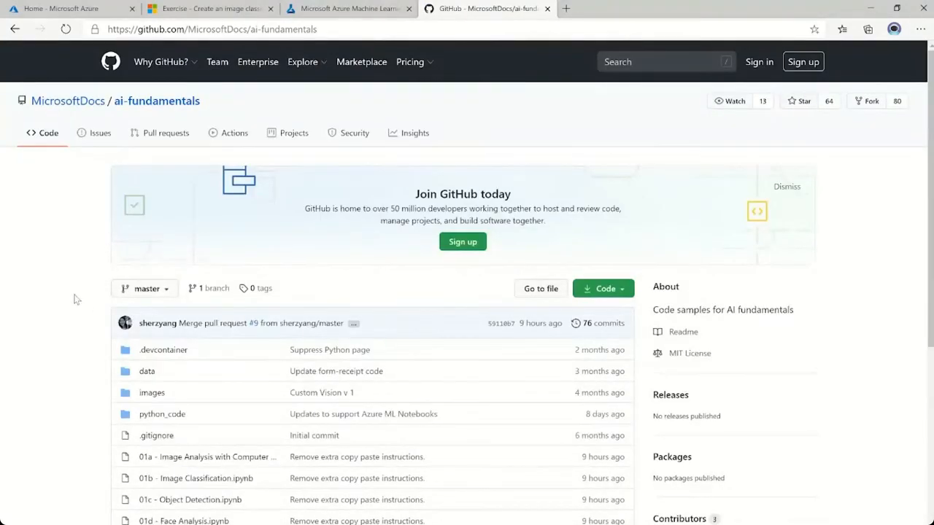
{"action": "scroll", "coordinate": [76, 299], "scroll_direction": "down", "scroll_amount": 2}
{"action": "scroll", "coordinate": [75, 299], "scroll_direction": "down", "scroll_amount": 3}
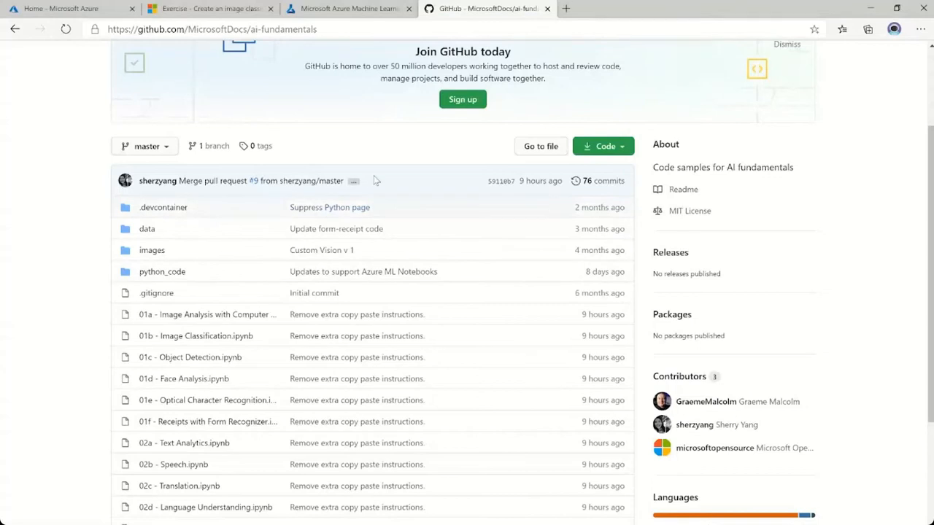
{"action": "left_click", "coordinate": [547, 9]}
{"action": "left_click", "coordinate": [513, 337]}
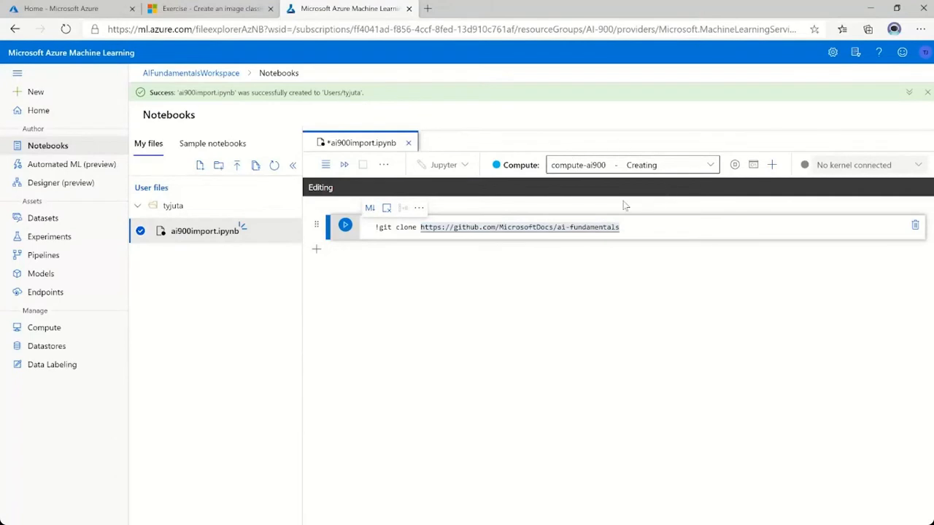
Read the exercise's remaining instructions on running the clone cell, refreshing the files and opening the Image Classification.ipynb notebook.
{"action": "left_click", "coordinate": [234, 16]}
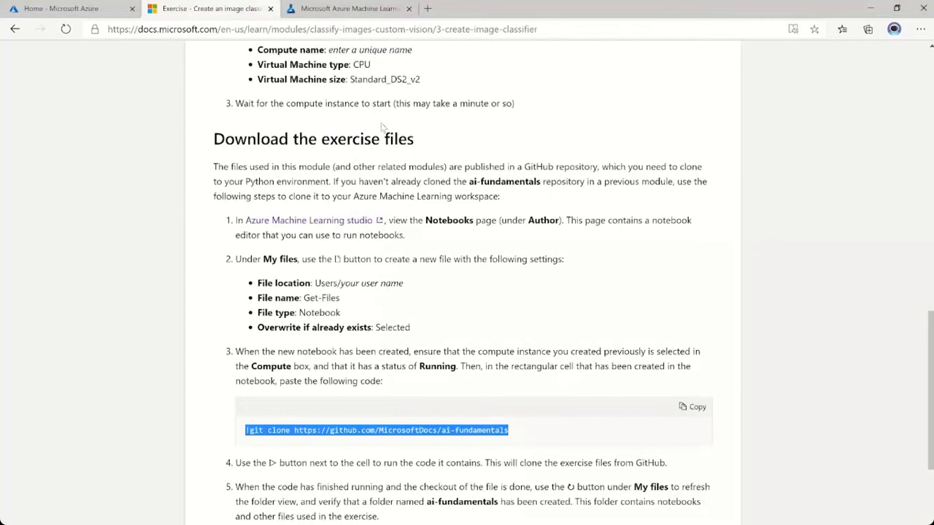
{"action": "scroll", "coordinate": [455, 279], "scroll_direction": "down", "scroll_amount": 1}
{"action": "scroll", "coordinate": [457, 283], "scroll_direction": "down", "scroll_amount": 1}
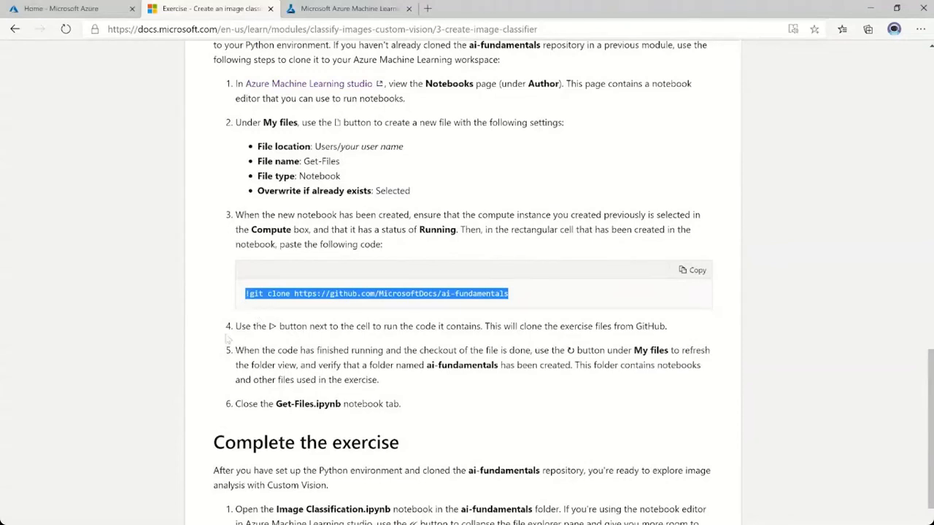
{"action": "scroll", "coordinate": [196, 360], "scroll_direction": "down", "scroll_amount": 2}
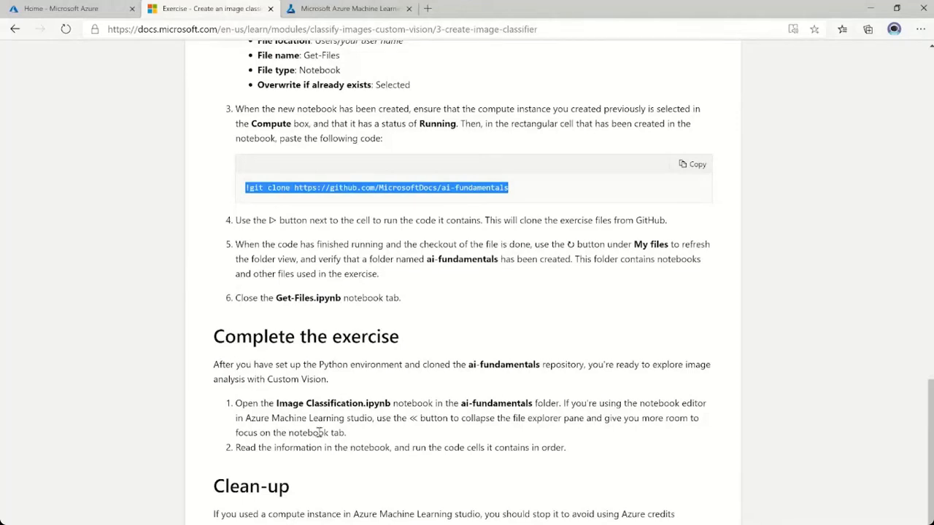
{"action": "left_click_drag", "start_coordinate": [275, 403], "coordinate": [394, 403]}
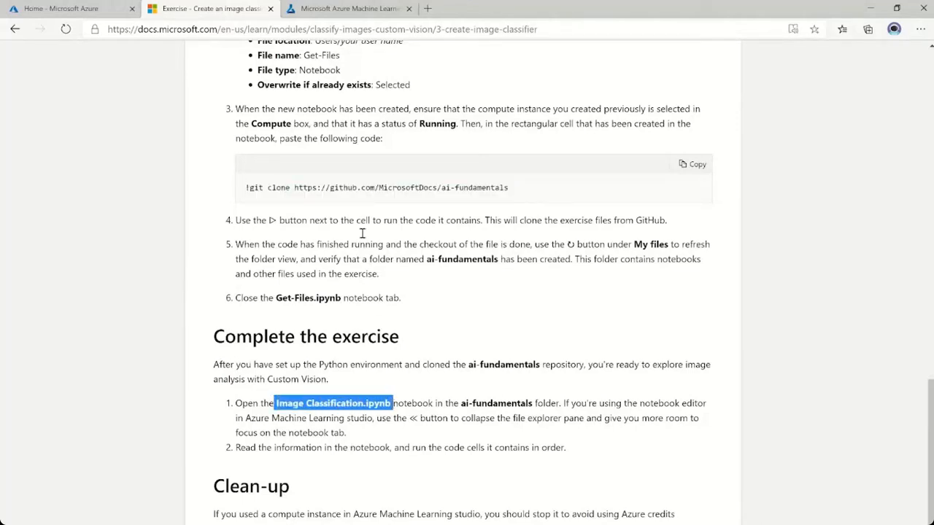
Back in Azure Machine Learning studio, run the git clone cell in ai900import and refresh the user files.
{"action": "left_click", "coordinate": [360, 13]}
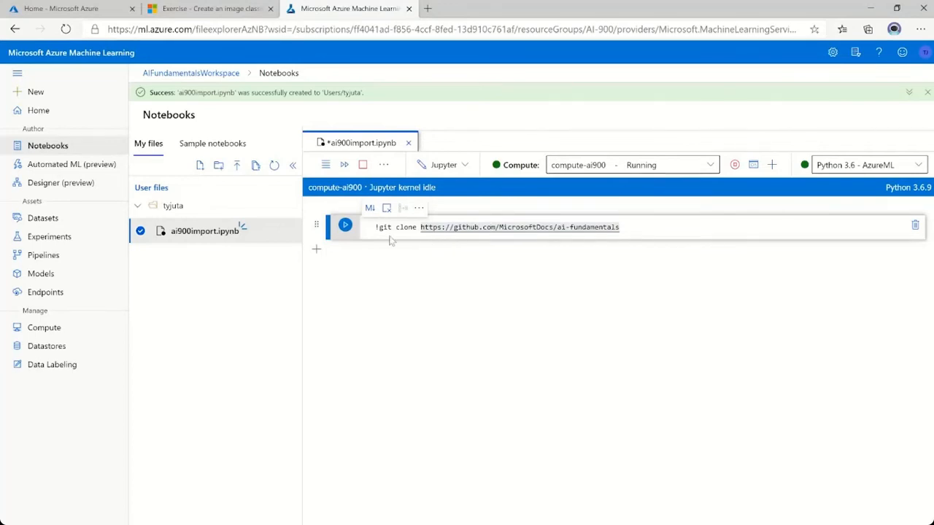
{"action": "left_click", "coordinate": [346, 227]}
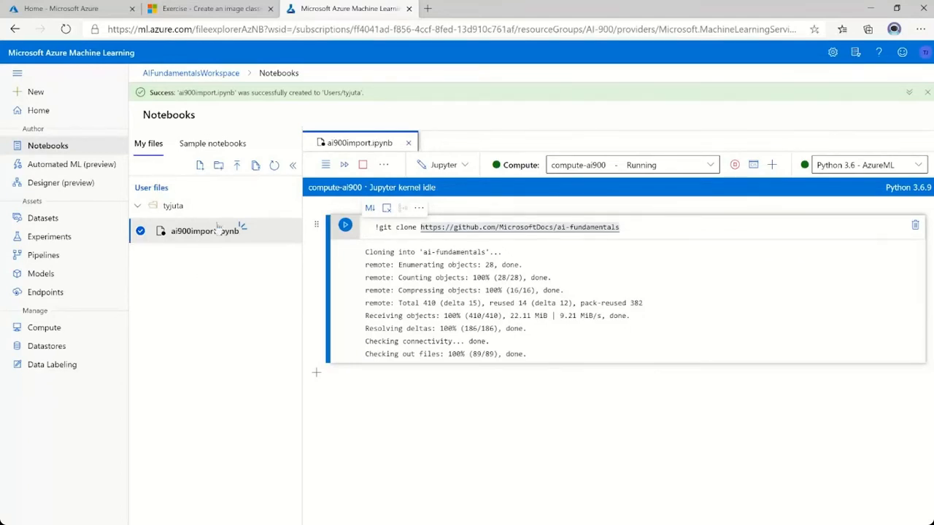
{"action": "left_click", "coordinate": [275, 167]}
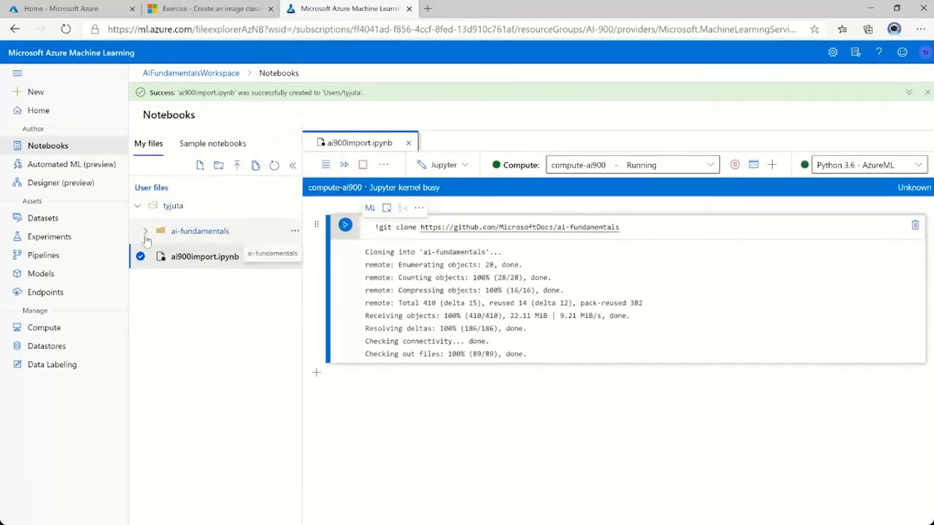
Expand the ai-fundamentals folder and open the 01b - Image Classification.ipynb notebook.
{"action": "left_click", "coordinate": [145, 232]}
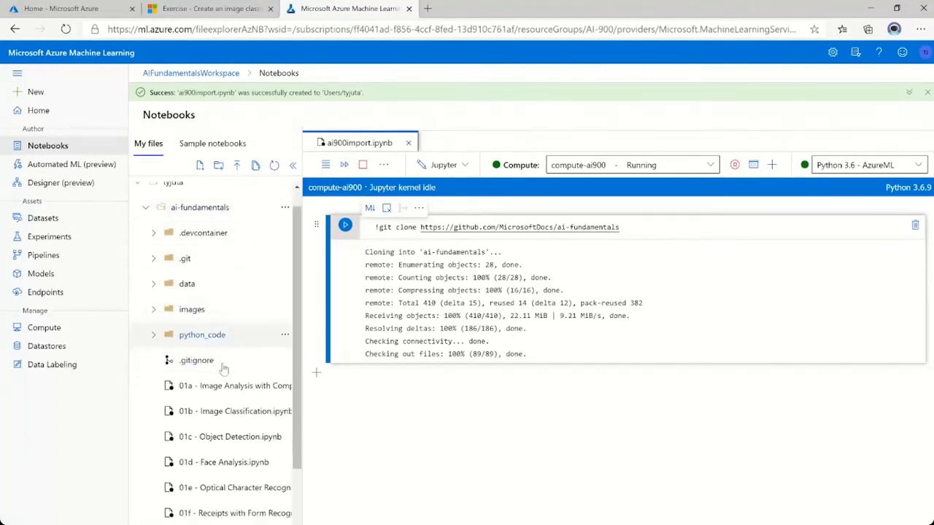
{"action": "scroll", "coordinate": [196, 366], "scroll_direction": "down", "scroll_amount": 3}
{"action": "left_click", "coordinate": [234, 326]}
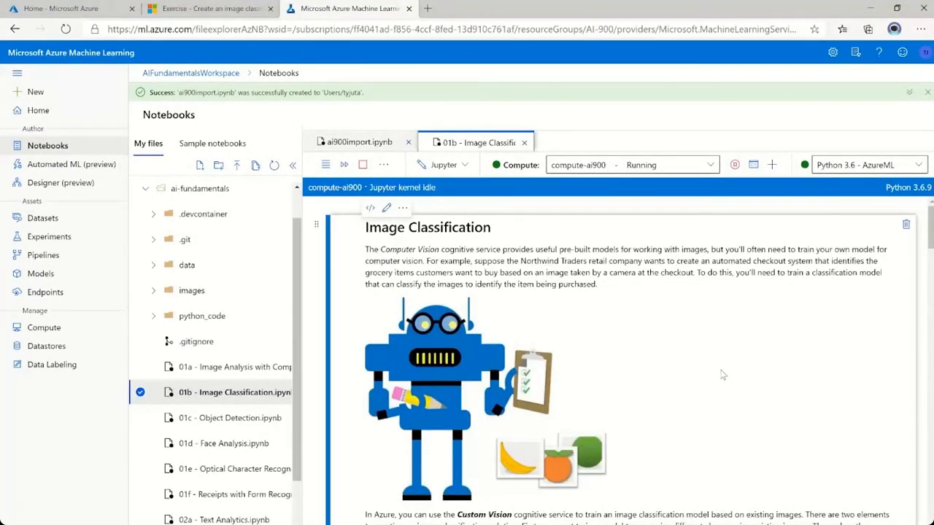
Read the notebook's "Create a Custom Vision resource" instructions, including the required create options and pricing tiers.
{"action": "scroll", "coordinate": [722, 375], "scroll_direction": "down", "scroll_amount": 3}
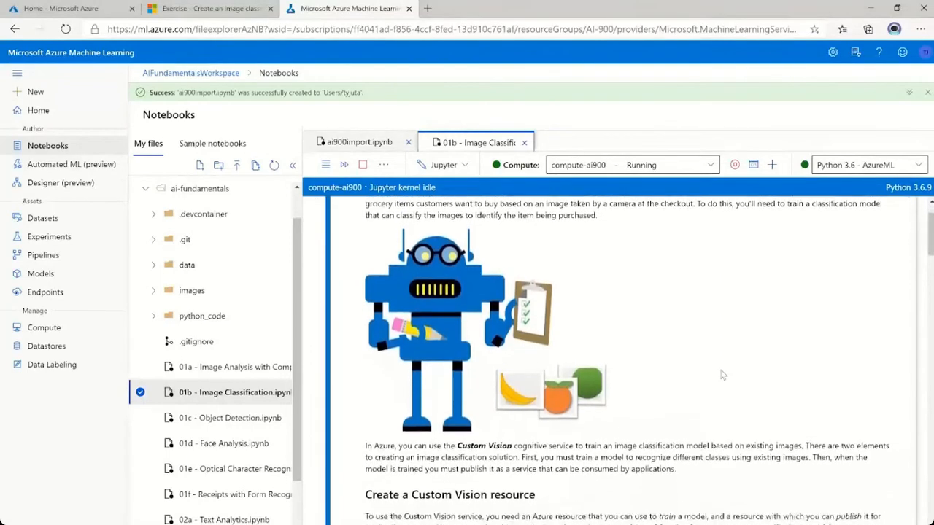
{"action": "scroll", "coordinate": [722, 373], "scroll_direction": "down", "scroll_amount": 3}
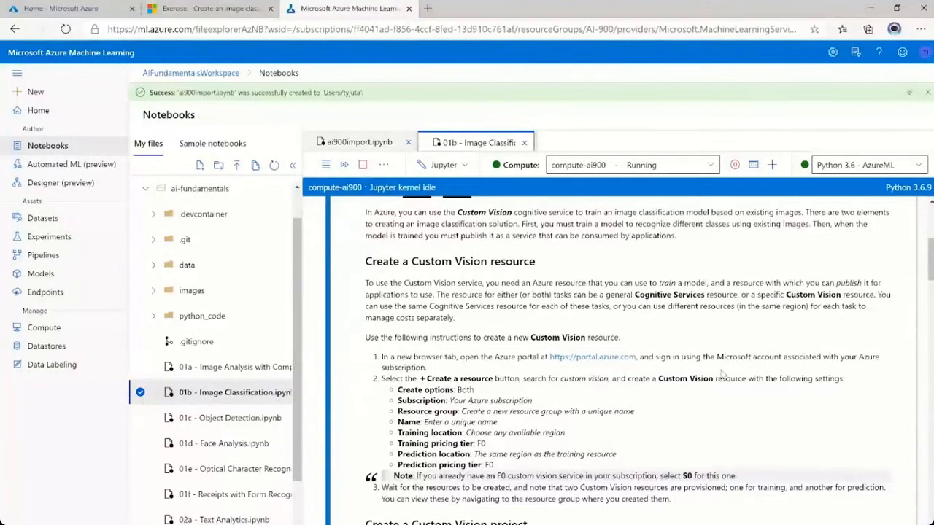
{"action": "scroll", "coordinate": [722, 374], "scroll_direction": "down", "scroll_amount": 1}
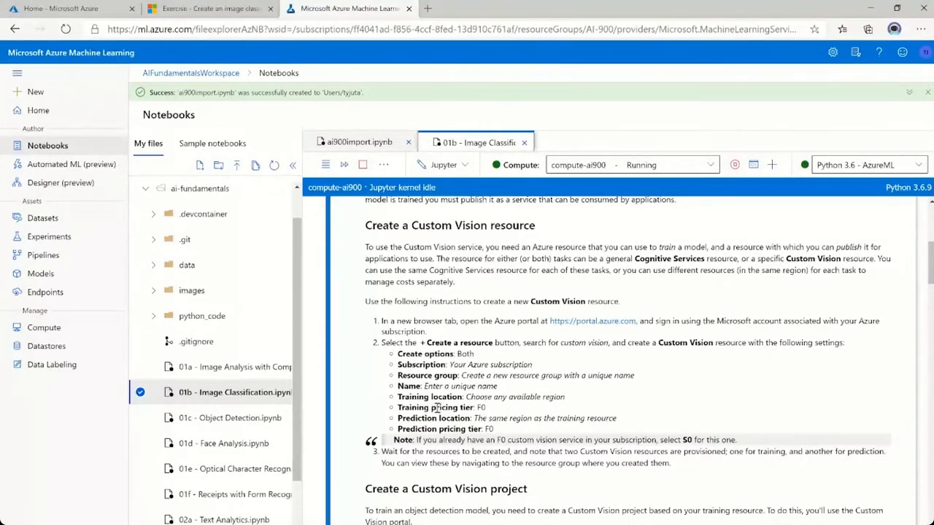
{"action": "left_click_drag", "start_coordinate": [436, 408], "coordinate": [499, 405]}
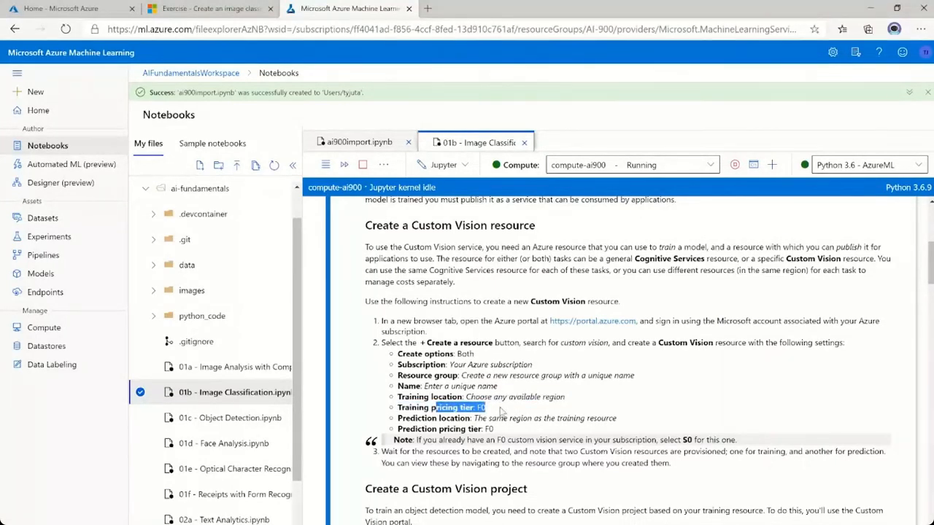
{"action": "left_click", "coordinate": [501, 412]}
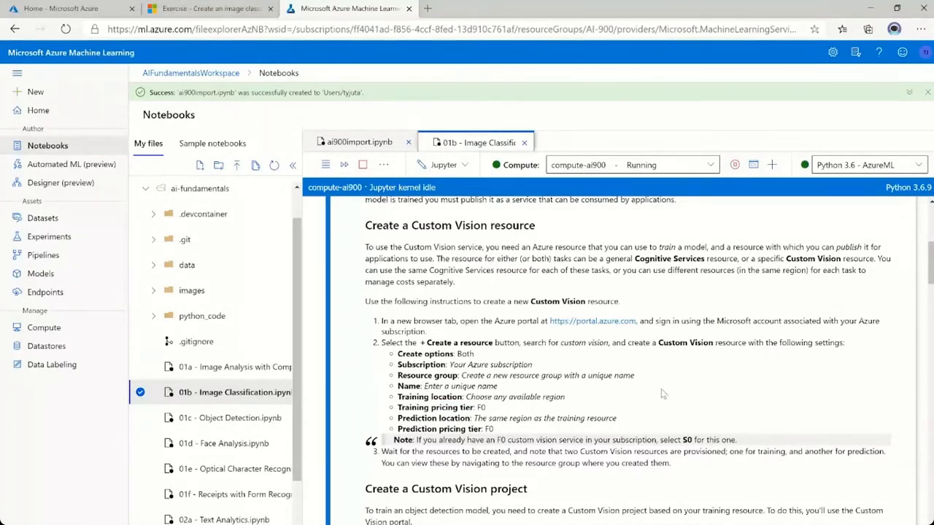
Switch to the Azure portal and open the AIFundamentals resource group.
{"action": "key", "text": "ctrl+Tab"}
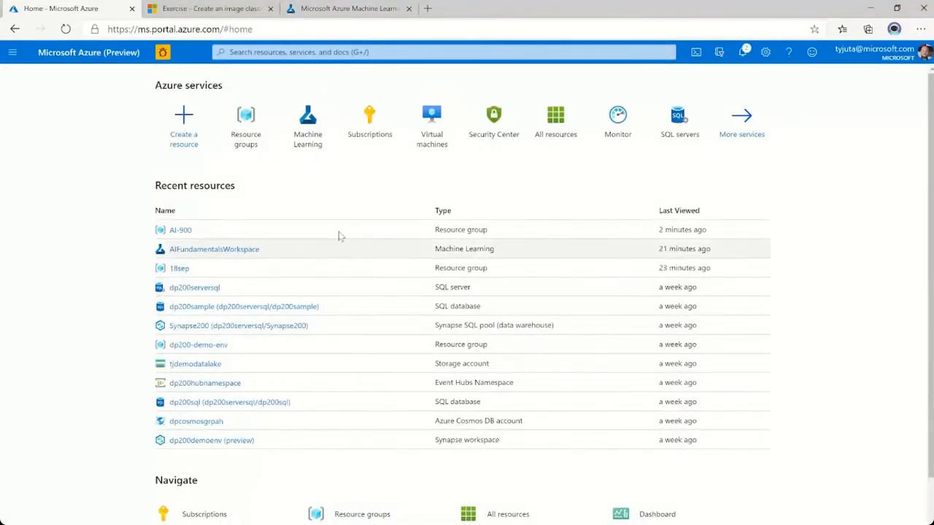
{"action": "left_click", "coordinate": [243, 123]}
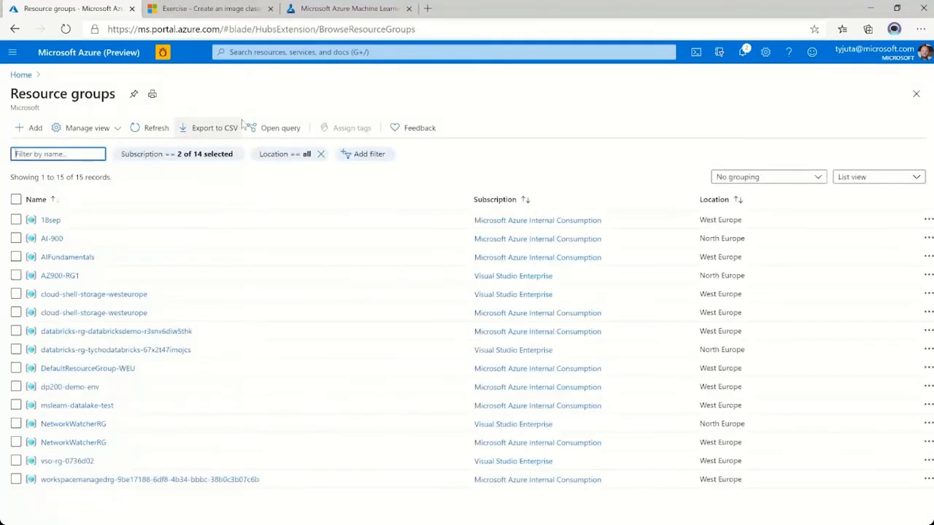
{"action": "left_click", "coordinate": [67, 257]}
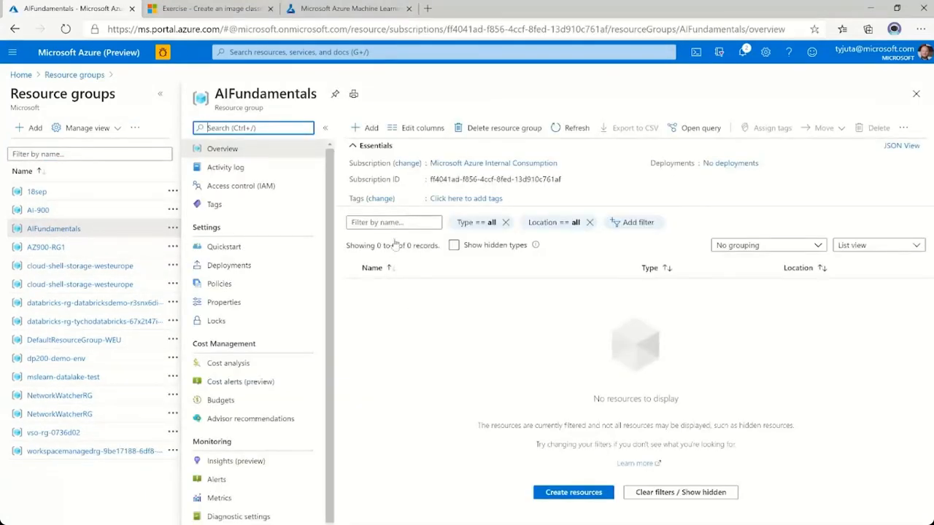
Search the Marketplace for "custom vision" and start creating a Custom Vision resource in the AIFundamentals resource group.
{"action": "left_click", "coordinate": [362, 129]}
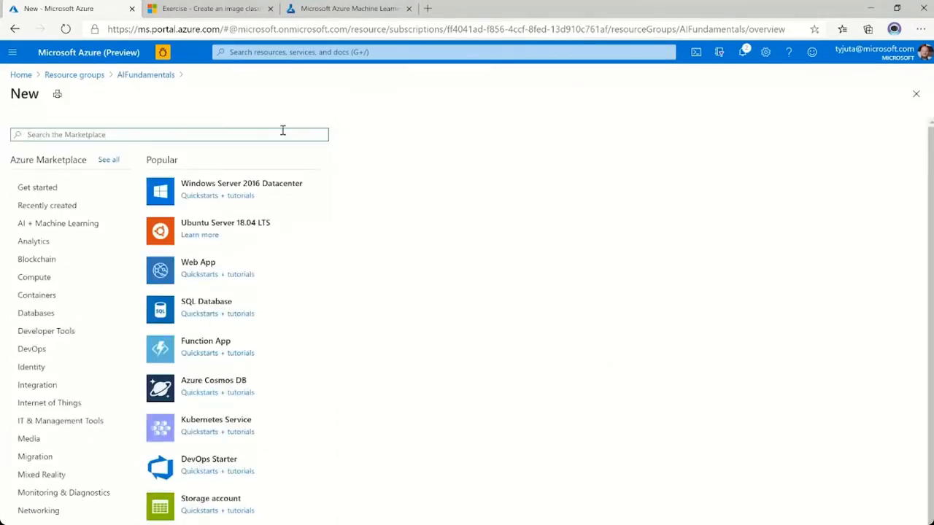
{"action": "type", "text": "cus"}
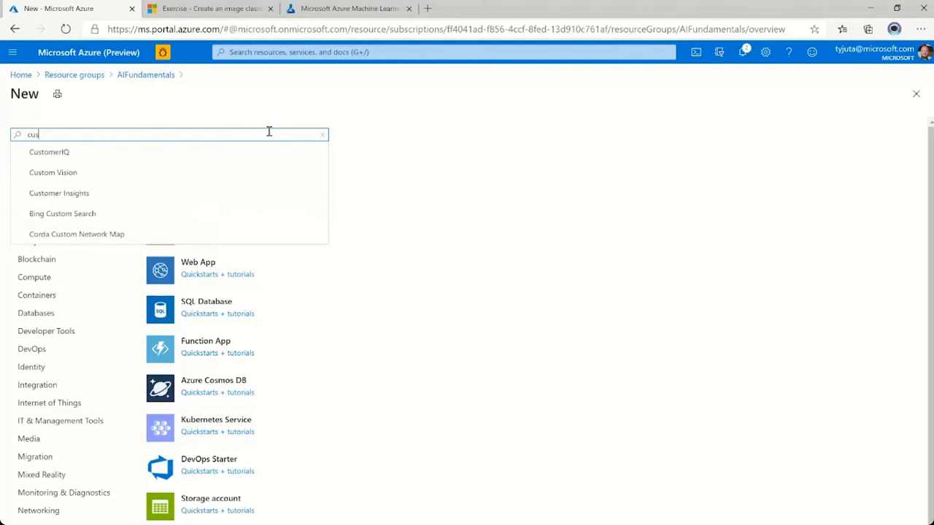
{"action": "type", "text": "tom vision"}
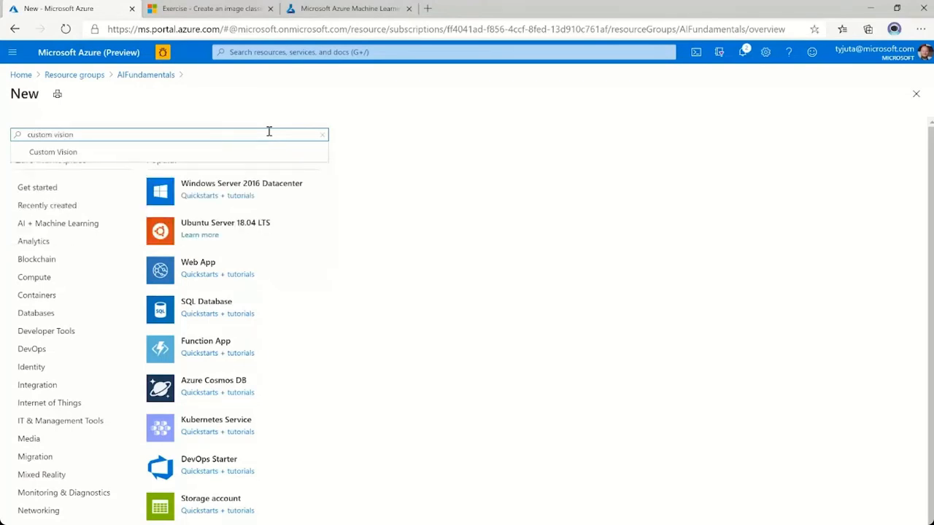
{"action": "left_click", "coordinate": [78, 154]}
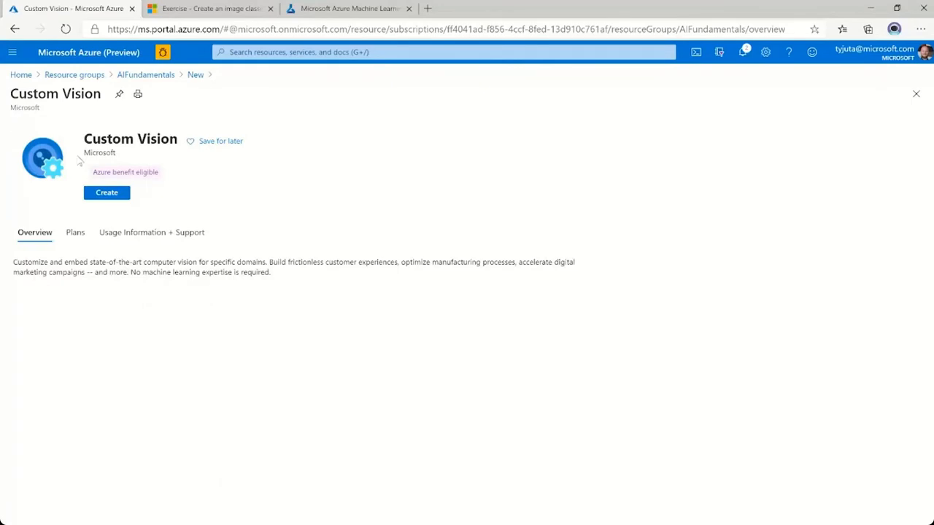
{"action": "left_click", "coordinate": [108, 195]}
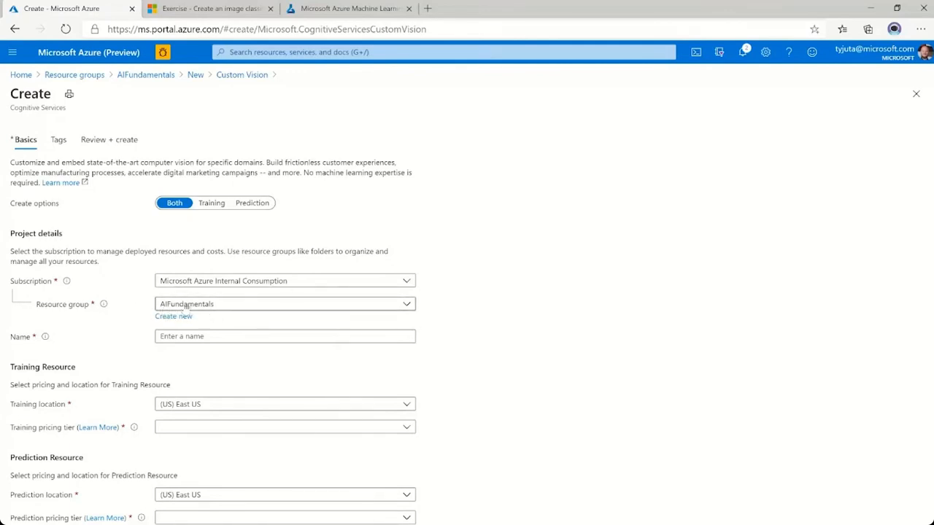
Enter ai900customvision as the name of the Custom Vision resource.
{"action": "left_click", "coordinate": [188, 339]}
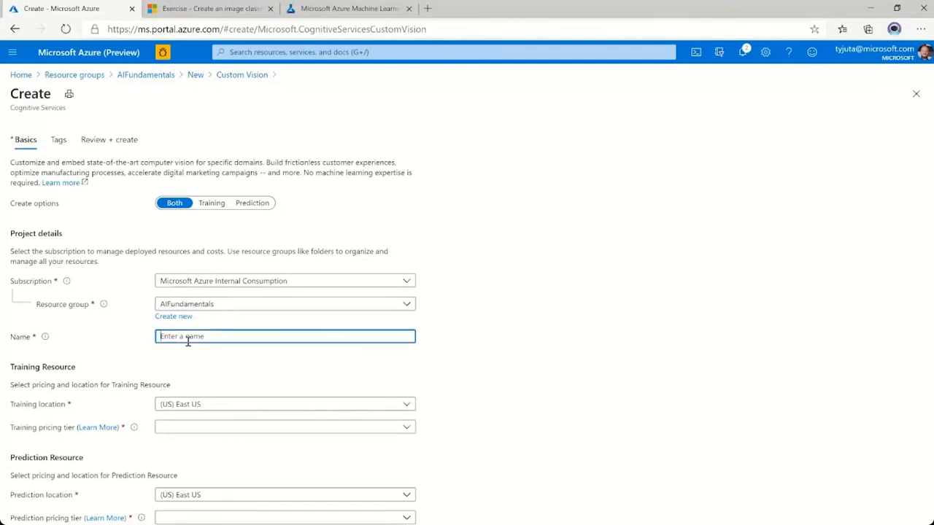
{"action": "type", "text": "ai900customvision"}
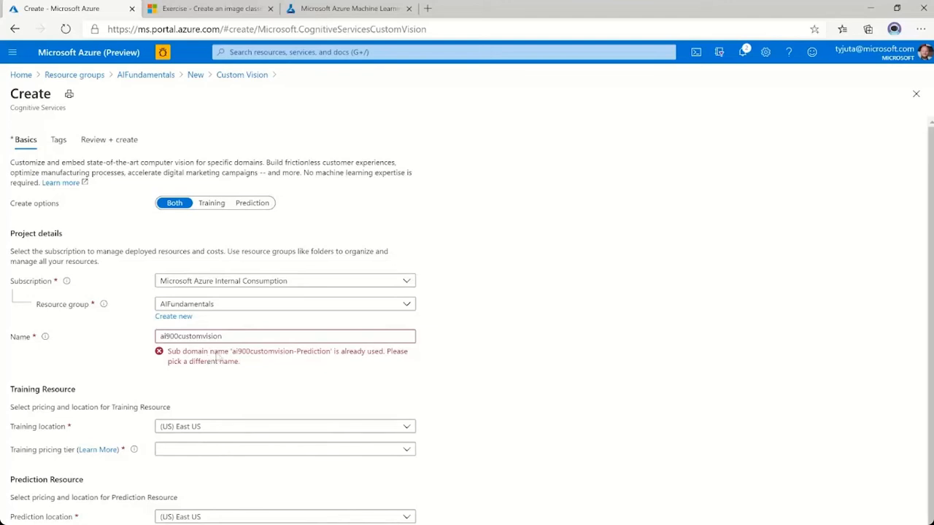
Replace "900" in the resource name with "fundamentals" so that it reads aifundamentalscustomvision.
{"action": "left_click", "coordinate": [243, 337]}
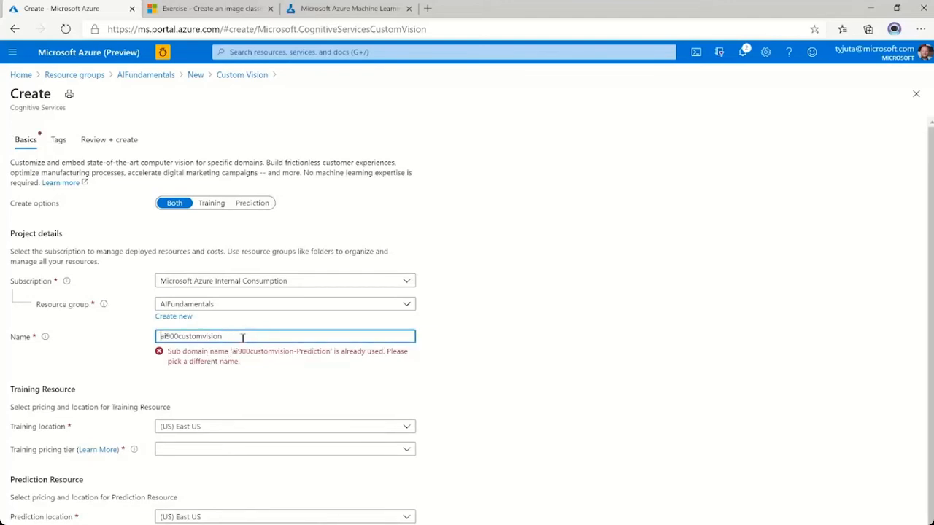
{"action": "key", "text": "shift+Right"}
{"action": "key", "text": "shift+Right"}
{"action": "key", "text": "shift+Right"}
{"action": "type", "text": "fundamentals"}
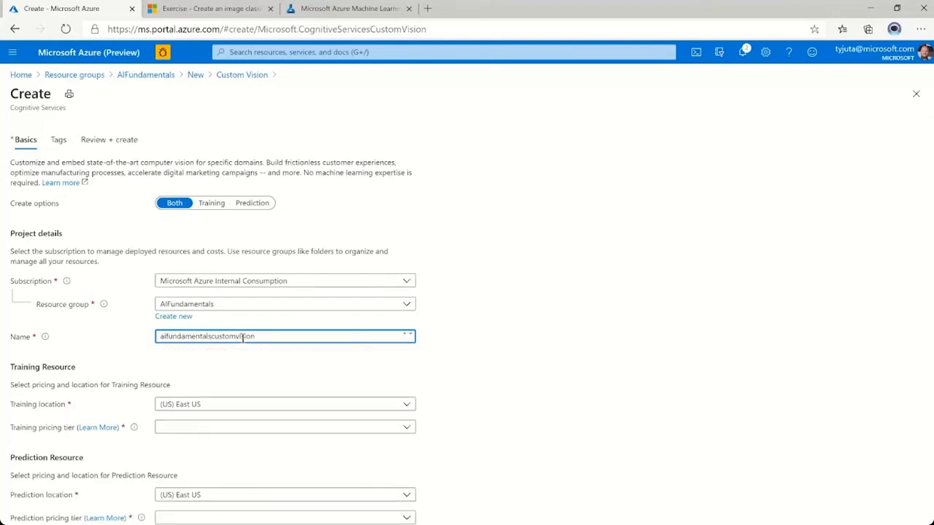
{"action": "left_click", "coordinate": [448, 363]}
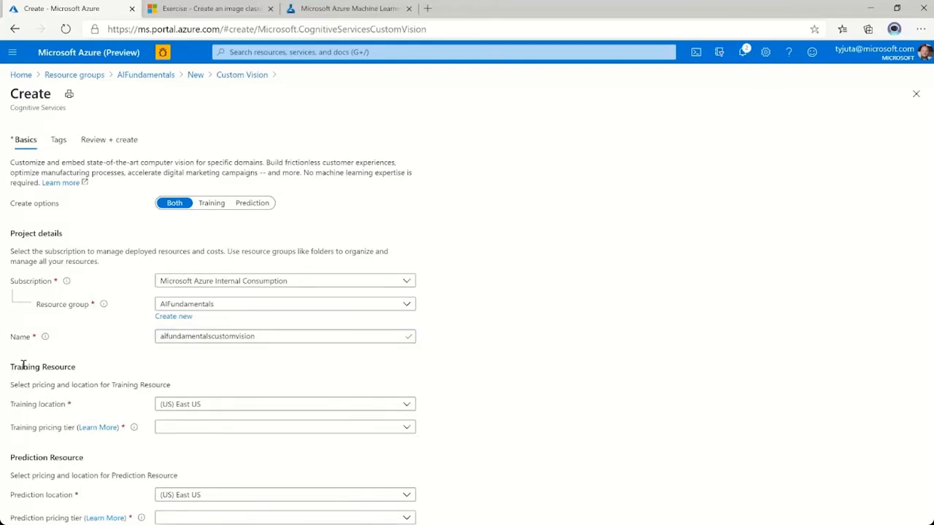
Set the training resource's location to (Europe) West Europe and its pricing tier to Standard S0 (10 Transactions per second).
{"action": "left_click_drag", "start_coordinate": [9, 370], "coordinate": [83, 371]}
{"action": "left_click", "coordinate": [90, 381]}
{"action": "left_click", "coordinate": [272, 404]}
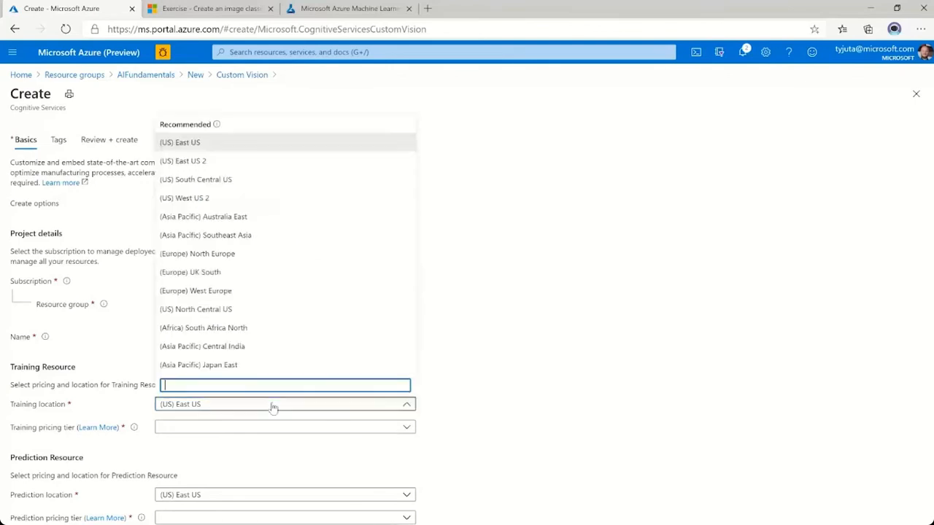
{"action": "left_click", "coordinate": [211, 293]}
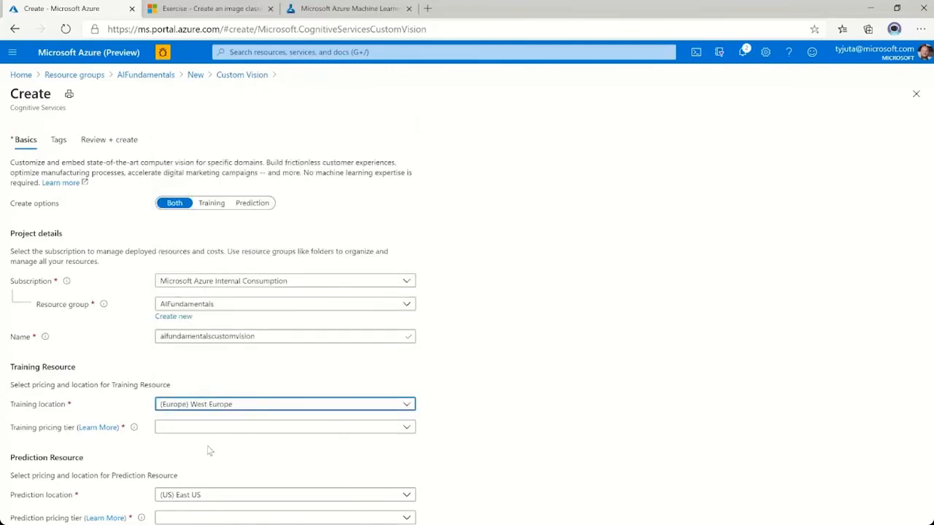
{"action": "left_click", "coordinate": [237, 432]}
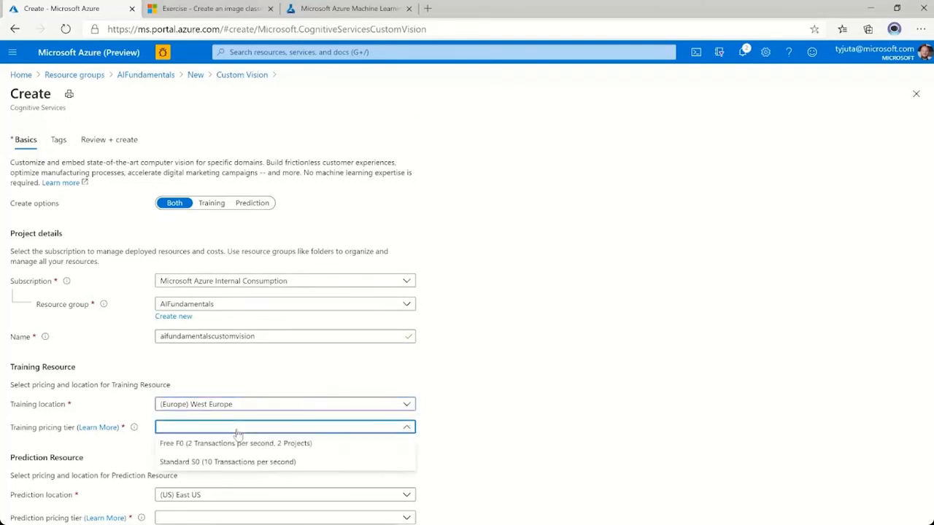
{"action": "left_click", "coordinate": [244, 466]}
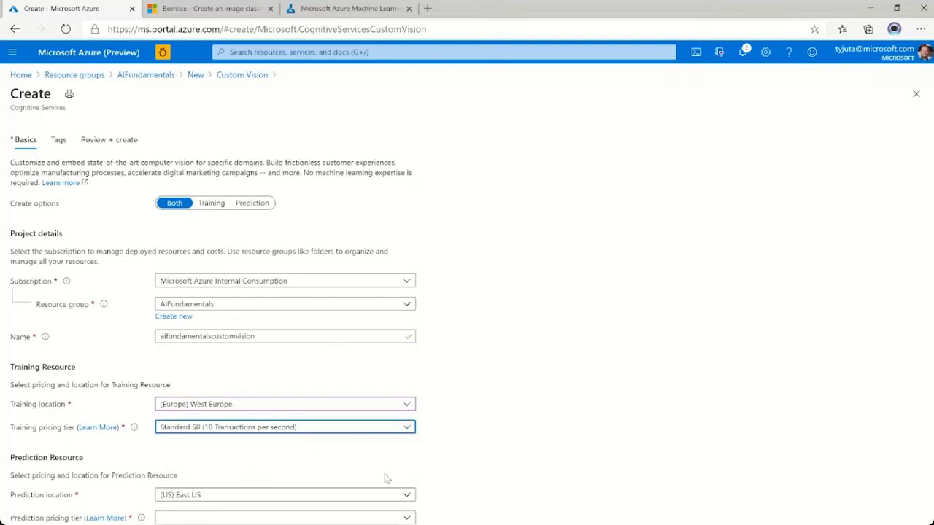
Set the prediction resource to (Europe) West Europe with the S0 pricing tier, and review and submit the Custom Vision deployment.
{"action": "left_click", "coordinate": [286, 502]}
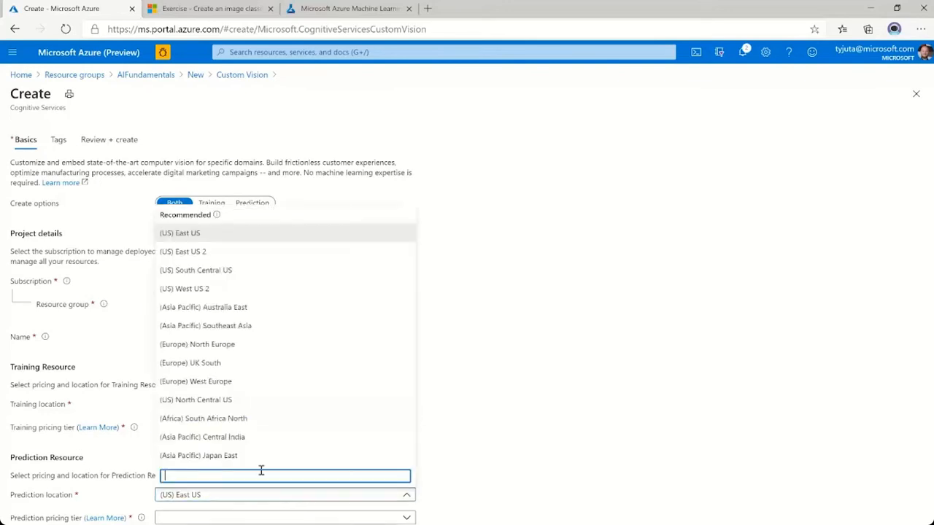
{"action": "left_click", "coordinate": [197, 381]}
{"action": "left_click", "coordinate": [214, 519]}
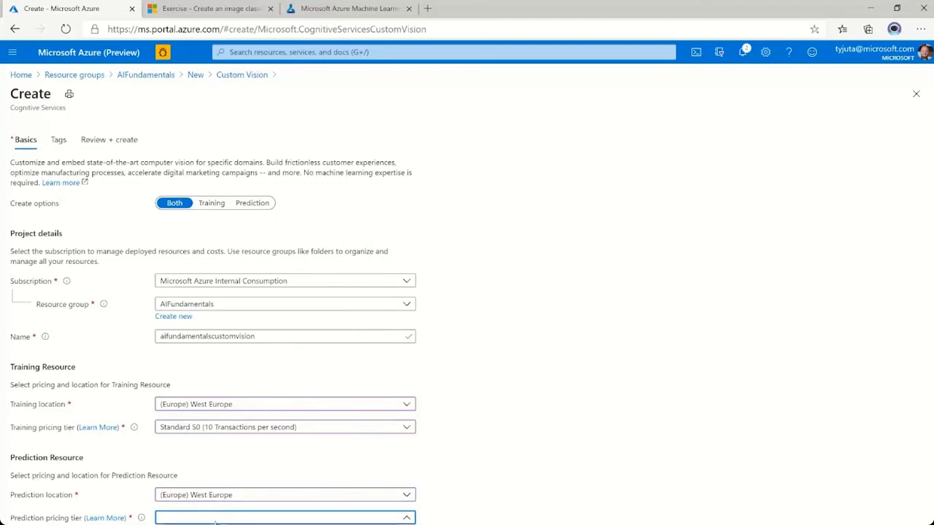
{"action": "left_click", "coordinate": [219, 524]}
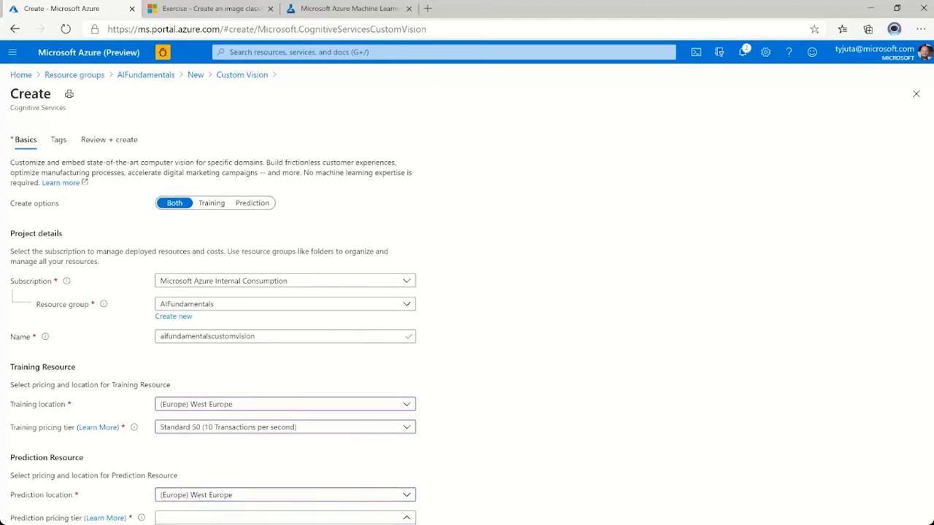
{"action": "left_click", "coordinate": [45, 524]}
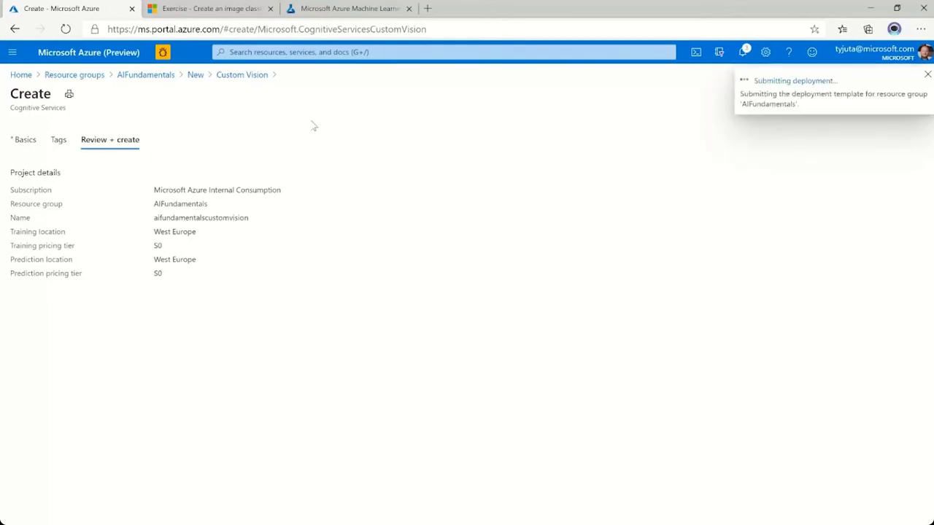
{"action": "left_click", "coordinate": [362, 10]}
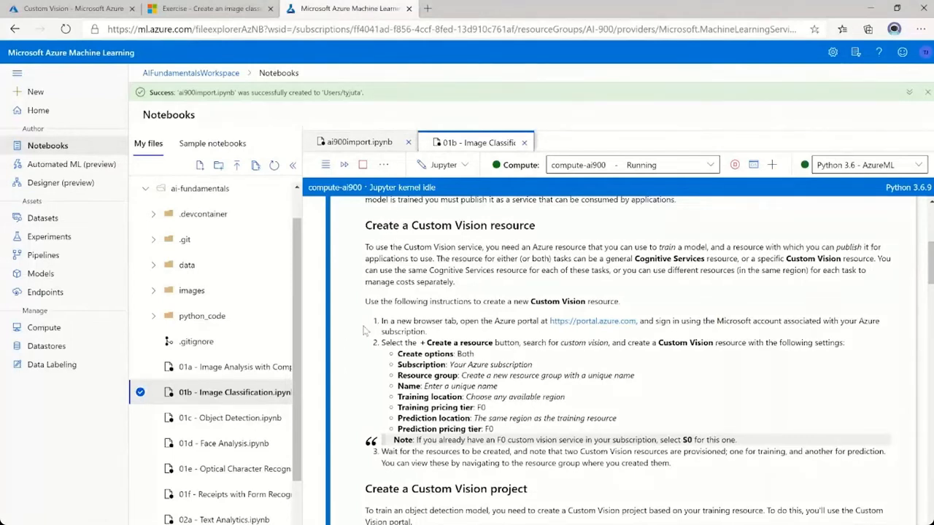
{"action": "scroll", "coordinate": [365, 331], "scroll_direction": "down", "scroll_amount": 1}
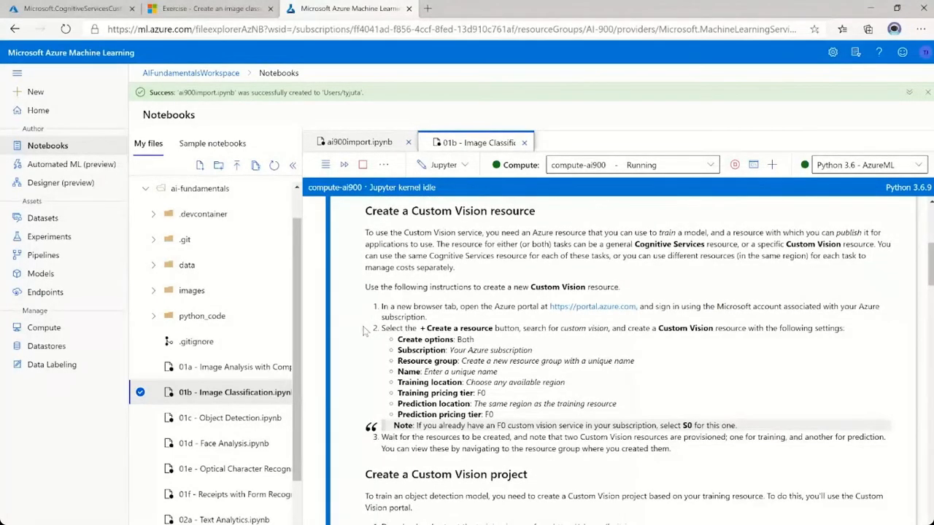
{"action": "scroll", "coordinate": [359, 393], "scroll_direction": "down", "scroll_amount": 3}
{"action": "scroll", "coordinate": [359, 394], "scroll_direction": "down", "scroll_amount": 1}
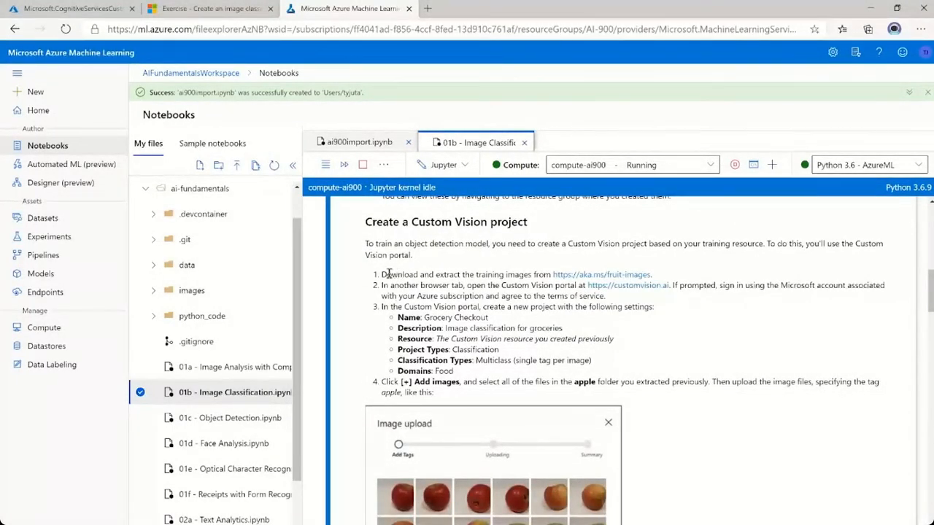
{"action": "left_click_drag", "start_coordinate": [382, 274], "coordinate": [673, 269]}
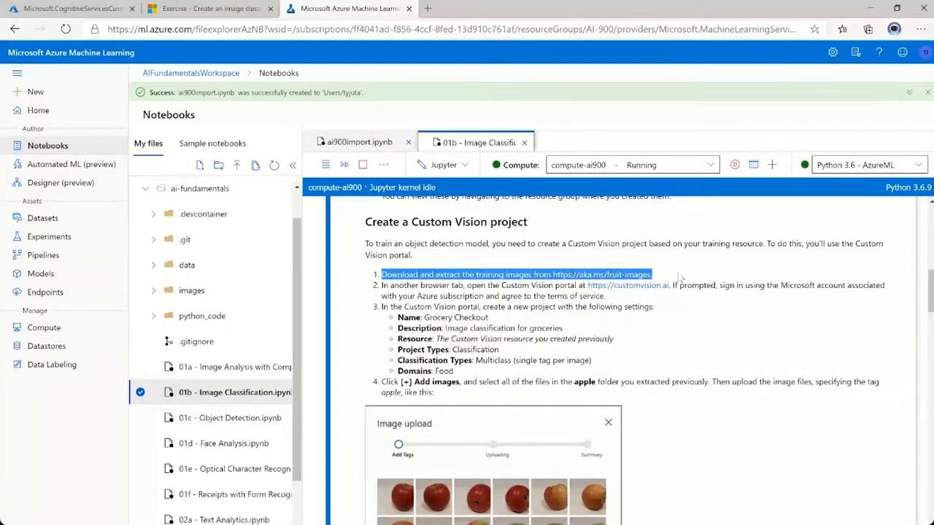
{"action": "left_click", "coordinate": [679, 276]}
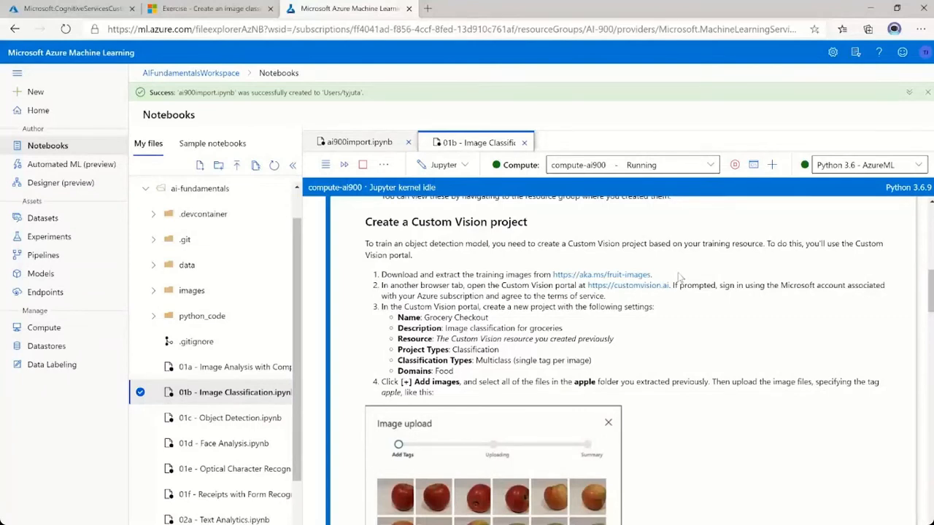
{"action": "left_click", "coordinate": [626, 277]}
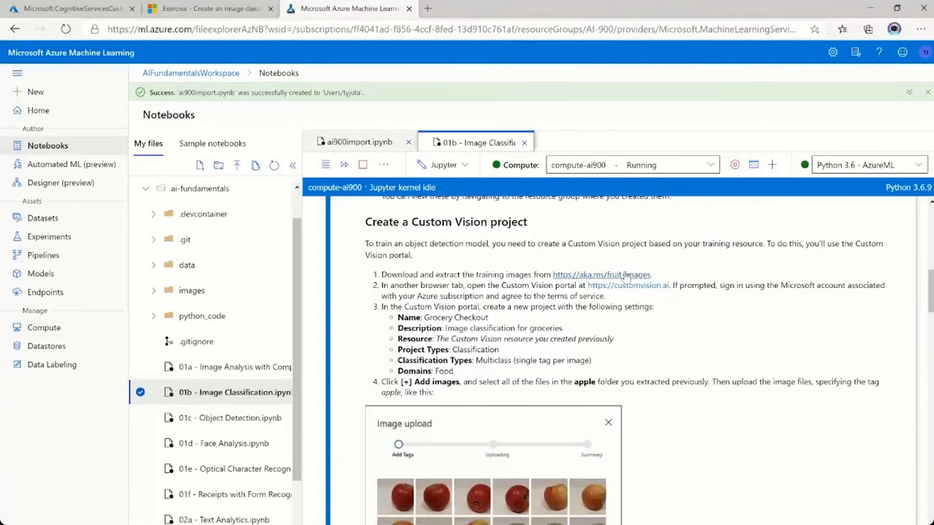
{"action": "left_click", "coordinate": [124, 523]}
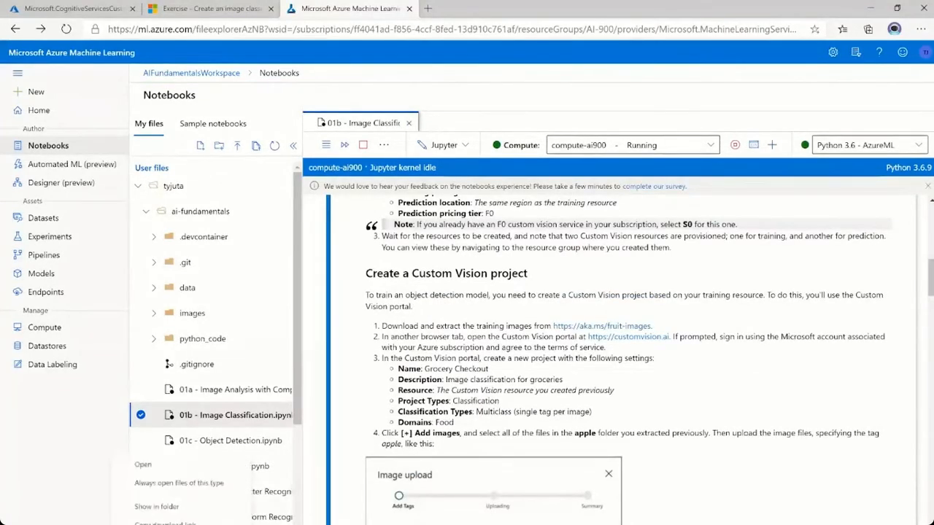
{"action": "left_click", "coordinate": [156, 506]}
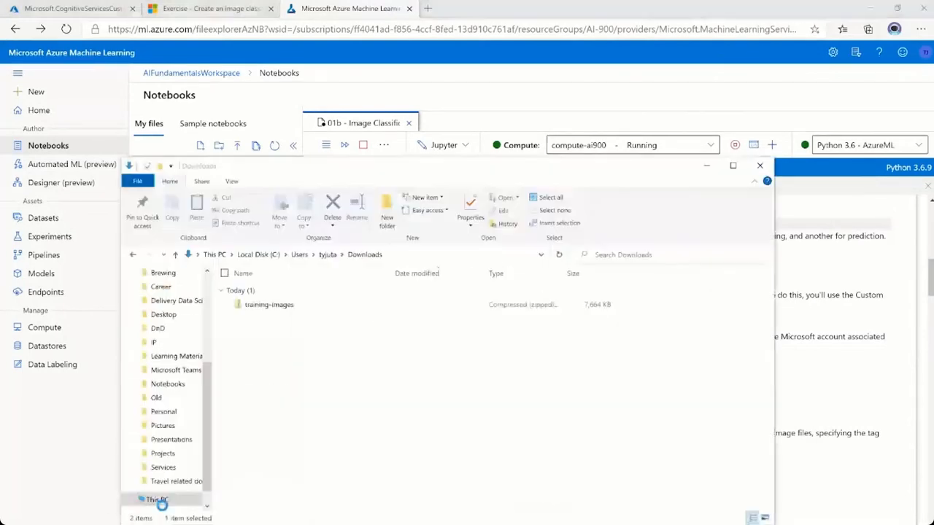
Extract the training-images zip file into a training-images folder in Downloads.
{"action": "left_click", "coordinate": [260, 351]}
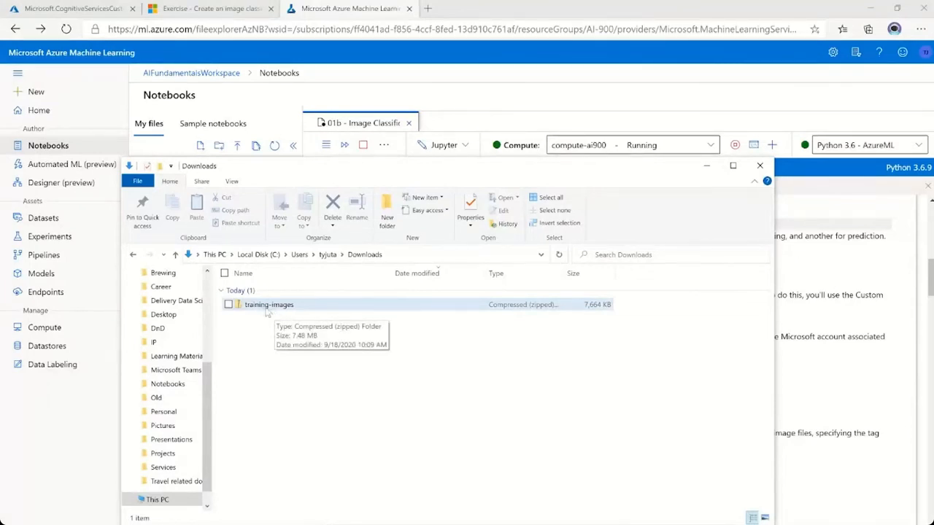
{"action": "left_click", "coordinate": [263, 308]}
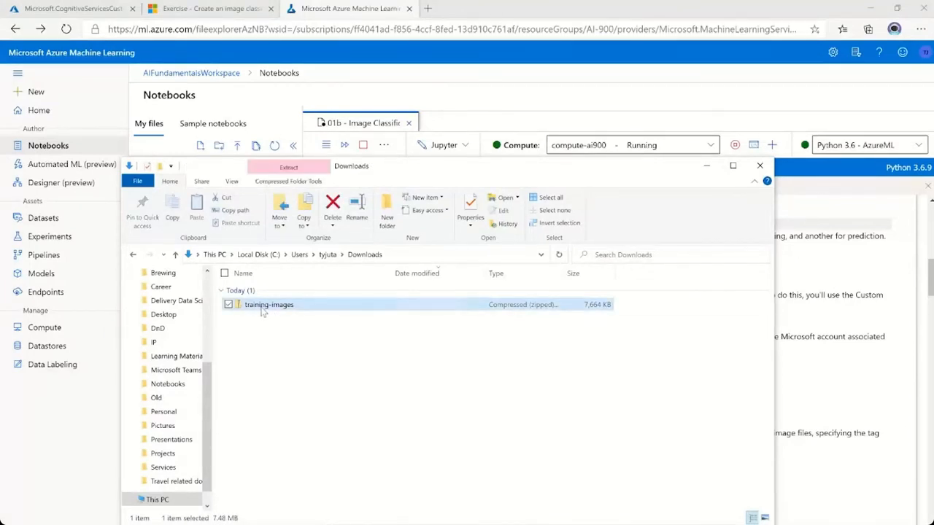
{"action": "right_click", "coordinate": [263, 311]}
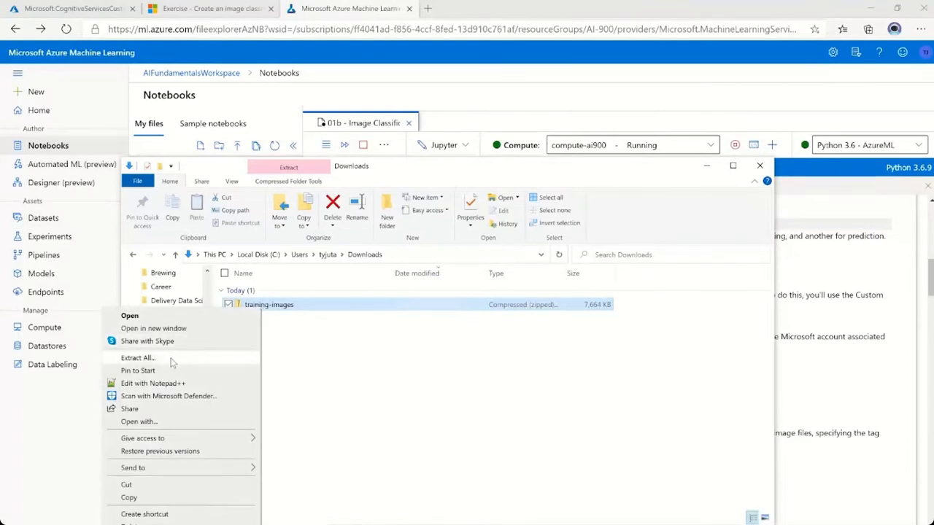
{"action": "left_click", "coordinate": [139, 358]}
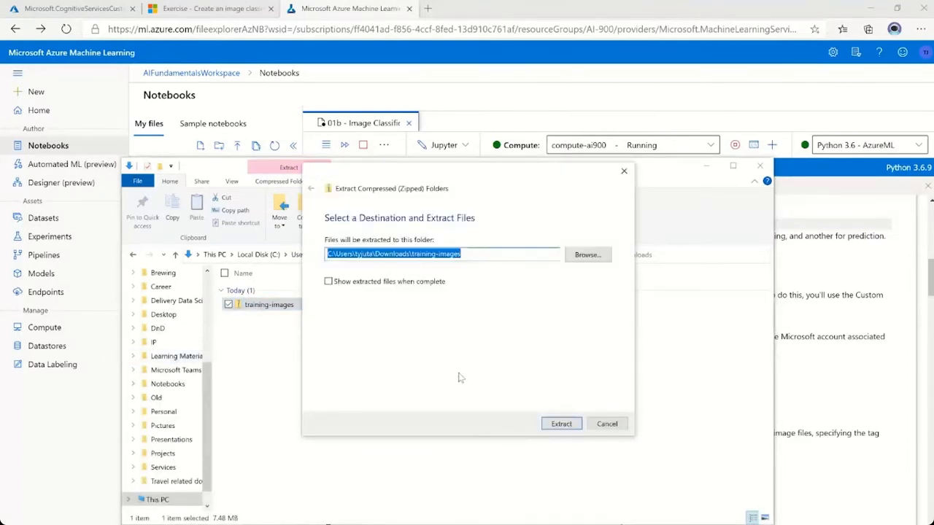
{"action": "left_click", "coordinate": [560, 424]}
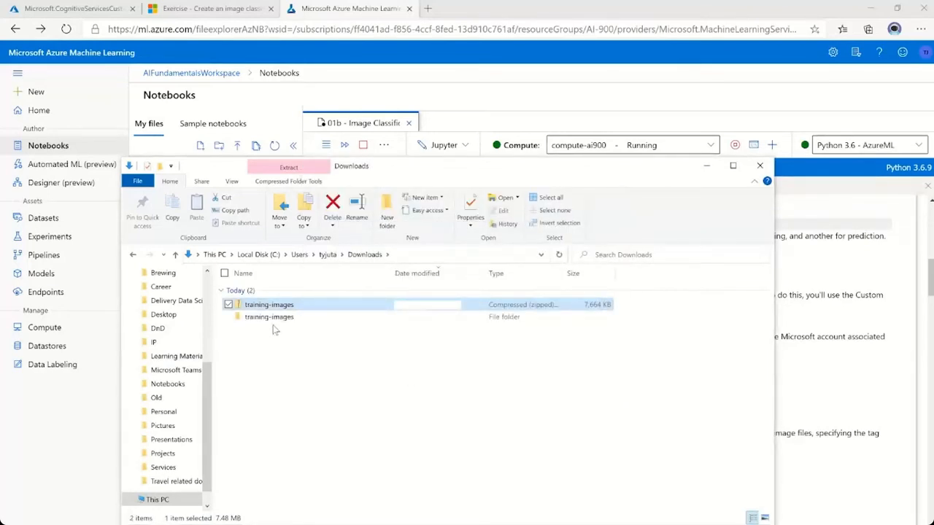
Look through the pictures in the apple, banana and orange subfolders of the extracted training-images folder.
{"action": "double_click", "coordinate": [269, 318]}
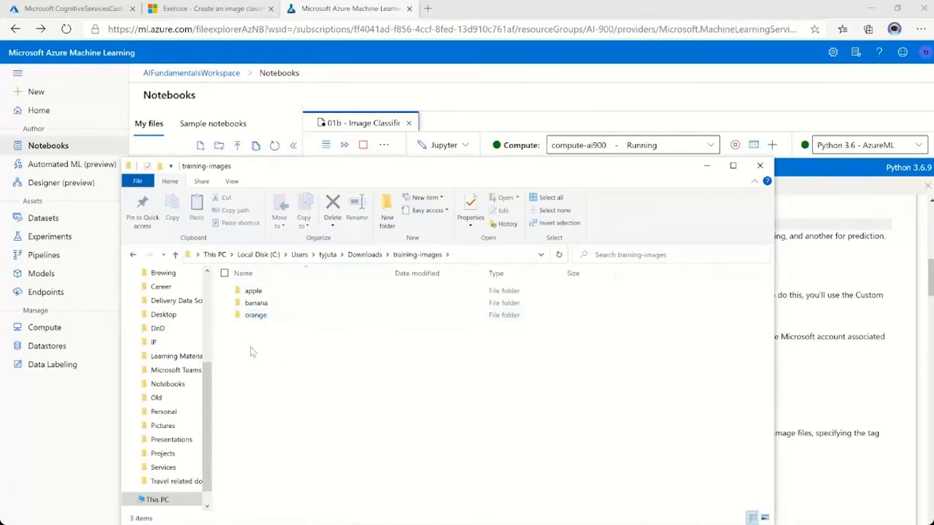
{"action": "double_click", "coordinate": [255, 292]}
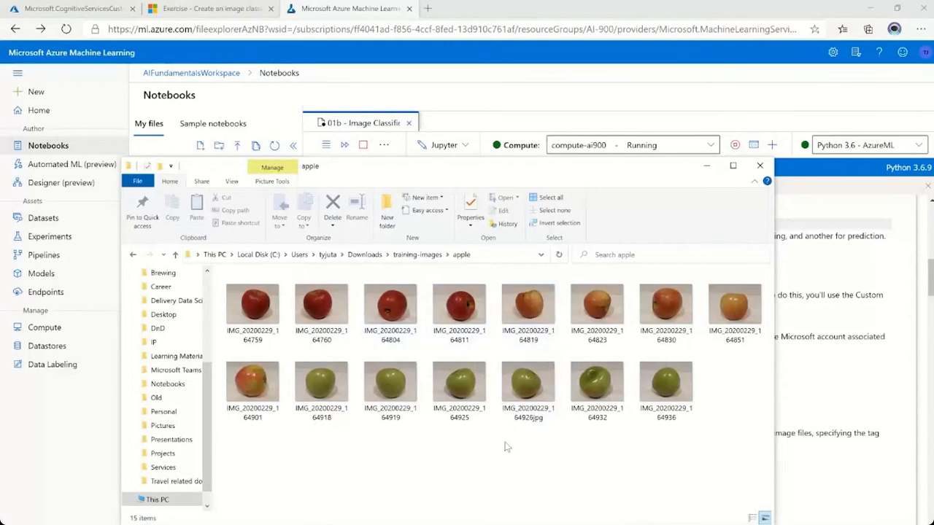
{"action": "left_click_drag", "start_coordinate": [508, 443], "coordinate": [402, 303]}
{"action": "left_click", "coordinate": [420, 257]}
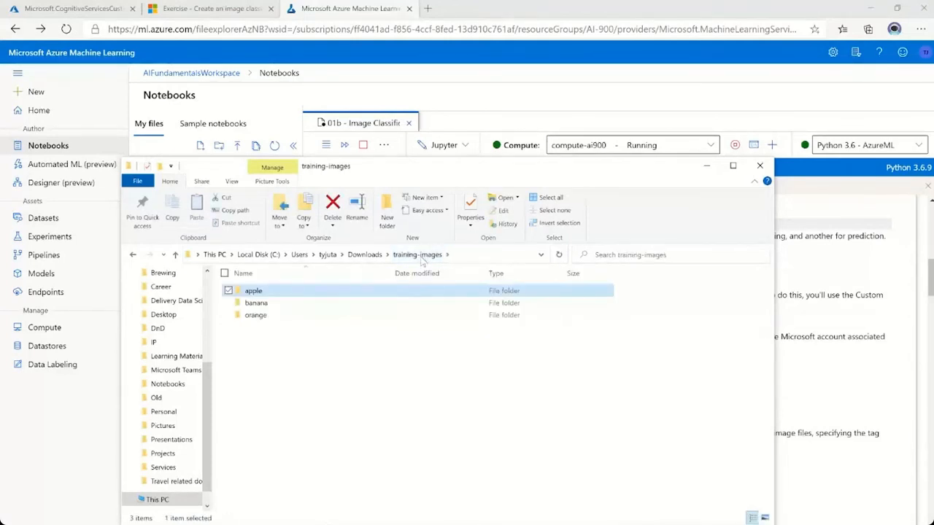
{"action": "double_click", "coordinate": [266, 304]}
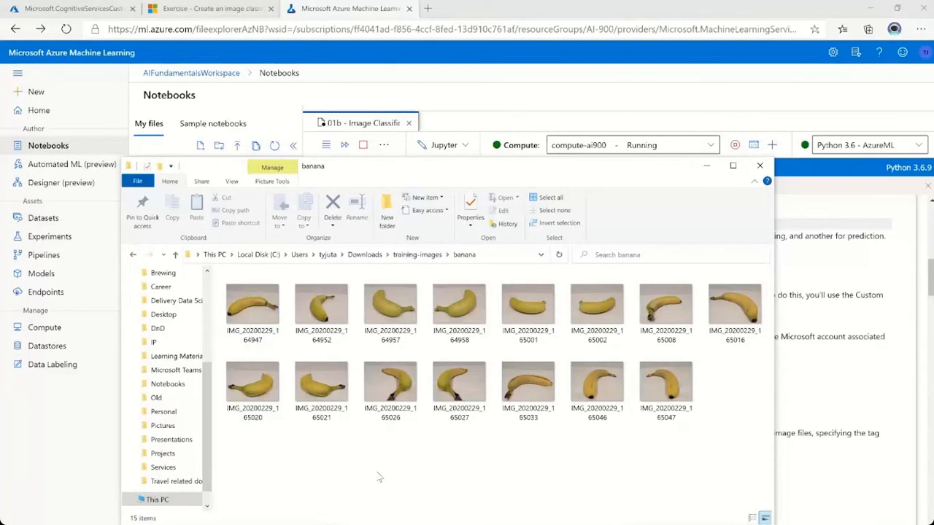
{"action": "left_click", "coordinate": [418, 256]}
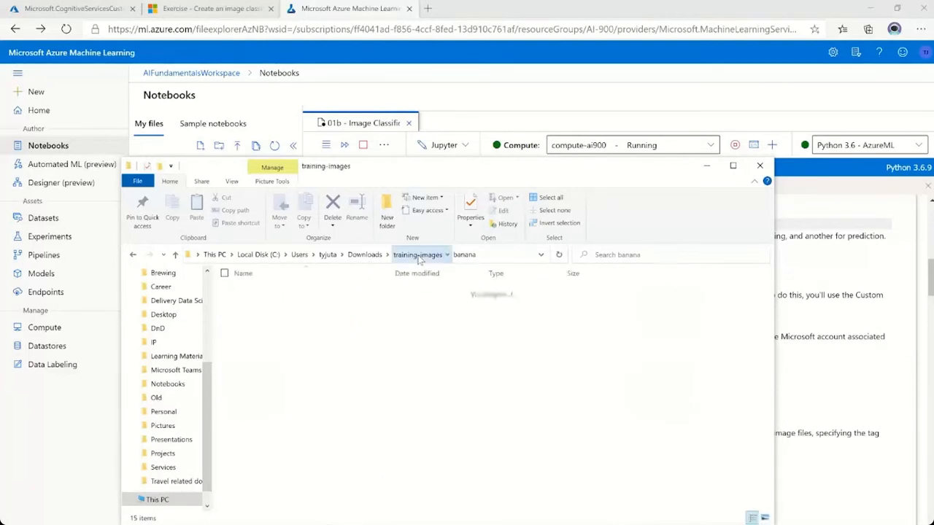
{"action": "double_click", "coordinate": [262, 316]}
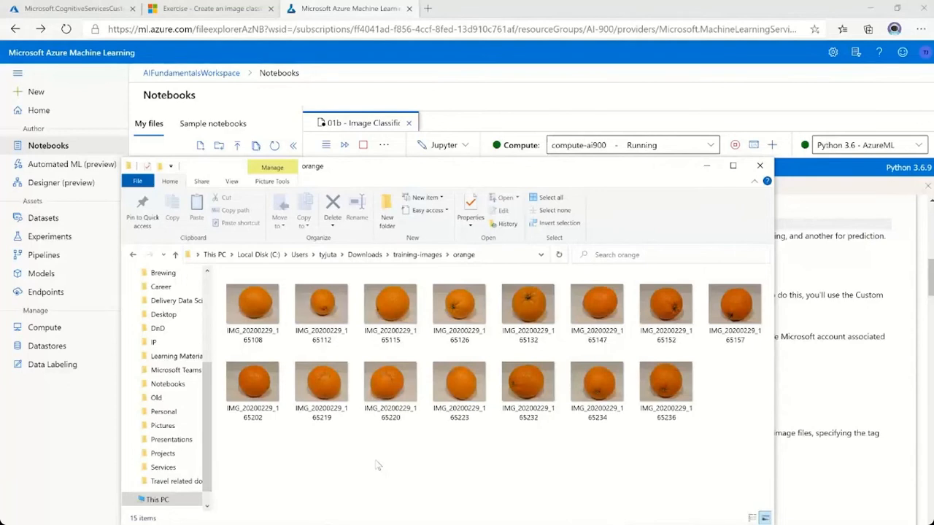
{"action": "left_click", "coordinate": [822, 500]}
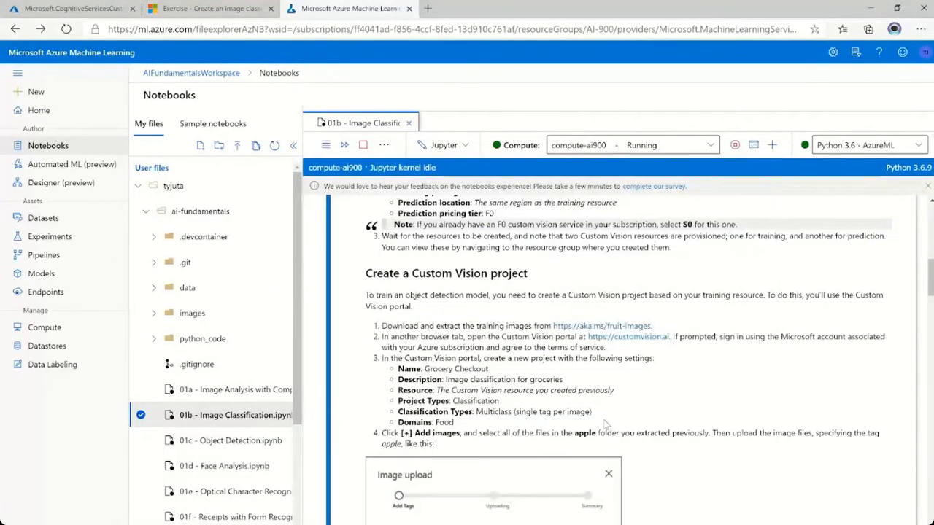
{"action": "scroll", "coordinate": [605, 424], "scroll_direction": "down", "scroll_amount": 1}
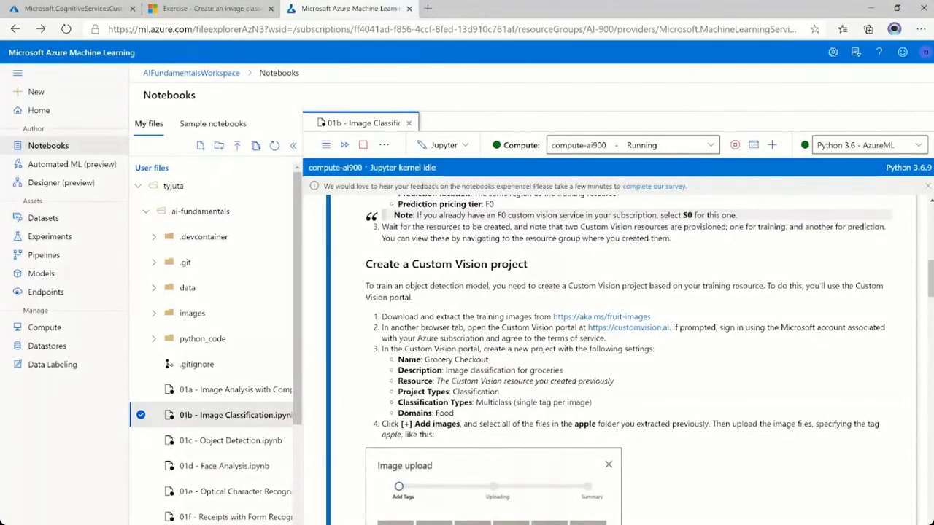
{"action": "left_click_drag", "start_coordinate": [381, 331], "coordinate": [518, 328]}
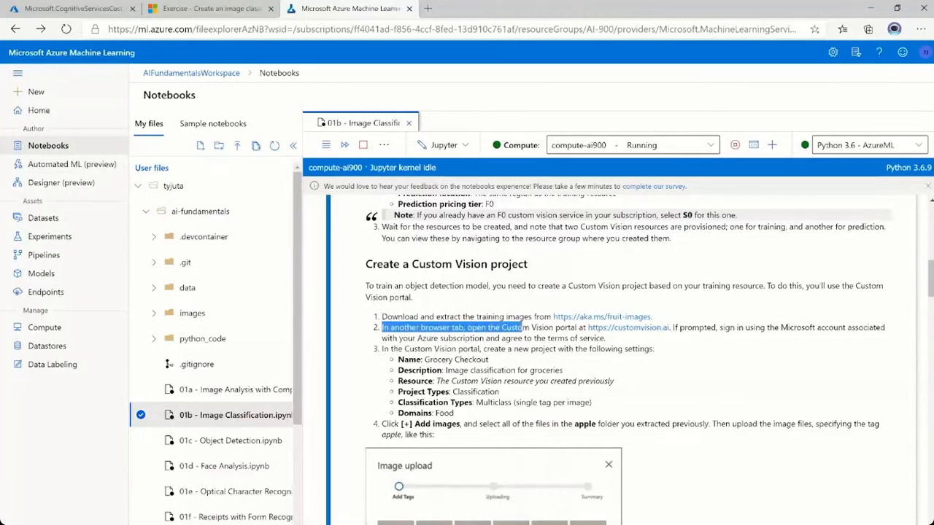
{"action": "left_click", "coordinate": [522, 328]}
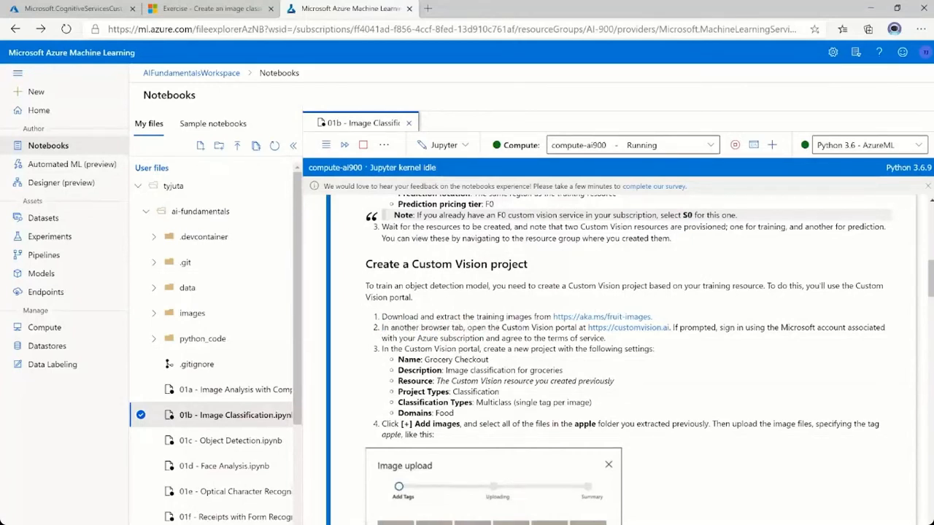
{"action": "right_click", "coordinate": [636, 332]}
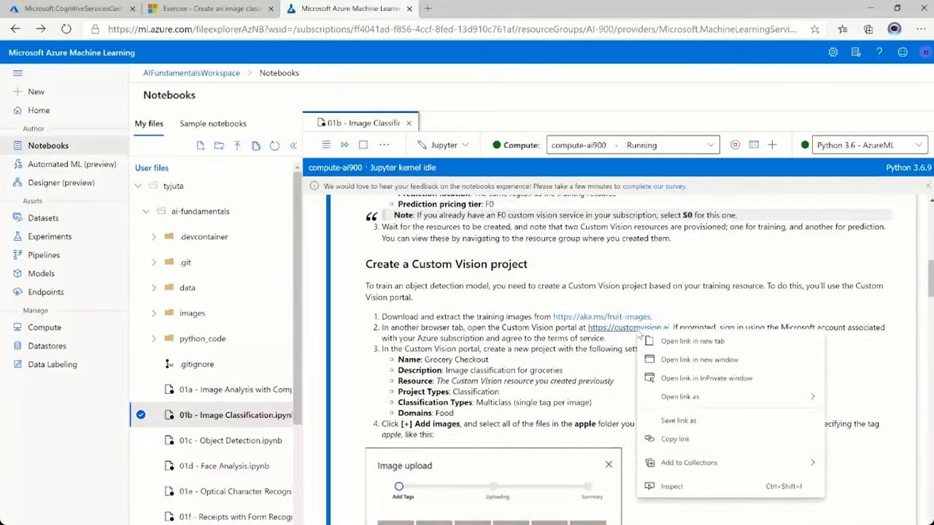
{"action": "left_click", "coordinate": [678, 342]}
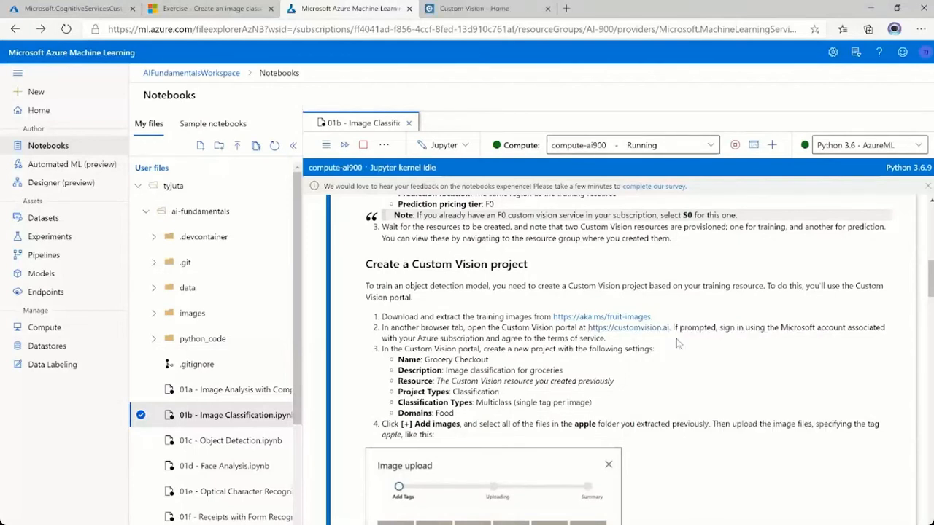
{"action": "left_click", "coordinate": [478, 11]}
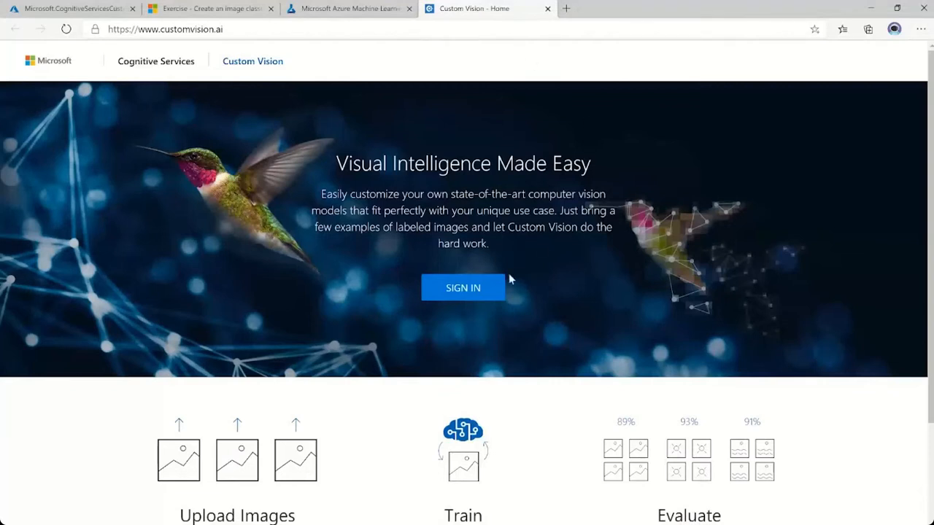
{"action": "left_click", "coordinate": [475, 294]}
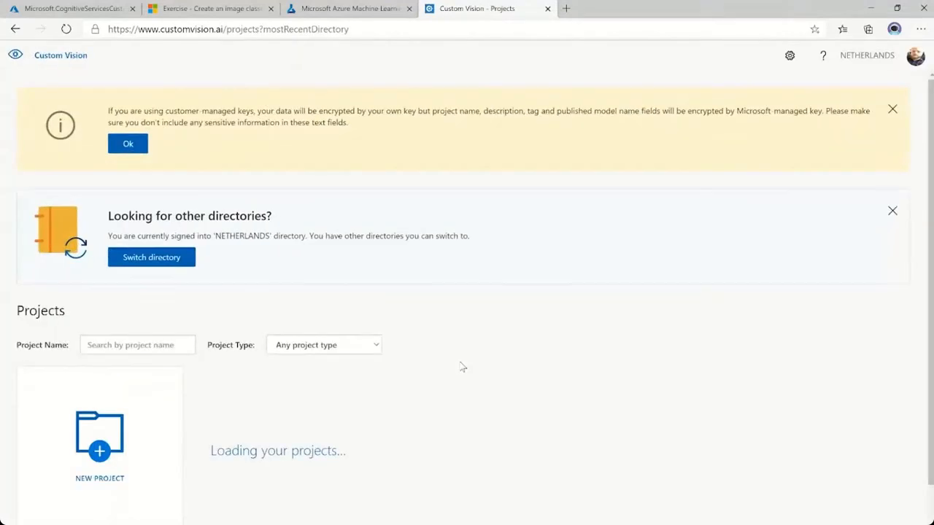
{"action": "scroll", "coordinate": [437, 421], "scroll_direction": "down", "scroll_amount": 2}
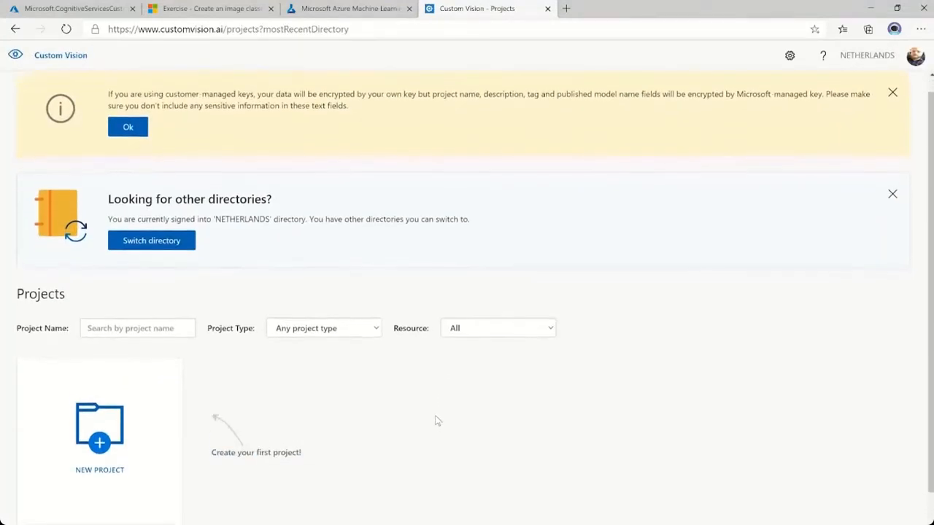
Review the notebook's settings for the new Custom Vision project: name, description, resource, project type, classification type and domain.
{"action": "left_click", "coordinate": [357, 12]}
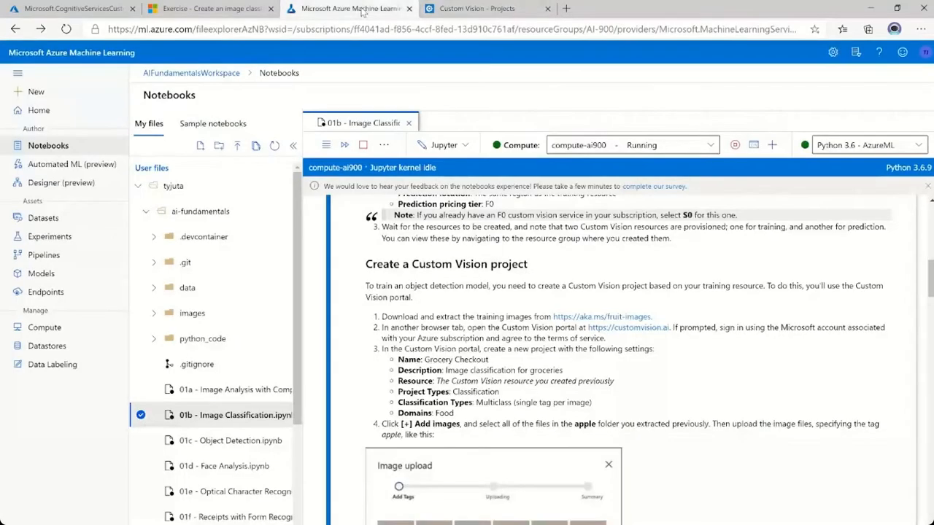
{"action": "scroll", "coordinate": [723, 386], "scroll_direction": "down", "scroll_amount": 2}
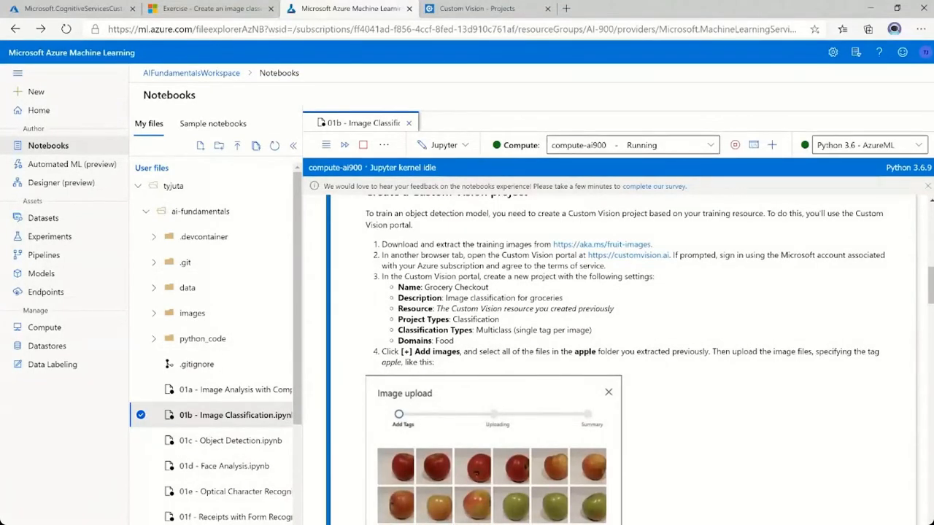
{"action": "left_click_drag", "start_coordinate": [424, 288], "coordinate": [493, 289]}
{"action": "key", "text": "ctrl+c"}
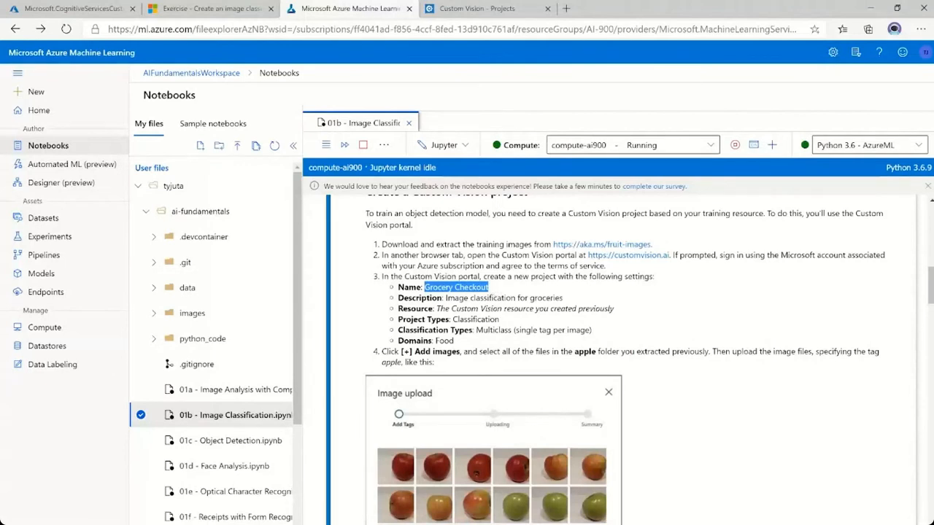
{"action": "left_click_drag", "start_coordinate": [453, 320], "coordinate": [512, 330]}
{"action": "left_click", "coordinate": [516, 319]}
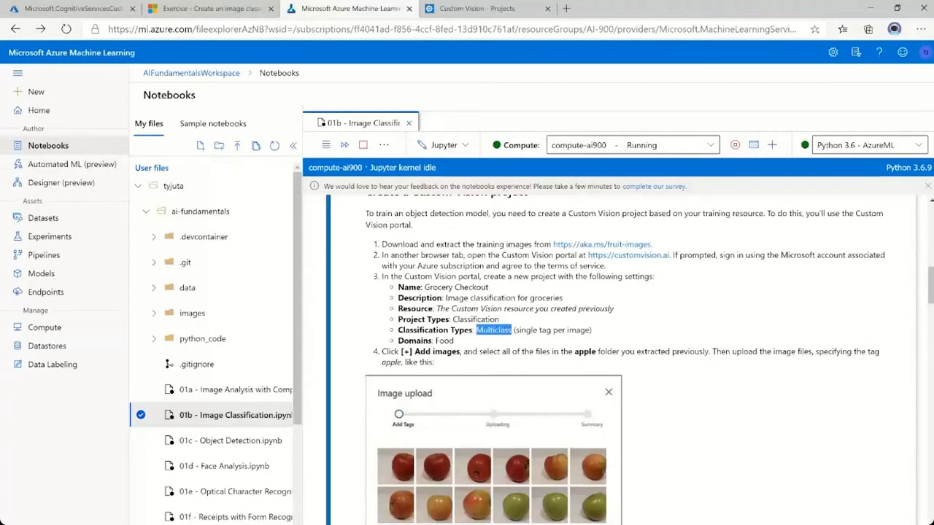
{"action": "left_click", "coordinate": [512, 330]}
{"action": "left_click_drag", "start_coordinate": [403, 340], "coordinate": [431, 341]}
{"action": "left_click", "coordinate": [473, 342]}
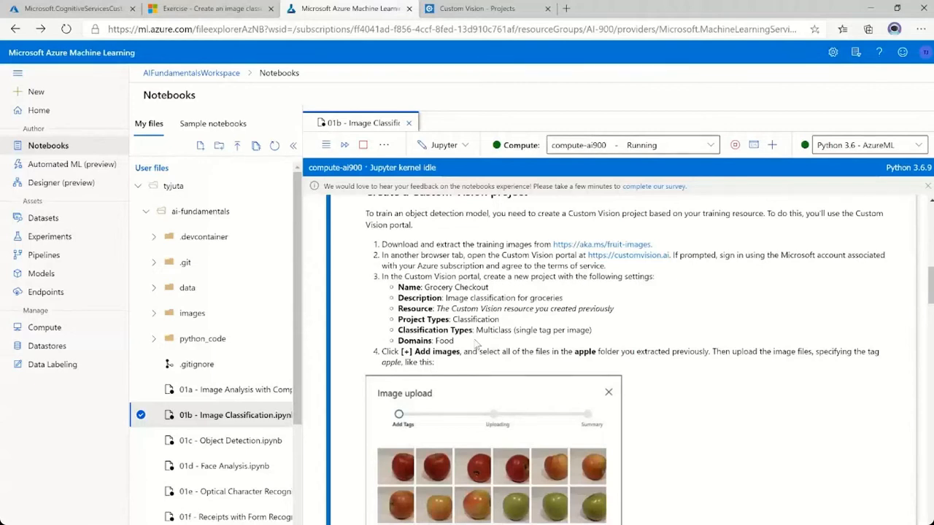
In the Custom Vision portal, create a multiclass classification project named Grocery Checkout with the description fruits and the Food domain.
{"action": "left_click", "coordinate": [479, 10]}
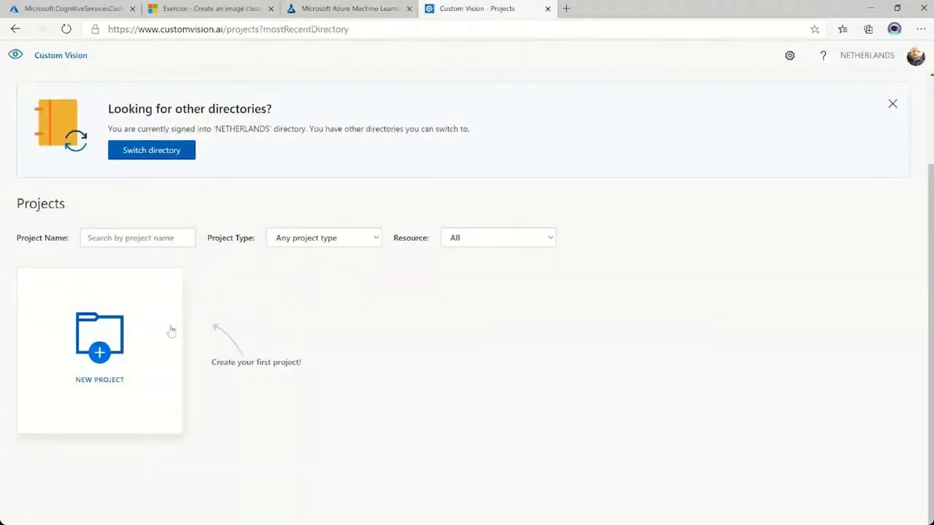
{"action": "left_click", "coordinate": [137, 332]}
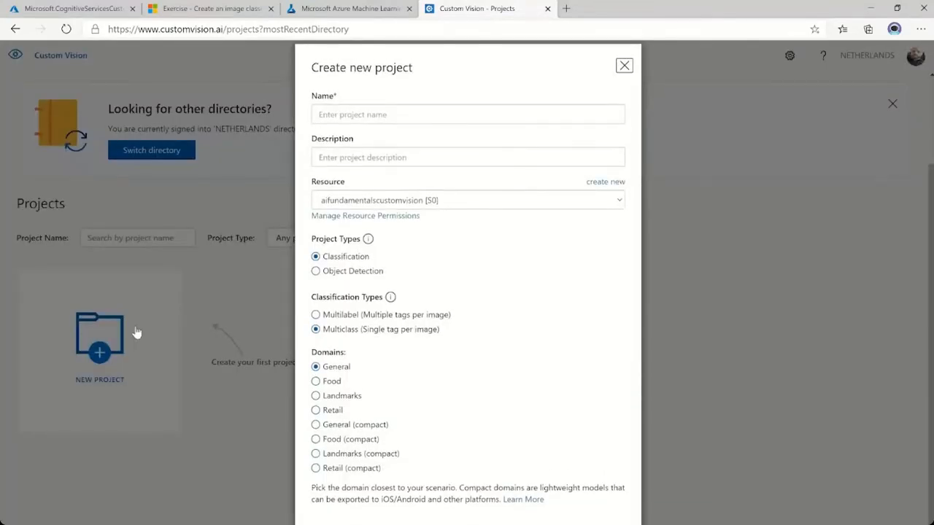
{"action": "left_click", "coordinate": [349, 116]}
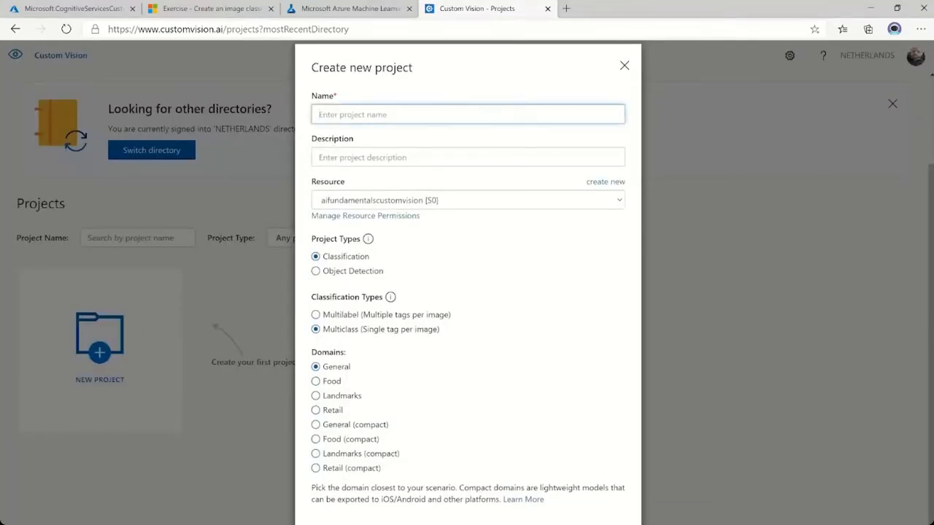
{"action": "key", "text": "ctrl+v"}
{"action": "left_click", "coordinate": [384, 157]}
{"action": "type", "text": "fruits"}
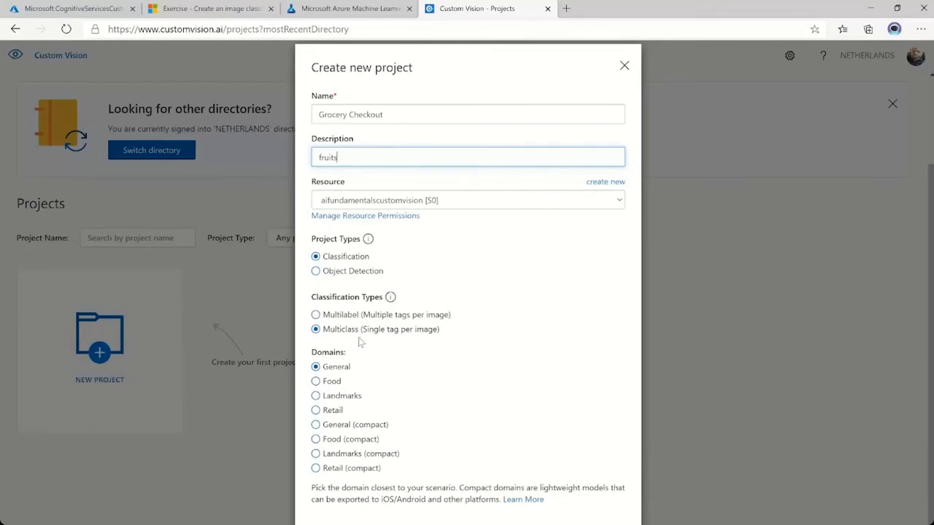
{"action": "left_click", "coordinate": [316, 383]}
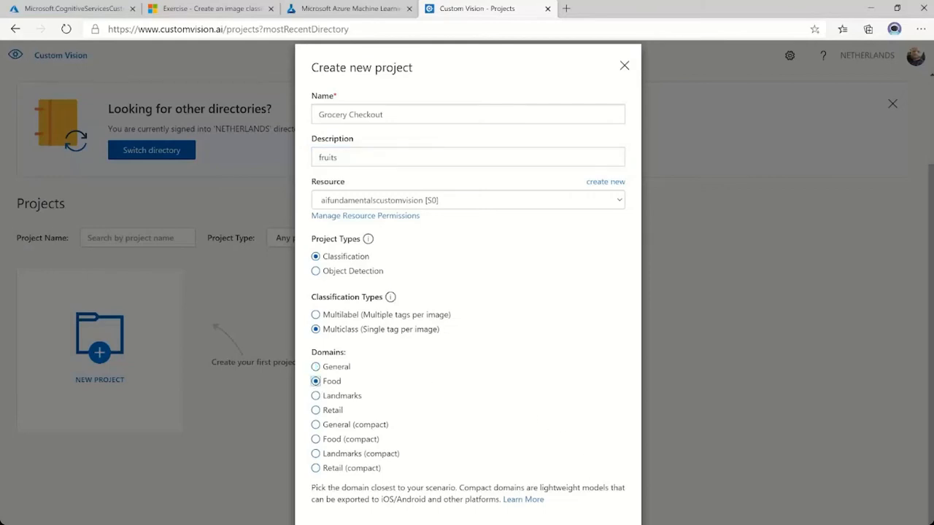
{"action": "left_click", "coordinate": [586, 523]}
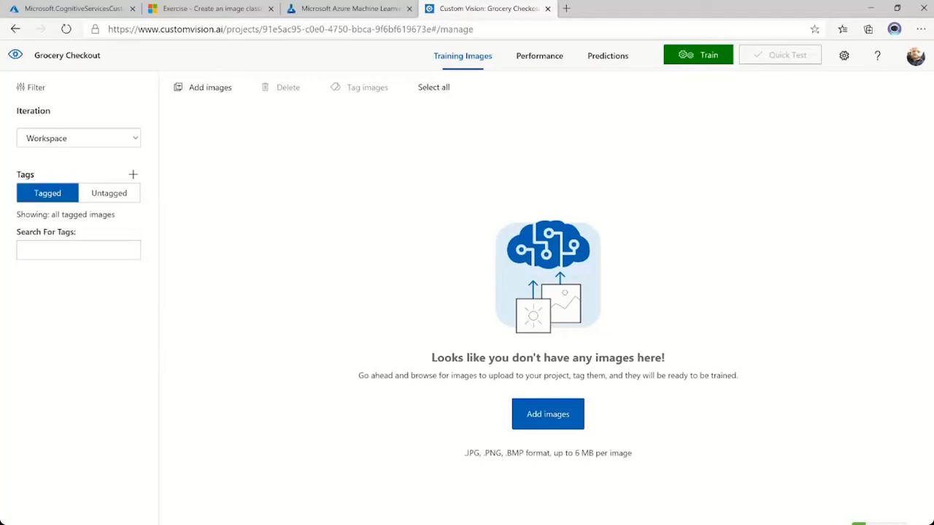
Choose all the images in the apple subfolder of training-images for adding to the project.
{"action": "left_click", "coordinate": [551, 419]}
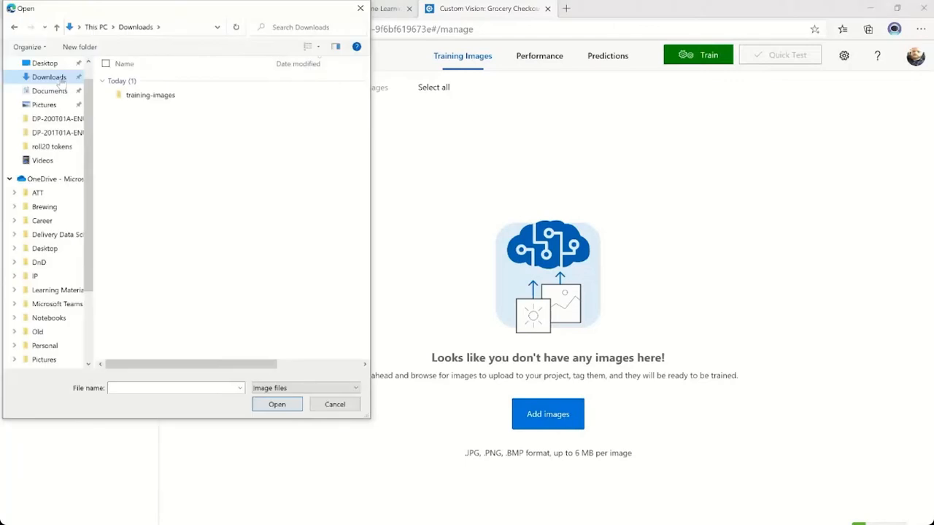
{"action": "double_click", "coordinate": [141, 97]}
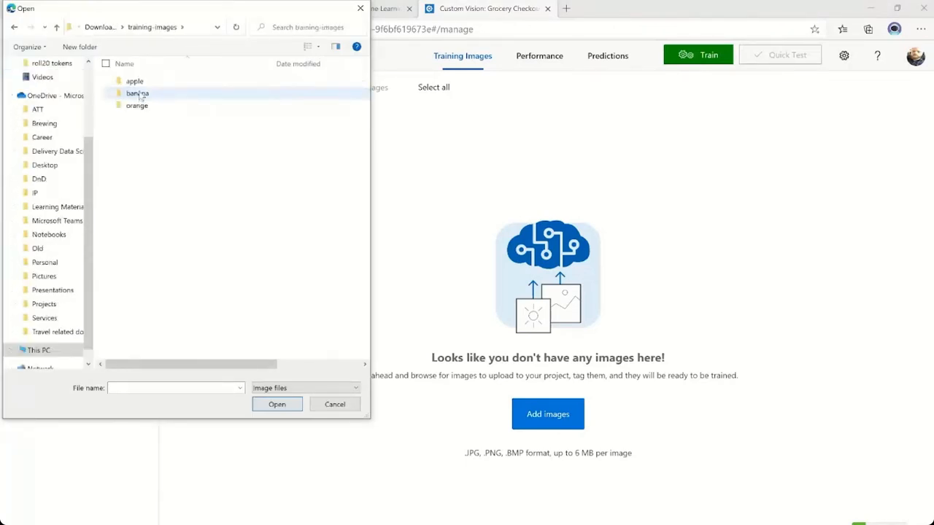
{"action": "double_click", "coordinate": [140, 85]}
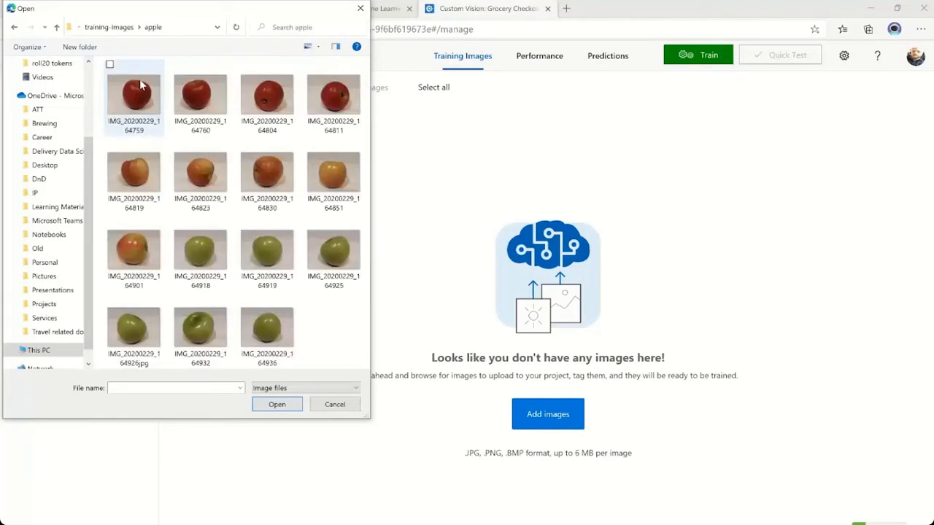
{"action": "left_click", "coordinate": [136, 100]}
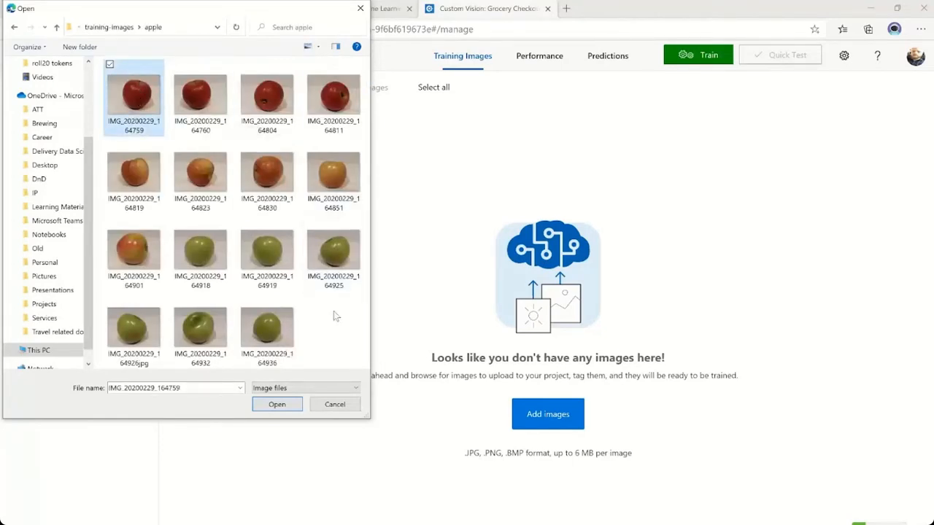
{"action": "key", "text": "ctrl+a"}
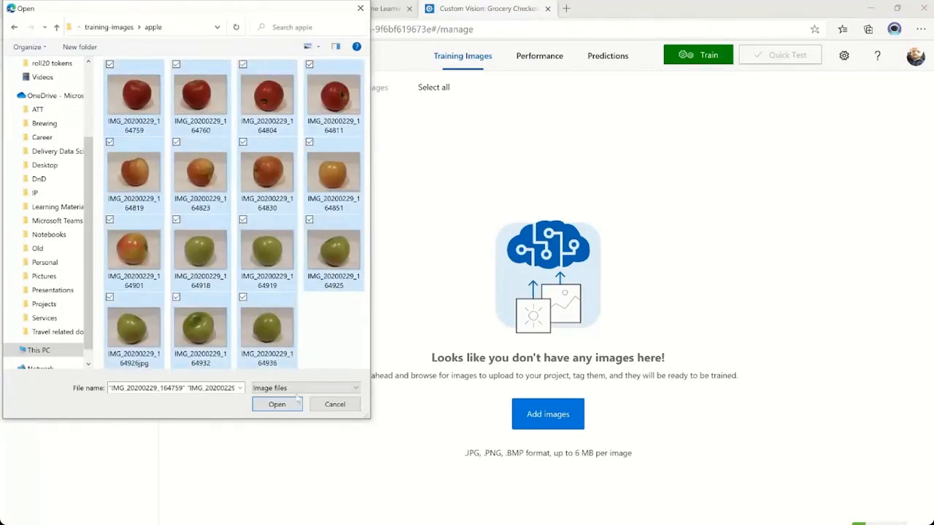
{"action": "left_click", "coordinate": [278, 404]}
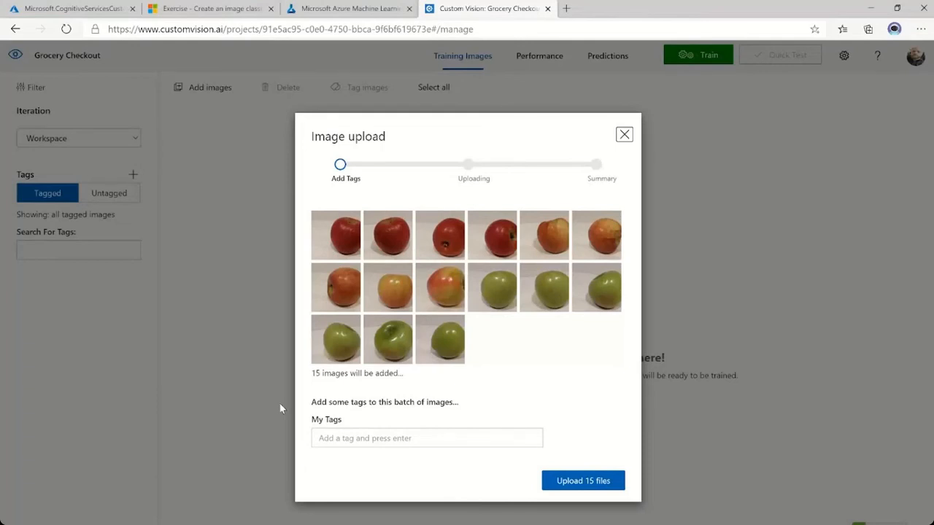
Upload the apple image batch with the tag apple, and check the tag in the first uploaded image's detail view.
{"action": "left_click", "coordinate": [347, 438]}
{"action": "type", "text": "apple"}
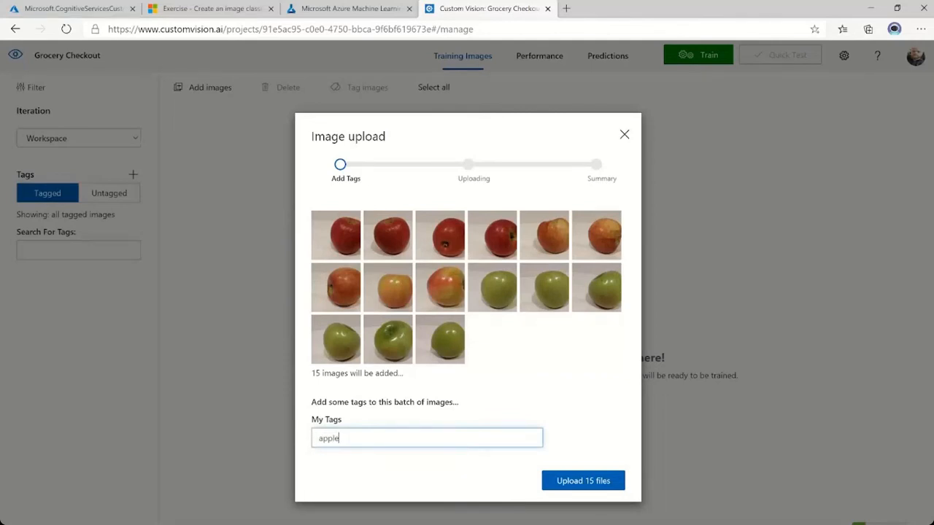
{"action": "left_click", "coordinate": [584, 480]}
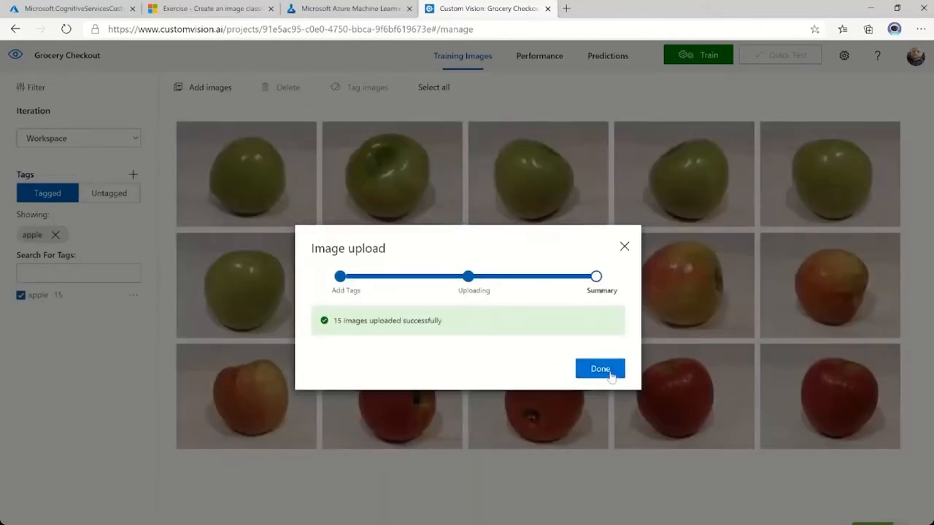
{"action": "left_click", "coordinate": [609, 374]}
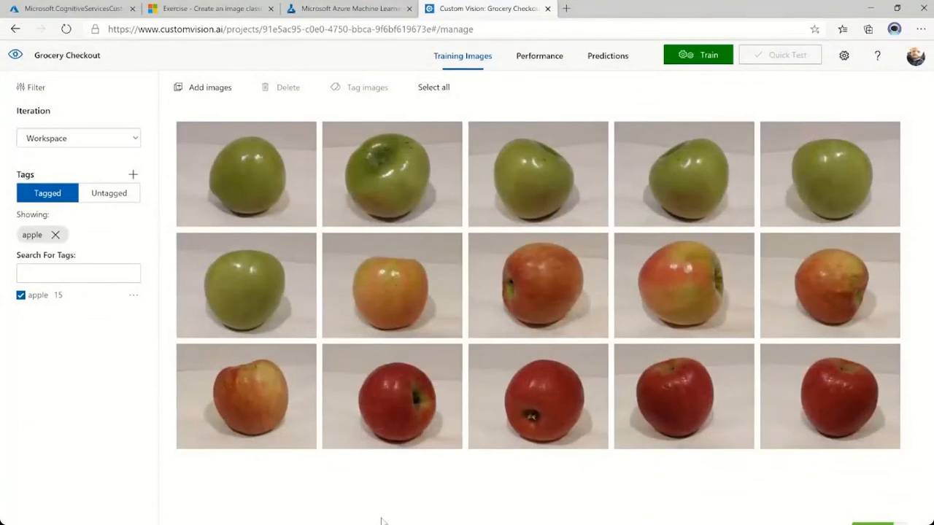
{"action": "left_click", "coordinate": [240, 171]}
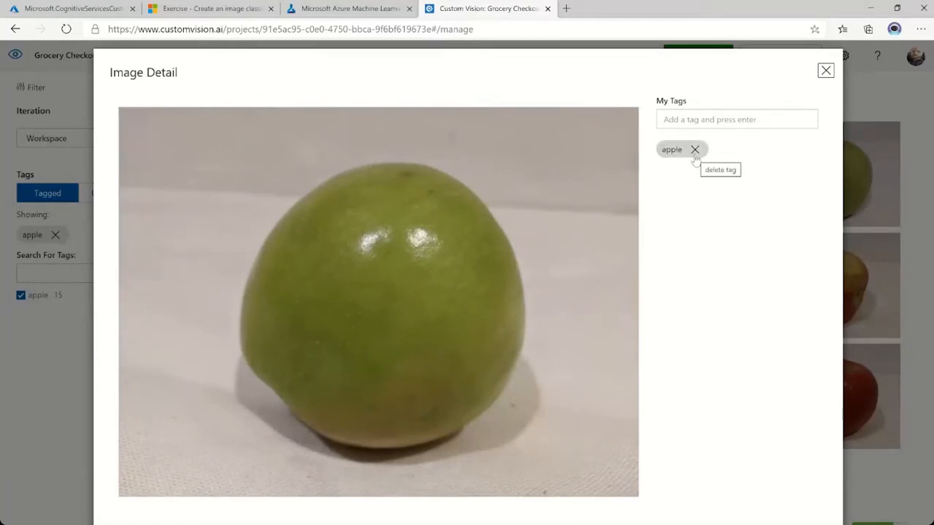
{"action": "left_click", "coordinate": [825, 72]}
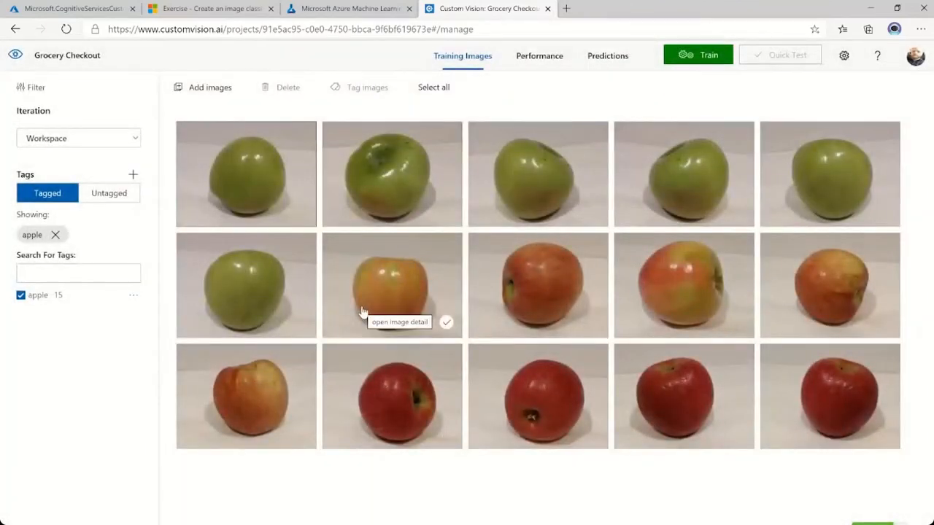
Choose all the images in the banana subfolder of training-images as the next batch to add.
{"action": "left_click", "coordinate": [204, 88]}
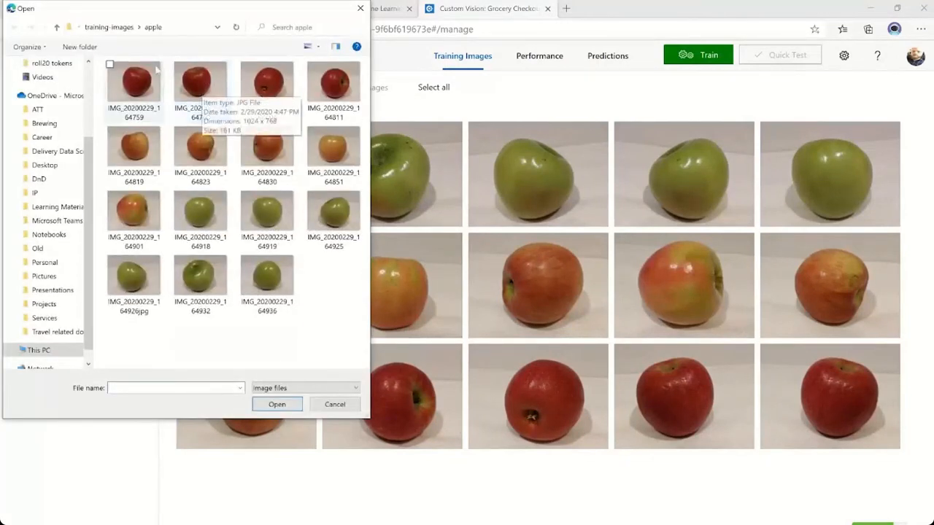
{"action": "left_click", "coordinate": [117, 27]}
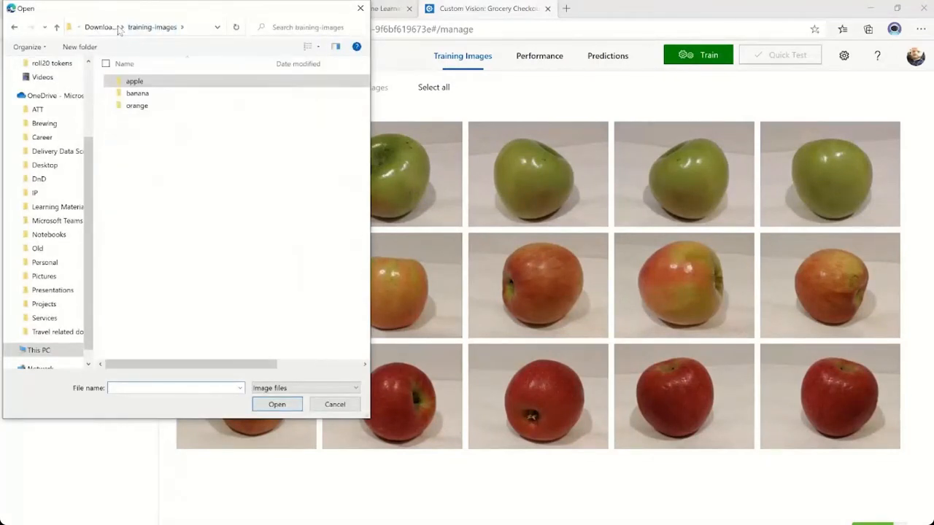
{"action": "double_click", "coordinate": [139, 93]}
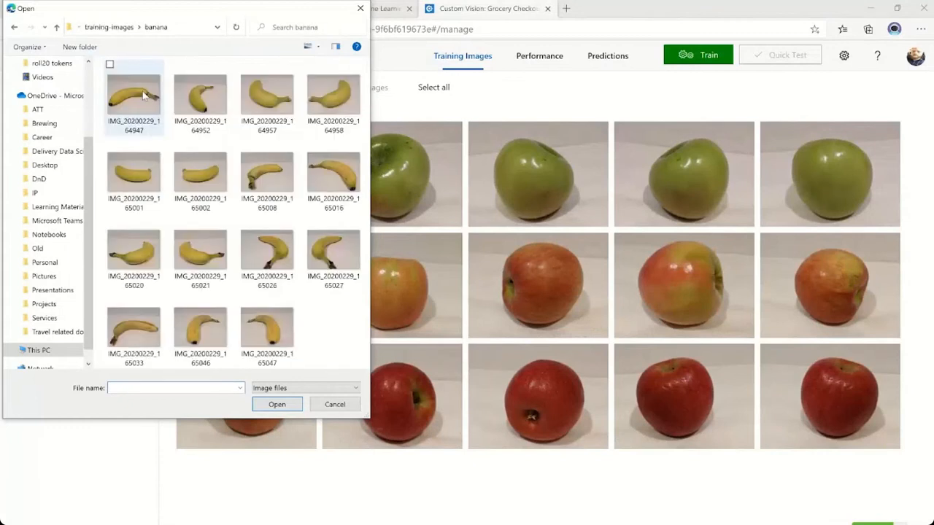
{"action": "left_click", "coordinate": [144, 95]}
{"action": "key", "text": "ctrl+a"}
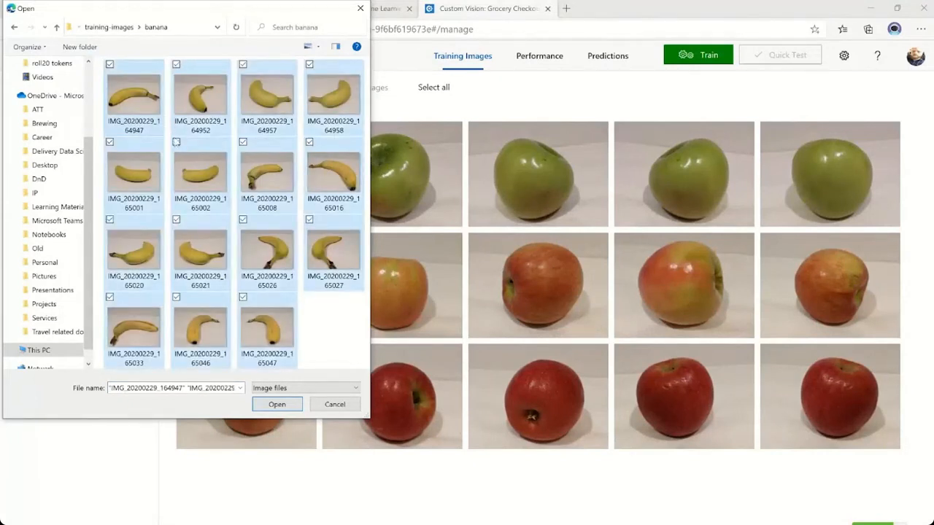
{"action": "left_click", "coordinate": [277, 405]}
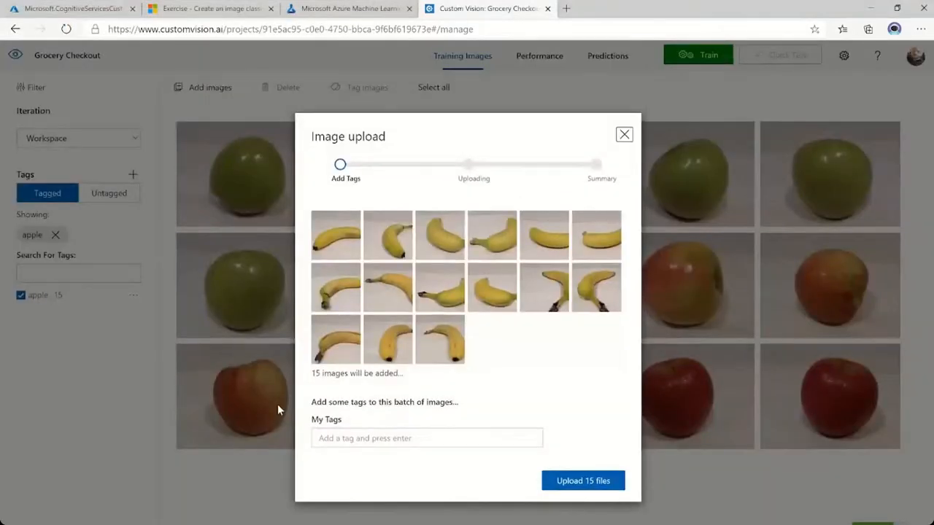
Tag the banana image batch as banana and upload it to the project.
{"action": "left_click", "coordinate": [328, 438]}
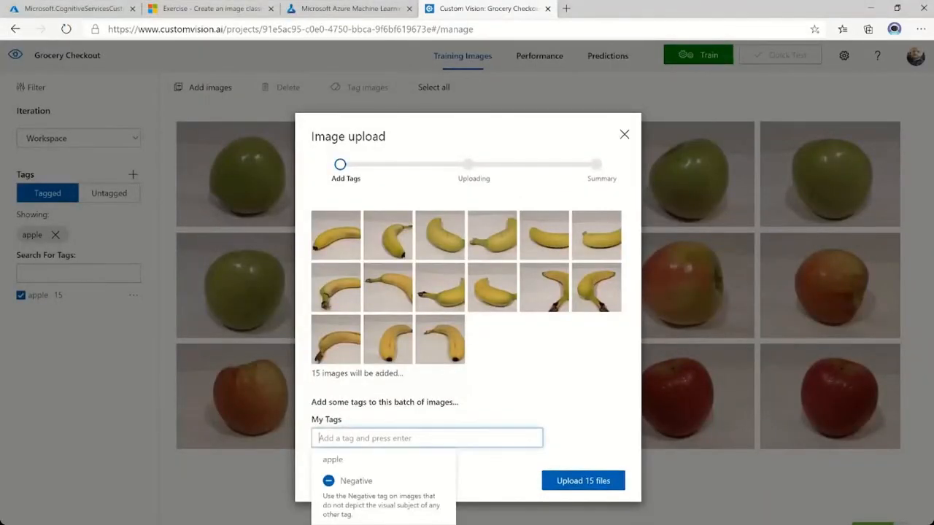
{"action": "type", "text": "banana"}
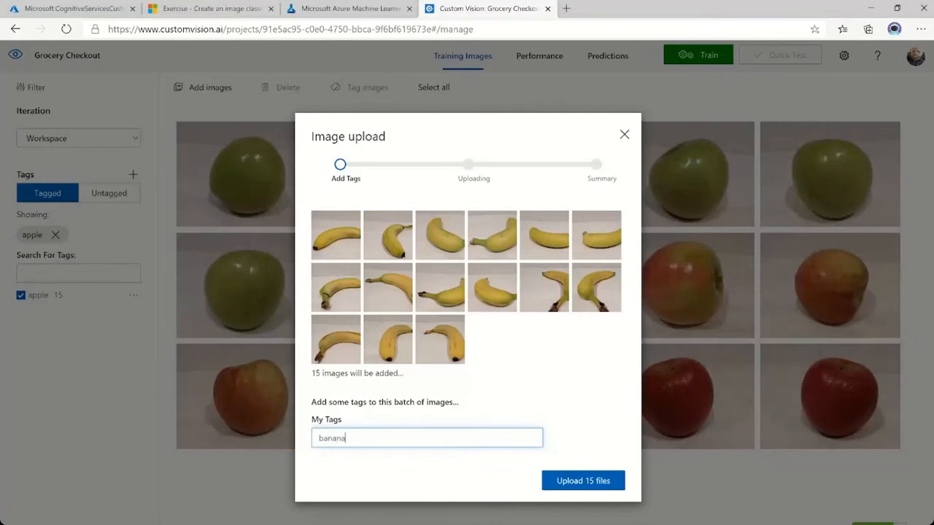
{"action": "left_click", "coordinate": [573, 483]}
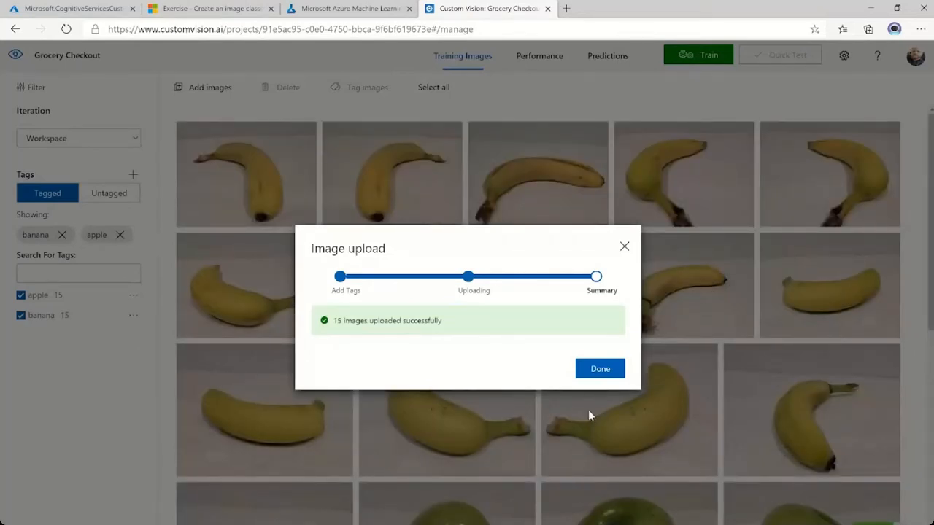
{"action": "left_click", "coordinate": [599, 374]}
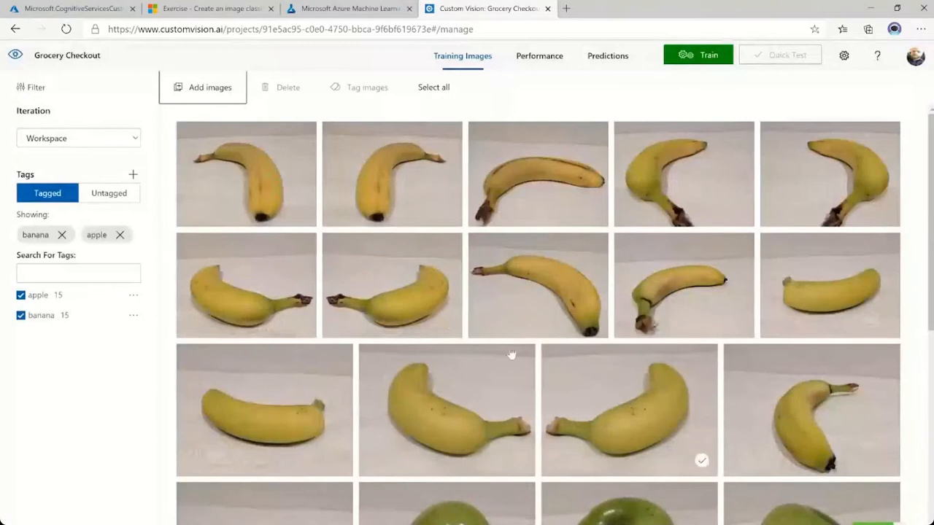
Add another batch consisting of all the images in the orange subfolder of training-images.
{"action": "left_click", "coordinate": [199, 97]}
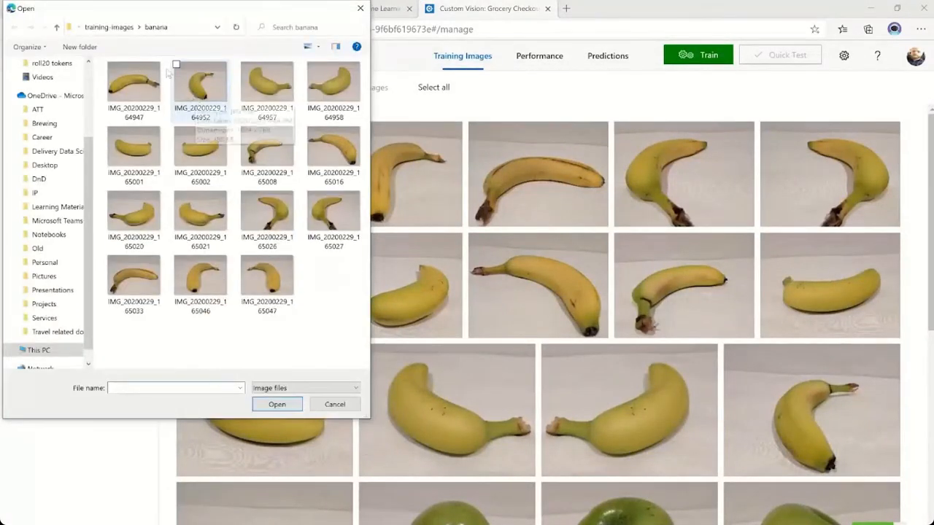
{"action": "left_click", "coordinate": [122, 31]}
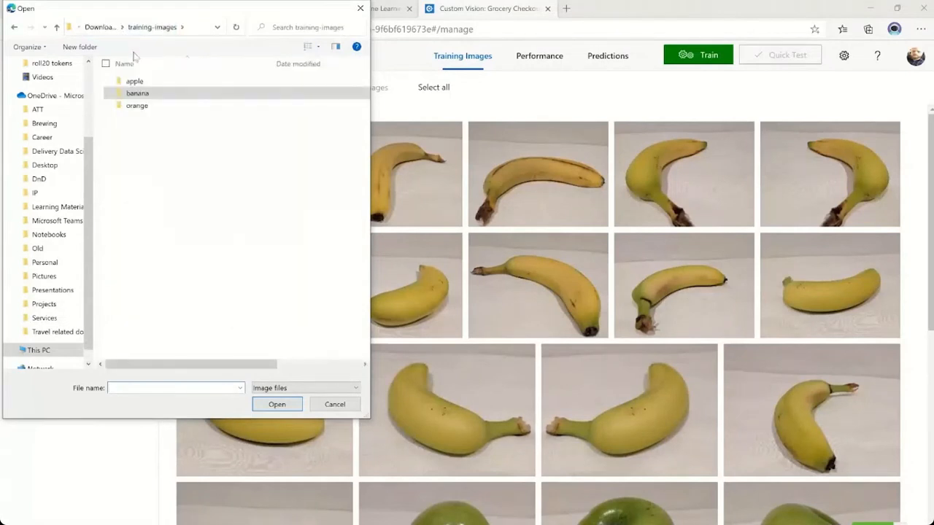
{"action": "double_click", "coordinate": [142, 105]}
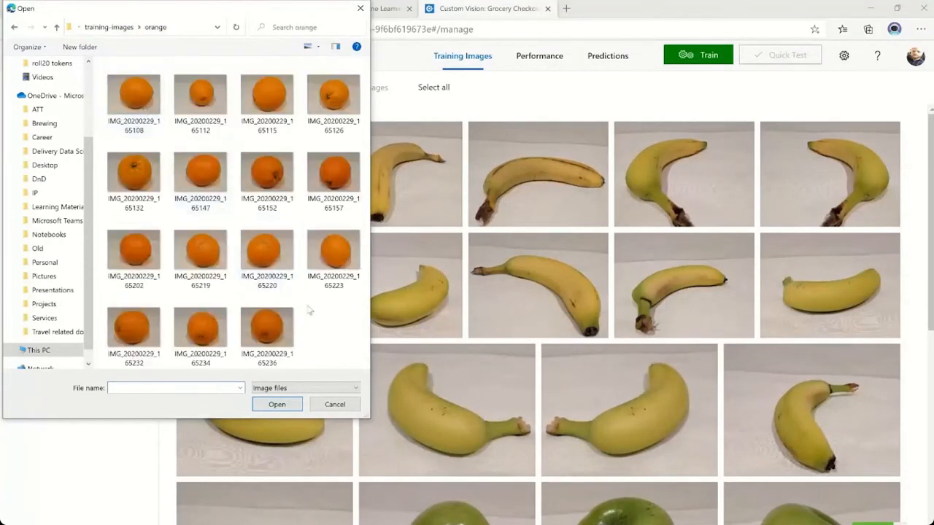
{"action": "key", "text": "ctrl+a"}
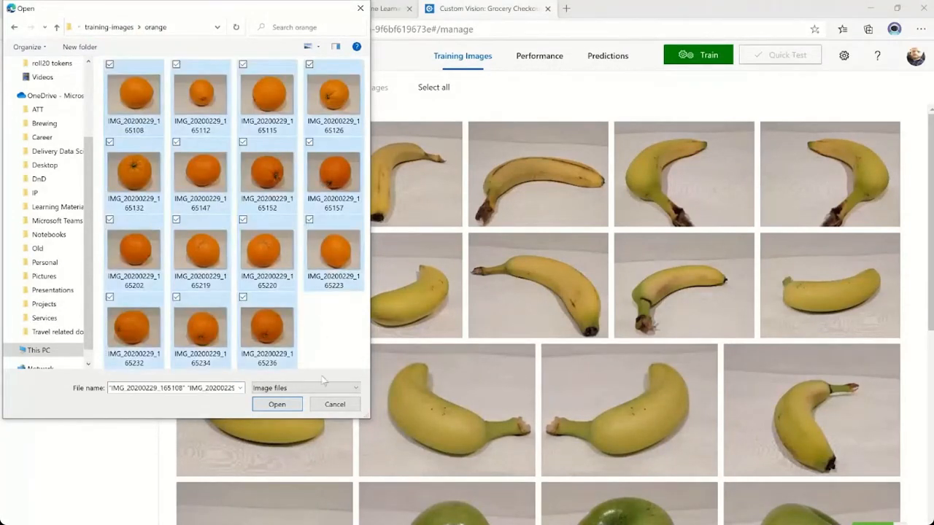
{"action": "left_click", "coordinate": [277, 405]}
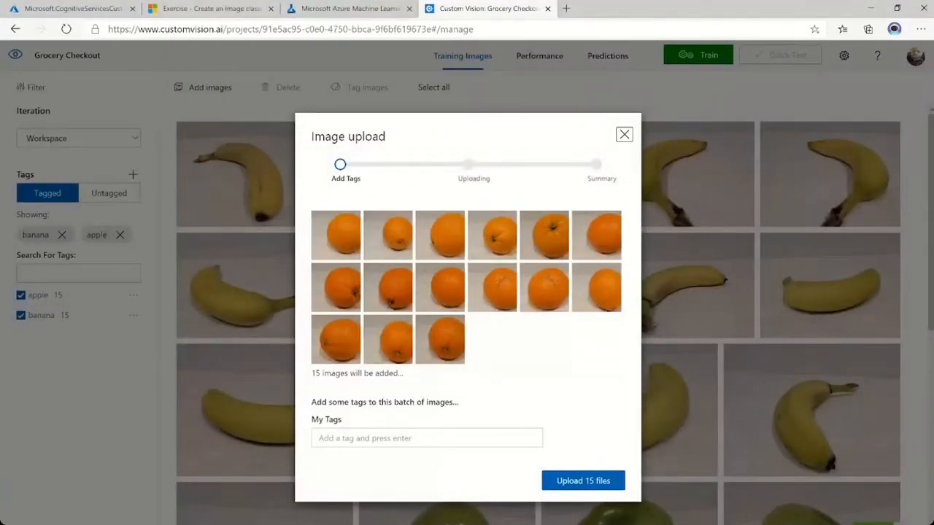
Upload the orange image batch with the tag orange and look over the project's tagged training images.
{"action": "left_click", "coordinate": [408, 437]}
{"action": "type", "text": "org"}
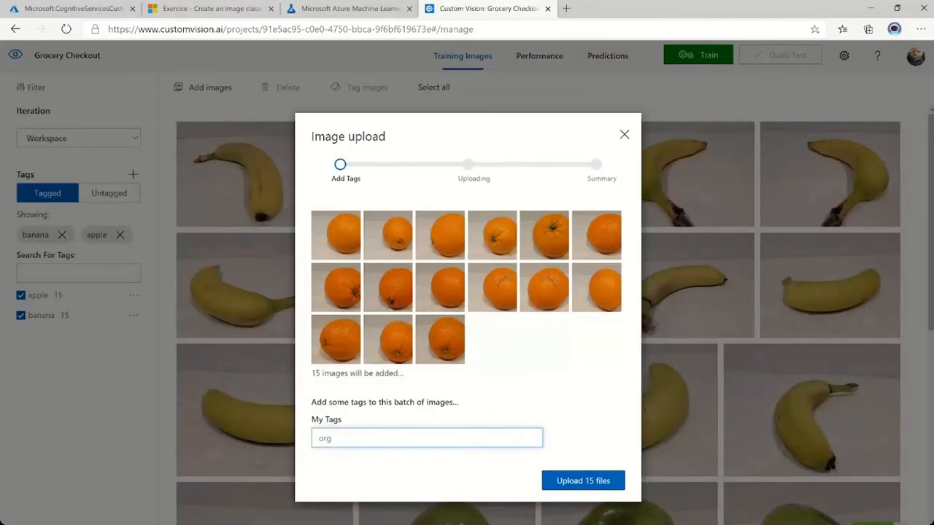
{"action": "type", "text": "nge"}
{"action": "left_click", "coordinate": [568, 483]}
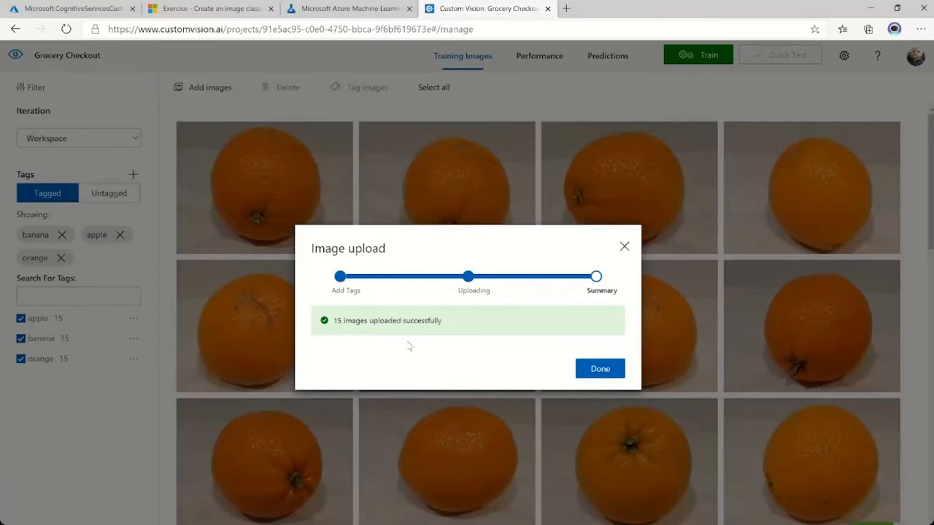
{"action": "left_click", "coordinate": [599, 370]}
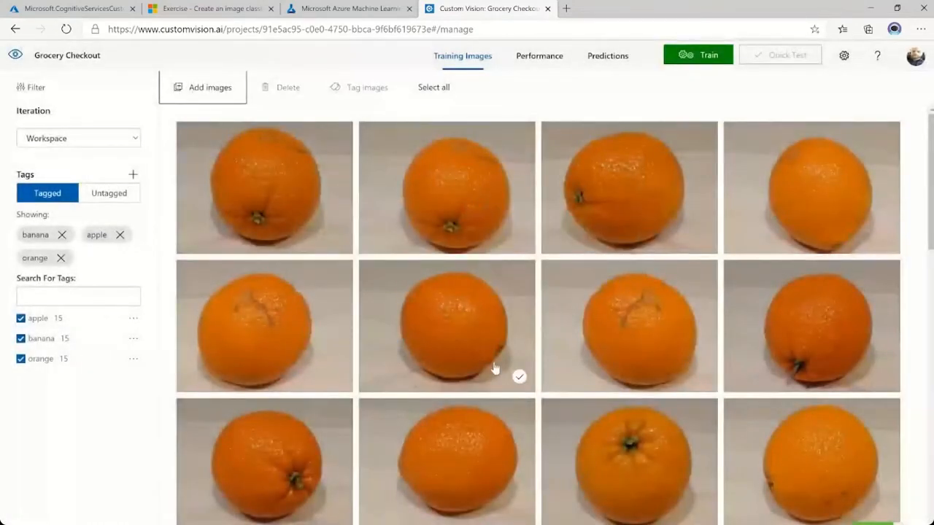
{"action": "scroll", "coordinate": [495, 369], "scroll_direction": "down", "scroll_amount": 2}
{"action": "scroll", "coordinate": [495, 368], "scroll_direction": "down", "scroll_amount": 3}
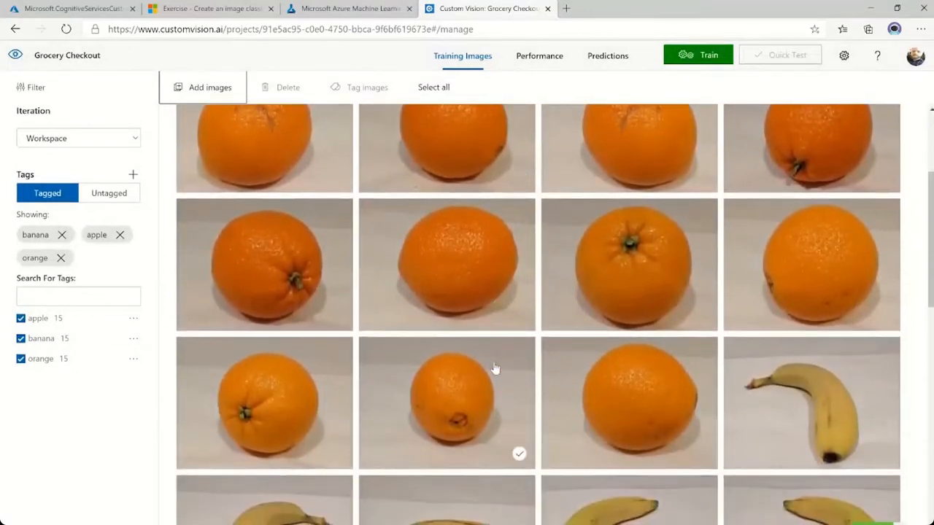
Look through the tagged orange, banana and apple training images in the project.
{"action": "scroll", "coordinate": [494, 368], "scroll_direction": "down", "scroll_amount": 4}
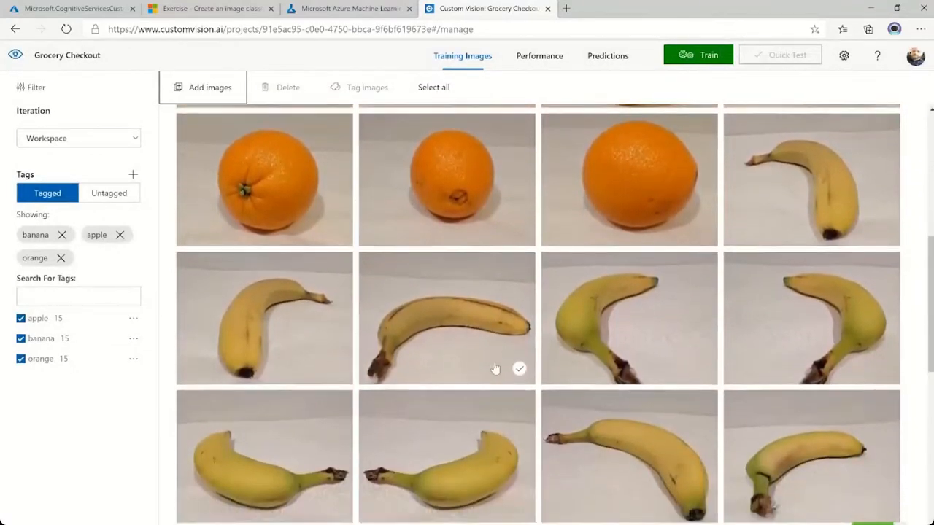
{"action": "scroll", "coordinate": [495, 368], "scroll_direction": "down", "scroll_amount": 2}
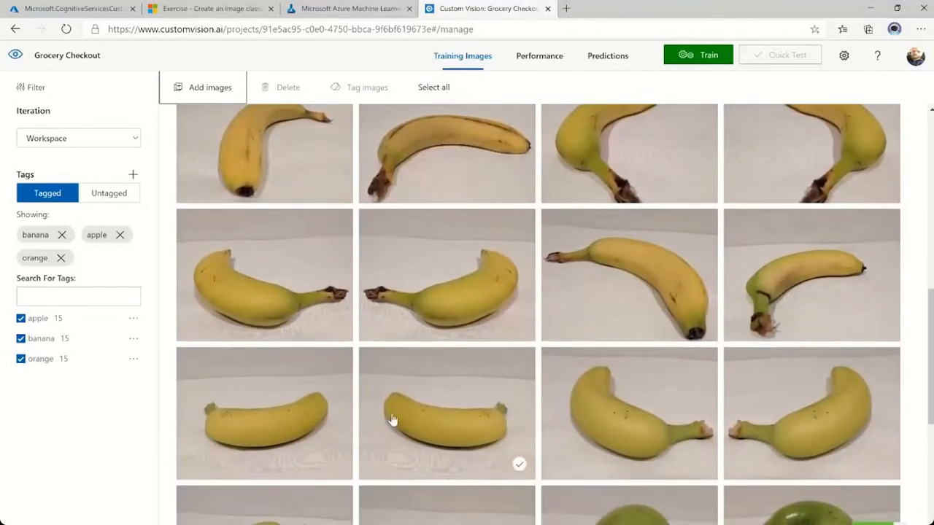
{"action": "scroll", "coordinate": [455, 424], "scroll_direction": "down", "scroll_amount": 2}
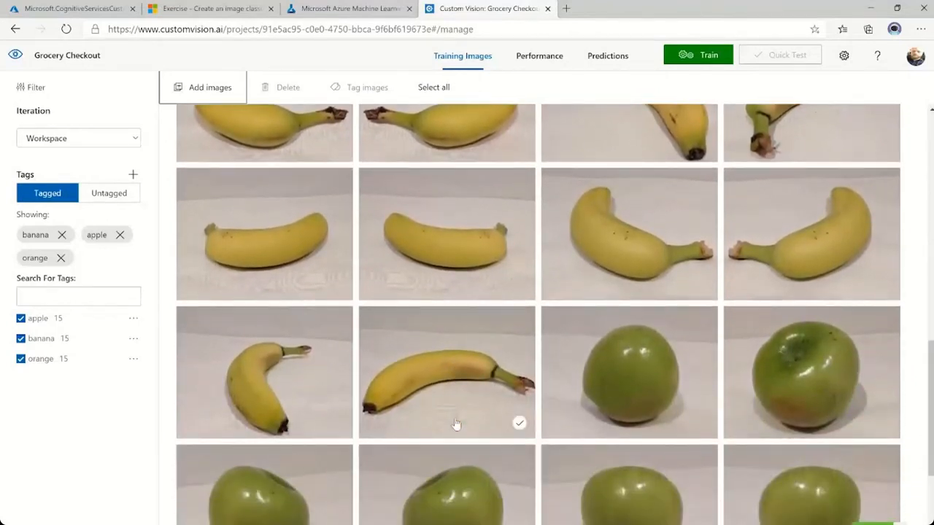
{"action": "scroll", "coordinate": [456, 424], "scroll_direction": "down", "scroll_amount": 2}
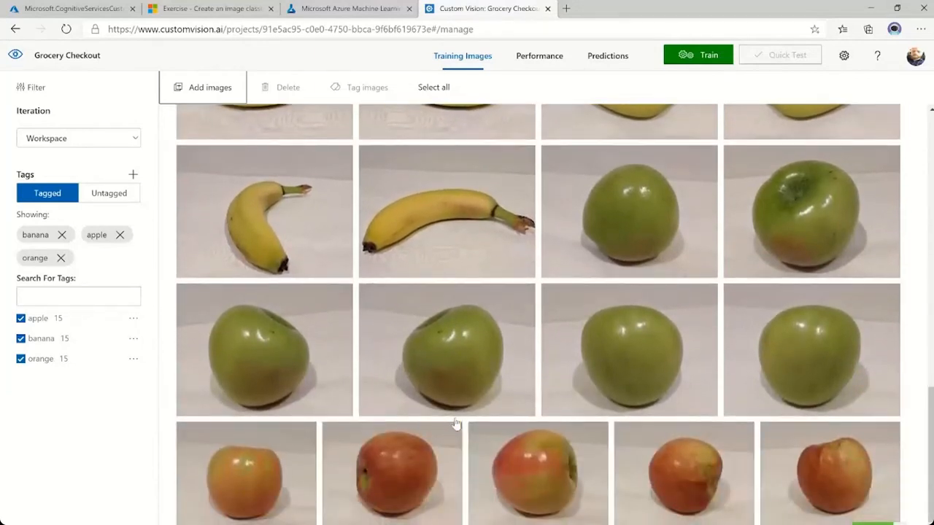
{"action": "scroll", "coordinate": [456, 424], "scroll_direction": "down", "scroll_amount": 2}
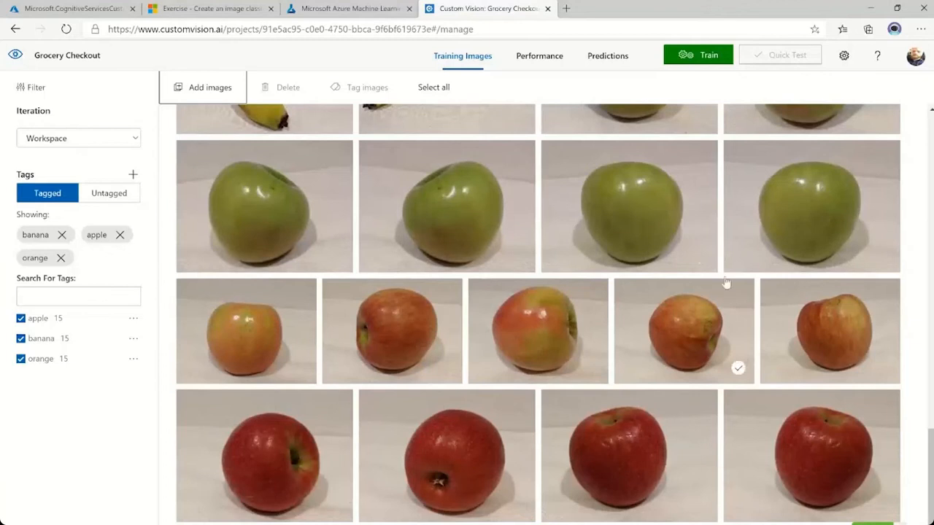
{"action": "scroll", "coordinate": [434, 235], "scroll_direction": "up", "scroll_amount": 4}
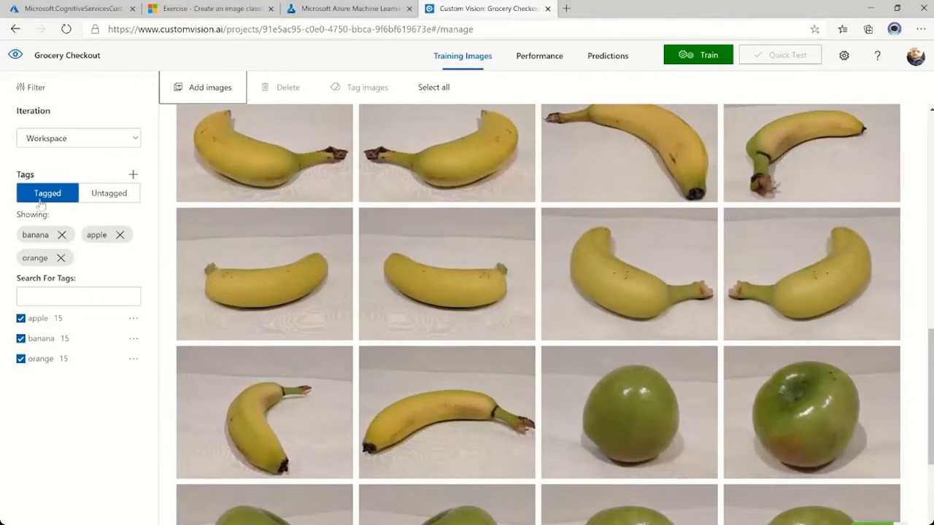
Check the project's untagged images, and filter the tagged images to show only those tagged apple.
{"action": "left_click", "coordinate": [109, 195]}
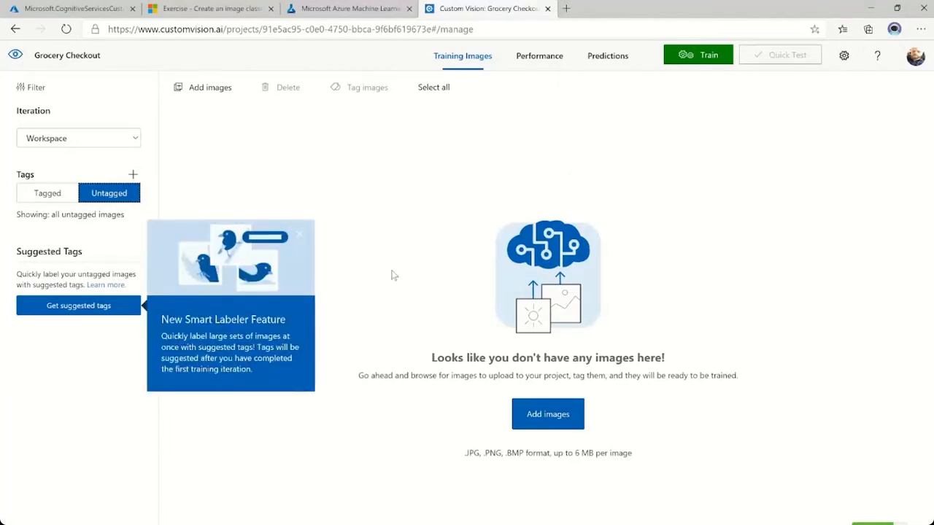
{"action": "left_click", "coordinate": [301, 240]}
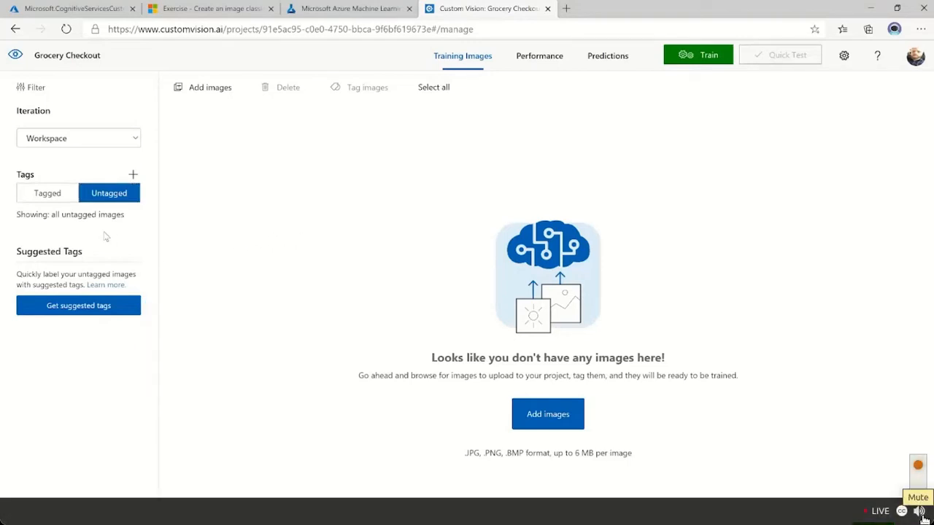
{"action": "left_click", "coordinate": [48, 194]}
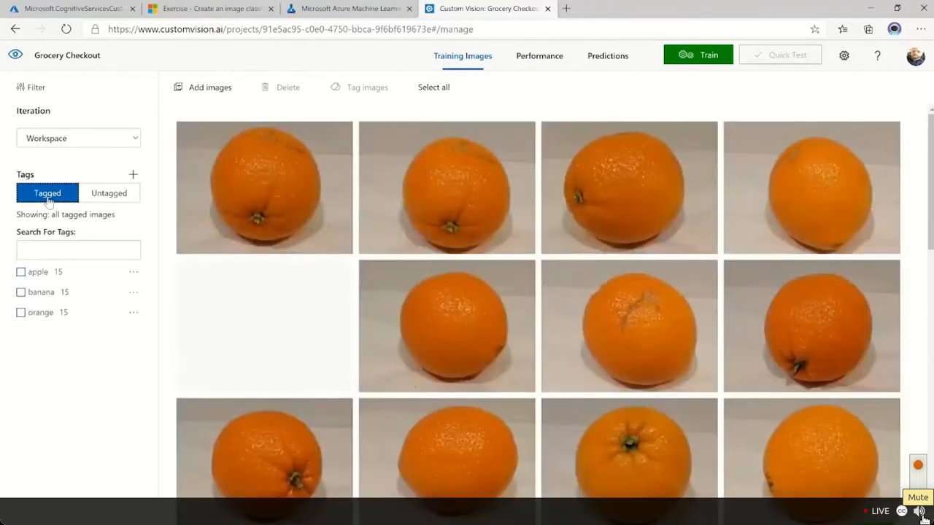
{"action": "left_click", "coordinate": [21, 272]}
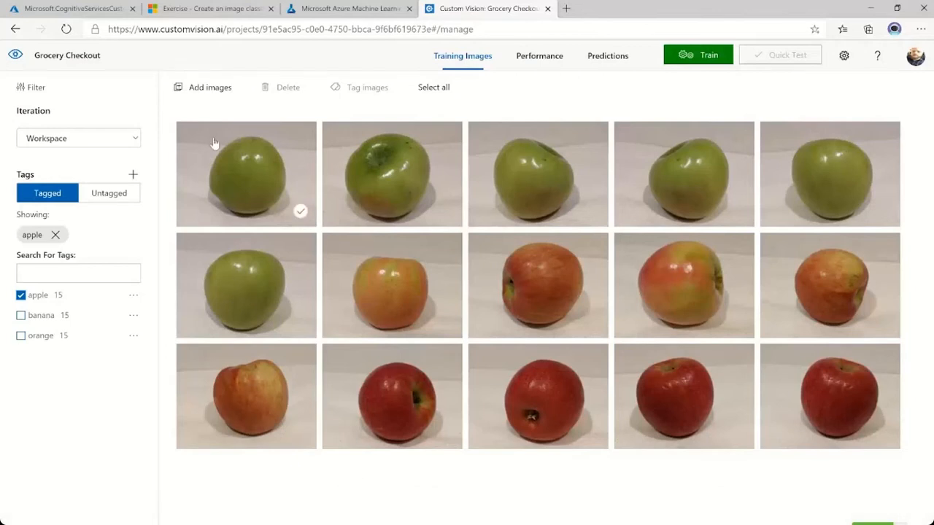
Switch to the Azure Machine Learning notebook and read its instructions for training and testing the classification model.
{"action": "left_click", "coordinate": [349, 13]}
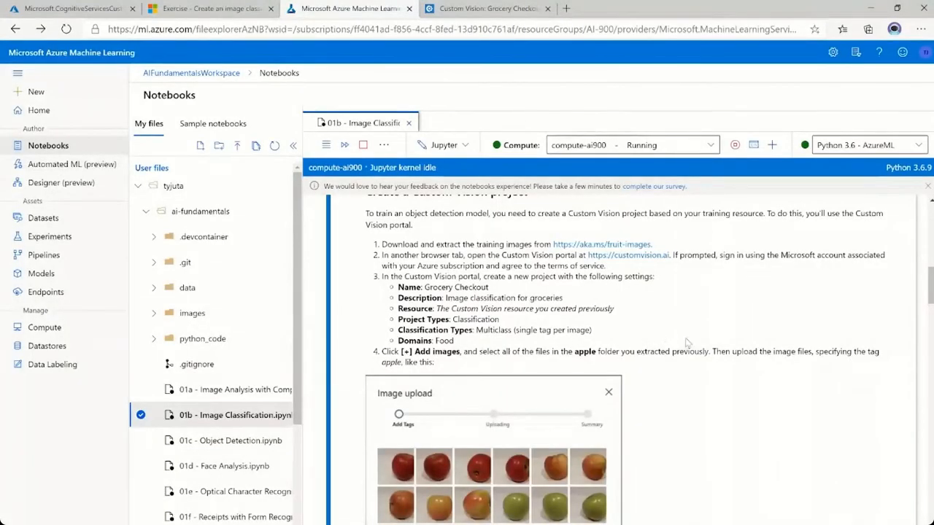
{"action": "scroll", "coordinate": [727, 434], "scroll_direction": "down", "scroll_amount": 3}
{"action": "scroll", "coordinate": [726, 433], "scroll_direction": "down", "scroll_amount": 10}
{"action": "scroll", "coordinate": [724, 426], "scroll_direction": "down", "scroll_amount": 7}
{"action": "scroll", "coordinate": [726, 433], "scroll_direction": "down", "scroll_amount": 7}
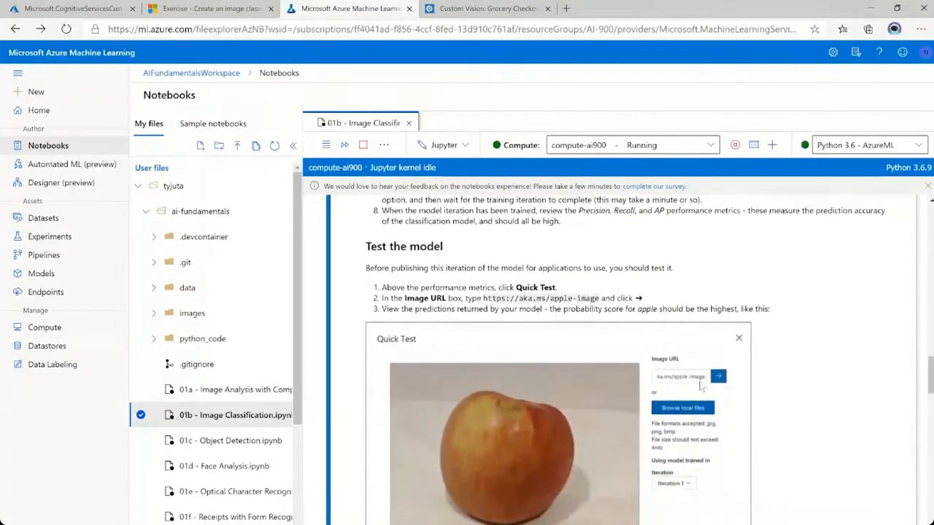
{"action": "scroll", "coordinate": [713, 407], "scroll_direction": "up", "scroll_amount": 2}
{"action": "left_click_drag", "start_coordinate": [830, 264], "coordinate": [888, 268]}
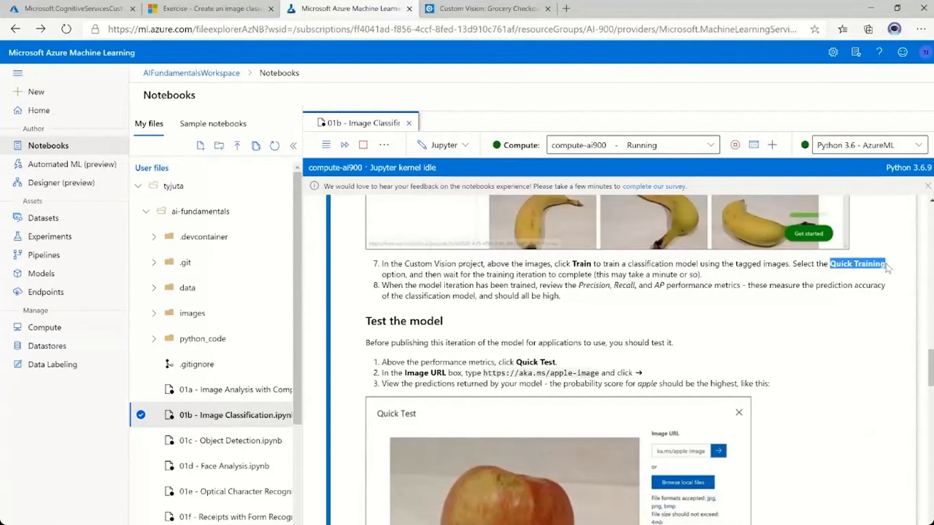
{"action": "left_click", "coordinate": [741, 293]}
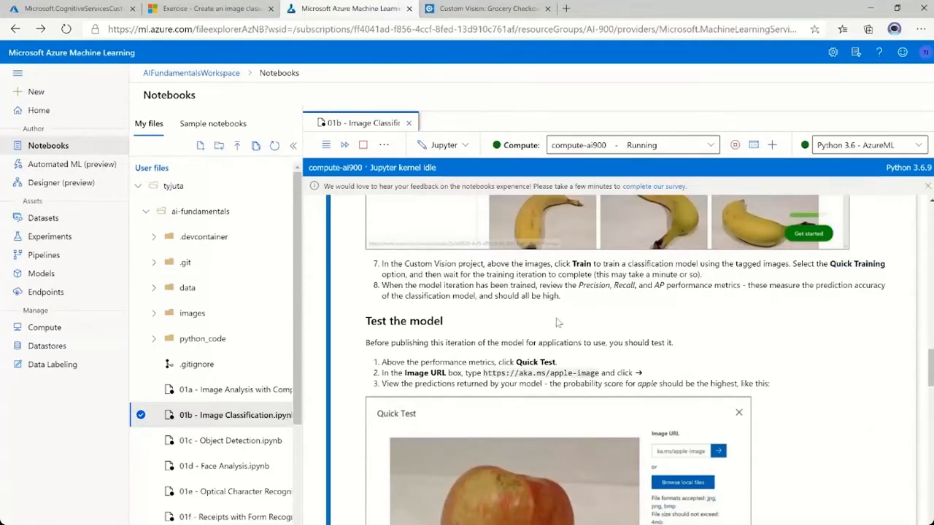
Return to the Custom Vision project and train the classification model using the Quick Training type.
{"action": "left_click", "coordinate": [485, 9]}
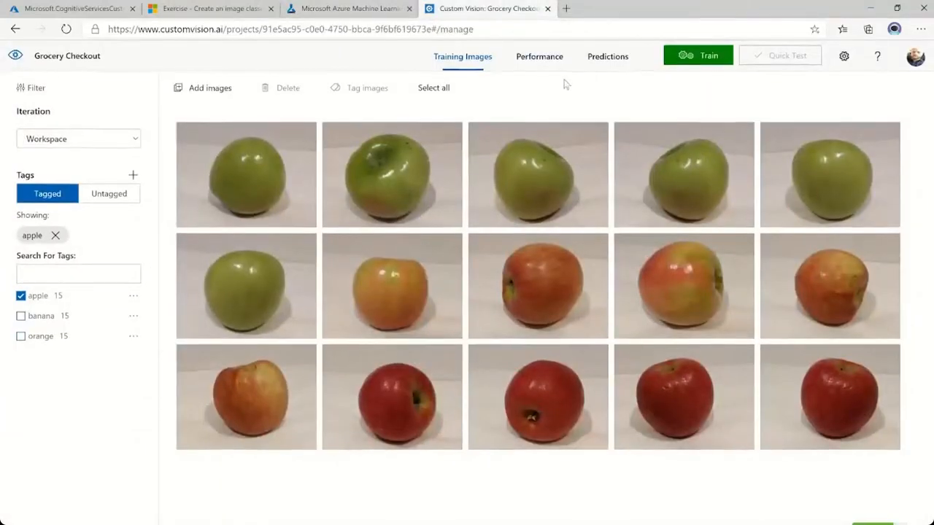
{"action": "left_click", "coordinate": [683, 58]}
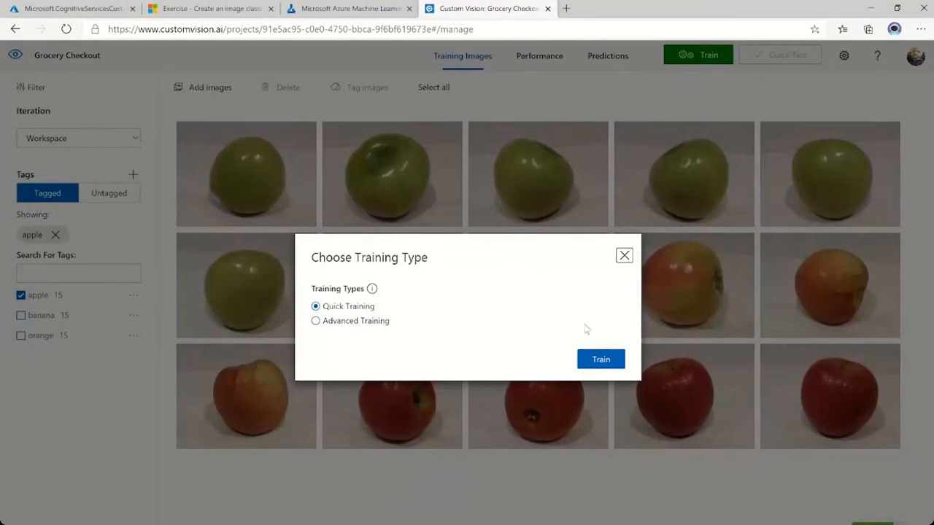
{"action": "left_click", "coordinate": [603, 361]}
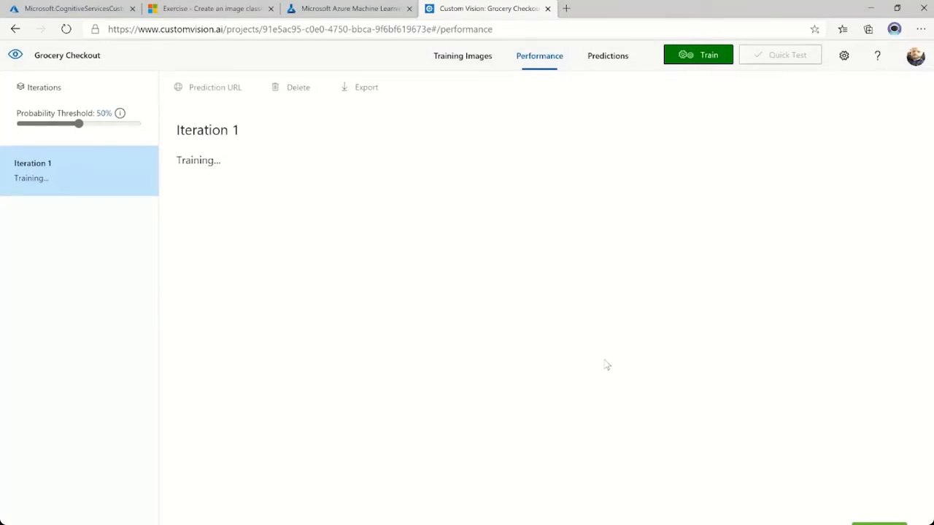
{"action": "left_click", "coordinate": [369, 12]}
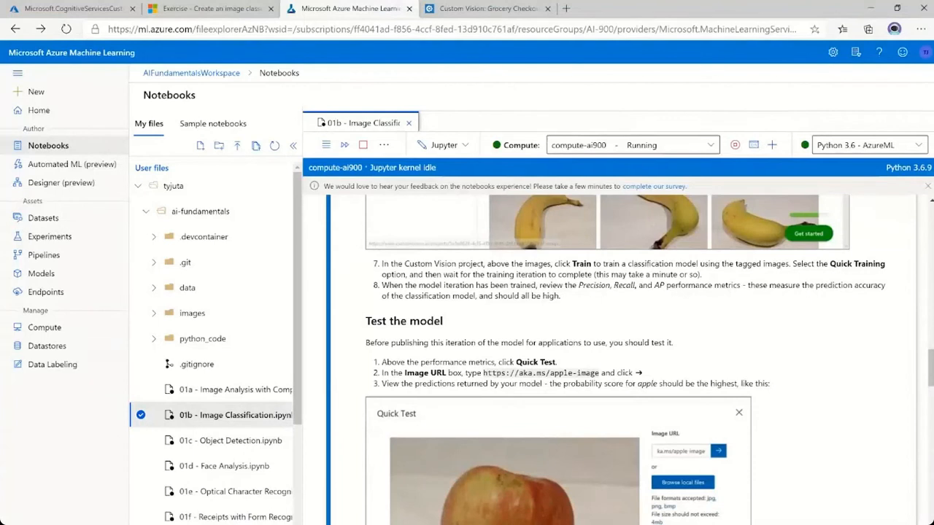
{"action": "left_click_drag", "start_coordinate": [483, 373], "coordinate": [599, 373]}
{"action": "key", "text": "ctrl+c"}
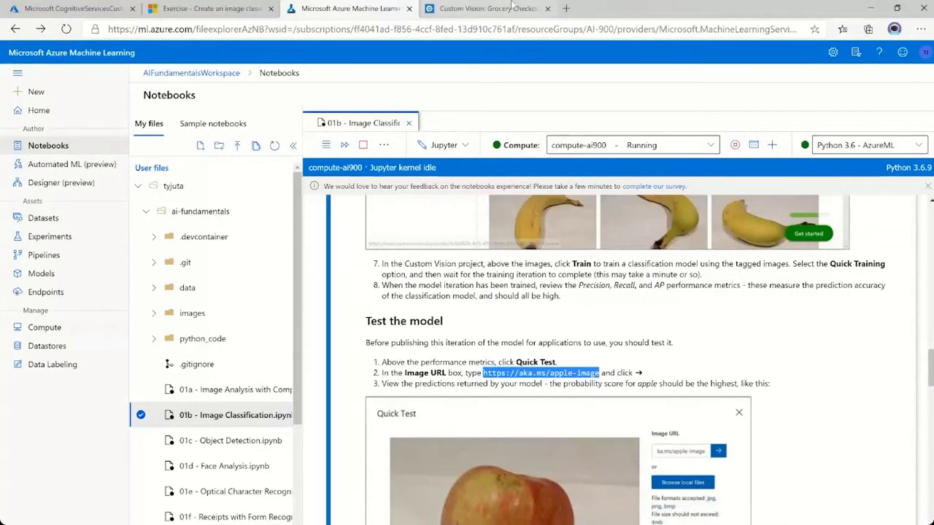
{"action": "left_click", "coordinate": [566, 9]}
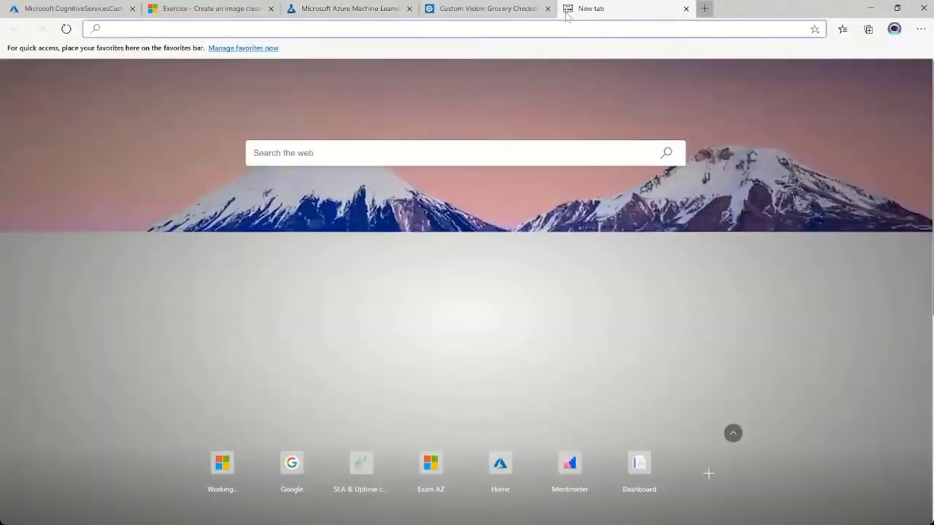
{"action": "key", "text": "ctrl+v"}
{"action": "key", "text": "Return"}
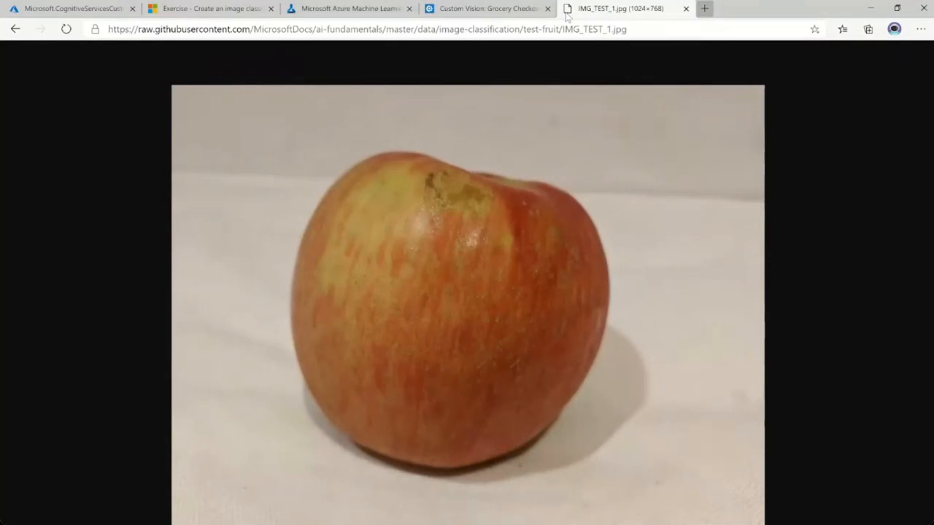
{"action": "key", "text": "ctrl+w"}
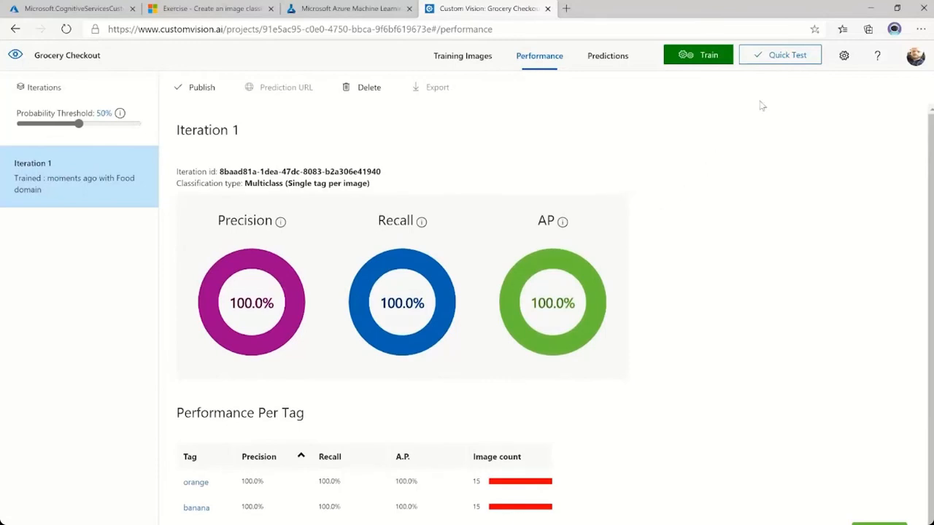
{"action": "left_click", "coordinate": [790, 63]}
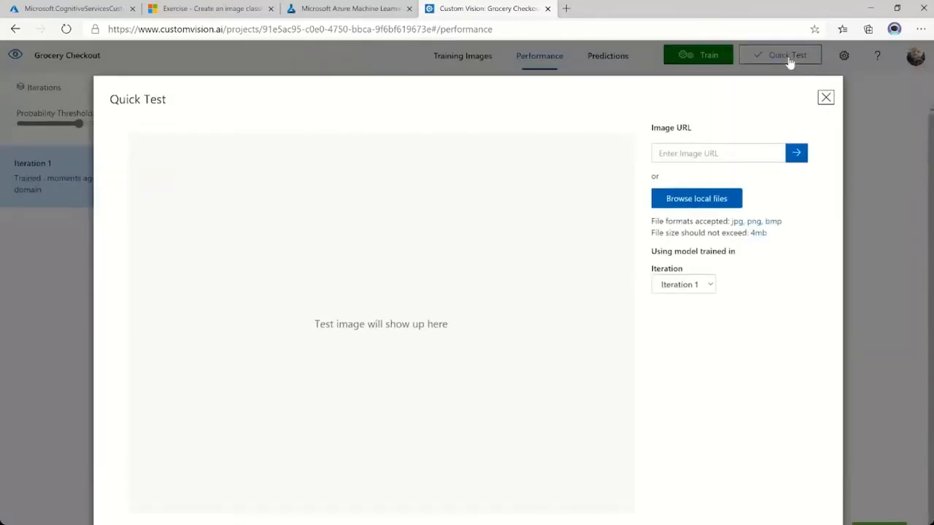
{"action": "left_click", "coordinate": [712, 153]}
{"action": "key", "text": "ctrl+v"}
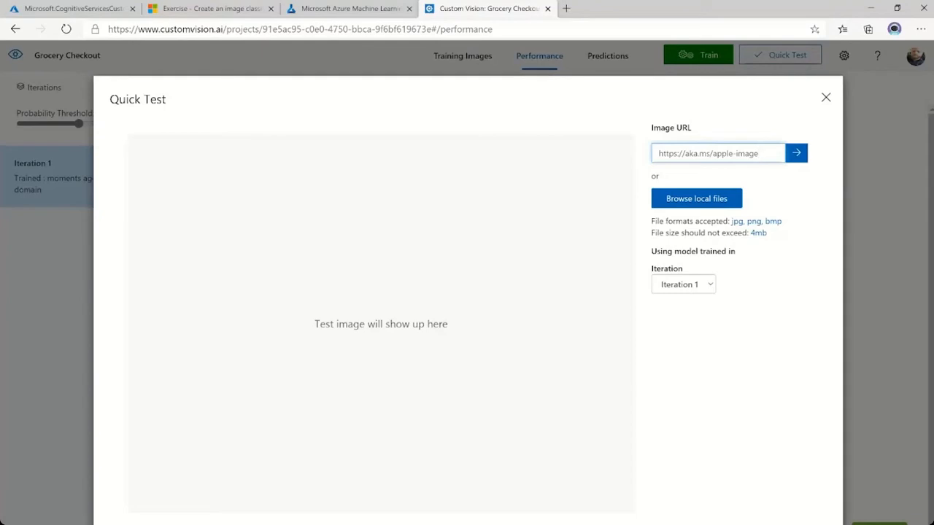
{"action": "left_click", "coordinate": [797, 155]}
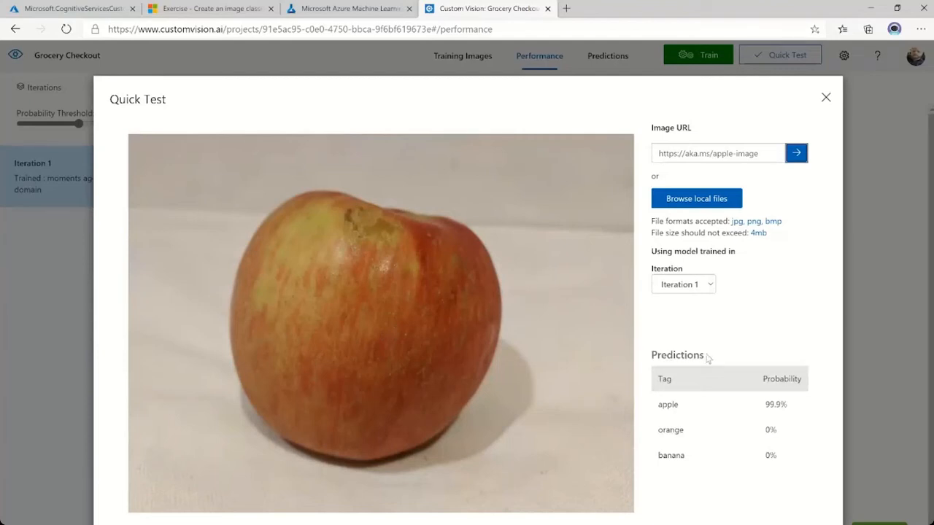
Review the quick test's tag probabilities, close the test, and view the project's stored prediction images.
{"action": "left_click_drag", "start_coordinate": [651, 355], "coordinate": [722, 357]}
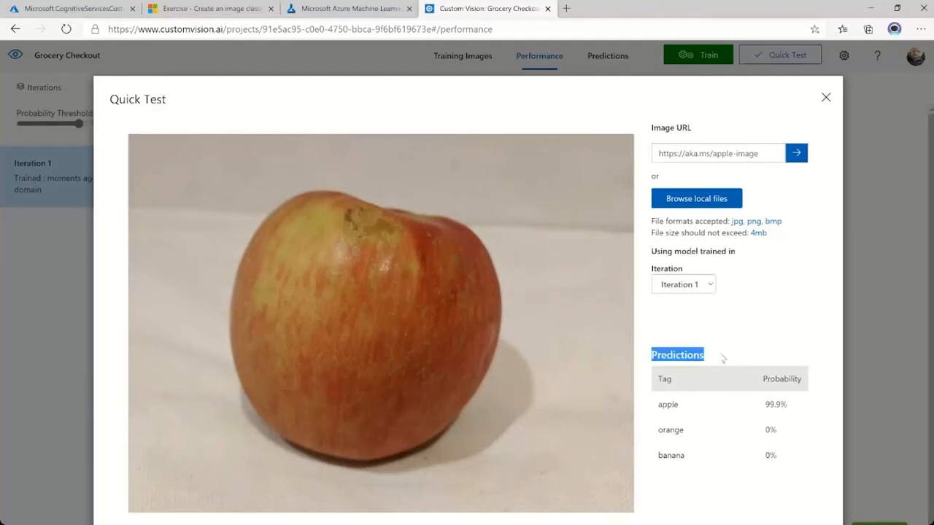
{"action": "left_click", "coordinate": [722, 357]}
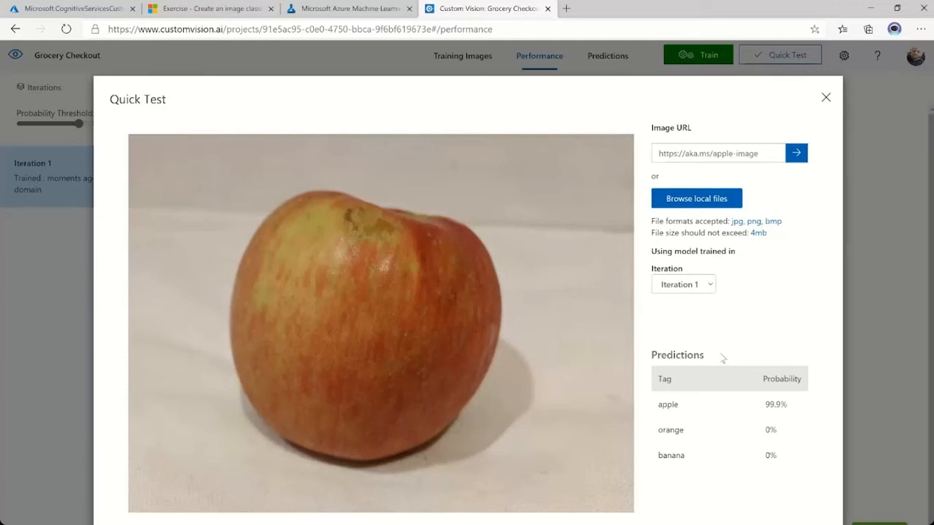
{"action": "left_click", "coordinate": [826, 97]}
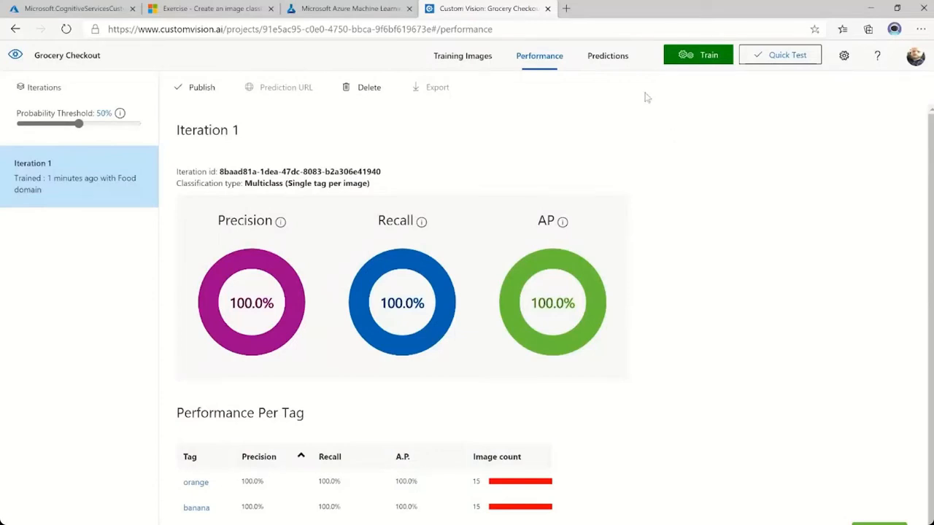
{"action": "left_click", "coordinate": [606, 57]}
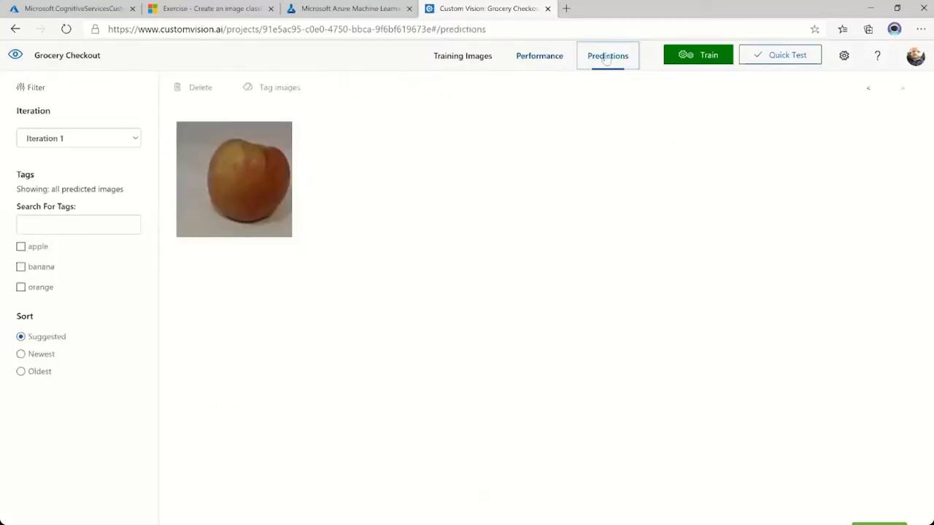
{"action": "left_click", "coordinate": [548, 60]}
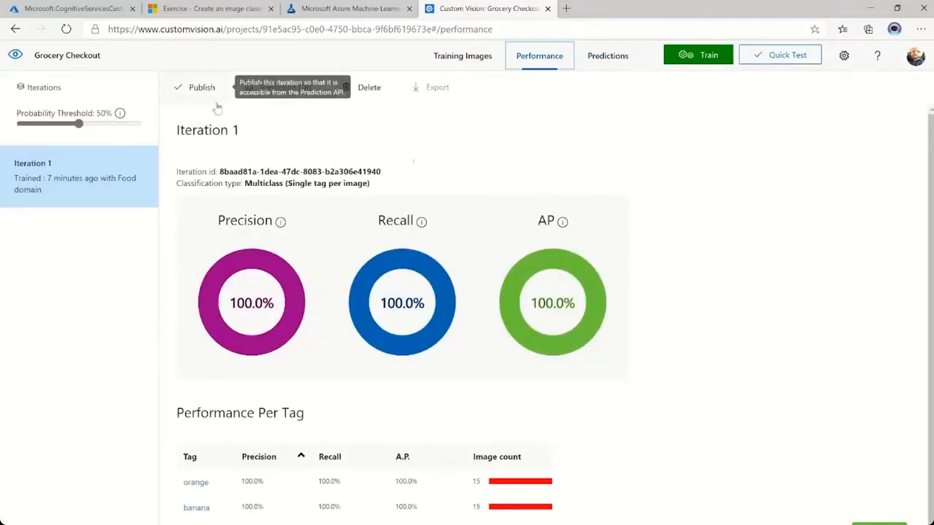
Publish Iteration 1 with the model name groceries to the prediction resource aifundamentalscust-Prediction.
{"action": "left_click", "coordinate": [191, 93]}
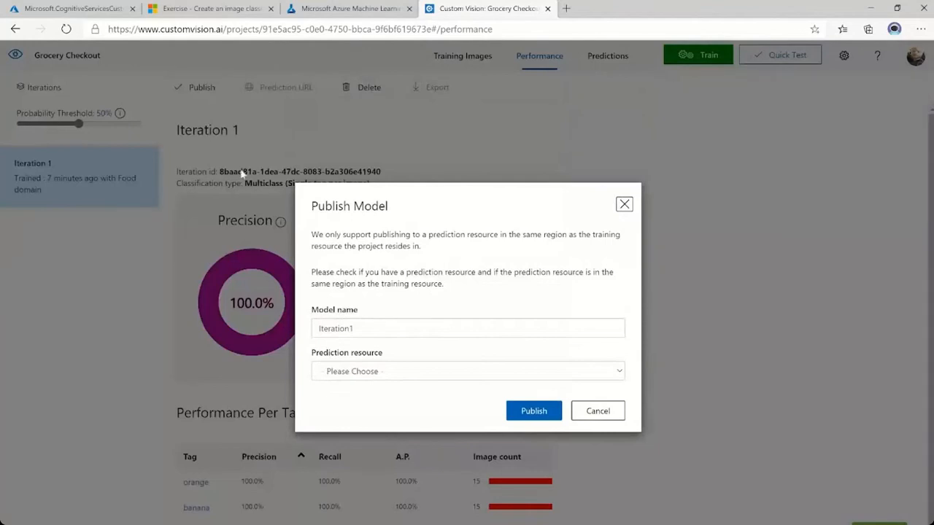
{"action": "key", "text": "Tab"}
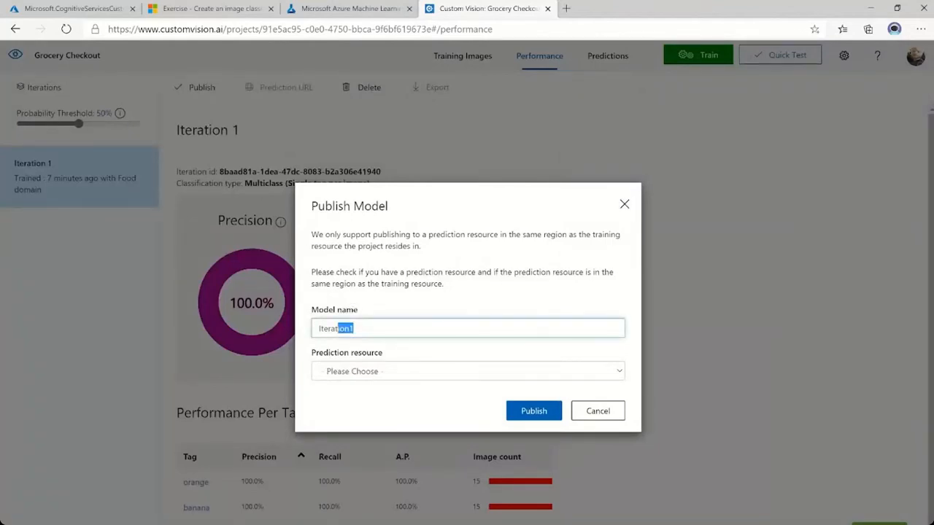
{"action": "type", "text": "gro"}
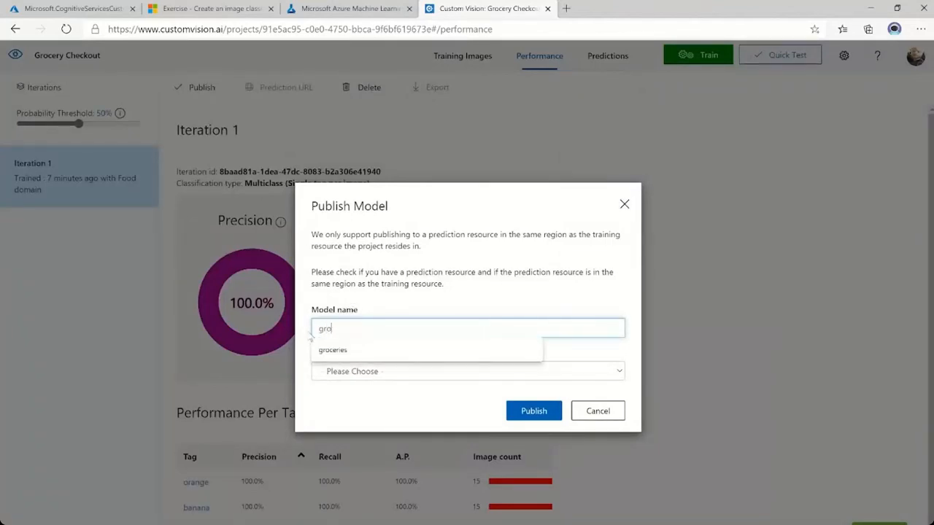
{"action": "type", "text": "ceries"}
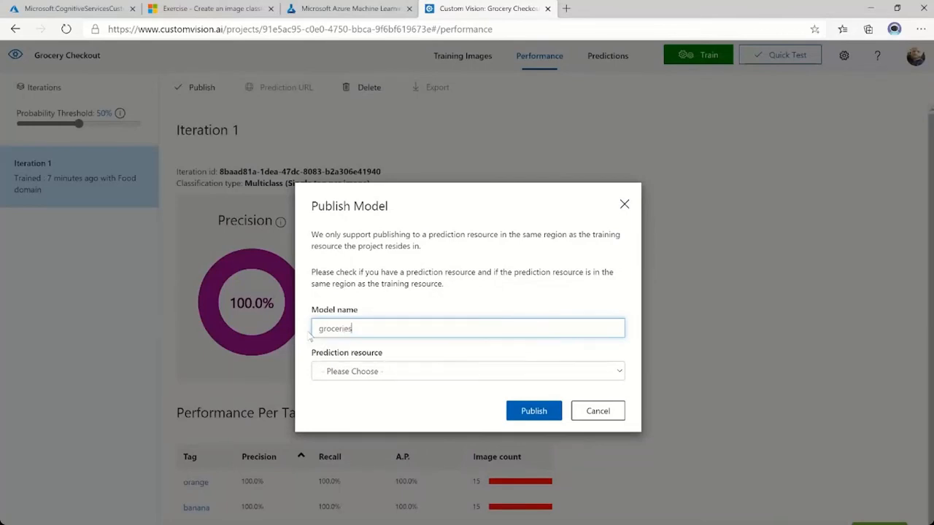
{"action": "left_click", "coordinate": [405, 373]}
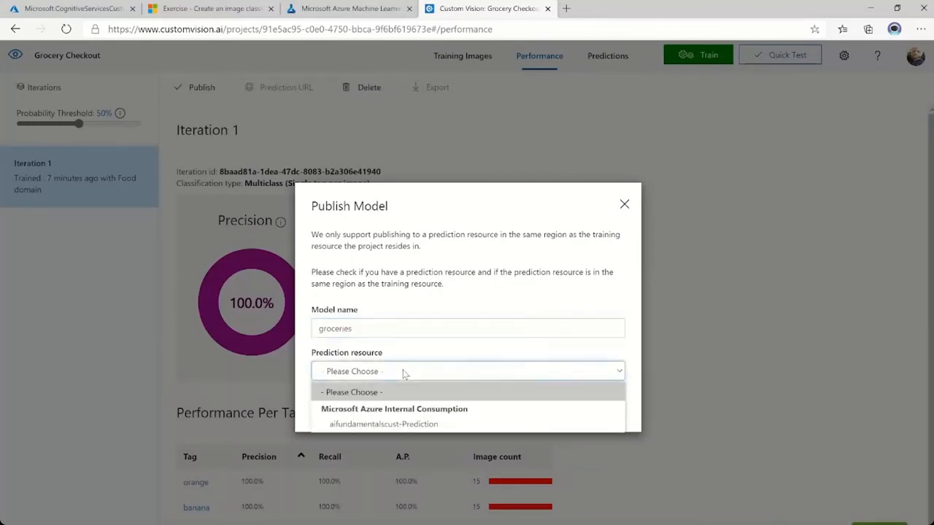
{"action": "left_click", "coordinate": [383, 424]}
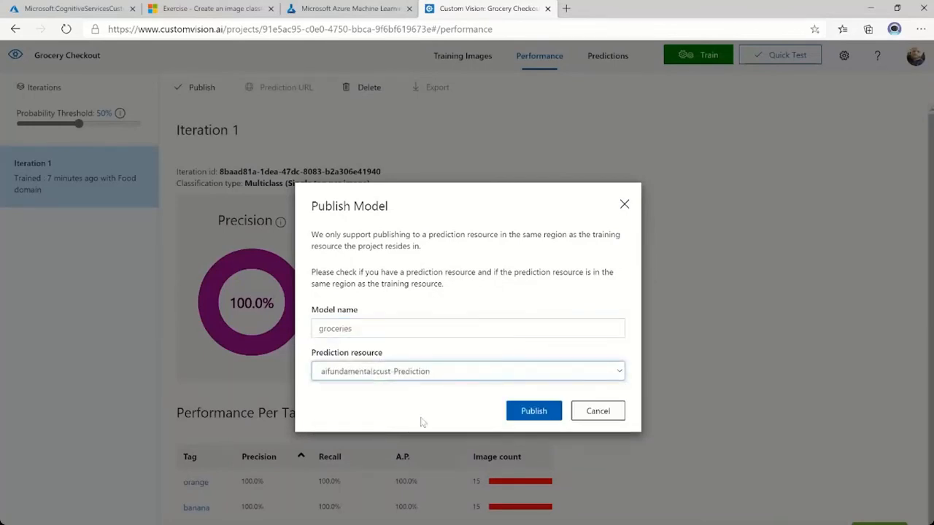
{"action": "left_click", "coordinate": [534, 411]}
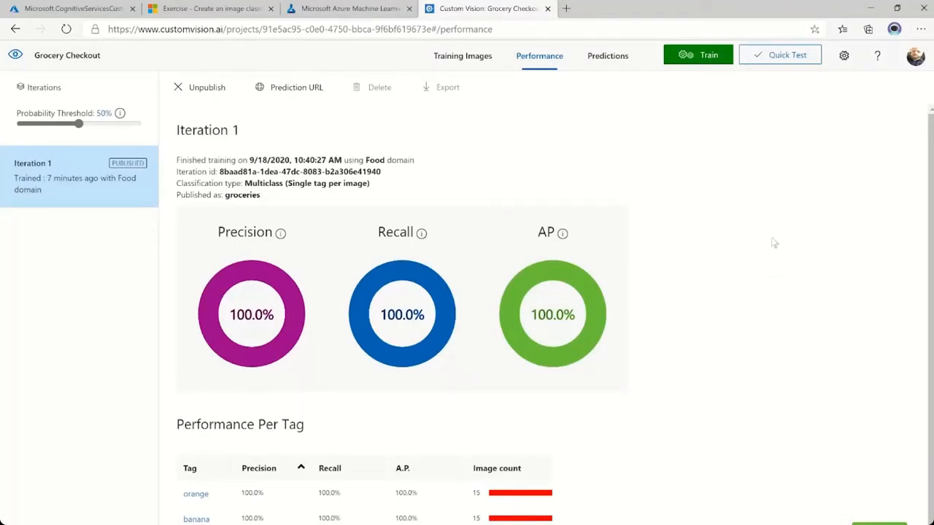
Copy the Project Id from the Grocery Checkout project settings and return to the Azure Machine Learning notebook.
{"action": "left_click", "coordinate": [846, 63]}
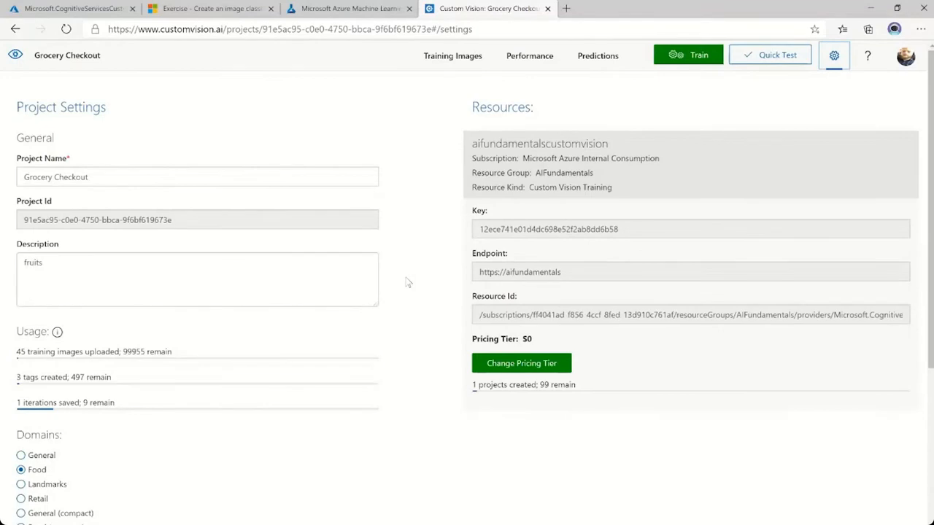
{"action": "left_click_drag", "start_coordinate": [172, 220], "coordinate": [24, 220]}
{"action": "key", "text": "ctrl+c"}
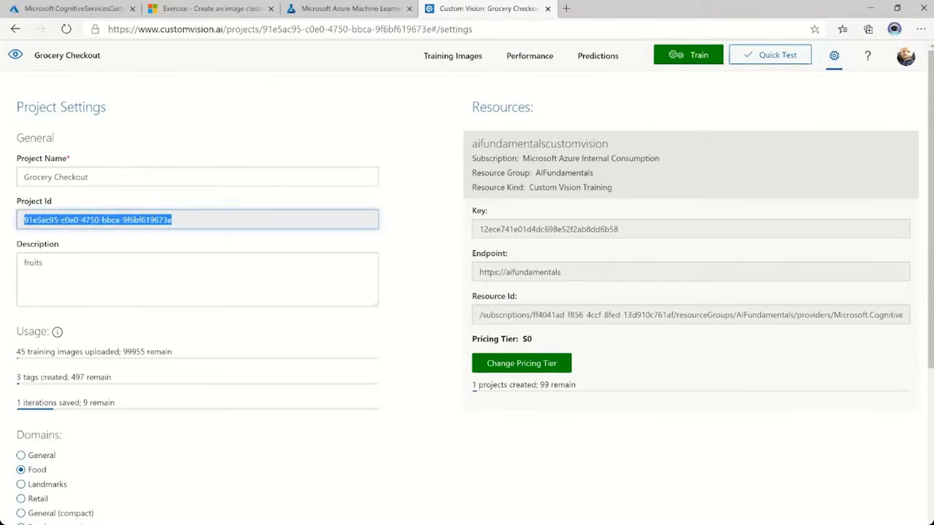
{"action": "left_click", "coordinate": [365, 10]}
Replace the YOUR_PROJECT_ID placeholder in the notebook's variables cell with the copied project ID.
{"action": "scroll", "coordinate": [520, 327], "scroll_direction": "down", "scroll_amount": 5}
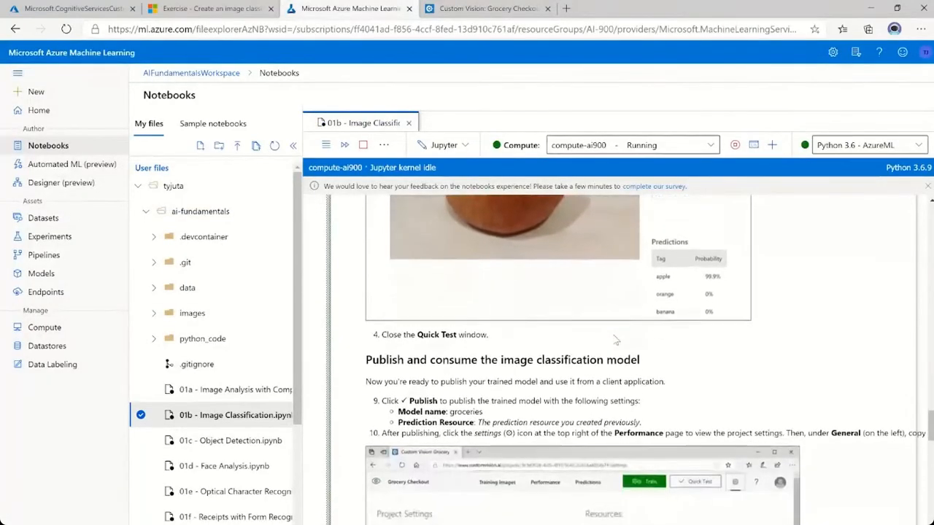
{"action": "scroll", "coordinate": [577, 455], "scroll_direction": "down", "scroll_amount": 1}
{"action": "scroll", "coordinate": [570, 395], "scroll_direction": "up", "scroll_amount": 1}
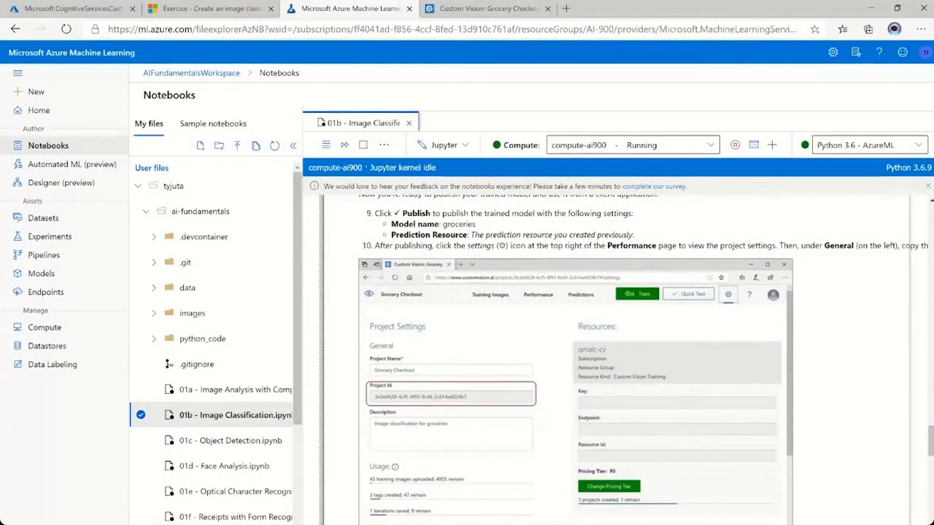
{"action": "scroll", "coordinate": [697, 257], "scroll_direction": "right", "scroll_amount": 5}
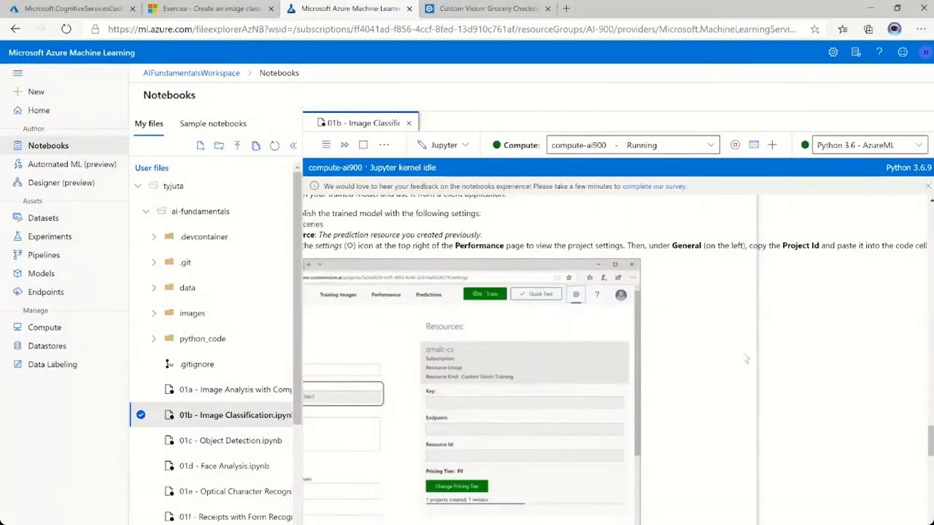
{"action": "scroll", "coordinate": [772, 335], "scroll_direction": "left", "scroll_amount": 5}
{"action": "scroll", "coordinate": [711, 388], "scroll_direction": "down", "scroll_amount": 5}
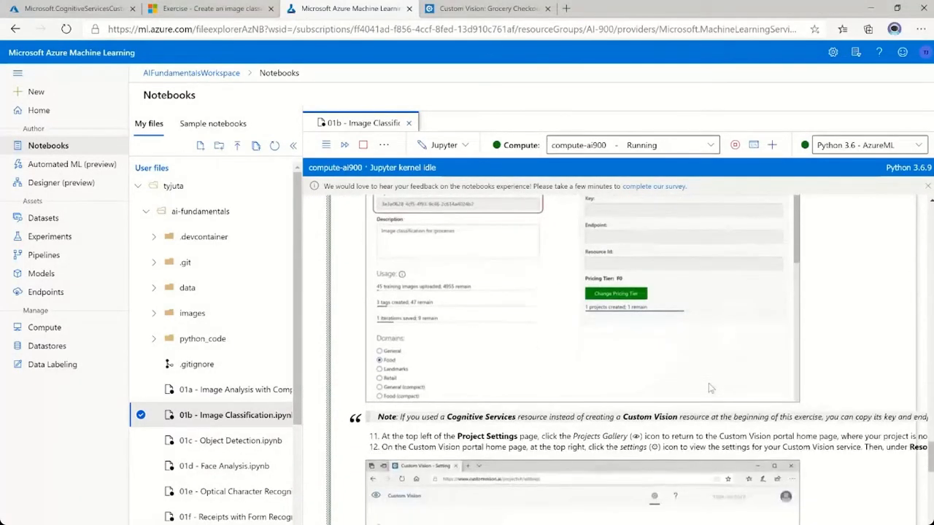
{"action": "scroll", "coordinate": [711, 388], "scroll_direction": "down", "scroll_amount": 5}
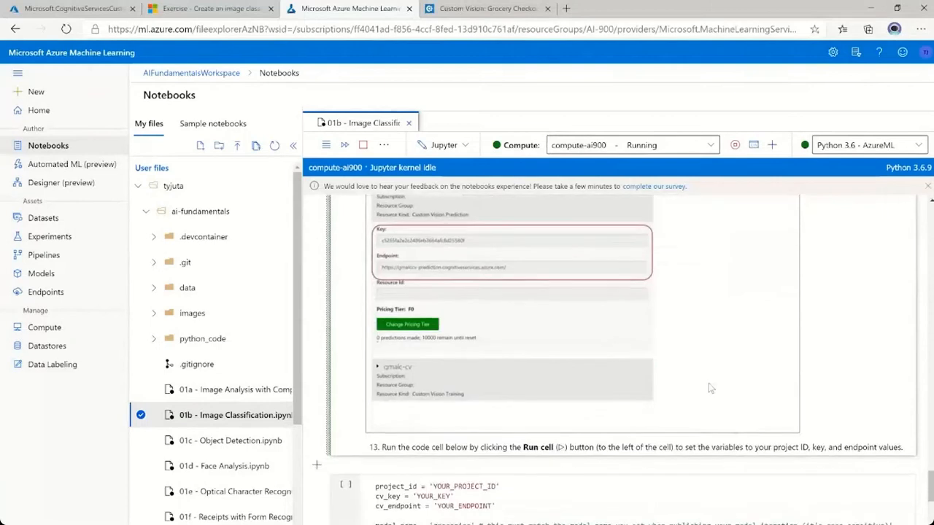
{"action": "scroll", "coordinate": [711, 388], "scroll_direction": "down", "scroll_amount": 2}
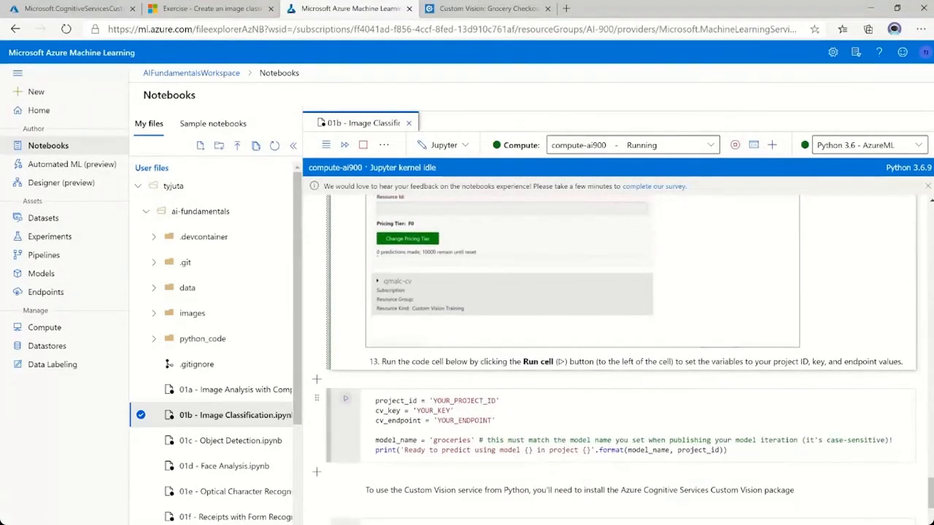
{"action": "left_click", "coordinate": [433, 400]}
{"action": "left_click_drag", "start_coordinate": [433, 436], "coordinate": [493, 436]}
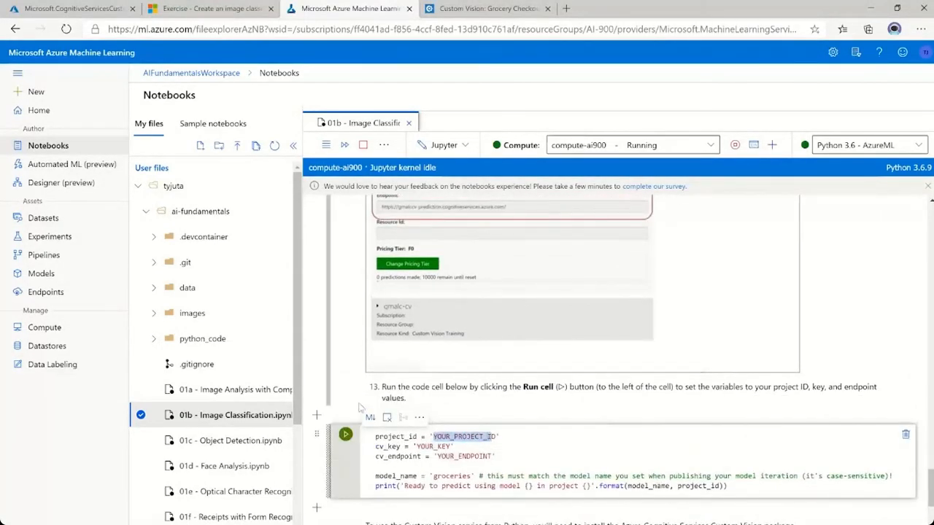
{"action": "key", "text": "BackSpace"}
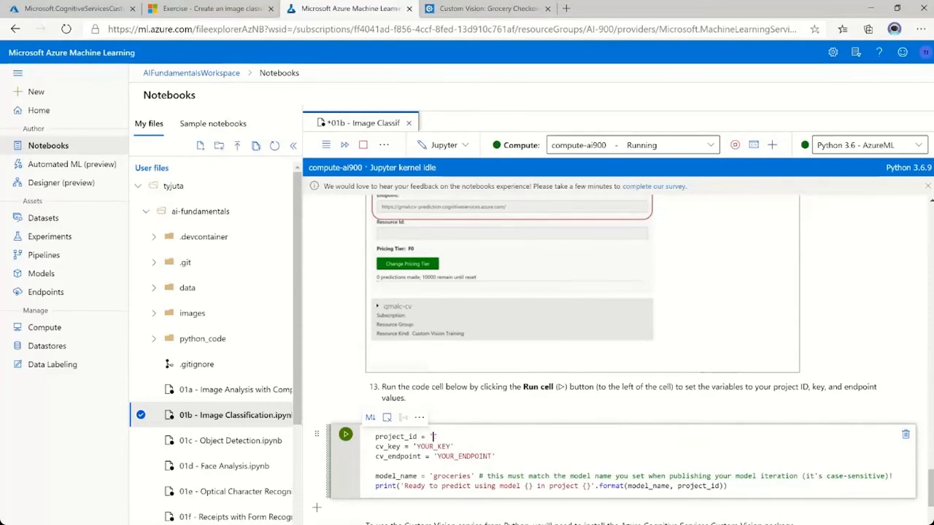
{"action": "key", "text": "ctrl+v"}
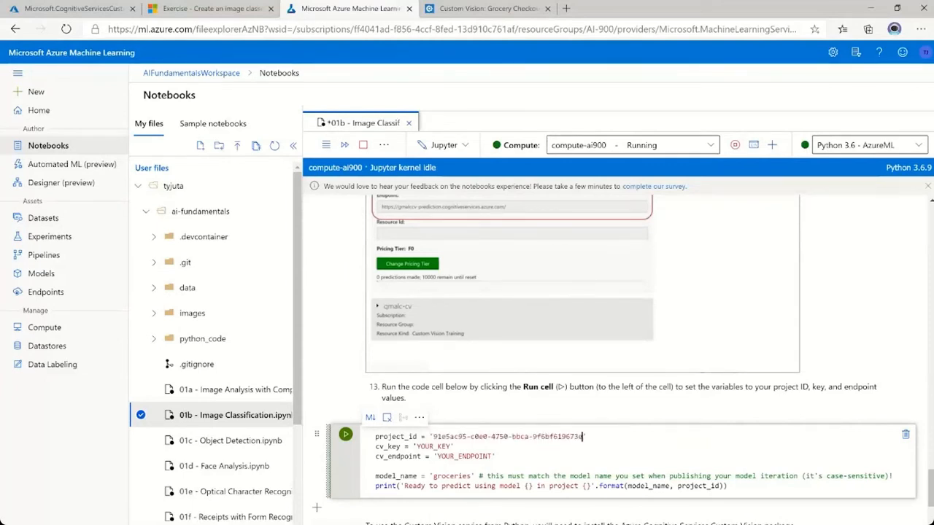
Check the notebook's steps for the key and endpoint, and copy the aifundamentalscust-Prediction resource's key from the Custom Vision portal settings.
{"action": "scroll", "coordinate": [738, 286], "scroll_direction": "up", "scroll_amount": 3}
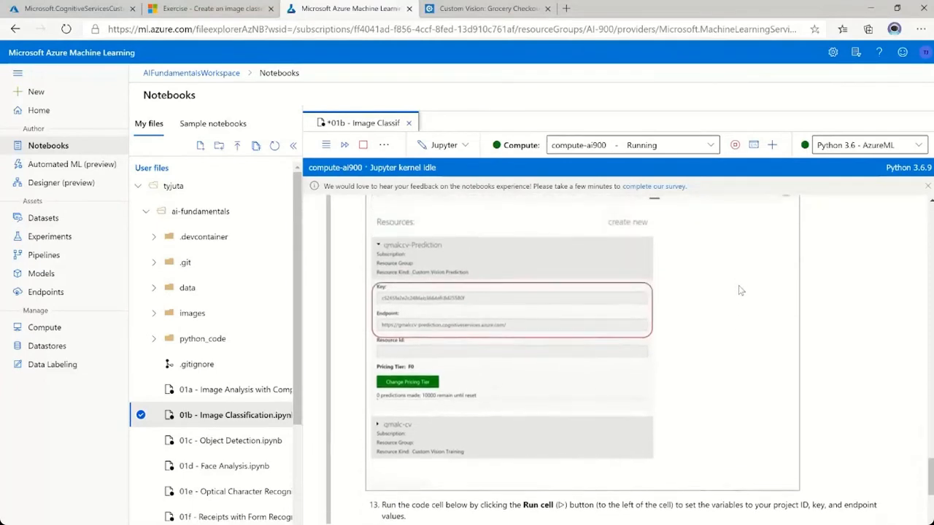
{"action": "scroll", "coordinate": [739, 285], "scroll_direction": "up", "scroll_amount": 4}
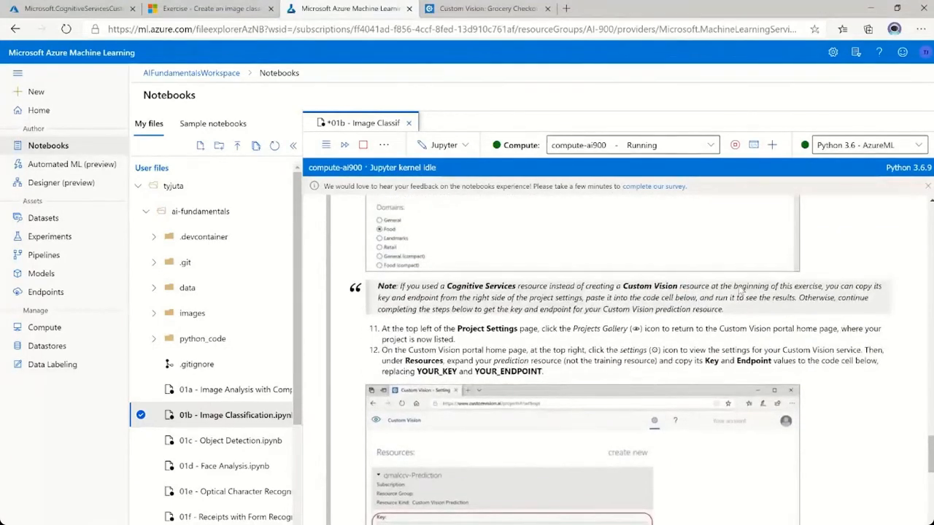
{"action": "scroll", "coordinate": [738, 290], "scroll_direction": "up", "scroll_amount": 2}
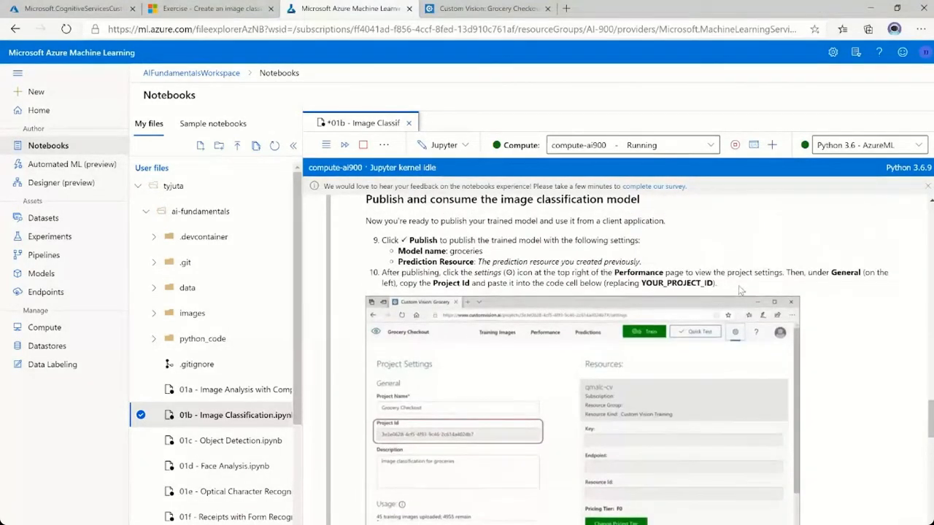
{"action": "scroll", "coordinate": [550, 385], "scroll_direction": "down", "scroll_amount": 4}
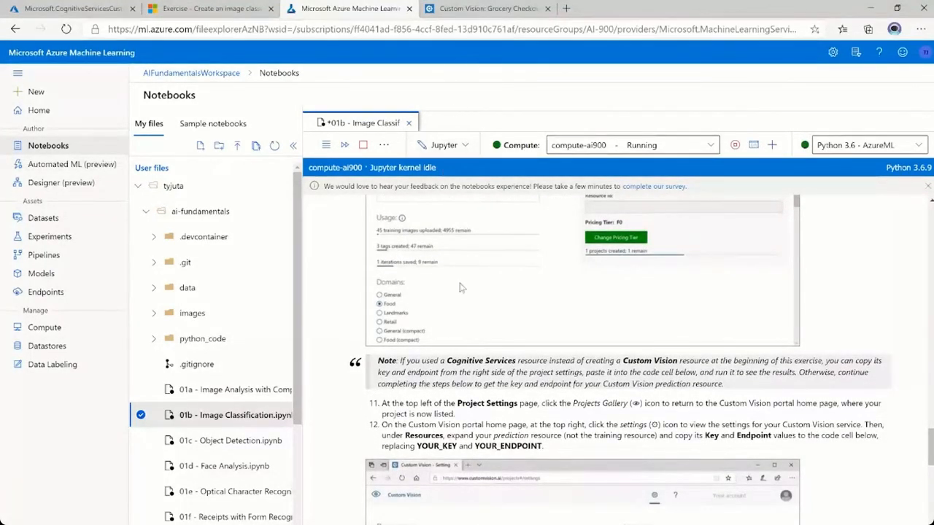
{"action": "scroll", "coordinate": [464, 267], "scroll_direction": "down", "scroll_amount": 7}
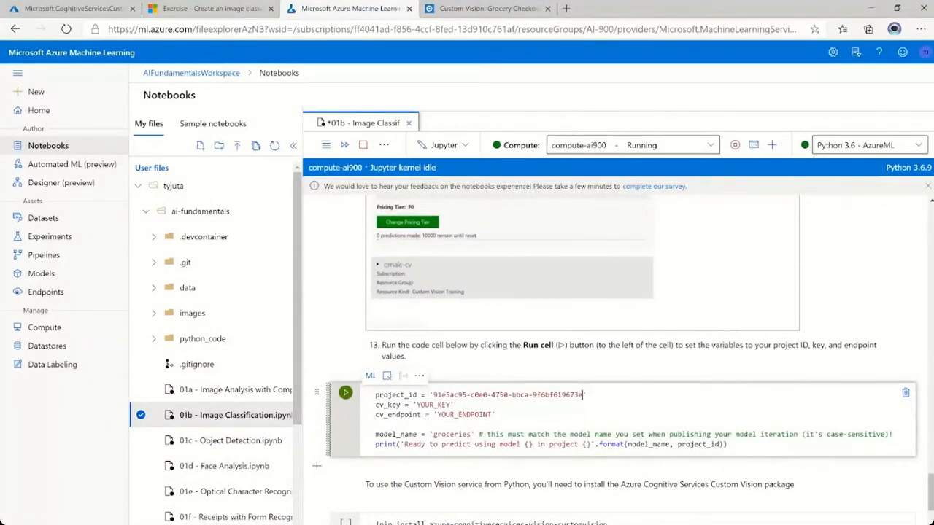
{"action": "left_click", "coordinate": [472, 9]}
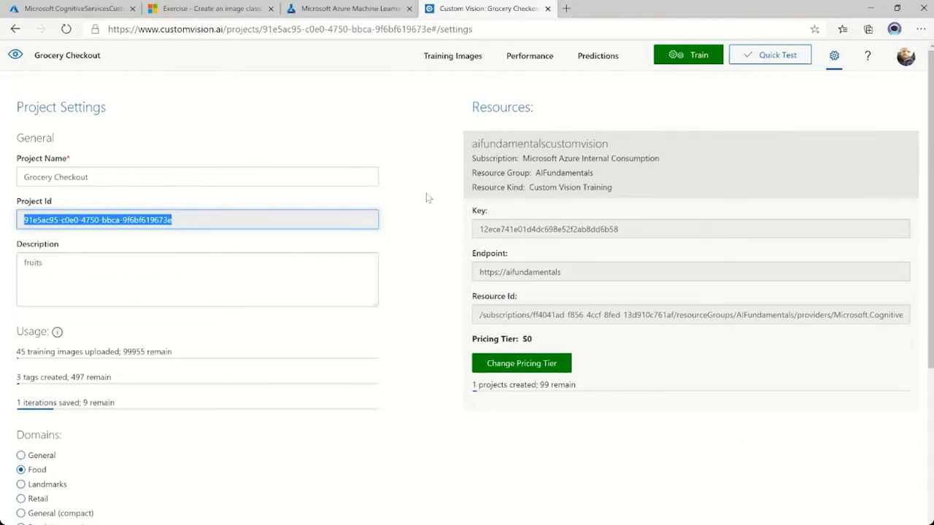
{"action": "left_click", "coordinate": [16, 56]}
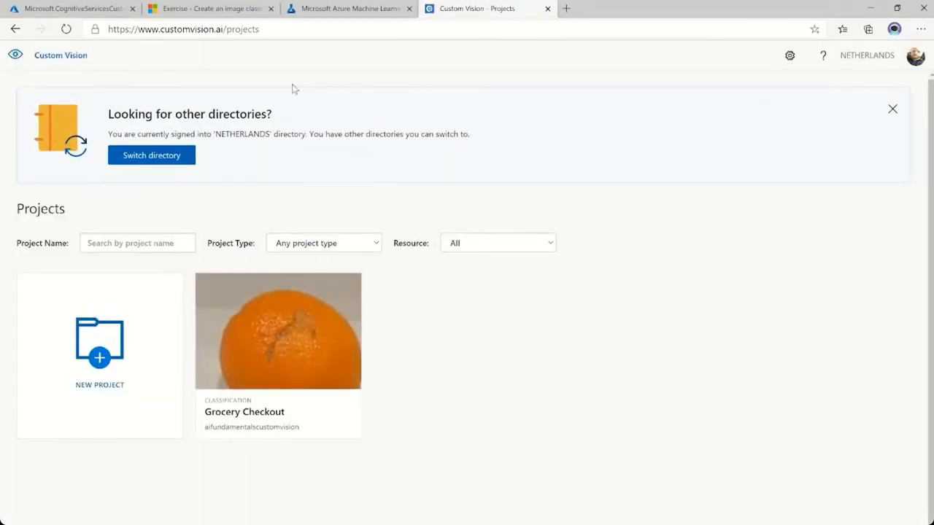
{"action": "left_click", "coordinate": [790, 57]}
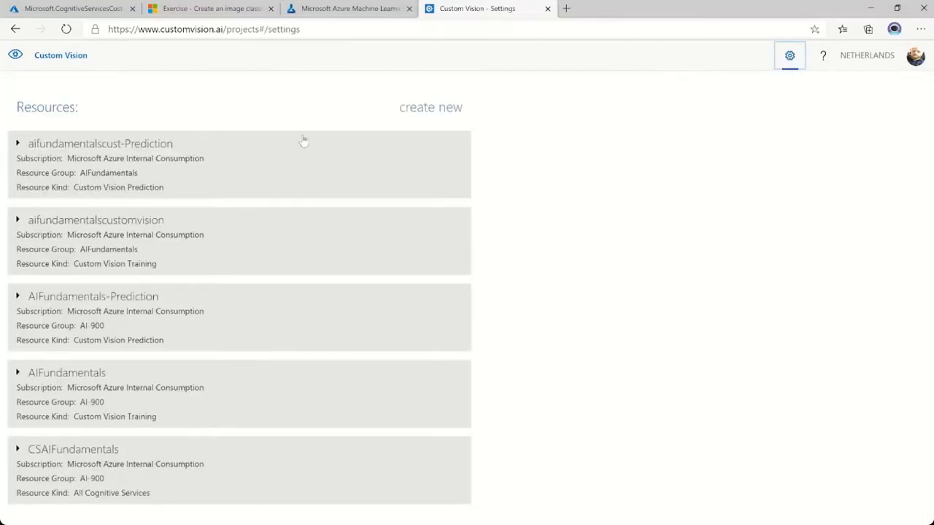
{"action": "left_click", "coordinate": [80, 151]}
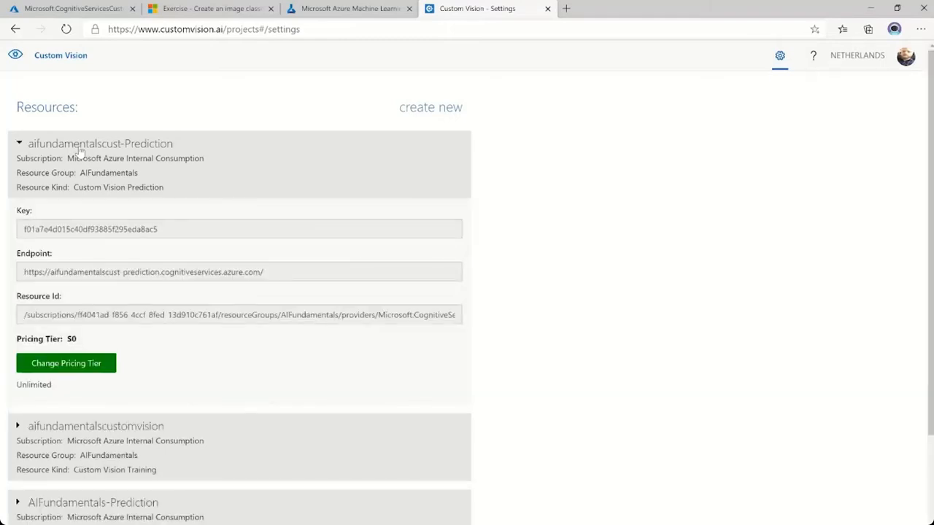
{"action": "left_click_drag", "start_coordinate": [23, 229], "coordinate": [159, 229]}
{"action": "key", "text": "ctrl+c"}
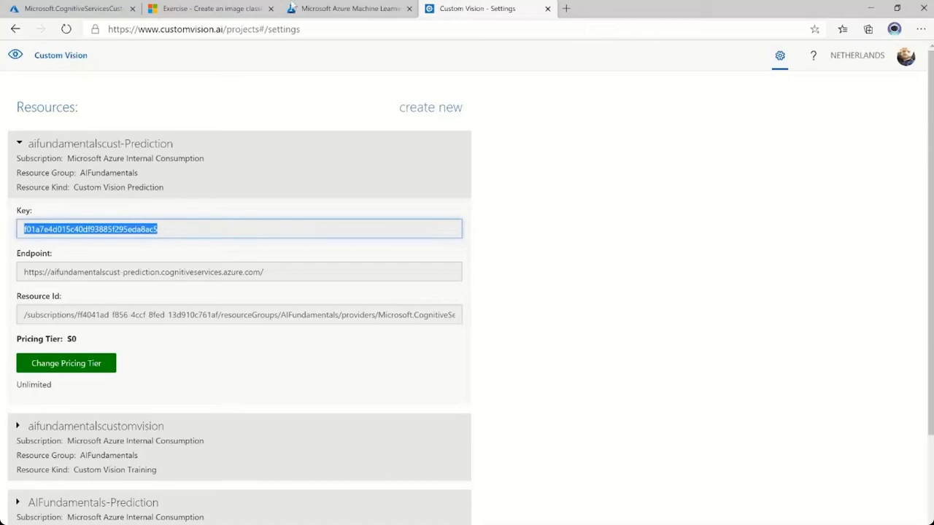
Replace the YOUR_KEY placeholder for cv_key in the notebook with the copied prediction resource API key.
{"action": "left_click", "coordinate": [343, 8]}
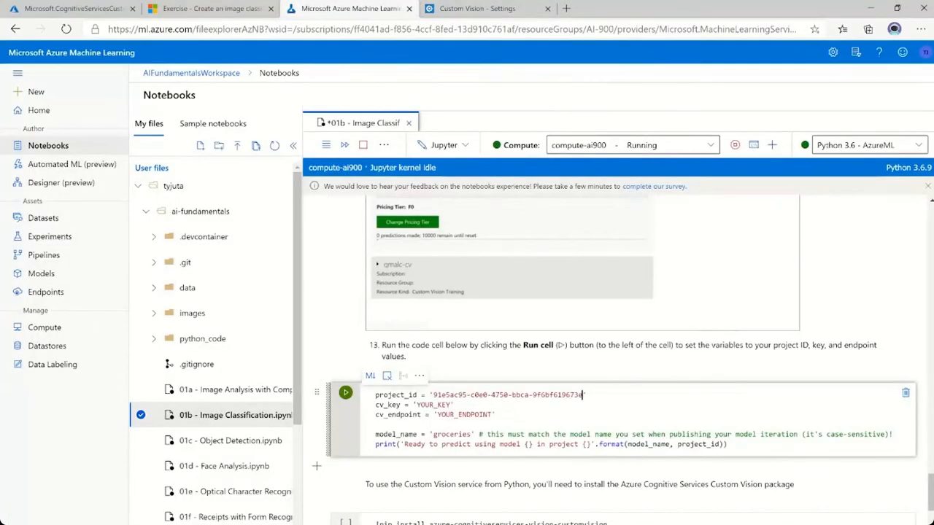
{"action": "left_click", "coordinate": [415, 405]}
{"action": "key", "text": "ctrl+shift+Right"}
{"action": "key", "text": "ctrl+v"}
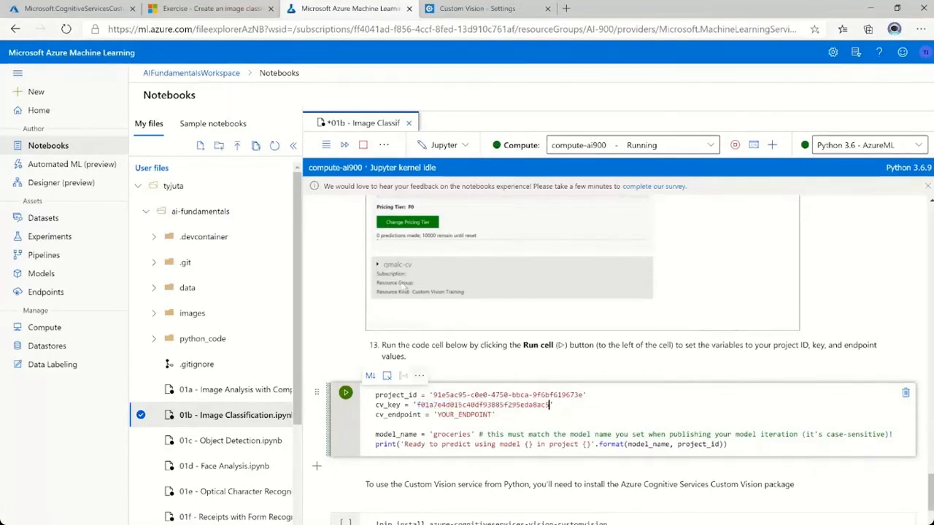
{"action": "left_click", "coordinate": [487, 9]}
{"action": "left_click_drag", "start_coordinate": [263, 272], "coordinate": [24, 272]}
{"action": "key", "text": "ctrl+c"}
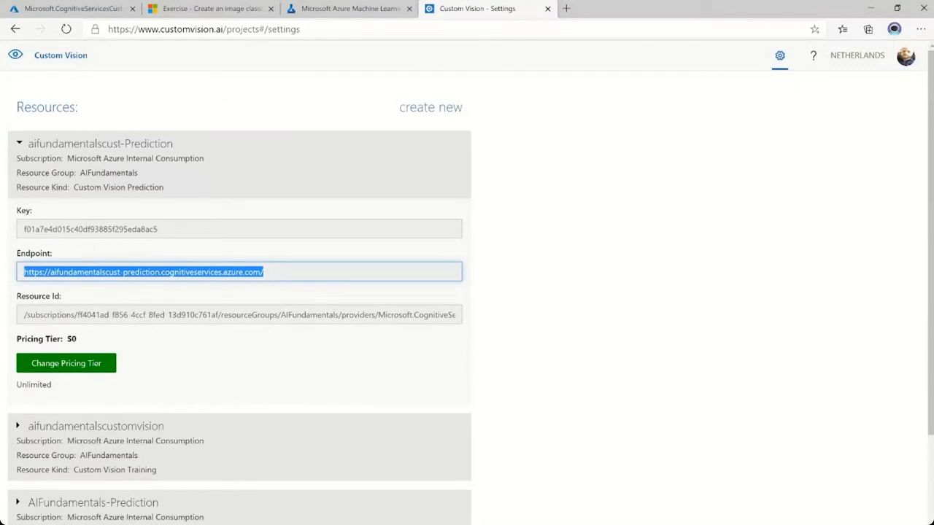
{"action": "left_click", "coordinate": [356, 8]}
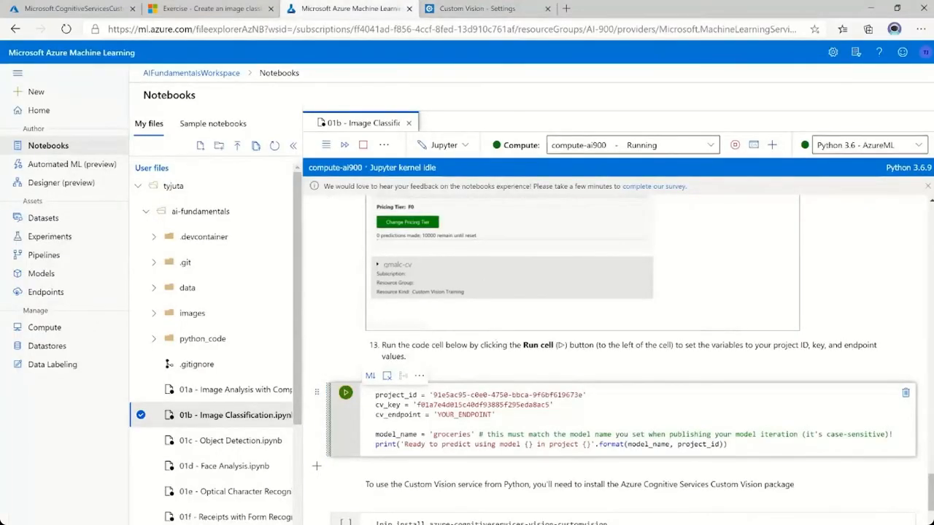
{"action": "double_click", "coordinate": [464, 414]}
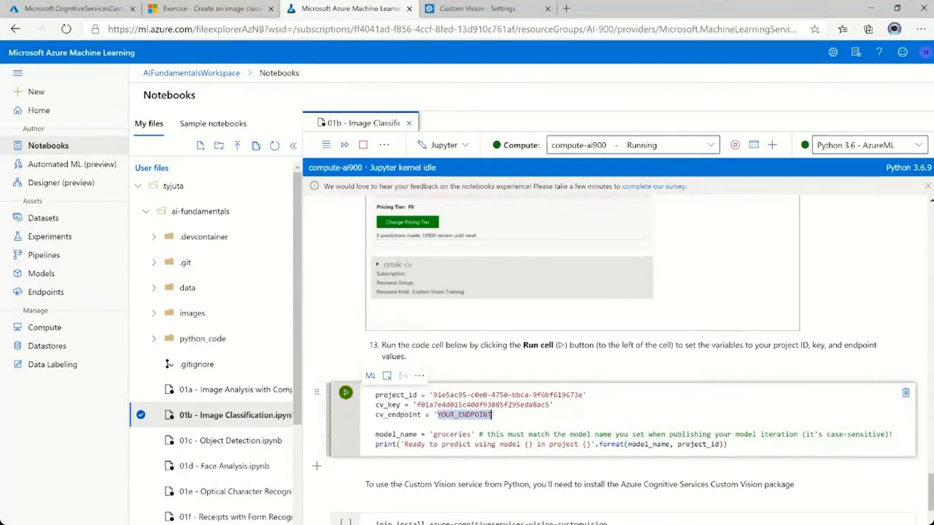
{"action": "key", "text": "ctrl+v"}
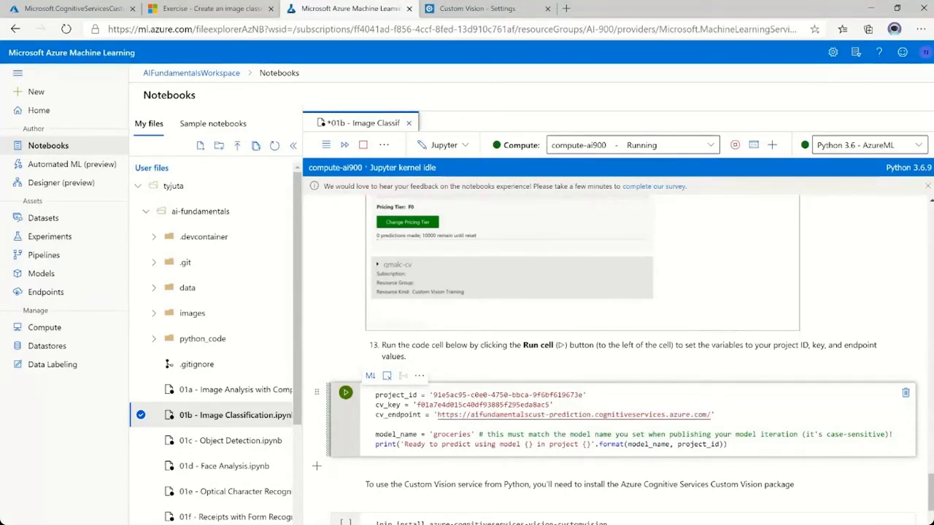
{"action": "scroll", "coordinate": [525, 405], "scroll_direction": "down", "scroll_amount": 1}
{"action": "left_click", "coordinate": [351, 386]}
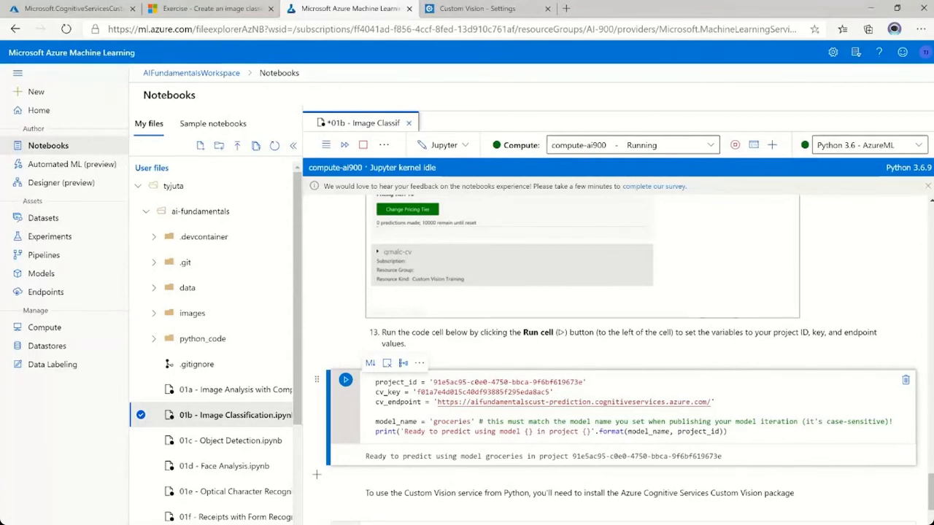
Run the notebook cell that installs the azure-cognitiveservices-vision-customvision package and check its installation output.
{"action": "left_click_drag", "start_coordinate": [531, 456], "coordinate": [589, 456]}
{"action": "left_click", "coordinate": [589, 456]}
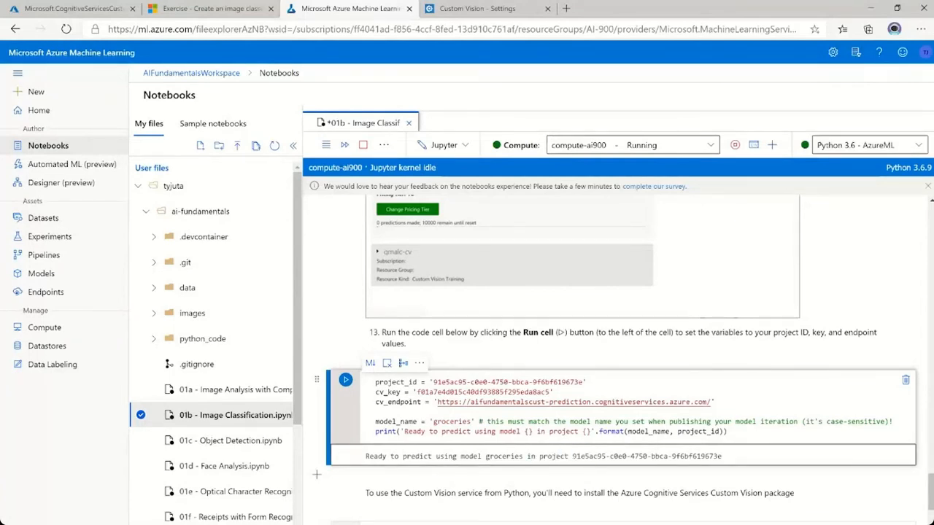
{"action": "scroll", "coordinate": [620, 357], "scroll_direction": "down", "scroll_amount": 3}
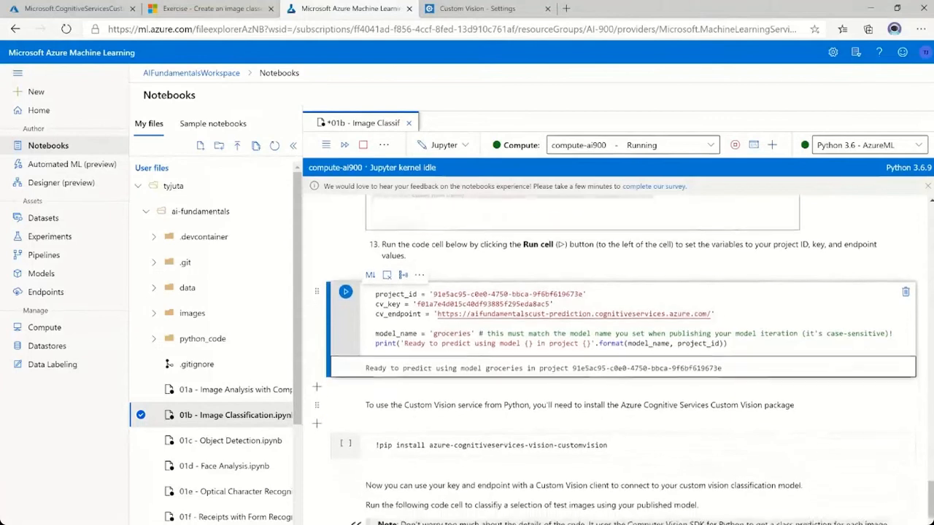
{"action": "scroll", "coordinate": [373, 334], "scroll_direction": "down", "scroll_amount": 3}
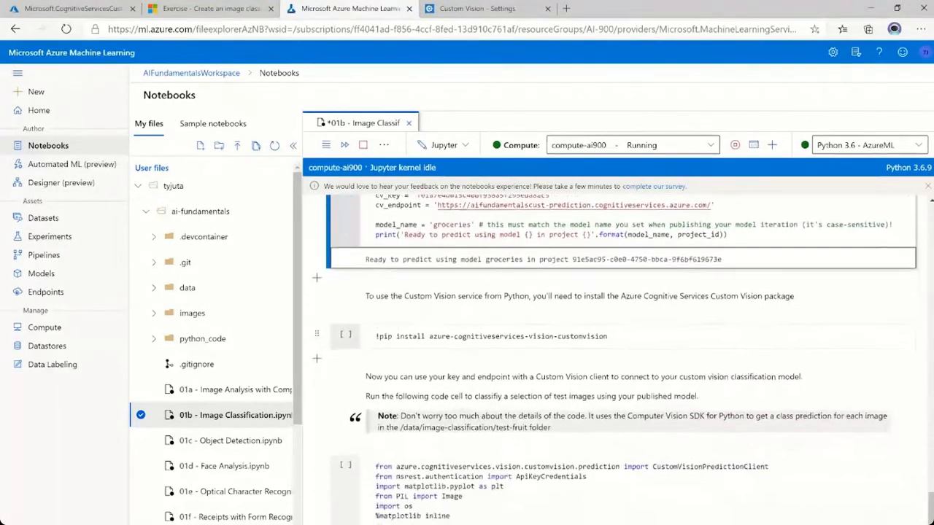
{"action": "left_click", "coordinate": [362, 306]}
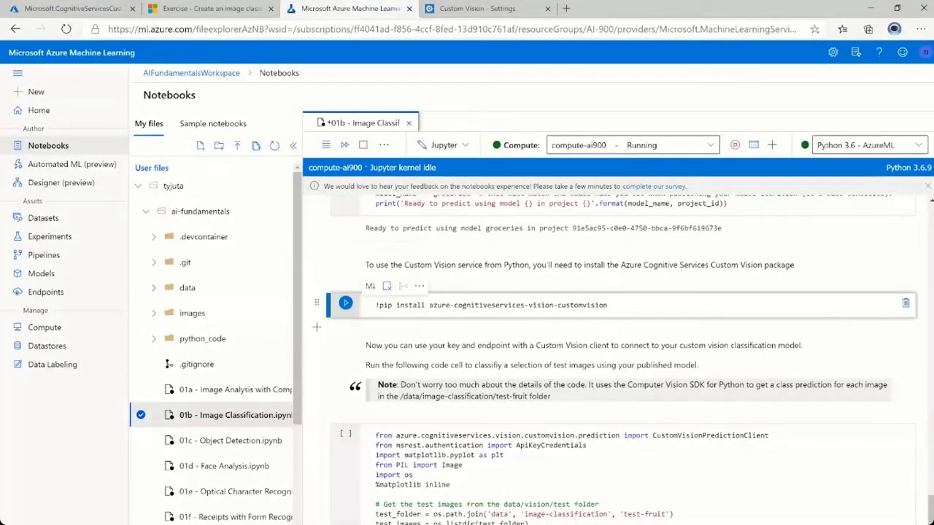
{"action": "left_click", "coordinate": [344, 303]}
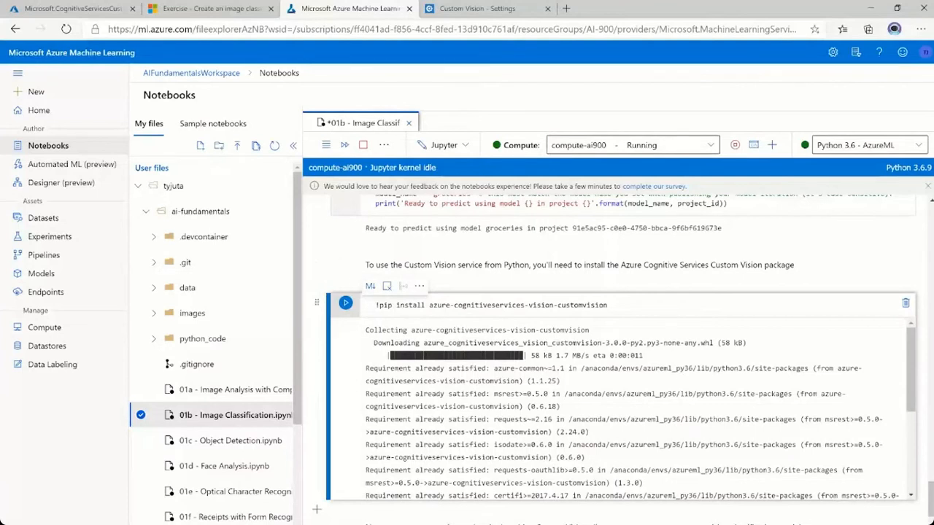
{"action": "scroll", "coordinate": [620, 408], "scroll_direction": "down", "scroll_amount": 5}
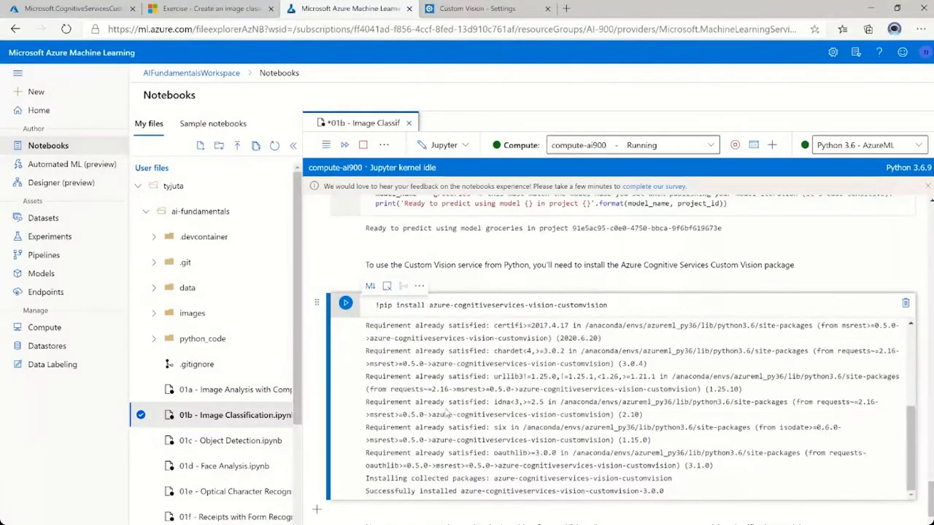
Review the CustomVisionPredictionClient code cell and run it to classify the images in the test-fruit folder.
{"action": "scroll", "coordinate": [368, 519], "scroll_direction": "down", "scroll_amount": 3}
{"action": "scroll", "coordinate": [369, 519], "scroll_direction": "down", "scroll_amount": 6}
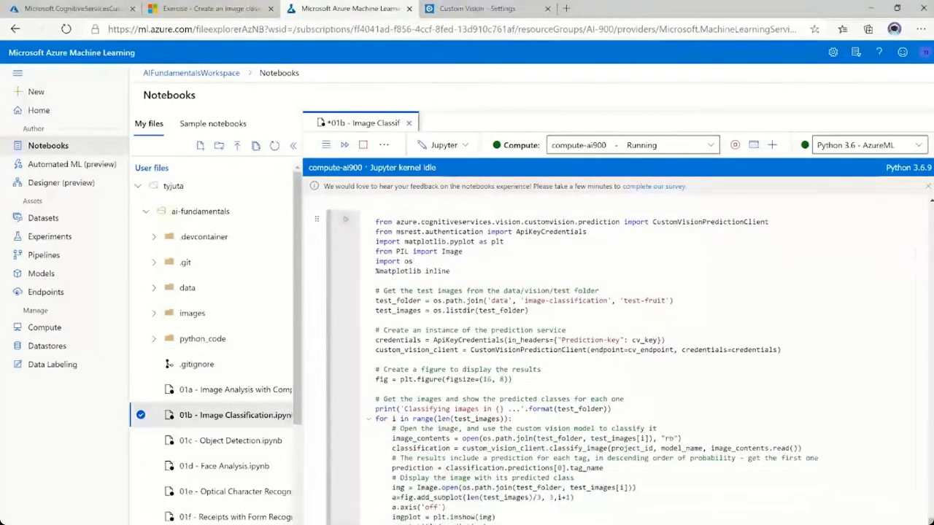
{"action": "scroll", "coordinate": [602, 350], "scroll_direction": "up", "scroll_amount": 1}
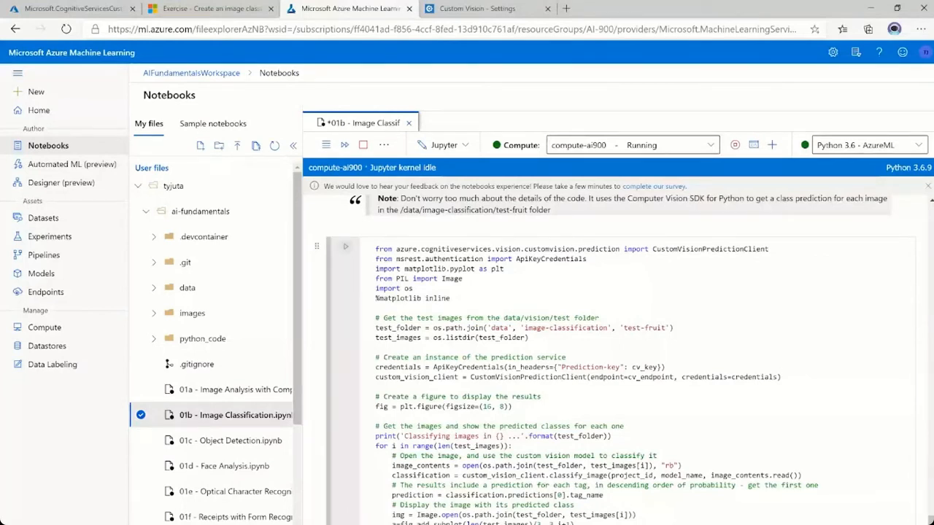
{"action": "scroll", "coordinate": [615, 350], "scroll_direction": "down", "scroll_amount": 1}
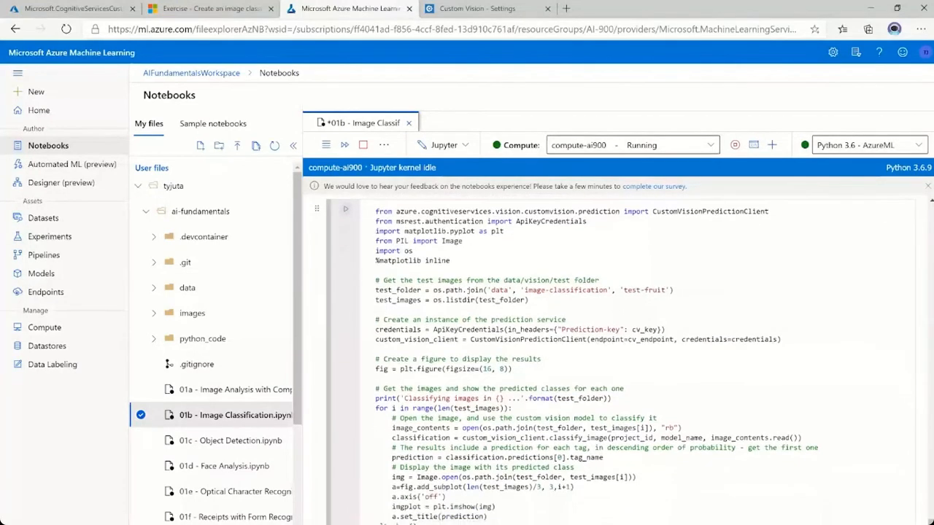
{"action": "scroll", "coordinate": [615, 350], "scroll_direction": "down", "scroll_amount": 1}
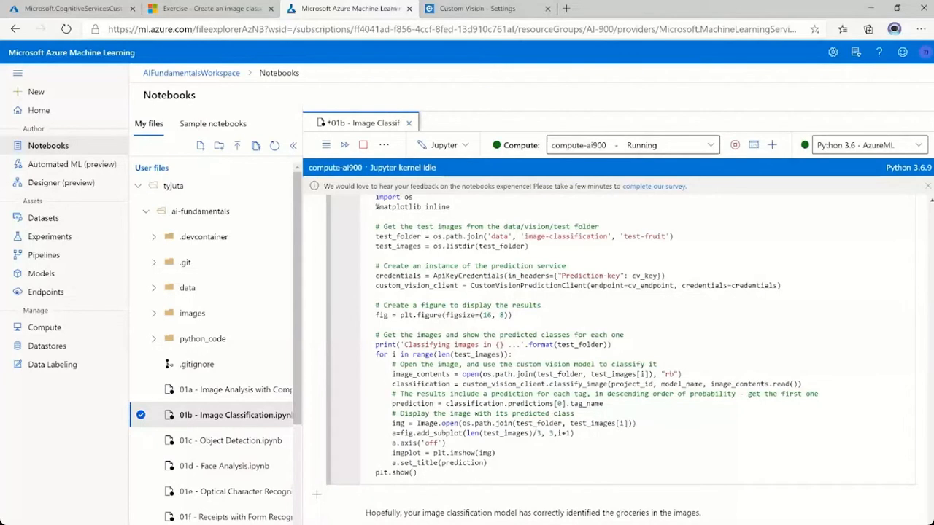
{"action": "scroll", "coordinate": [614, 356], "scroll_direction": "down", "scroll_amount": 1}
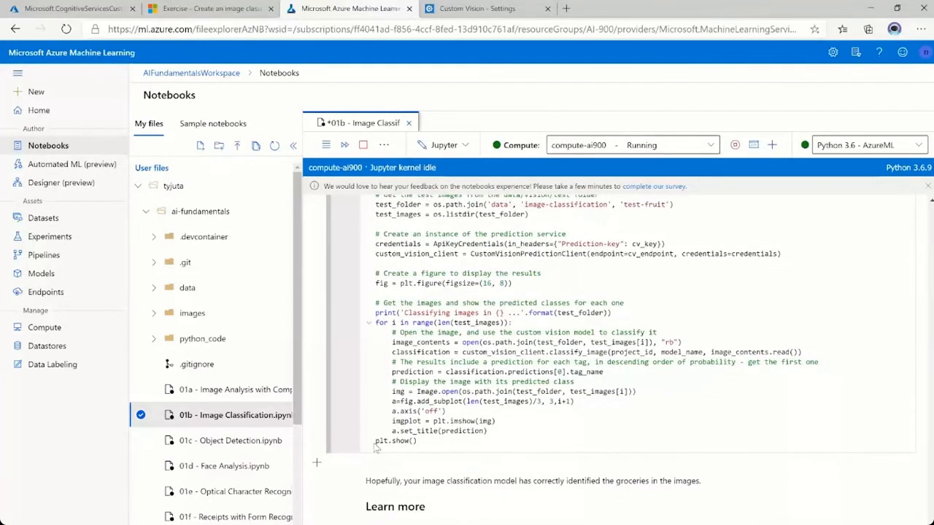
{"action": "left_click", "coordinate": [426, 447]}
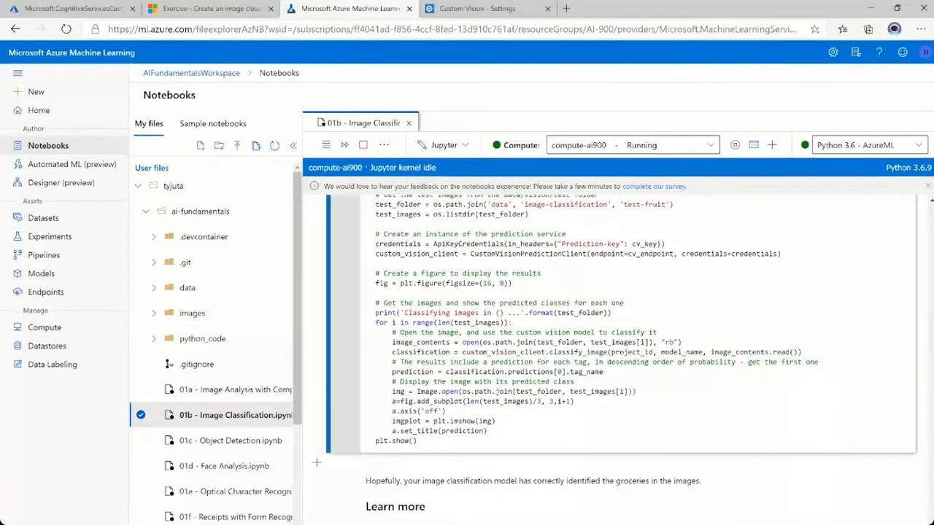
{"action": "scroll", "coordinate": [345, 276], "scroll_direction": "up", "scroll_amount": 5}
{"action": "left_click", "coordinate": [345, 276]}
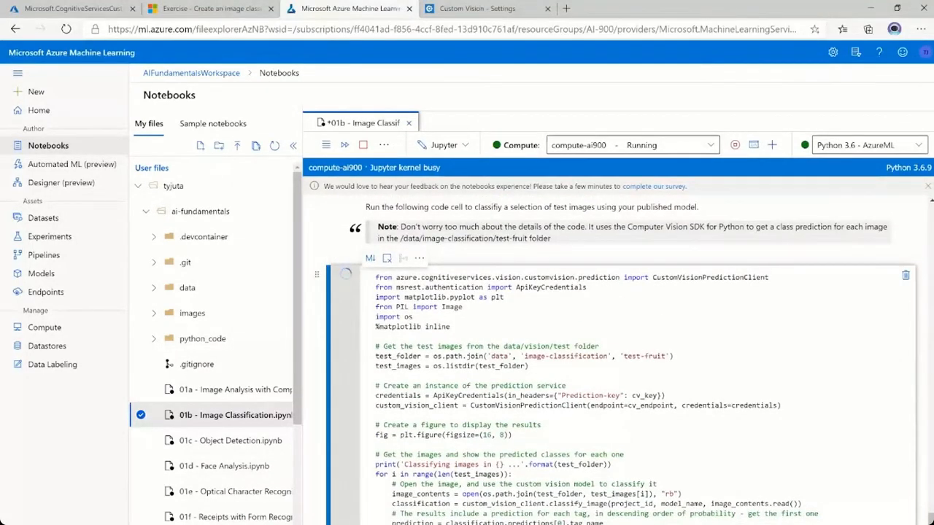
Examine the predicted class shown above each test fruit image in the classification cell's output.
{"action": "scroll", "coordinate": [345, 275], "scroll_direction": "down", "scroll_amount": 5}
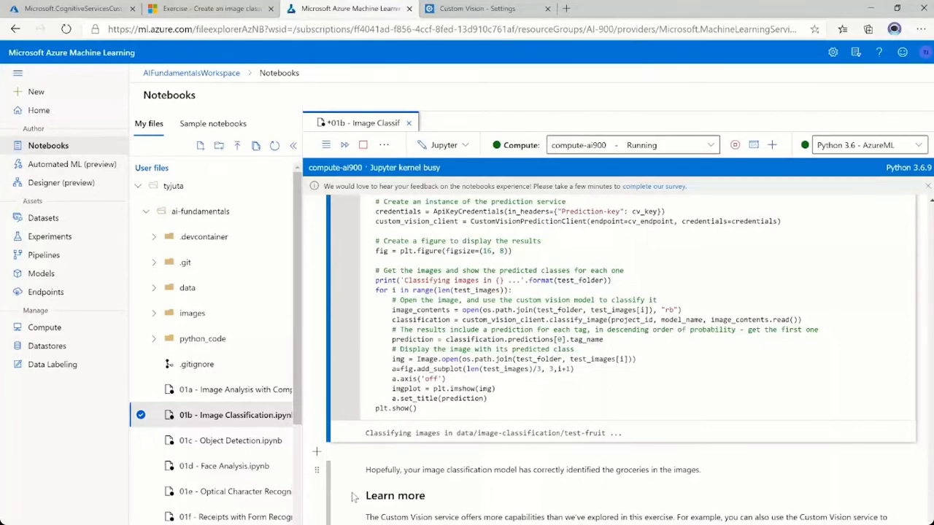
{"action": "scroll", "coordinate": [353, 496], "scroll_direction": "up", "scroll_amount": 4}
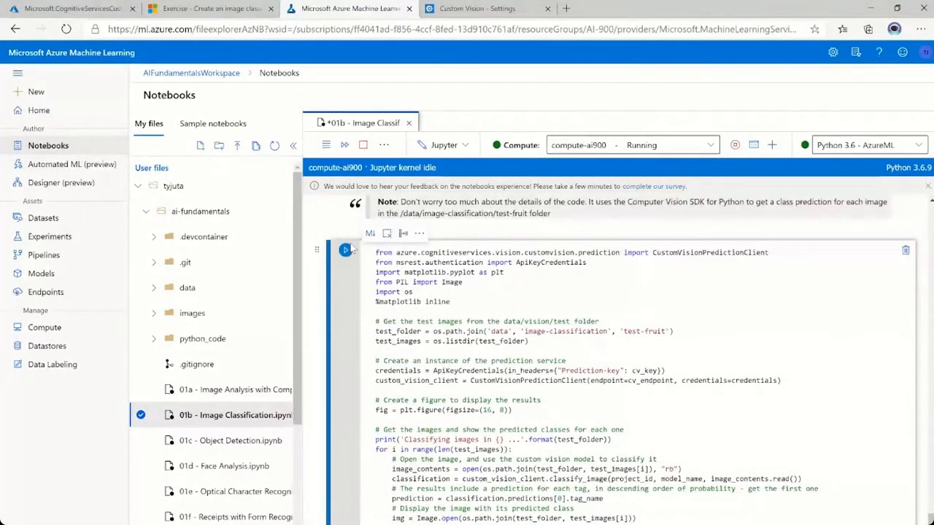
{"action": "scroll", "coordinate": [344, 355], "scroll_direction": "down", "scroll_amount": 1}
{"action": "scroll", "coordinate": [345, 359], "scroll_direction": "down", "scroll_amount": 3}
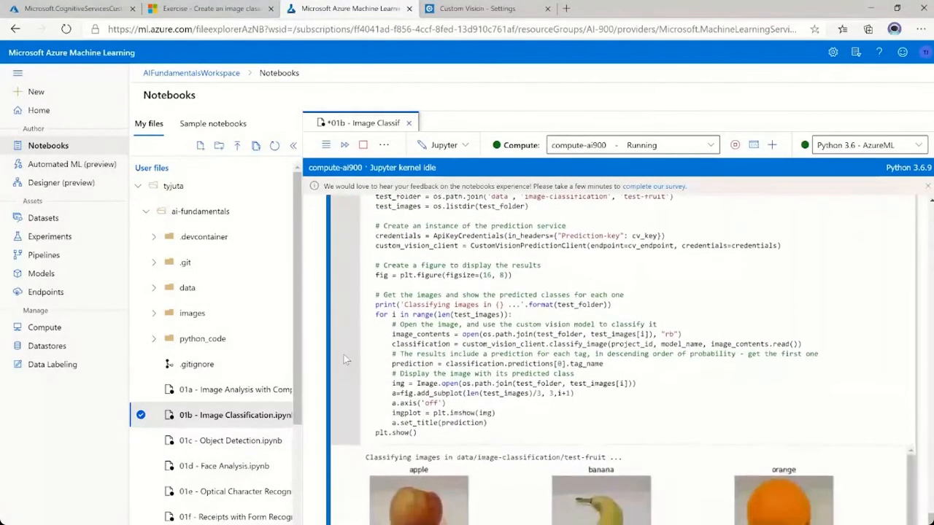
{"action": "scroll", "coordinate": [346, 359], "scroll_direction": "down", "scroll_amount": 1}
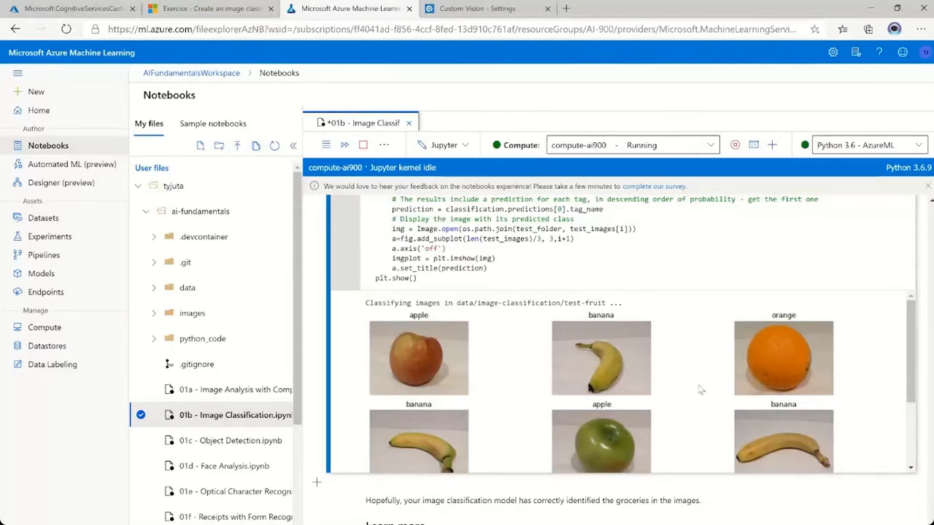
{"action": "left_click_drag", "start_coordinate": [911, 330], "coordinate": [921, 403]}
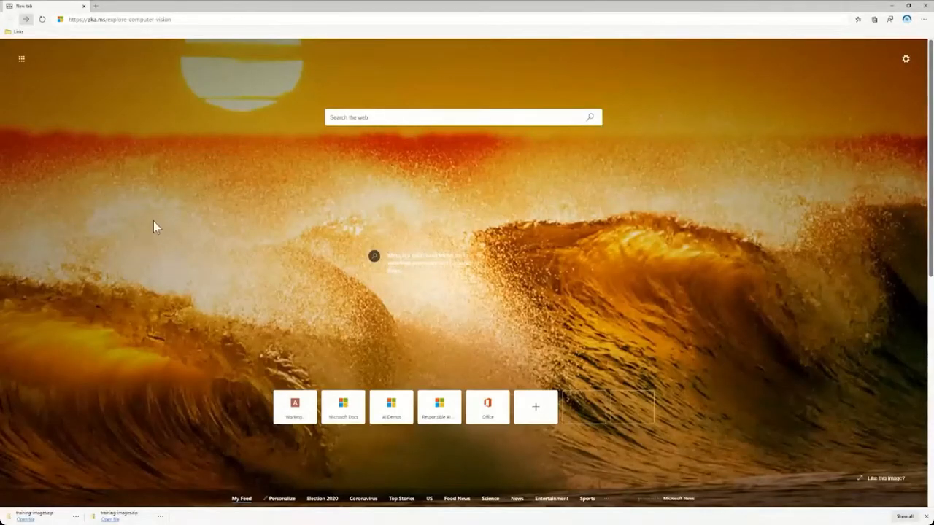
{"action": "left_click", "coordinate": [196, 20]}
{"action": "key", "text": "Return"}
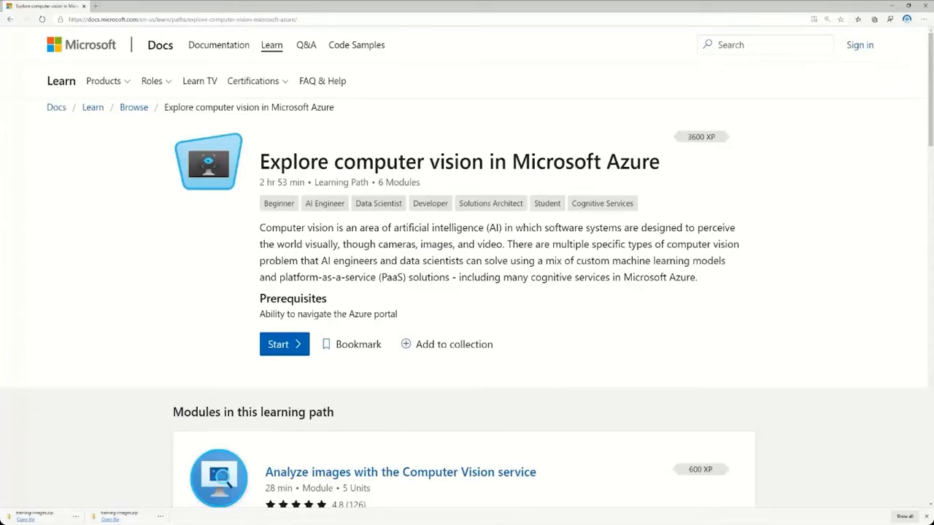
{"action": "scroll", "coordinate": [359, 256], "scroll_direction": "down", "scroll_amount": 4}
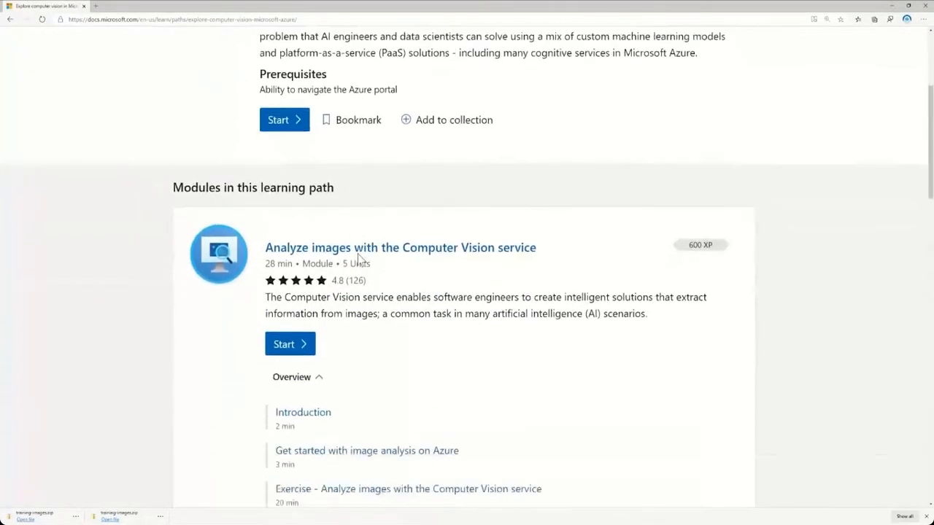
{"action": "scroll", "coordinate": [359, 258], "scroll_direction": "down", "scroll_amount": 1}
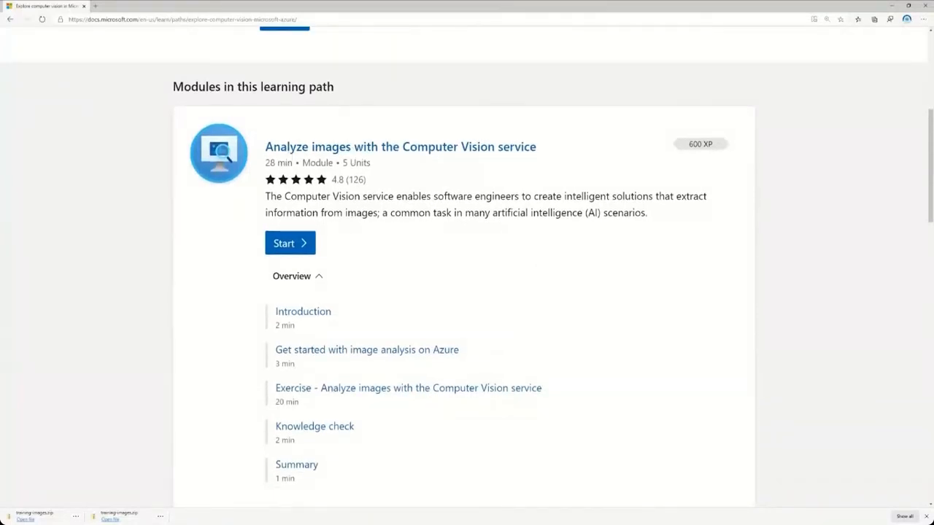
{"action": "scroll", "coordinate": [368, 293], "scroll_direction": "down", "scroll_amount": 6}
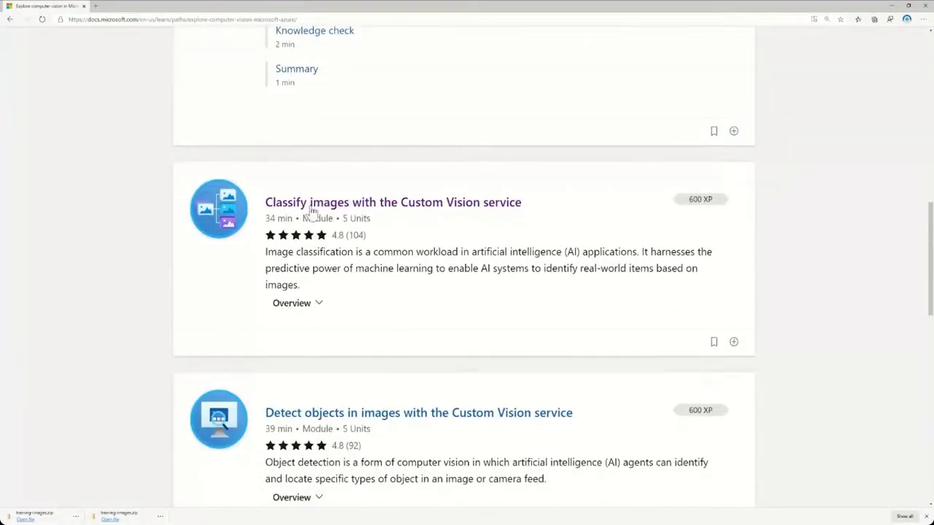
{"action": "scroll", "coordinate": [329, 316], "scroll_direction": "down", "scroll_amount": 4}
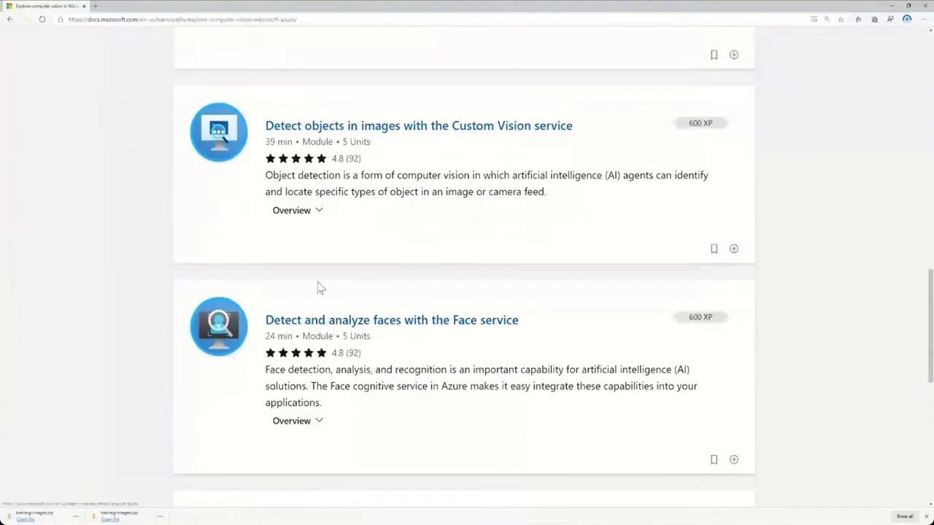
{"action": "scroll", "coordinate": [313, 292], "scroll_direction": "down", "scroll_amount": 1}
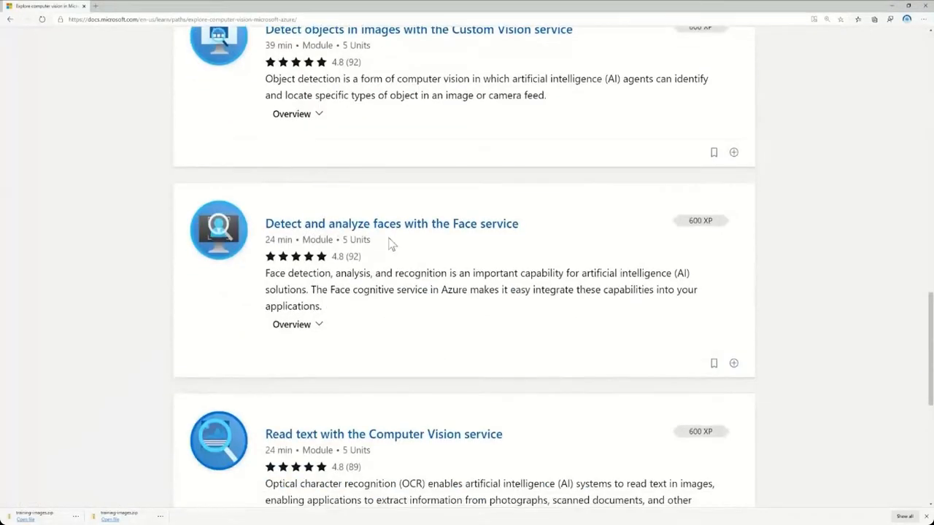
{"action": "scroll", "coordinate": [358, 329], "scroll_direction": "down", "scroll_amount": 3}
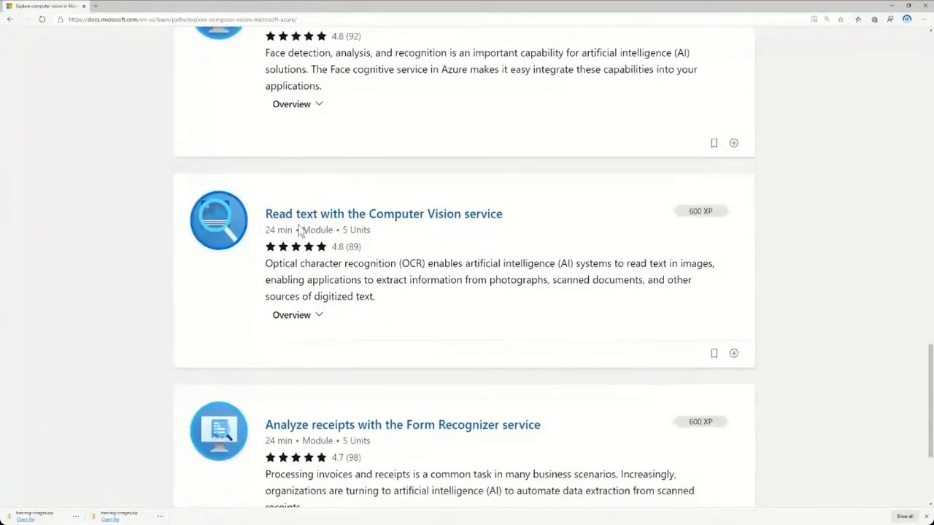
{"action": "scroll", "coordinate": [344, 323], "scroll_direction": "down", "scroll_amount": 3}
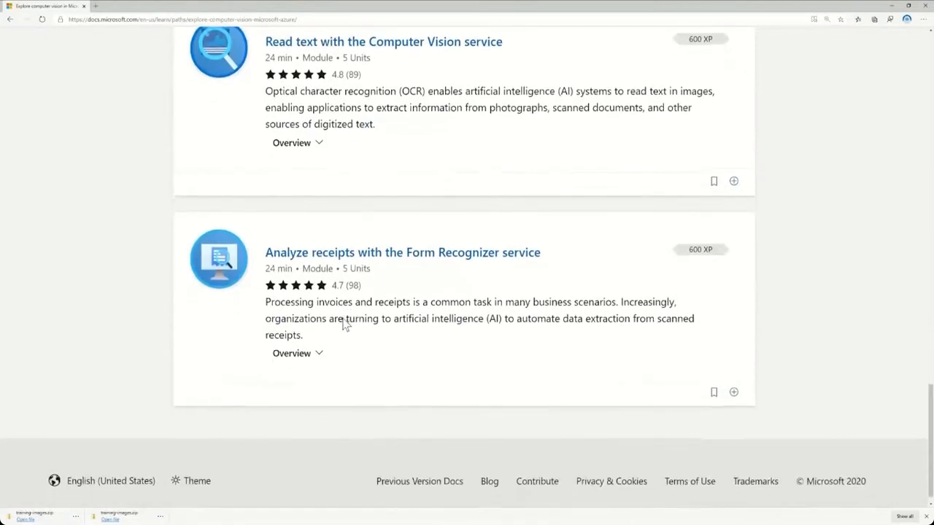
{"action": "scroll", "coordinate": [344, 323], "scroll_direction": "down", "scroll_amount": 1}
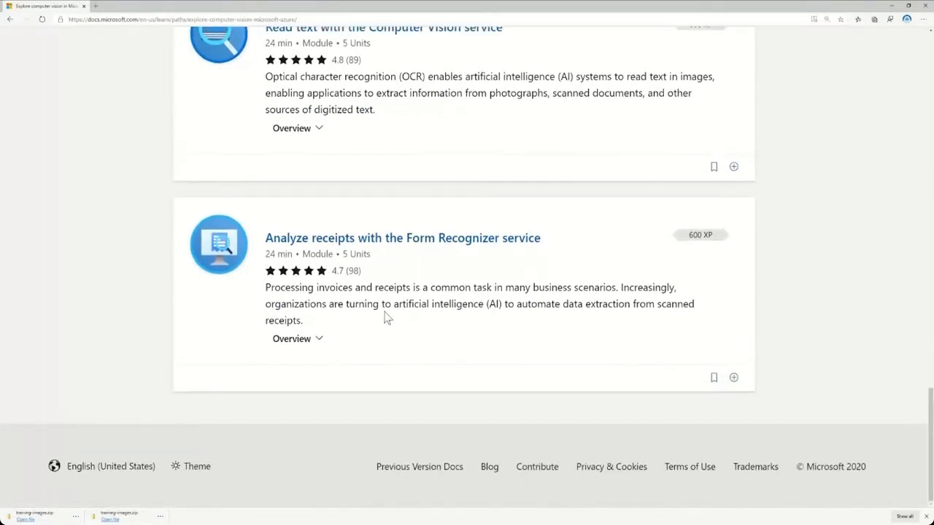
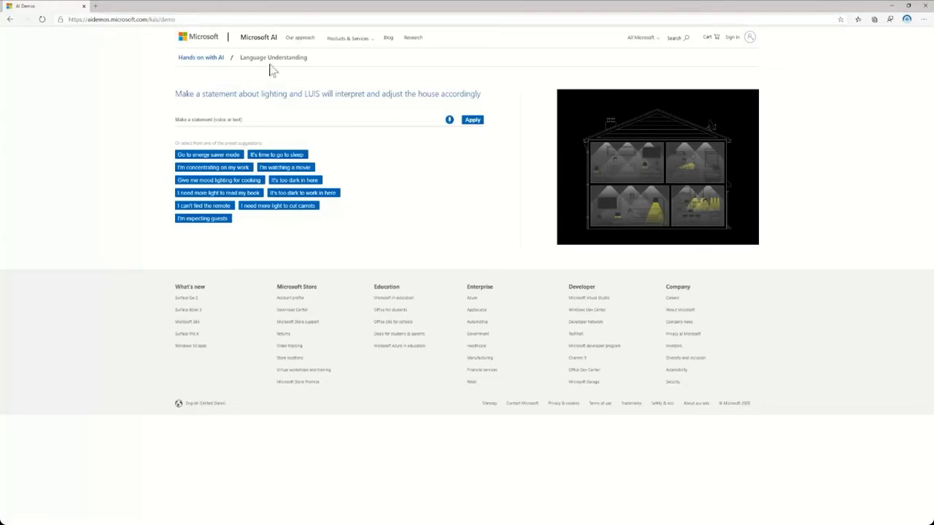
Start voice input for a lighting statement in the Language Understanding demo.
{"action": "left_click", "coordinate": [450, 120]}
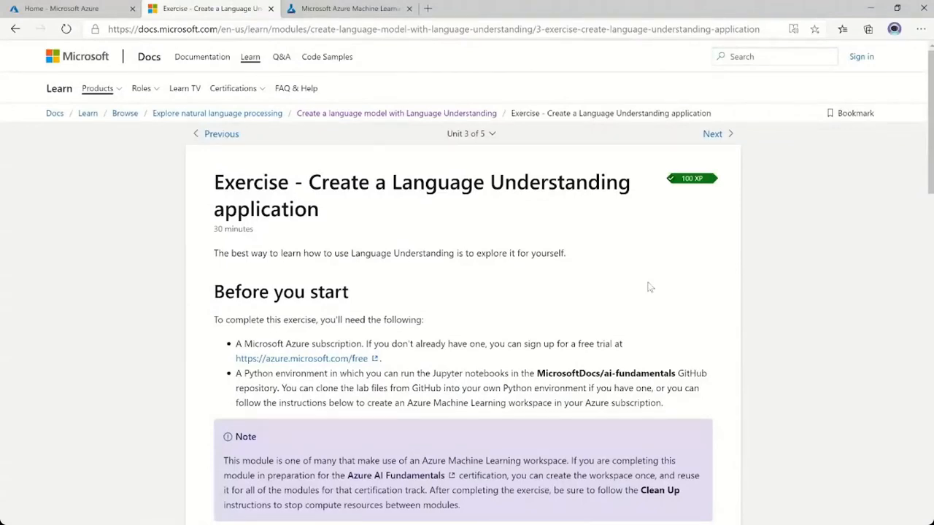
Open the 02d - Language Understanding notebook in Azure Machine Learning studio and highlight the Language Understanding service name in its resource creation instructions.
{"action": "left_click", "coordinate": [347, 10]}
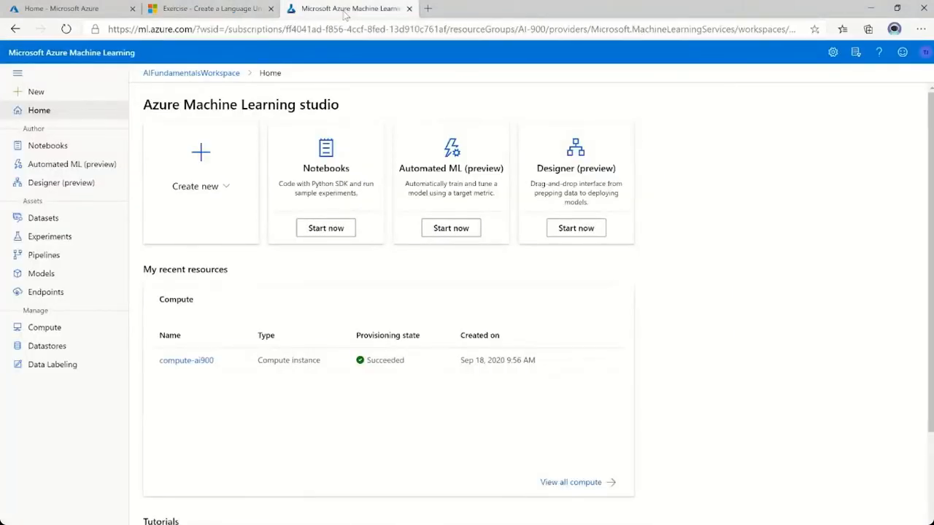
{"action": "left_click", "coordinate": [51, 149]}
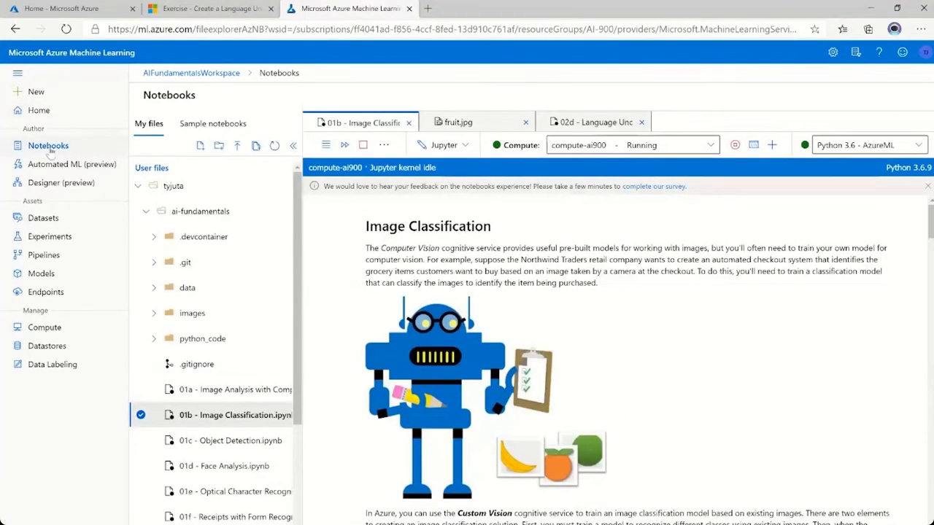
{"action": "scroll", "coordinate": [205, 339], "scroll_direction": "down", "scroll_amount": 3}
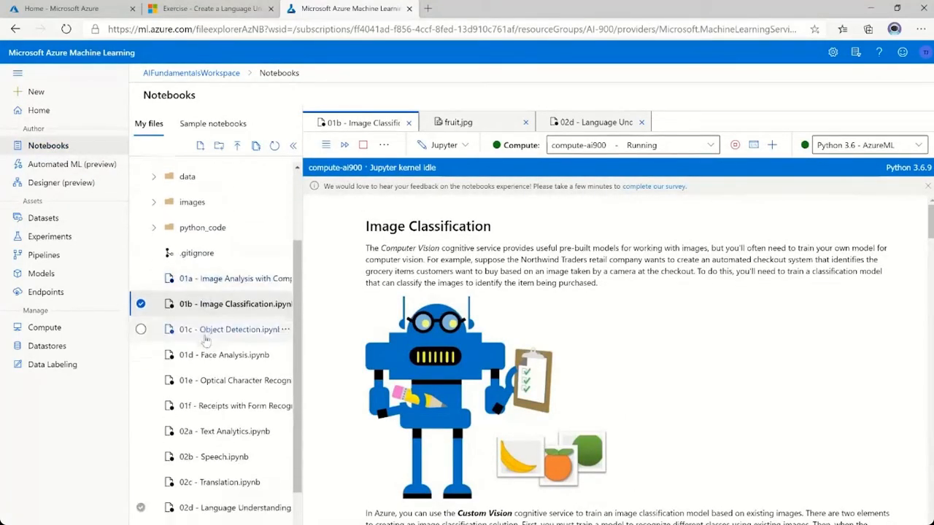
{"action": "scroll", "coordinate": [206, 339], "scroll_direction": "down", "scroll_amount": 2}
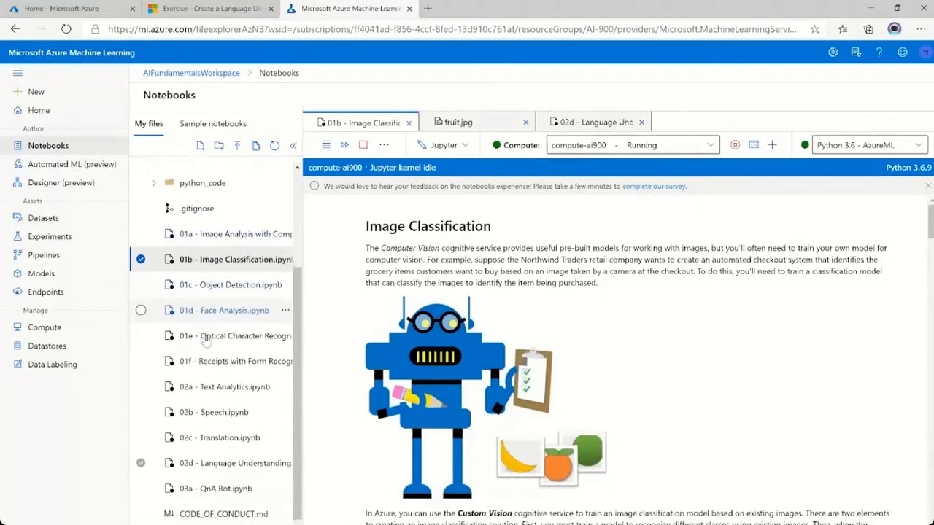
{"action": "left_click", "coordinate": [229, 461]}
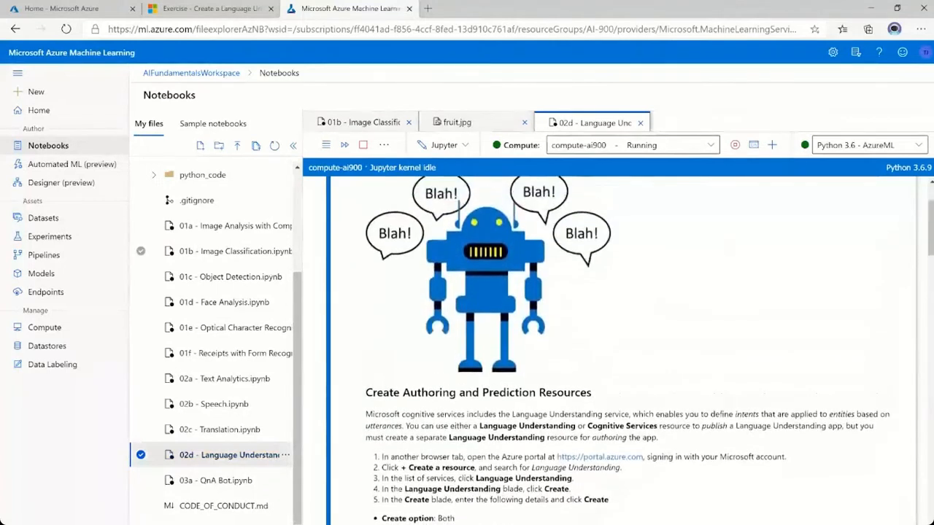
{"action": "scroll", "coordinate": [474, 363], "scroll_direction": "up", "scroll_amount": 2}
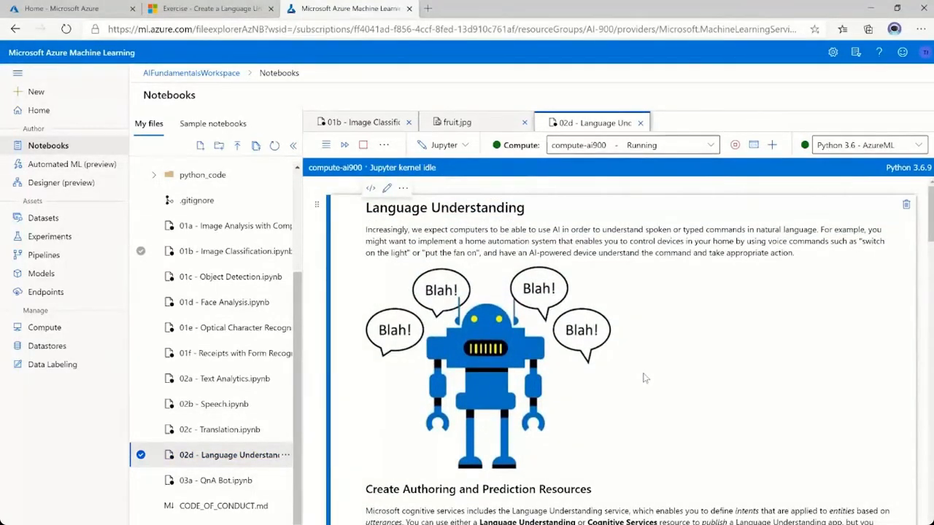
{"action": "scroll", "coordinate": [641, 409], "scroll_direction": "down", "scroll_amount": 3}
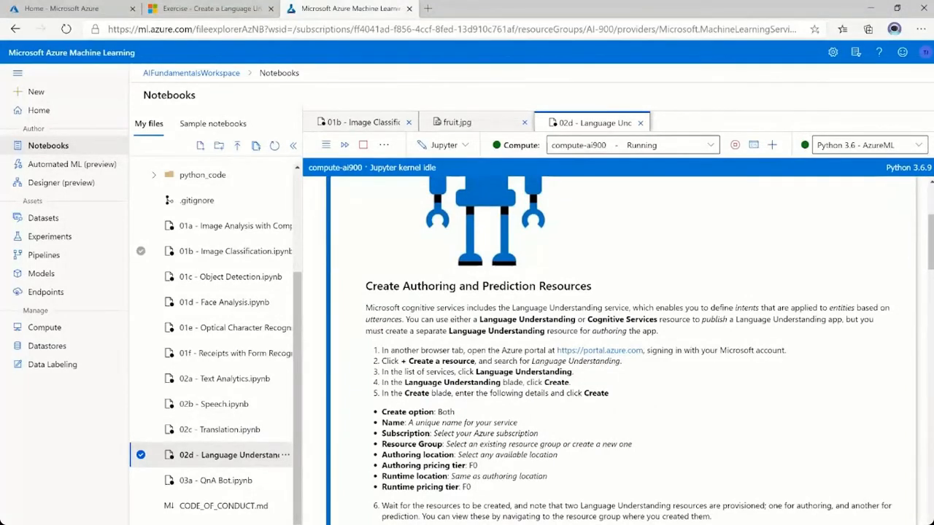
{"action": "left_click_drag", "start_coordinate": [476, 372], "coordinate": [573, 373]}
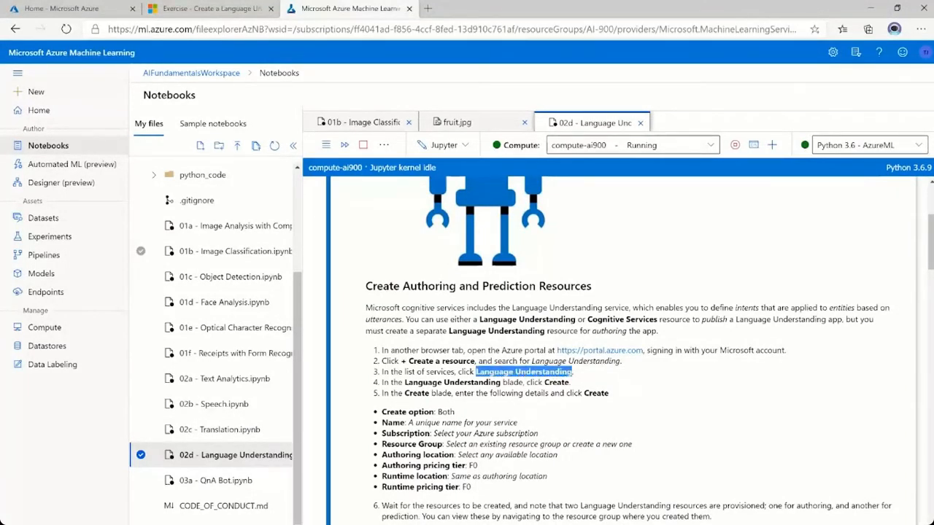
In the Azure portal, start creating a Language Understanding resource from the AIFundamentals resource group.
{"action": "left_click", "coordinate": [73, 9]}
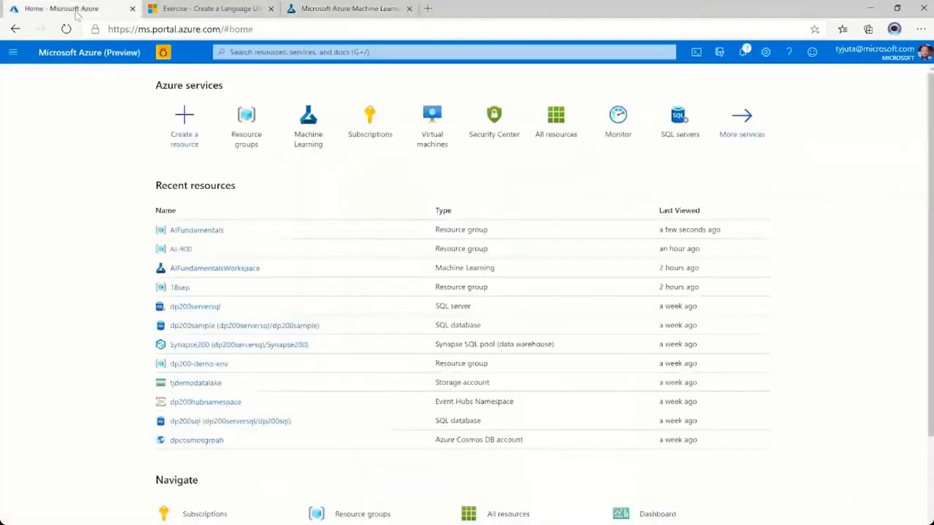
{"action": "left_click", "coordinate": [198, 230]}
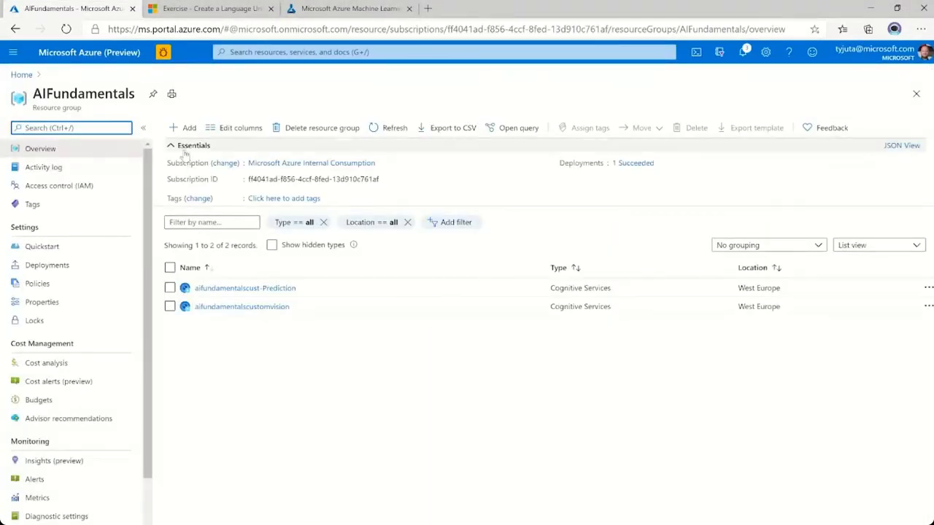
{"action": "left_click", "coordinate": [188, 128]}
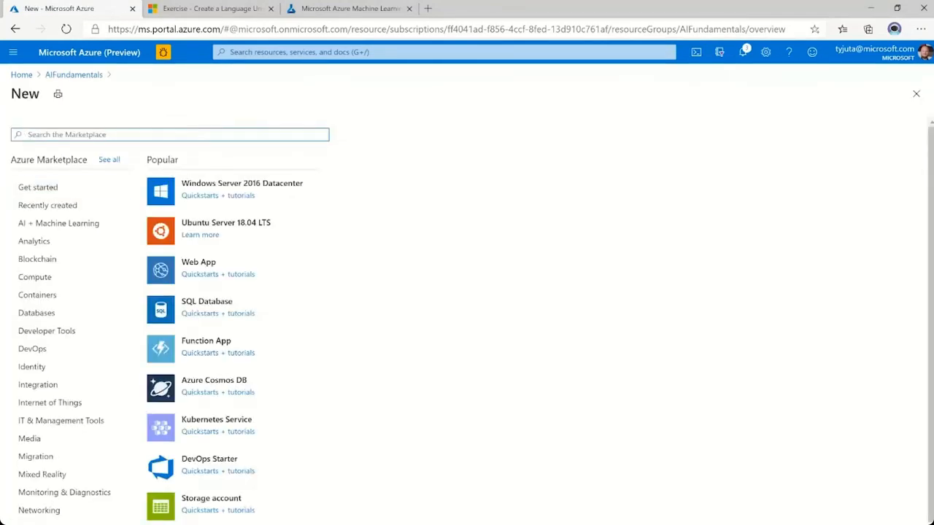
{"action": "key", "text": "ctrl+v"}
{"action": "key", "text": "ctrl+z"}
{"action": "type", "text": "Langu"}
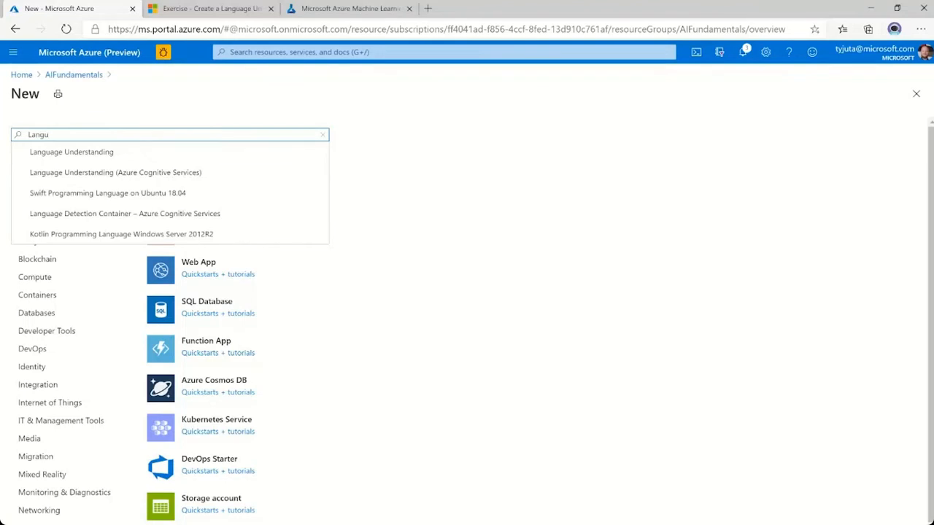
{"action": "left_click", "coordinate": [95, 153]}
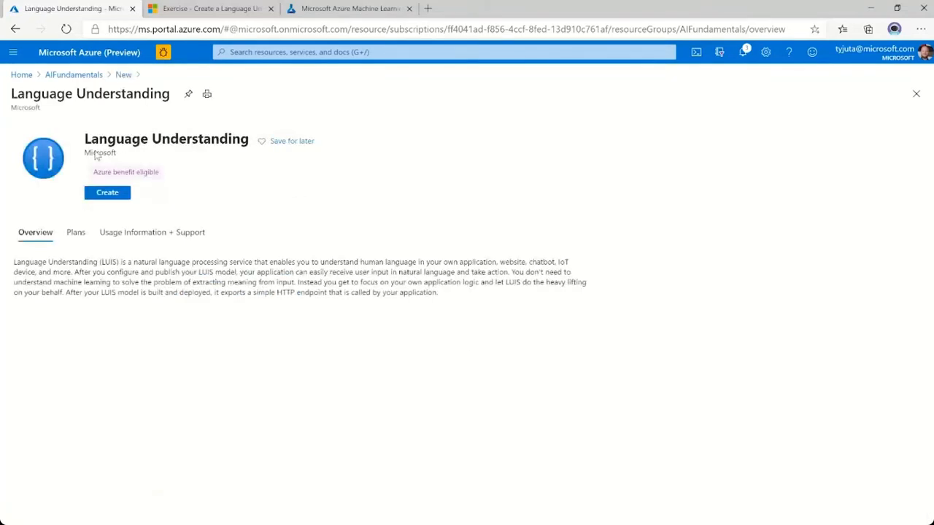
{"action": "left_click", "coordinate": [102, 197]}
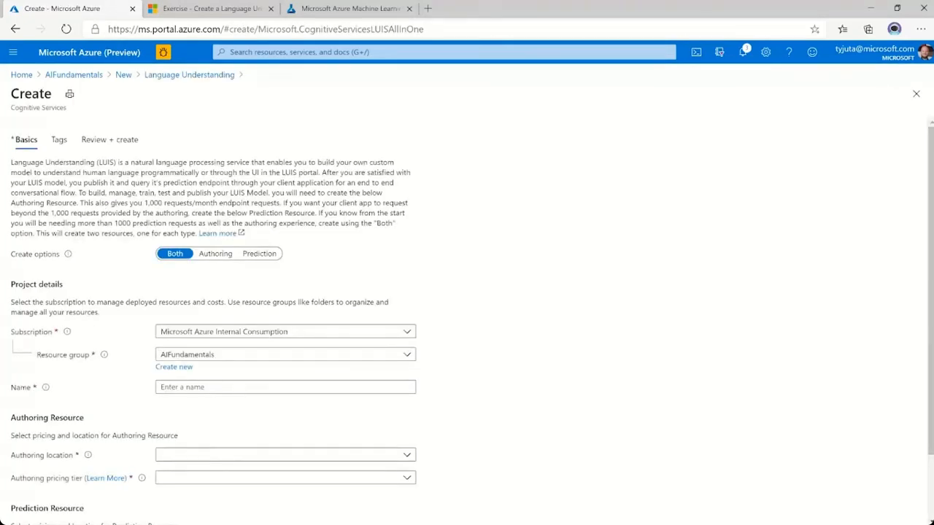
Name the new Language Understanding resource AIFundamentalsLanguage.
{"action": "scroll", "coordinate": [136, 265], "scroll_direction": "down", "scroll_amount": 1}
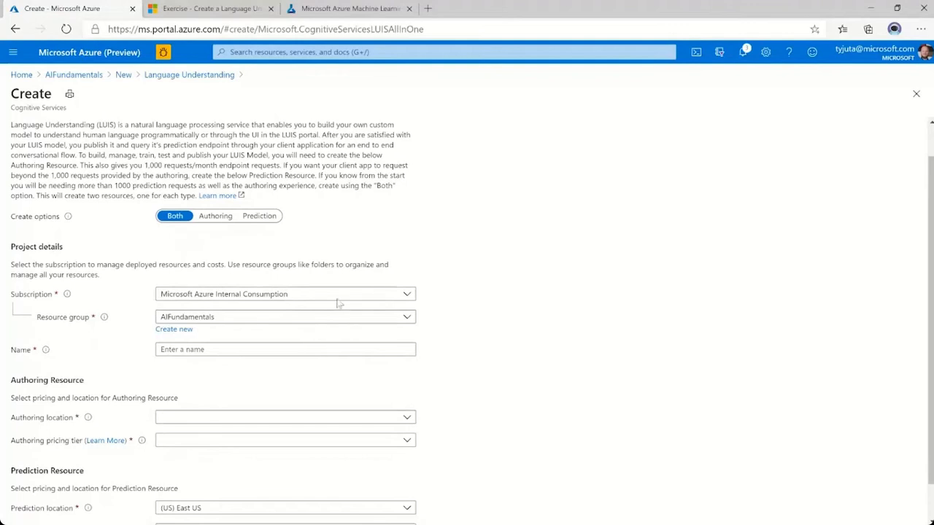
{"action": "left_click", "coordinate": [183, 349]}
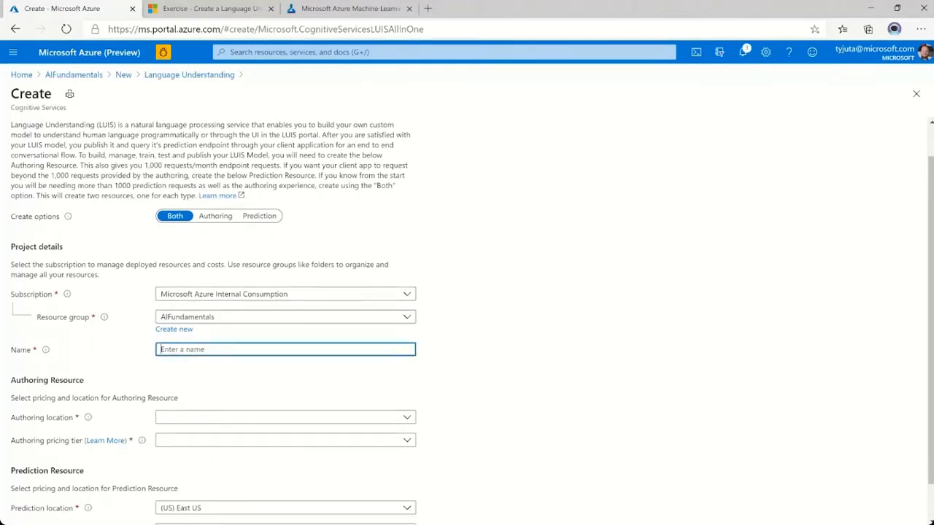
{"action": "type", "text": "AIFundam"}
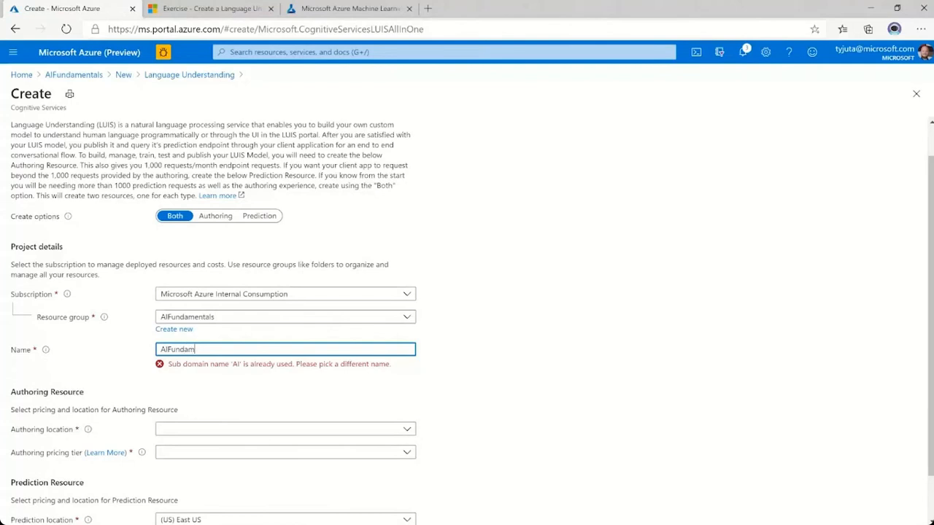
{"action": "type", "text": "entalsLanguage"}
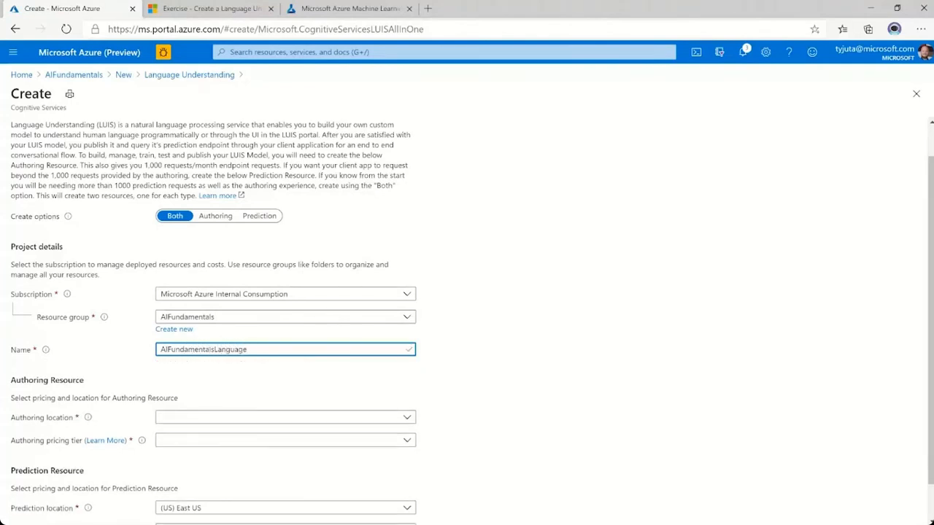
Set the authoring location to (Europe) West Europe and the authoring pricing tier to Free F0.
{"action": "scroll", "coordinate": [136, 374], "scroll_direction": "down", "scroll_amount": 1}
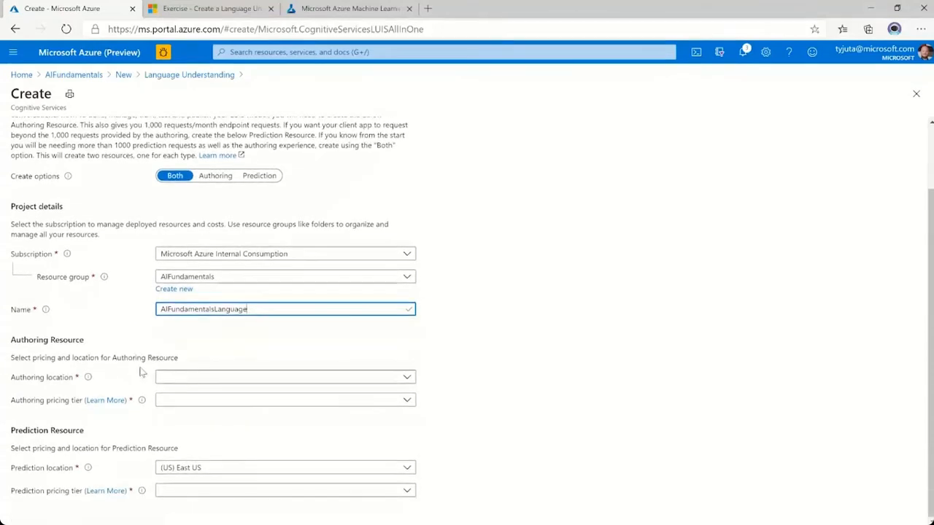
{"action": "left_click", "coordinate": [196, 380]}
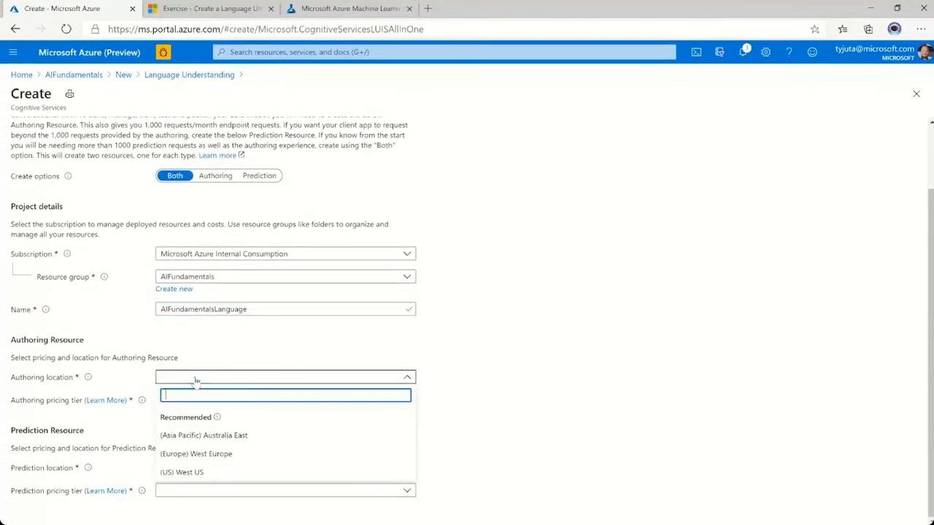
{"action": "left_click", "coordinate": [210, 456]}
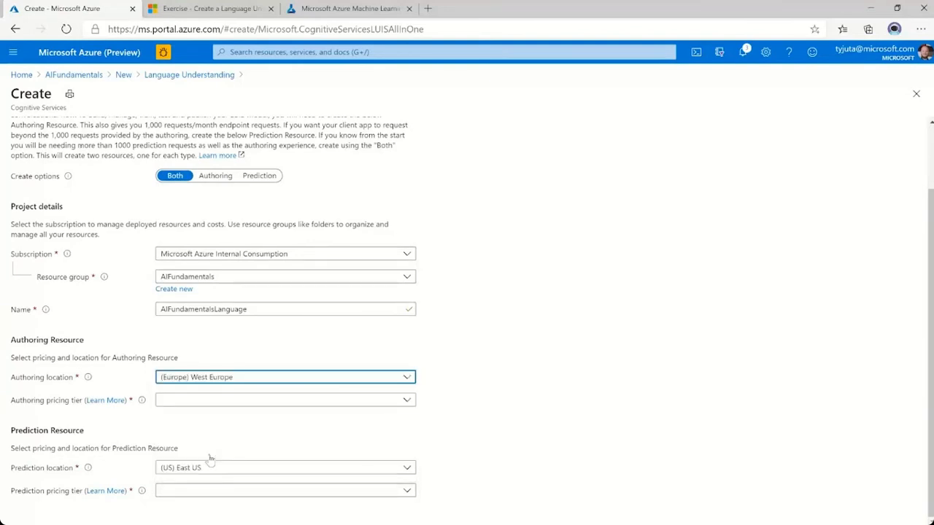
{"action": "left_click", "coordinate": [205, 406]}
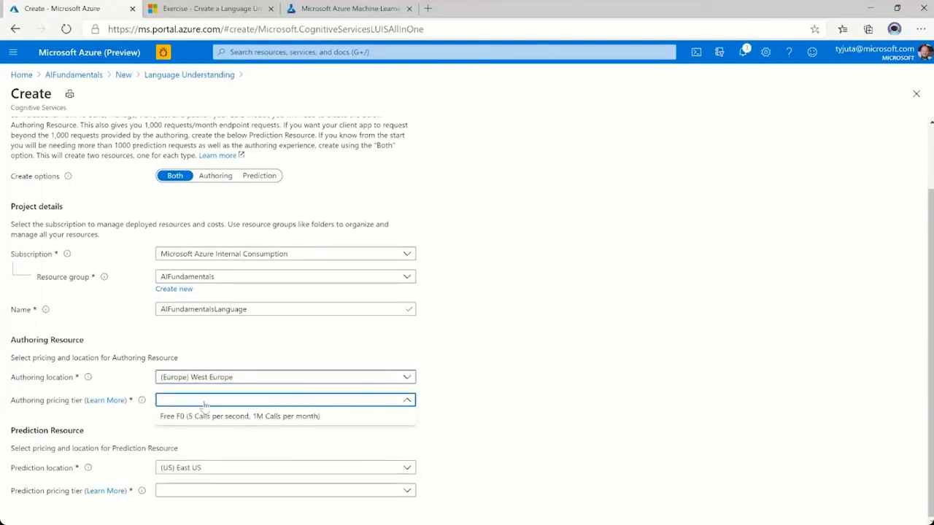
{"action": "left_click", "coordinate": [214, 416]}
Set the prediction location to (Europe) West Europe and its pricing tier to Standard S0, then review and deploy the resources.
{"action": "left_click", "coordinate": [203, 471]}
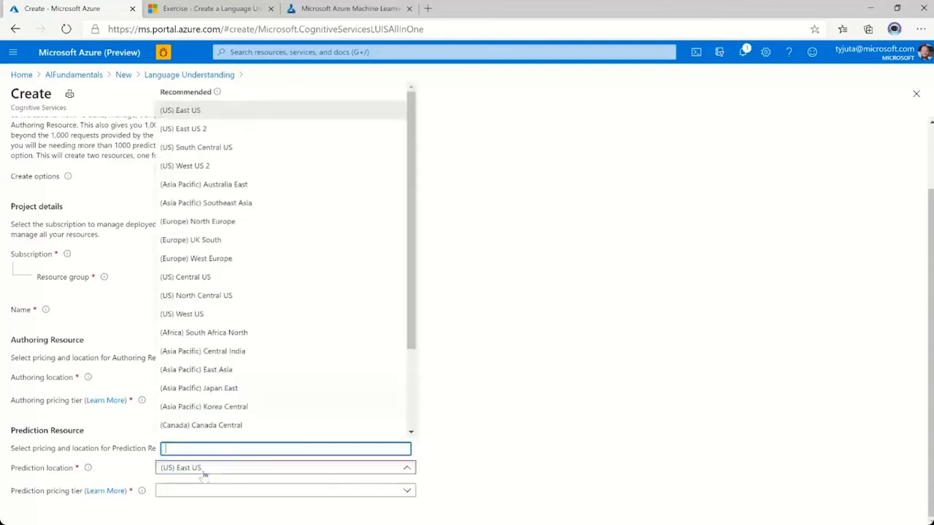
{"action": "scroll", "coordinate": [204, 397], "scroll_direction": "down", "scroll_amount": 1}
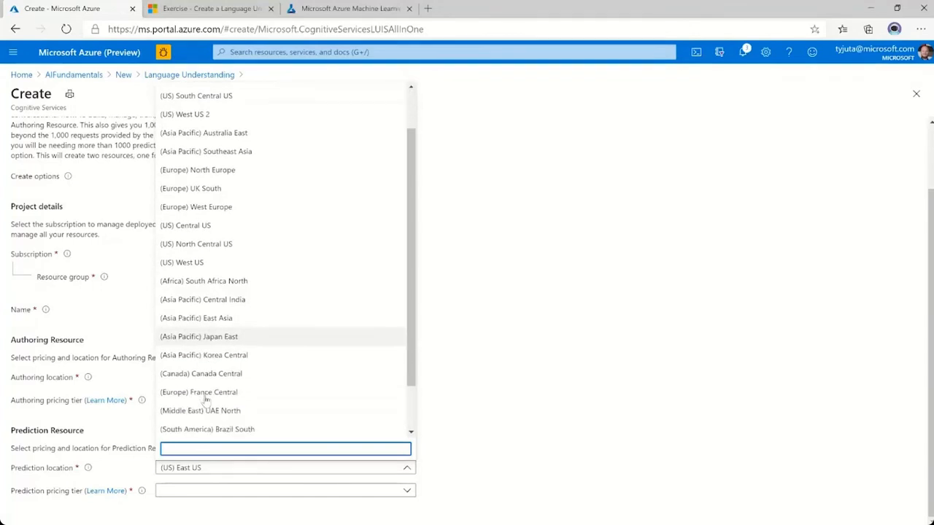
{"action": "left_click", "coordinate": [223, 208]}
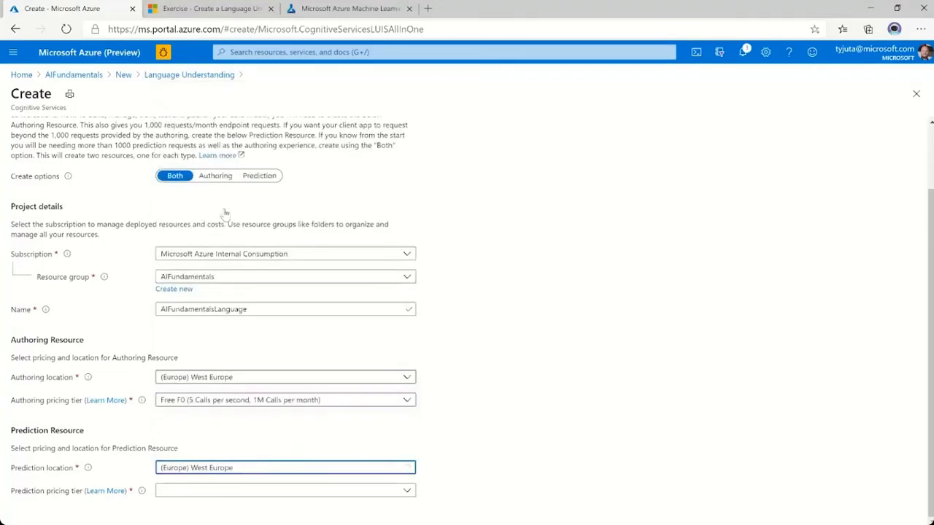
{"action": "left_click", "coordinate": [227, 493]}
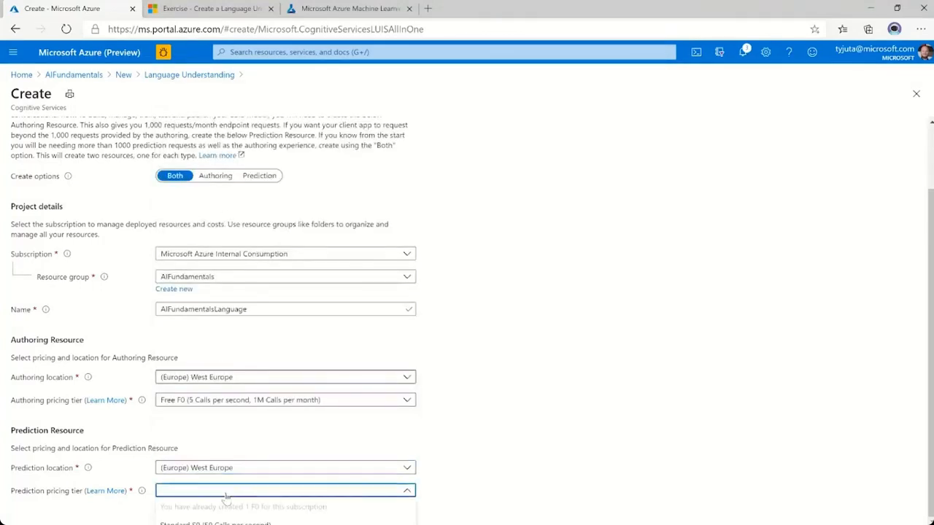
{"action": "left_click", "coordinate": [246, 519]}
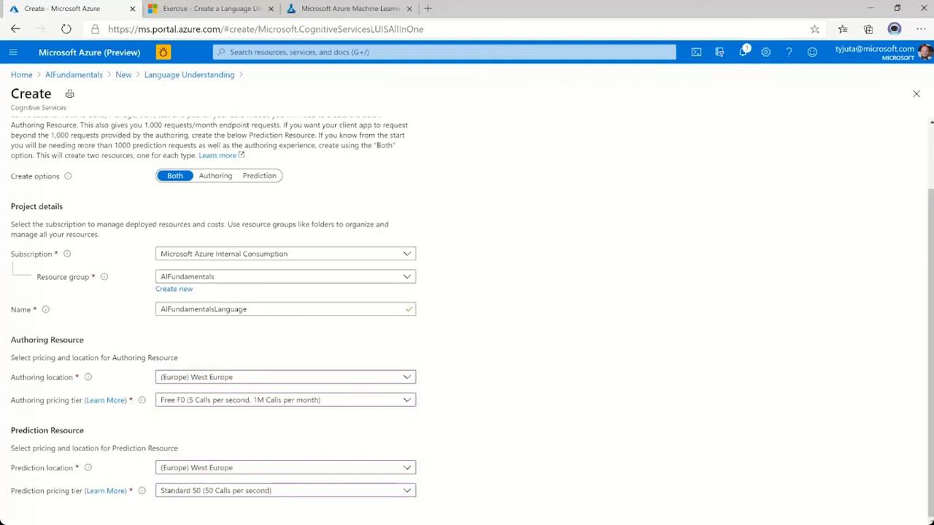
{"action": "left_click", "coordinate": [45, 523]}
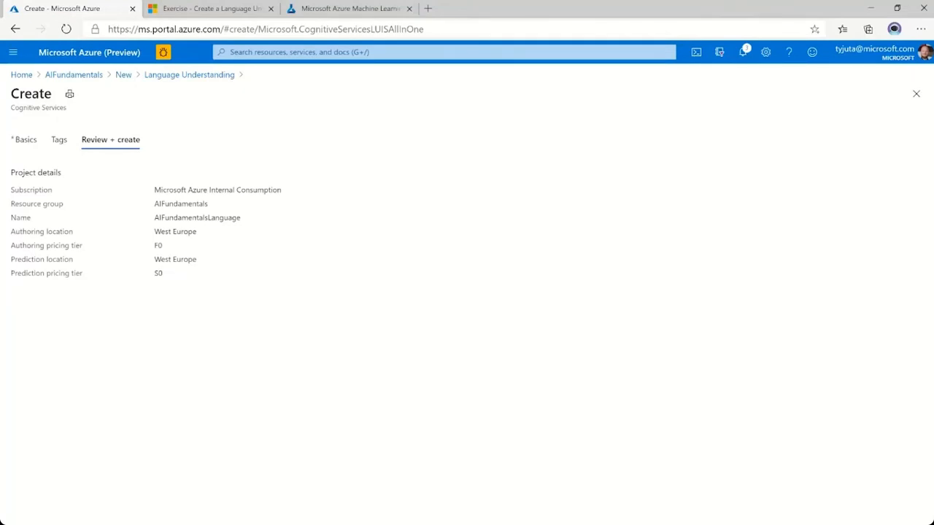
{"action": "left_click", "coordinate": [46, 523]}
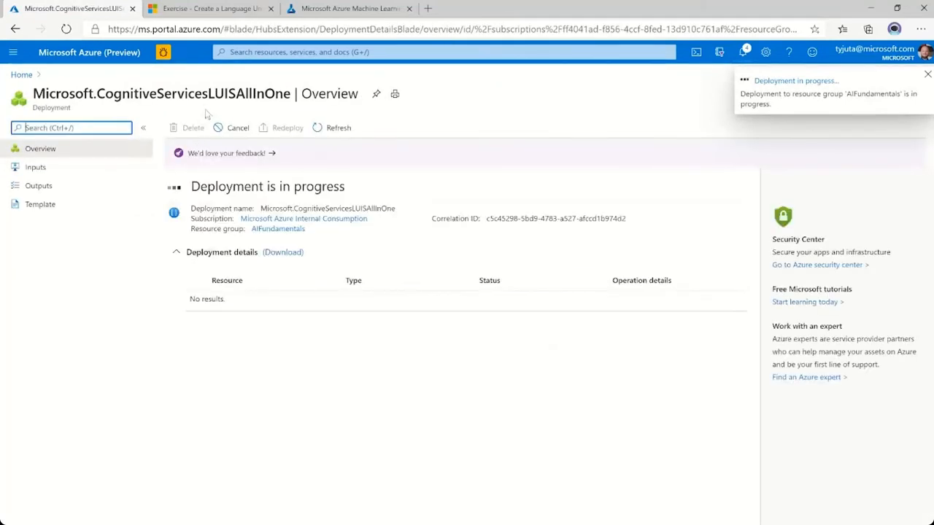
Return to the Azure Machine Learning notebook and read the pricing tier settings and the Create a Language Understanding App instructions.
{"action": "left_click", "coordinate": [342, 6]}
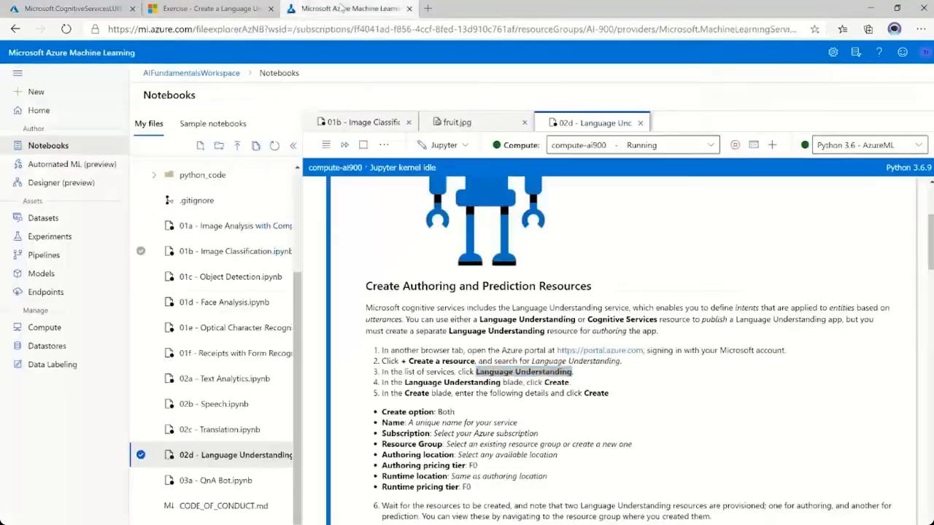
{"action": "scroll", "coordinate": [628, 350], "scroll_direction": "down", "scroll_amount": 3}
{"action": "scroll", "coordinate": [628, 350], "scroll_direction": "down", "scroll_amount": 1}
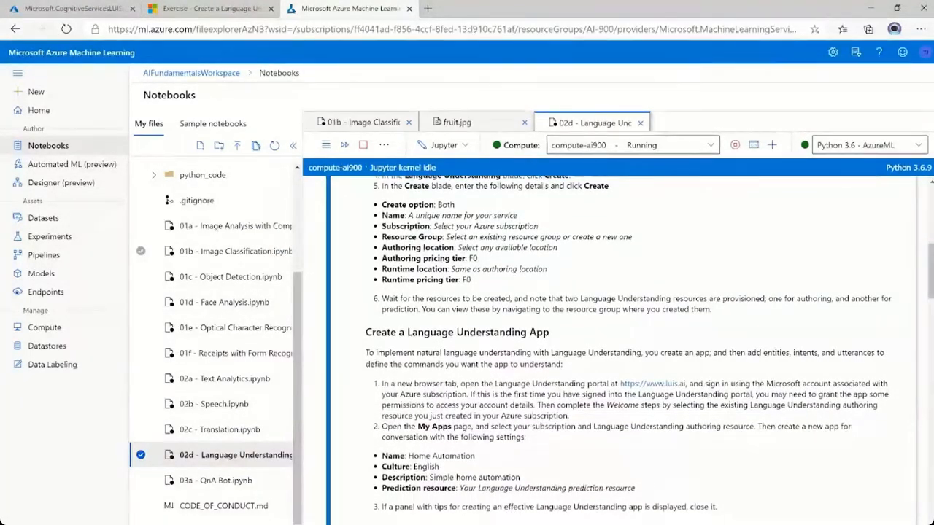
{"action": "left_click_drag", "start_coordinate": [380, 258], "coordinate": [491, 263]}
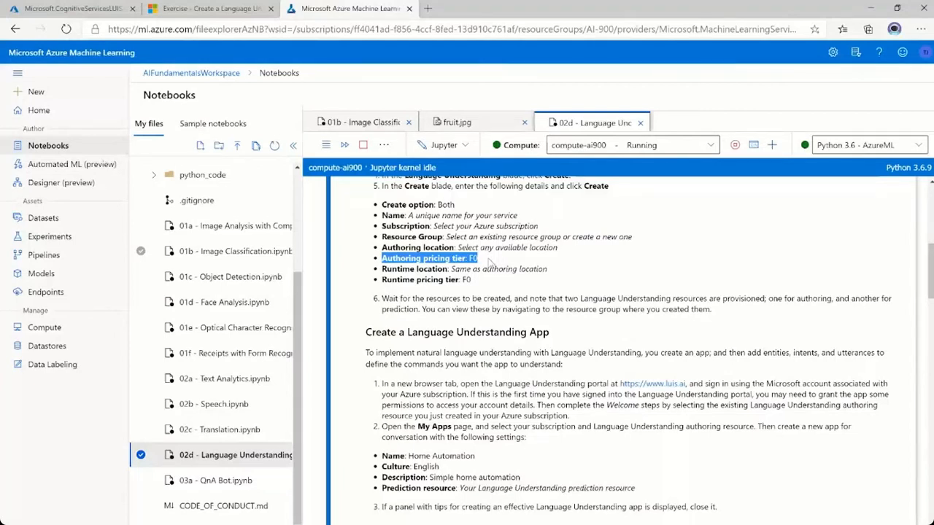
{"action": "scroll", "coordinate": [487, 263], "scroll_direction": "down", "scroll_amount": 2}
{"action": "left_click_drag", "start_coordinate": [364, 227], "coordinate": [552, 233]}
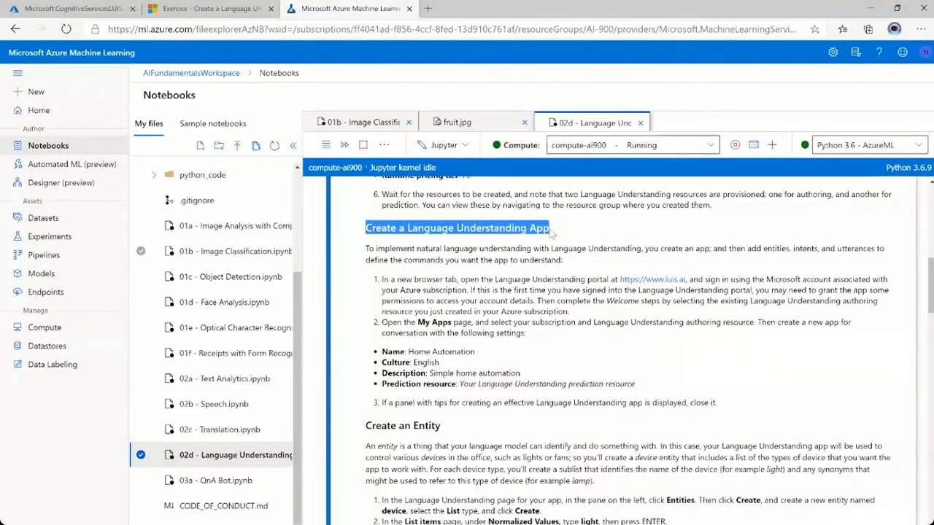
{"action": "left_click", "coordinate": [573, 238]}
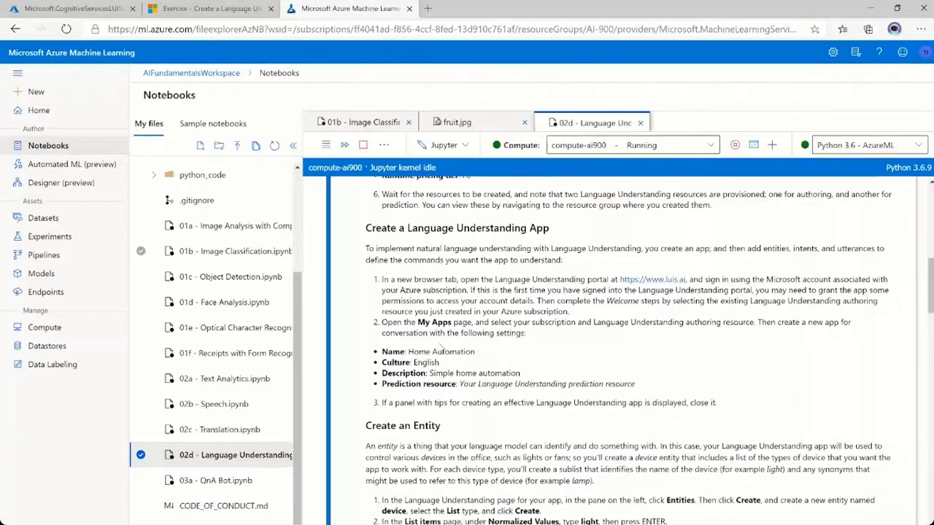
Open the Language Understanding portal linked in the notebook in a new browser tab and sign in.
{"action": "left_click_drag", "start_coordinate": [408, 352], "coordinate": [478, 354]}
{"action": "key", "text": "ctrl+c"}
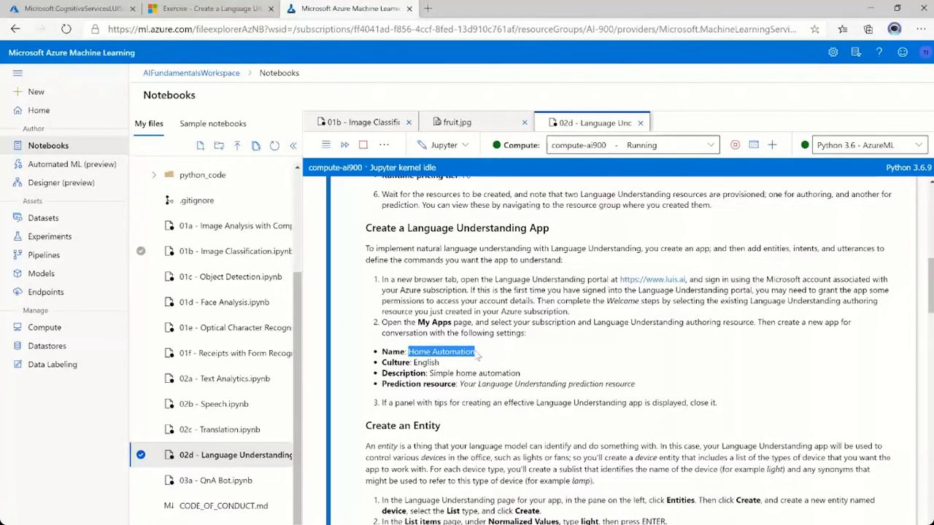
{"action": "scroll", "coordinate": [498, 430], "scroll_direction": "down", "scroll_amount": 1}
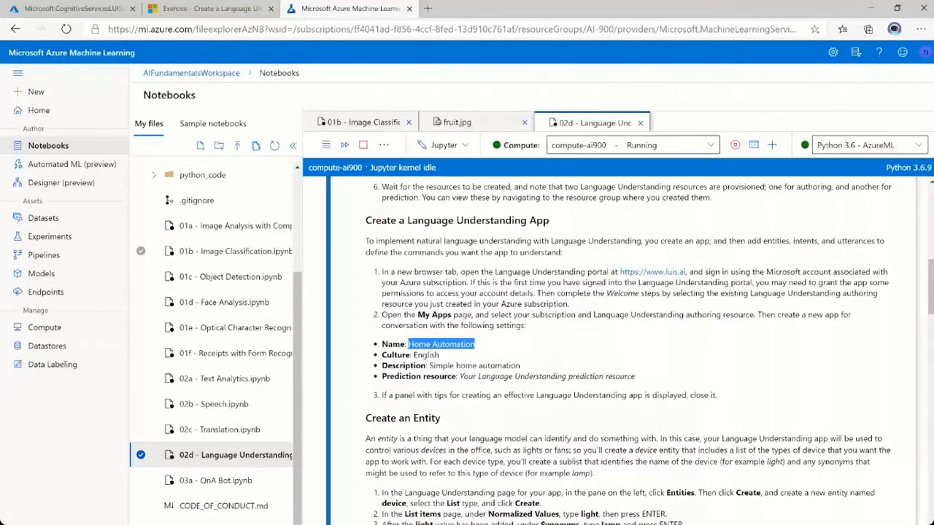
{"action": "right_click", "coordinate": [665, 276]}
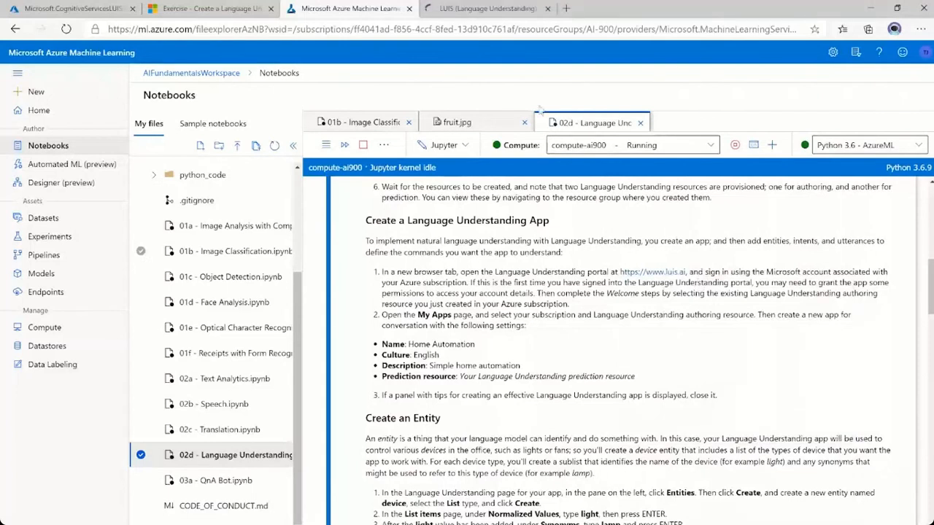
{"action": "left_click", "coordinate": [494, 11]}
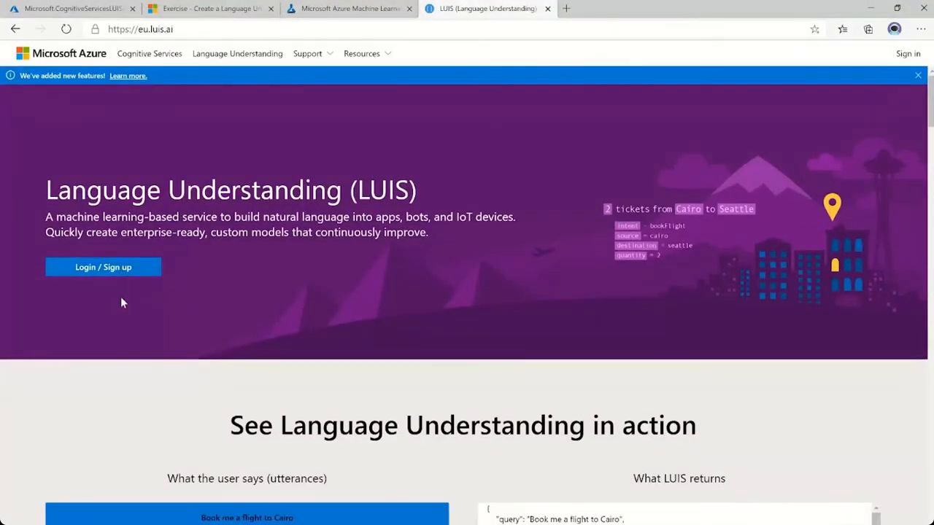
{"action": "left_click", "coordinate": [121, 271]}
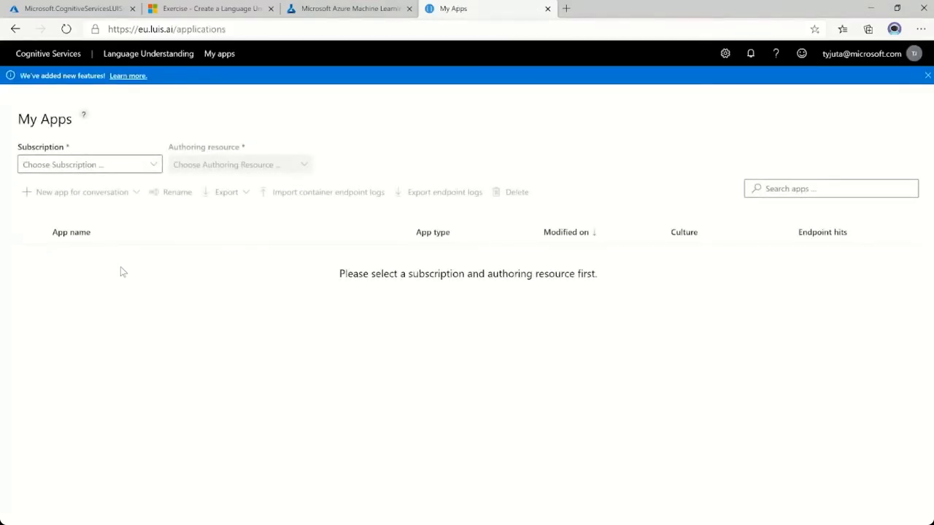
Choose the Microsoft Azure Internal subscription and the AIFundamentalsLanguage-Authoring authoring resource for My Apps.
{"action": "left_click", "coordinate": [158, 166]}
{"action": "scroll", "coordinate": [68, 319], "scroll_direction": "down", "scroll_amount": 1}
{"action": "left_click", "coordinate": [53, 326]}
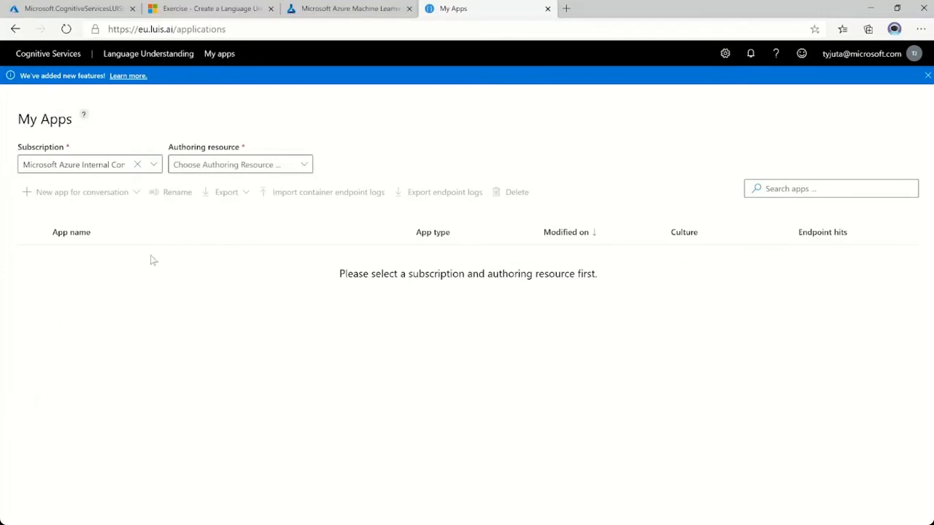
{"action": "left_click", "coordinate": [304, 165]}
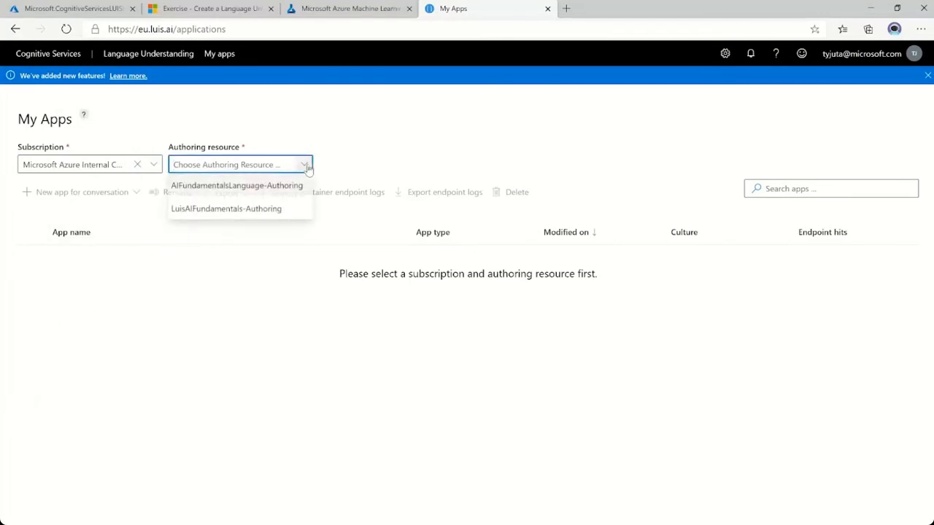
{"action": "left_click", "coordinate": [235, 186]}
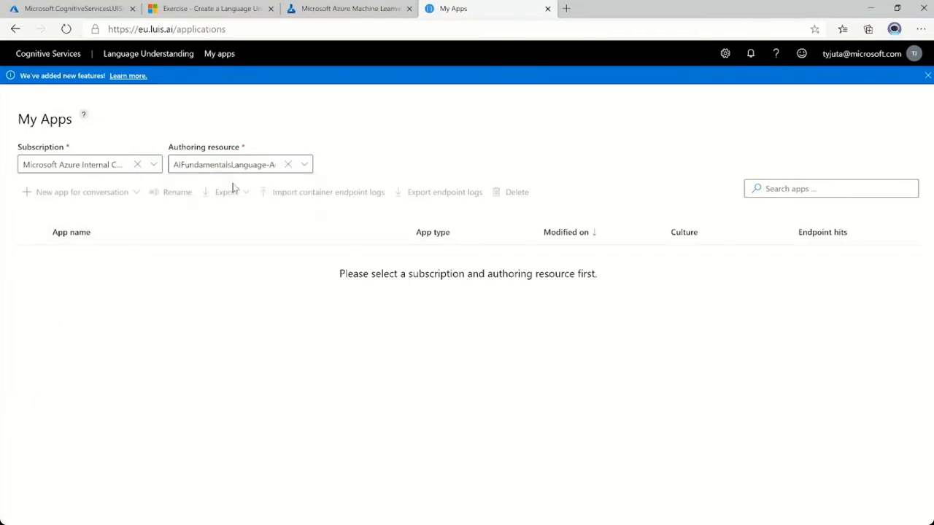
{"action": "left_click", "coordinate": [195, 276]}
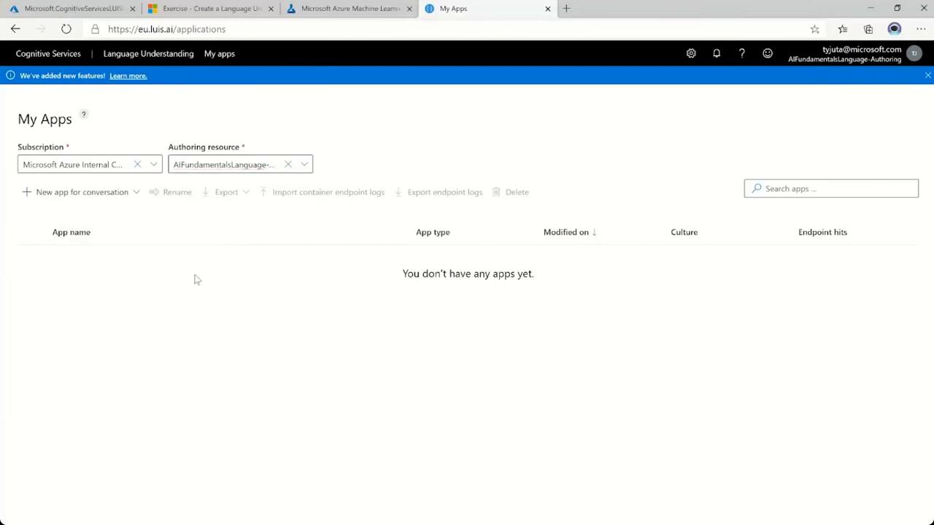
Start a new app for conversation and name it Home Automation, copying the name from the notebook.
{"action": "left_click", "coordinate": [64, 194]}
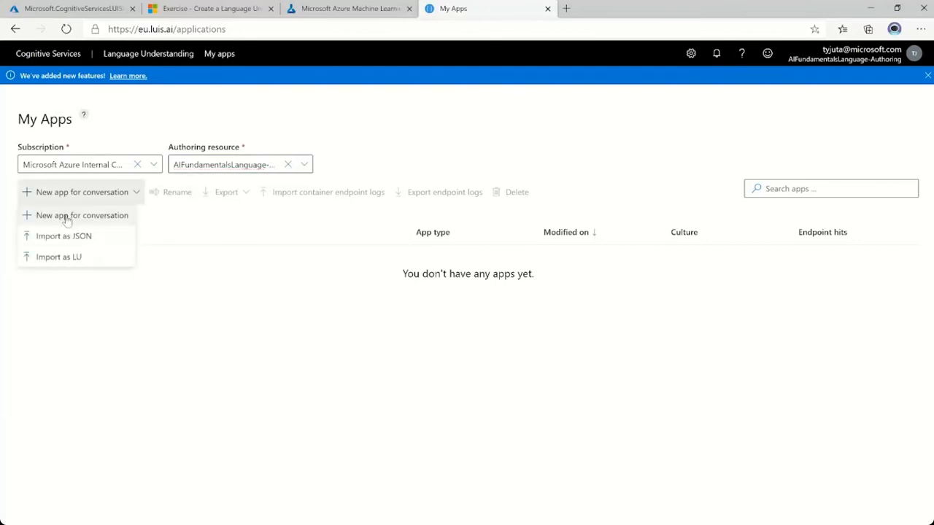
{"action": "left_click", "coordinate": [69, 215]}
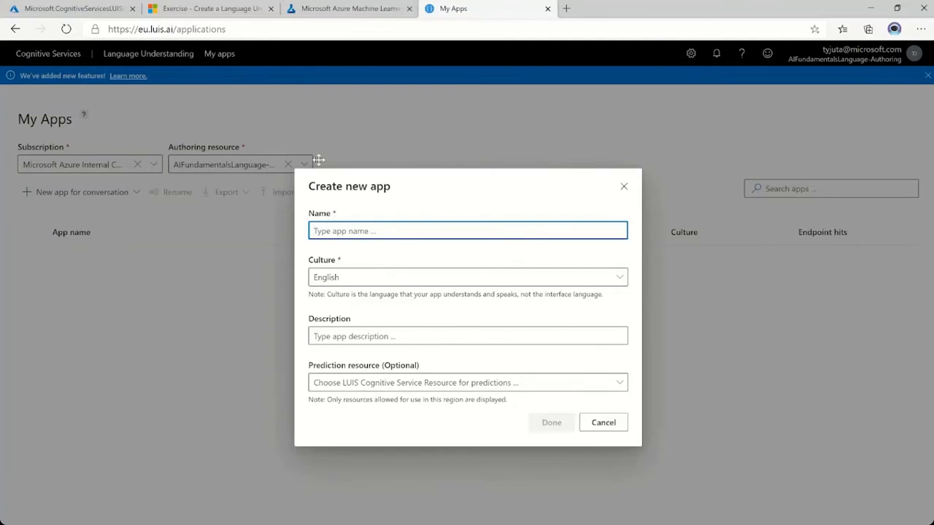
{"action": "left_click", "coordinate": [349, 9]}
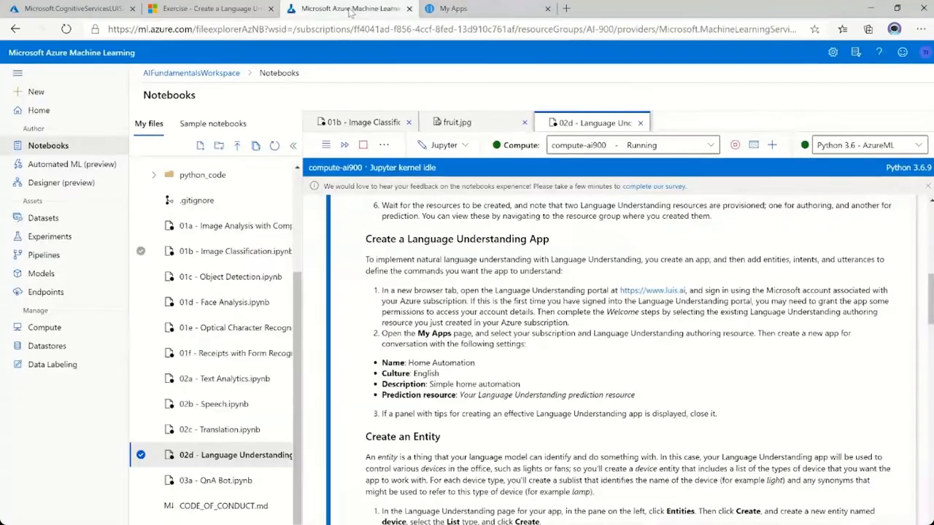
{"action": "left_click_drag", "start_coordinate": [408, 363], "coordinate": [474, 362]}
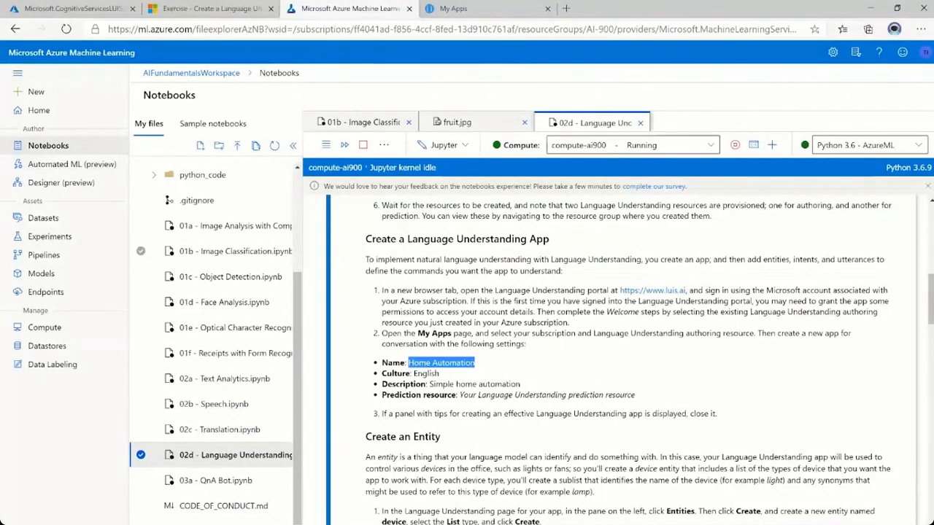
{"action": "left_click", "coordinate": [476, 9]}
{"action": "key", "text": "ctrl+v"}
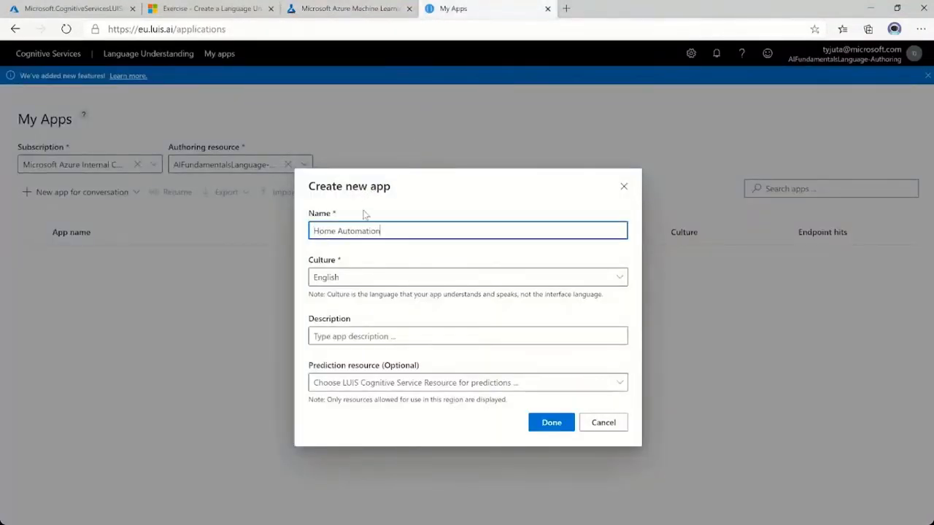
Give the app the description "A description" and the prediction resource AIFundamentalsLanguage, create it, and dismiss the tips.
{"action": "left_click", "coordinate": [404, 335]}
{"action": "type", "text": "a"}
{"action": "type", "text": " descriptio"}
{"action": "type", "text": "A"}
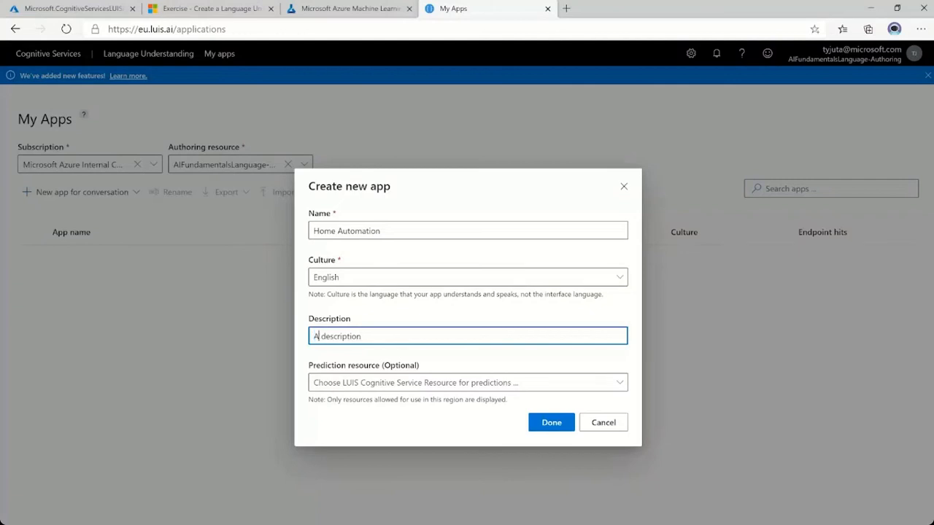
{"action": "left_click", "coordinate": [486, 385]}
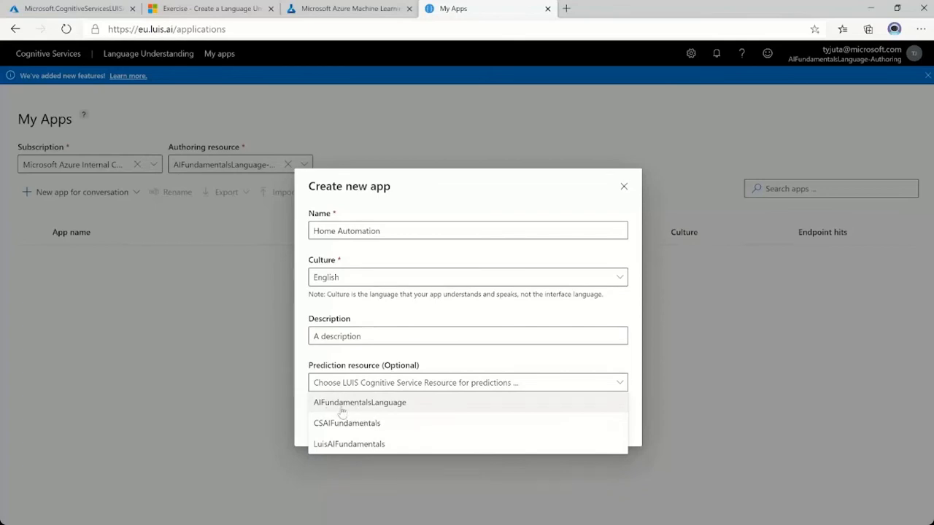
{"action": "left_click", "coordinate": [348, 407]}
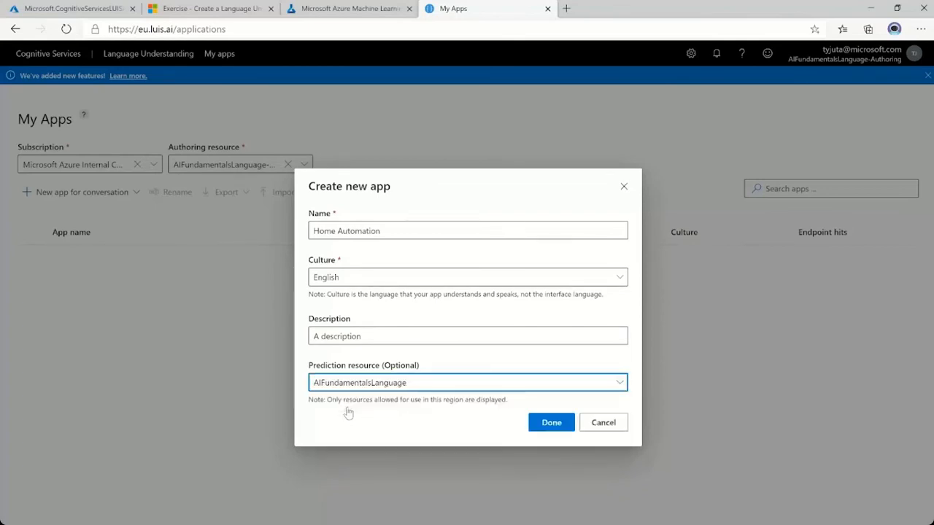
{"action": "left_click", "coordinate": [548, 422]}
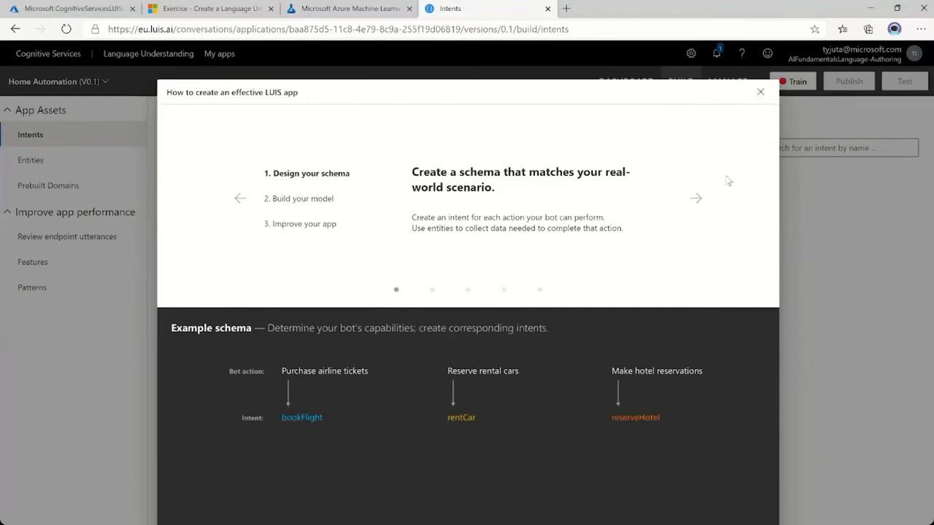
{"action": "left_click", "coordinate": [760, 93]}
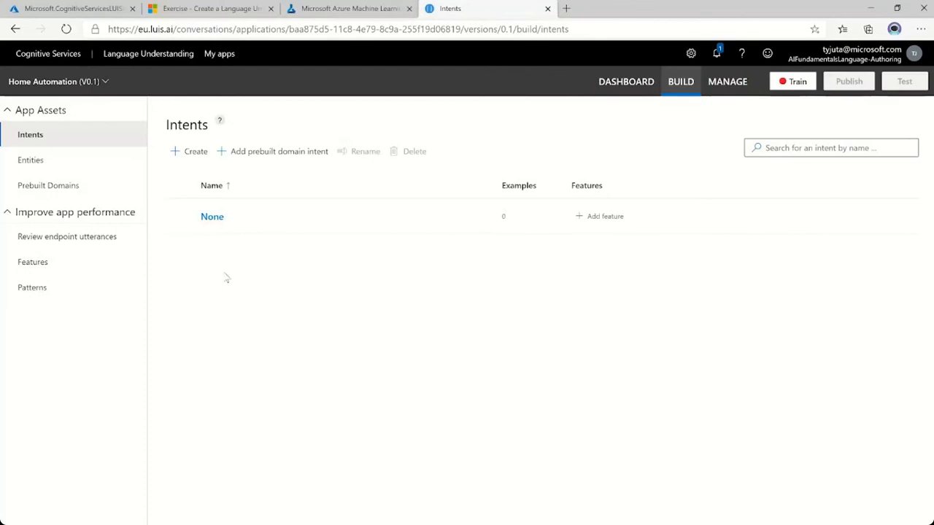
Create an entity of type List named device.
{"action": "left_click", "coordinate": [44, 166]}
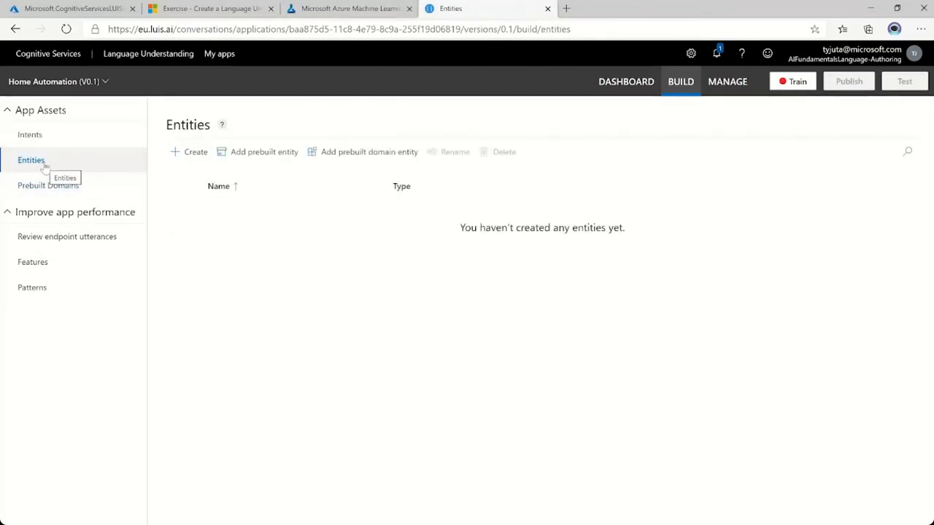
{"action": "left_click", "coordinate": [177, 153]}
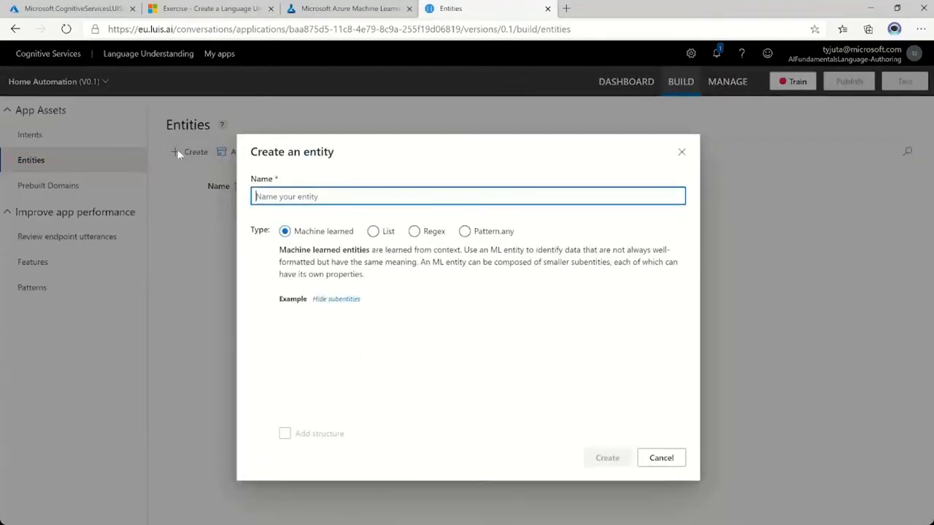
{"action": "type", "text": "device"}
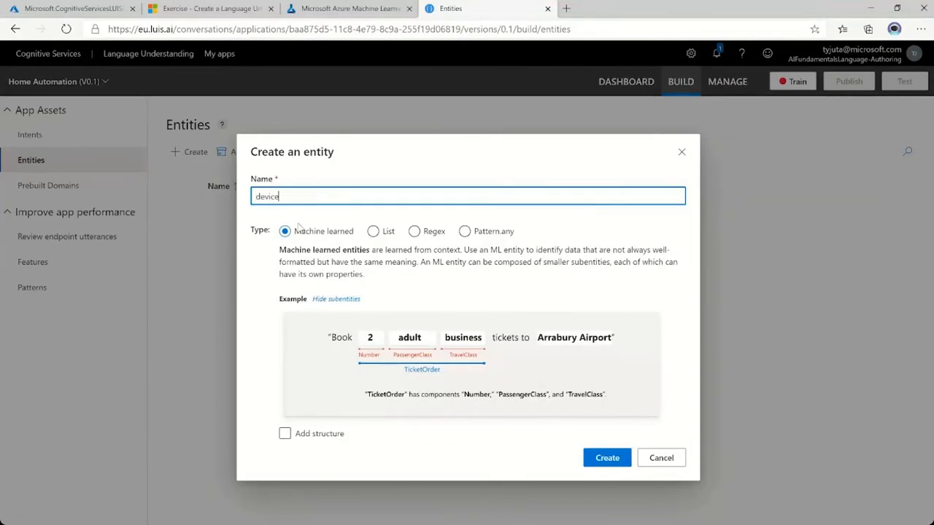
{"action": "left_click", "coordinate": [373, 232]}
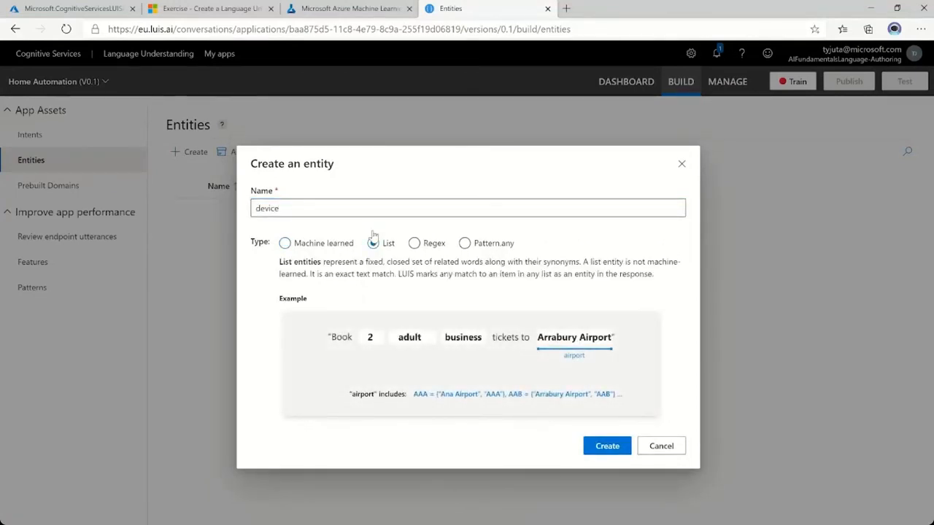
{"action": "left_click", "coordinate": [600, 445]}
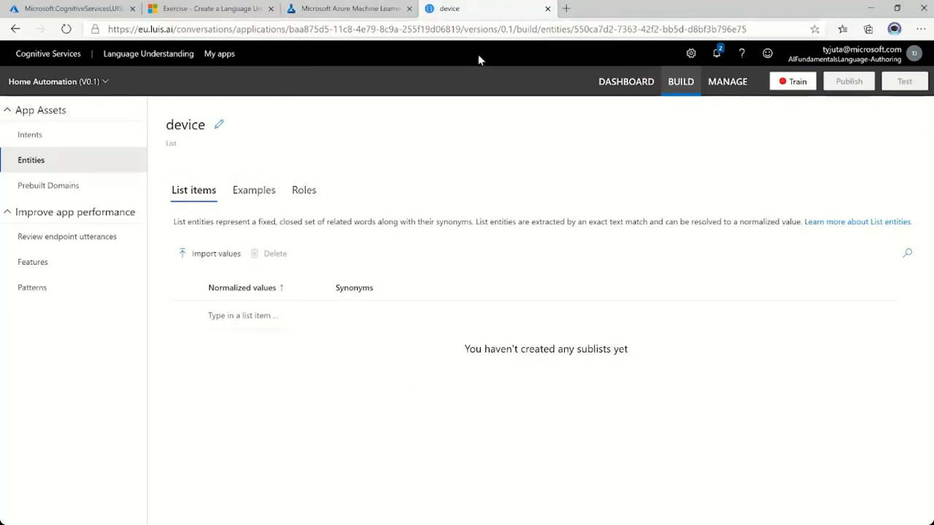
Add the list item light with the synonym lamp to the device entity.
{"action": "left_click", "coordinate": [232, 316]}
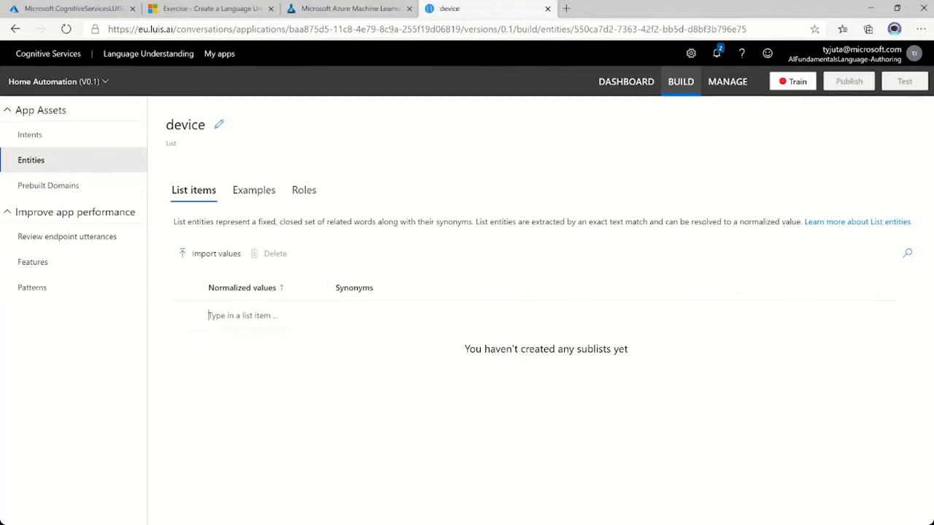
{"action": "type", "text": "light"}
{"action": "key", "text": "Return"}
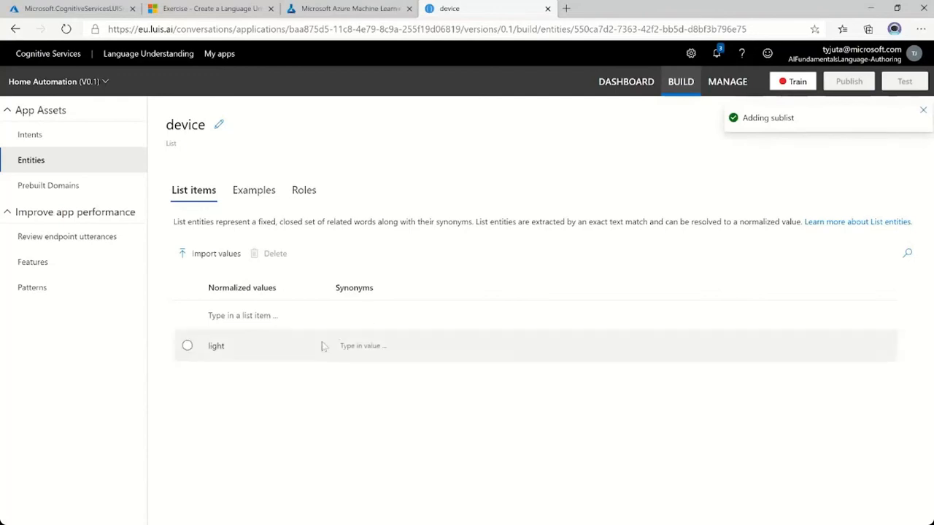
{"action": "left_click", "coordinate": [342, 345]}
{"action": "type", "text": "lamp"}
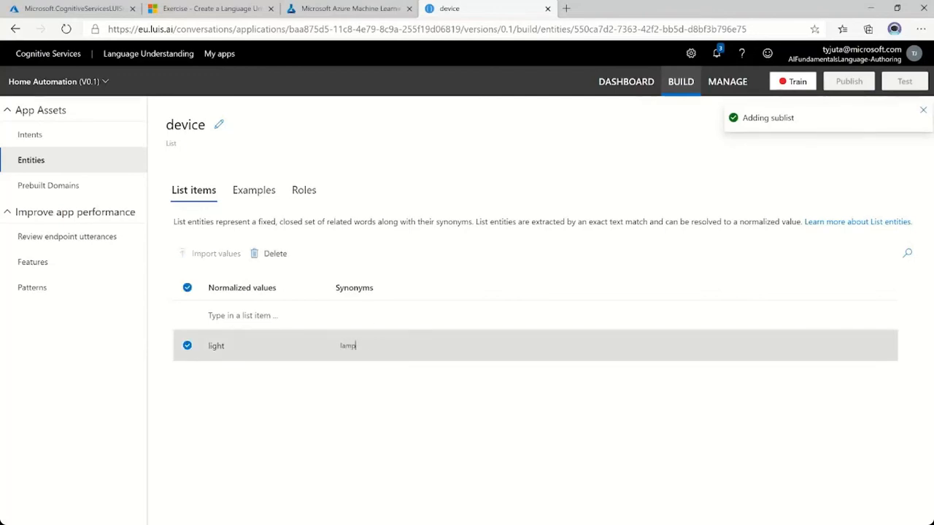
{"action": "left_click", "coordinate": [227, 385]}
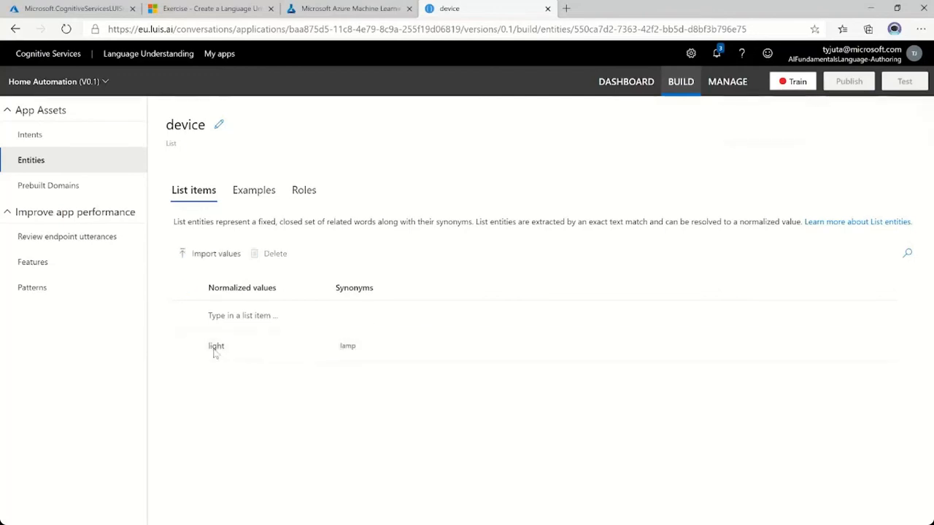
Add the list item AC to the device entity, setting the synonyms to fan for AC and lamp for light.
{"action": "left_click", "coordinate": [219, 317]}
{"action": "type", "text": "AC"}
{"action": "key", "text": "Return"}
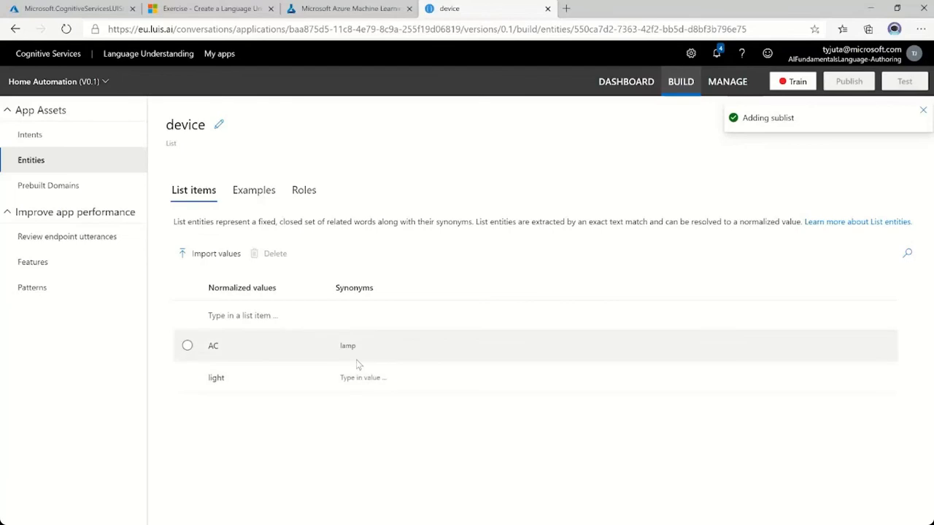
{"action": "left_click", "coordinate": [343, 377]}
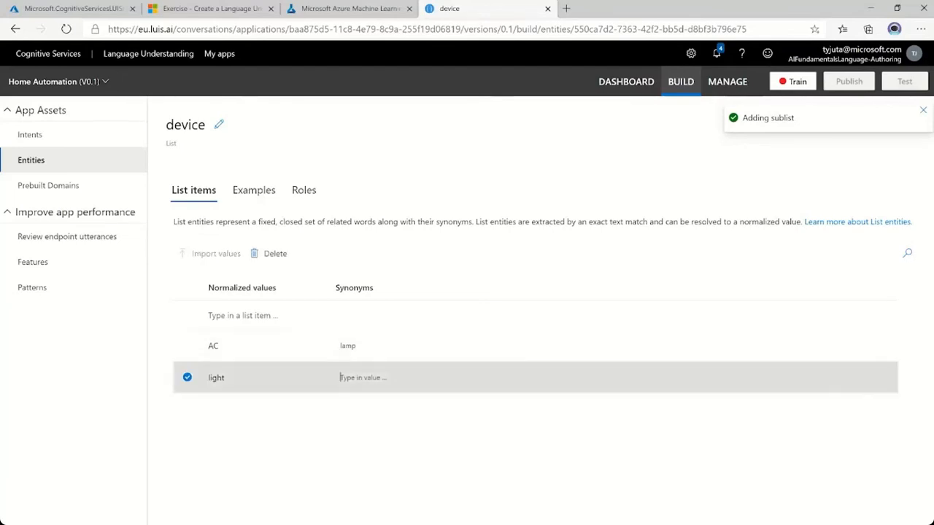
{"action": "type", "text": "lamp"}
{"action": "key", "text": "Return"}
{"action": "left_click", "coordinate": [350, 347]}
{"action": "key", "text": "BackSpace"}
{"action": "key", "text": "BackSpace"}
{"action": "type", "text": "fan"}
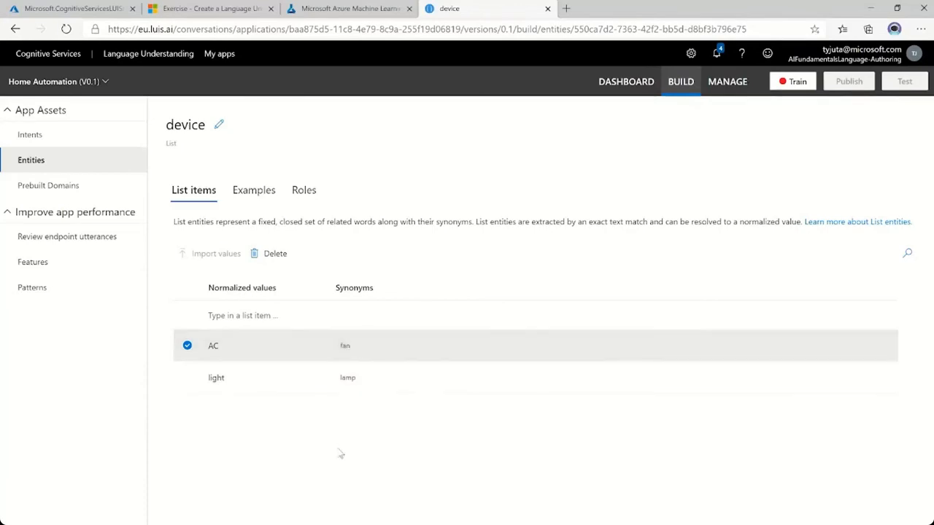
{"action": "left_click", "coordinate": [338, 457]}
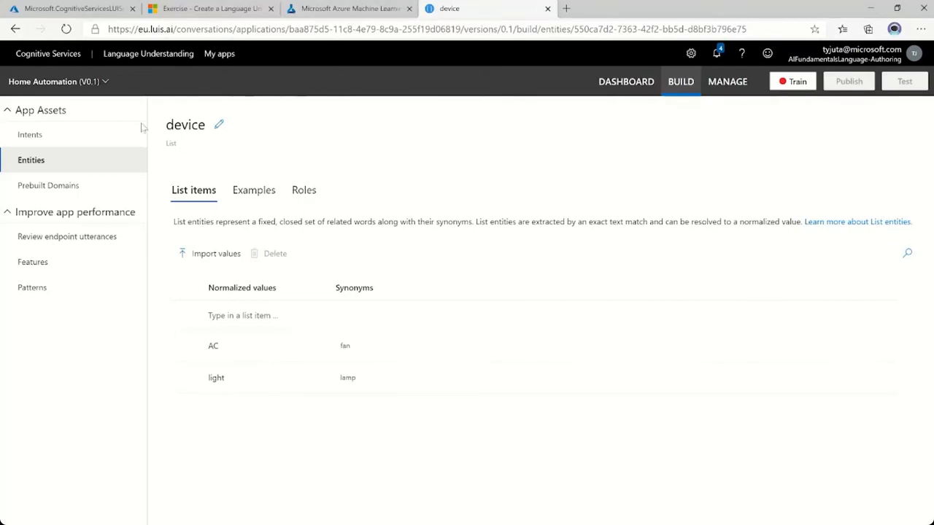
Create an intent named switch_on and dismiss the entity palette tip.
{"action": "left_click", "coordinate": [33, 136]}
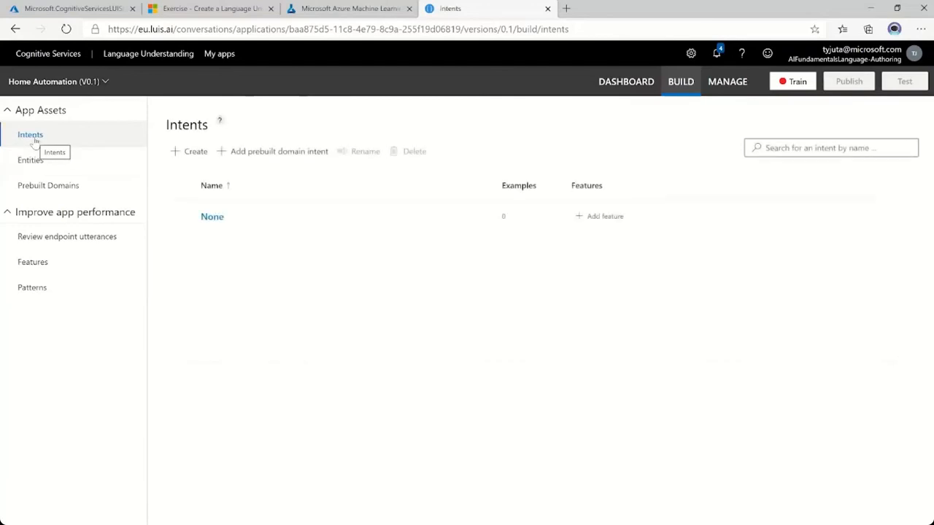
{"action": "left_click", "coordinate": [191, 152]}
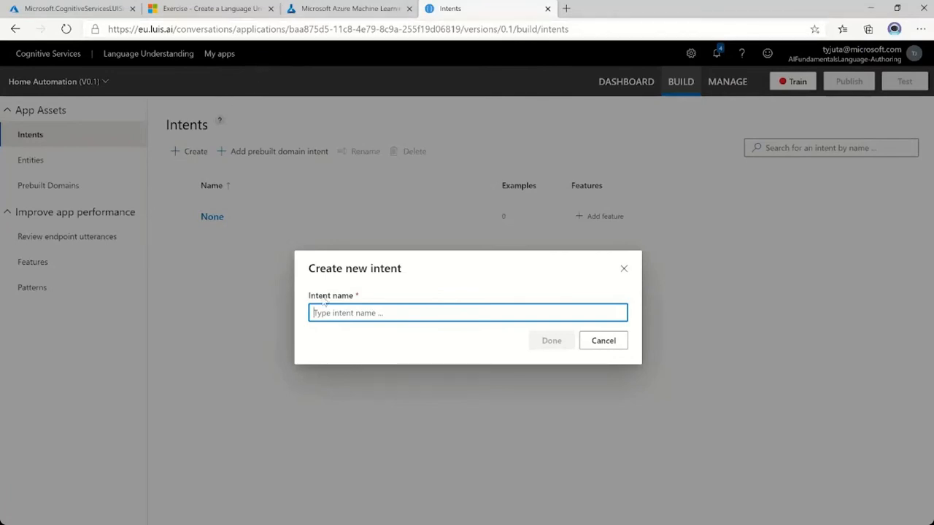
{"action": "type", "text": "switch_on"}
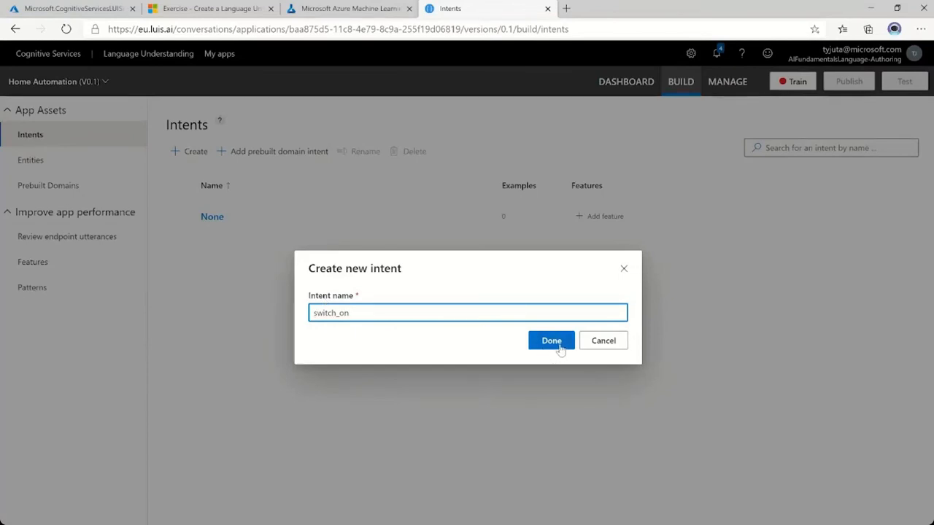
{"action": "left_click", "coordinate": [559, 349]}
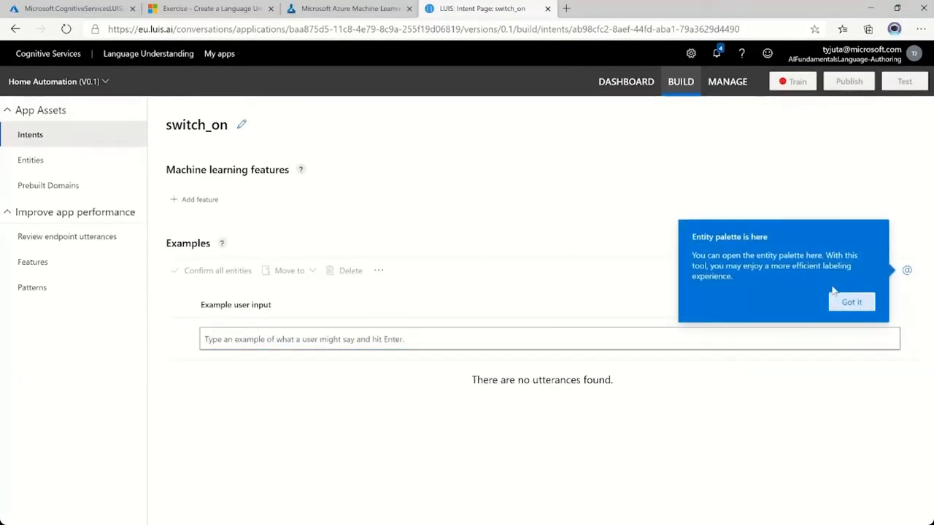
{"action": "left_click", "coordinate": [850, 302]}
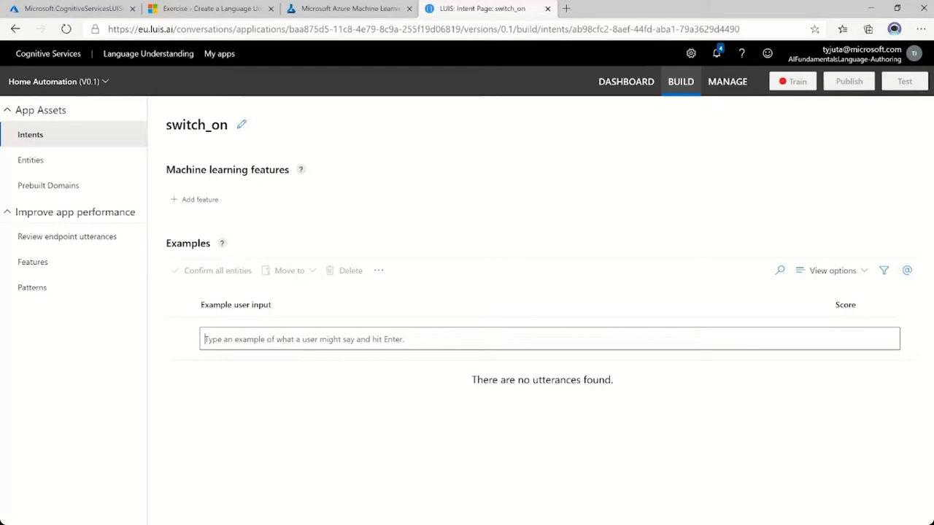
Add the example utterance "turn the light on" to the switch_on intent and check its entity label.
{"action": "left_click", "coordinate": [350, 342]}
{"action": "type", "text": "turn the light on"}
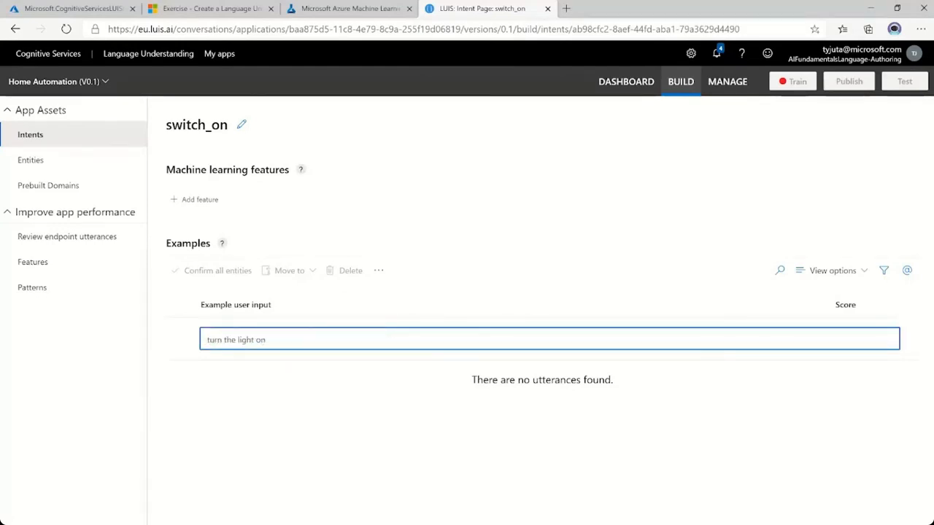
{"action": "key", "text": "Return"}
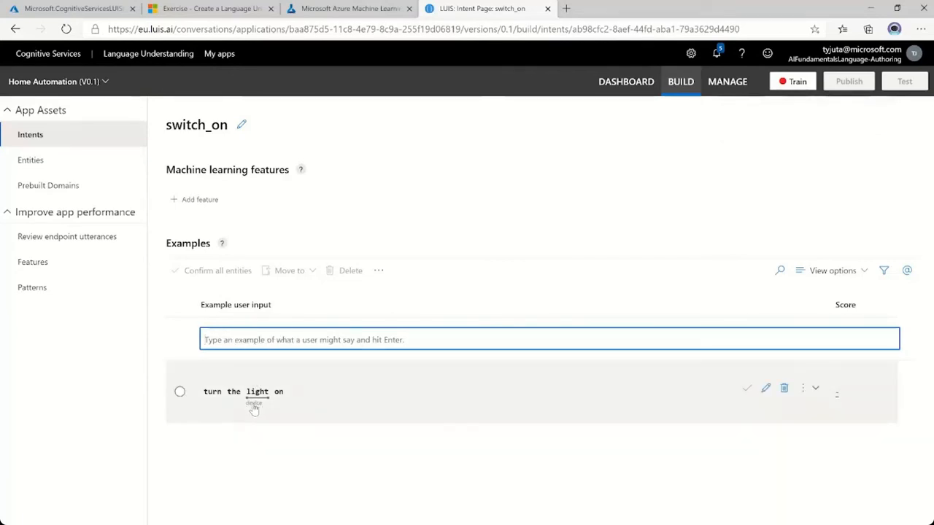
{"action": "mouse_move", "coordinate": [253, 410]}
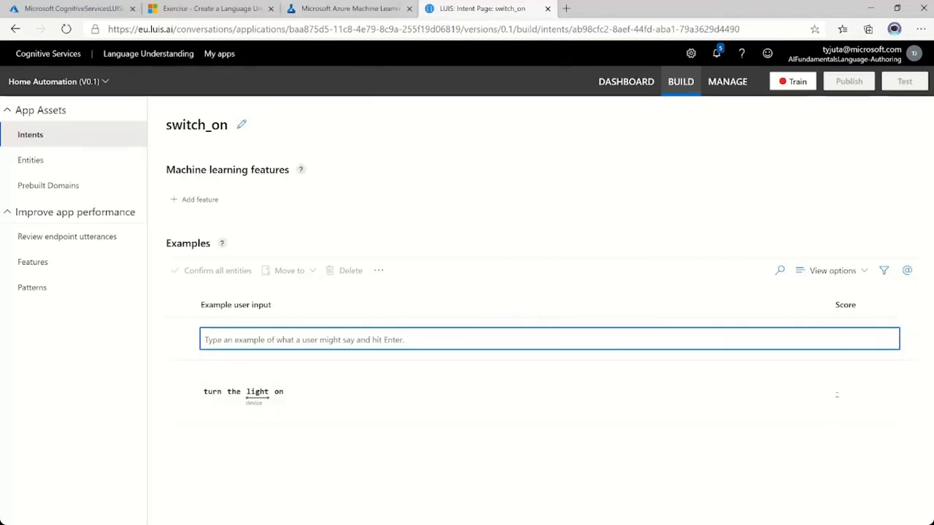
Add the example utterance "turn the fan on" and assign the word fan to the device entity's AC value.
{"action": "type", "text": "turn the fan on"}
{"action": "key", "text": "Return"}
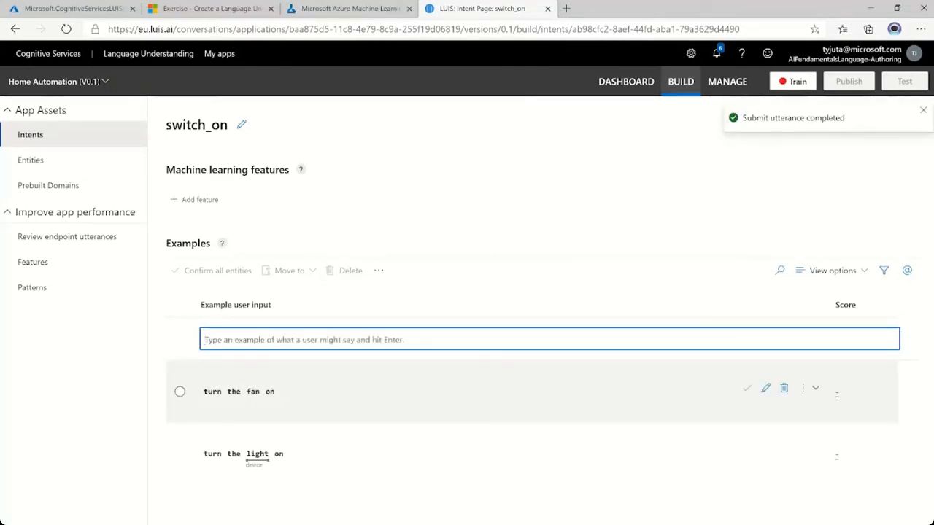
{"action": "left_click", "coordinate": [253, 392]}
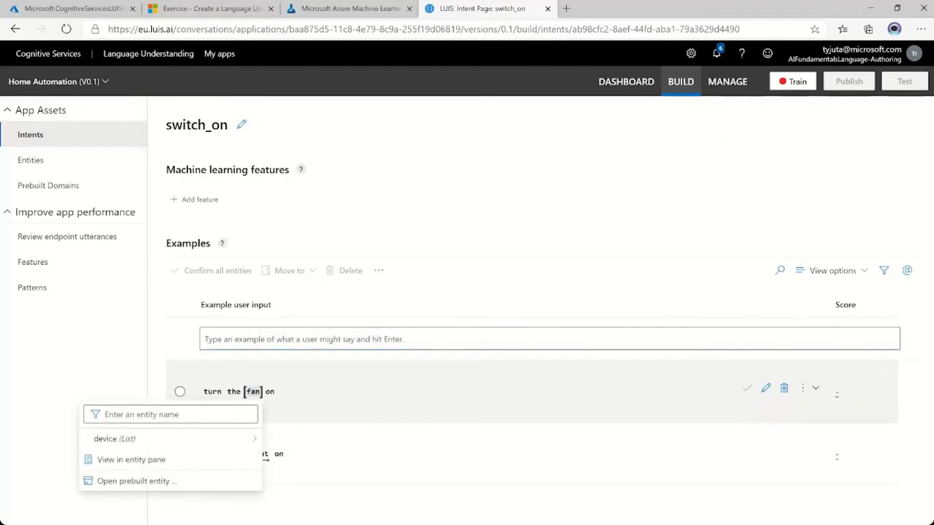
{"action": "mouse_move", "coordinate": [122, 445]}
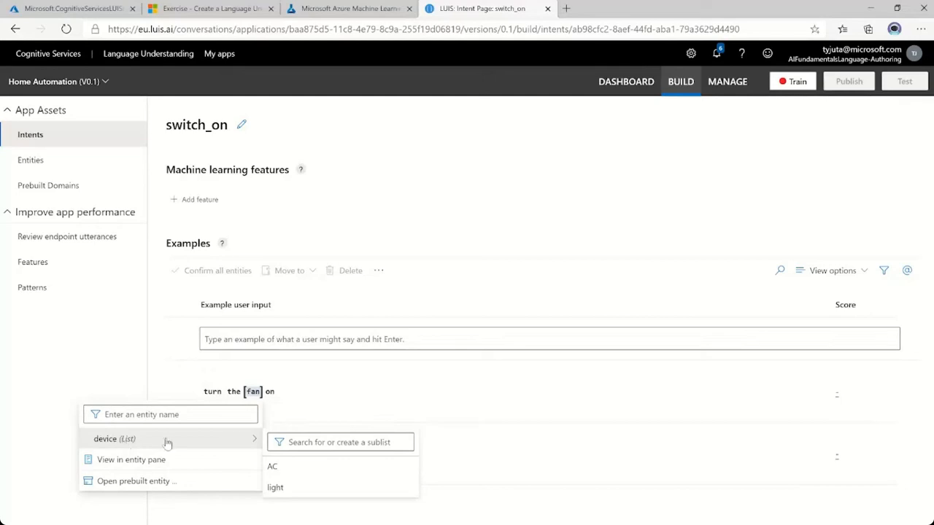
{"action": "left_click", "coordinate": [284, 470]}
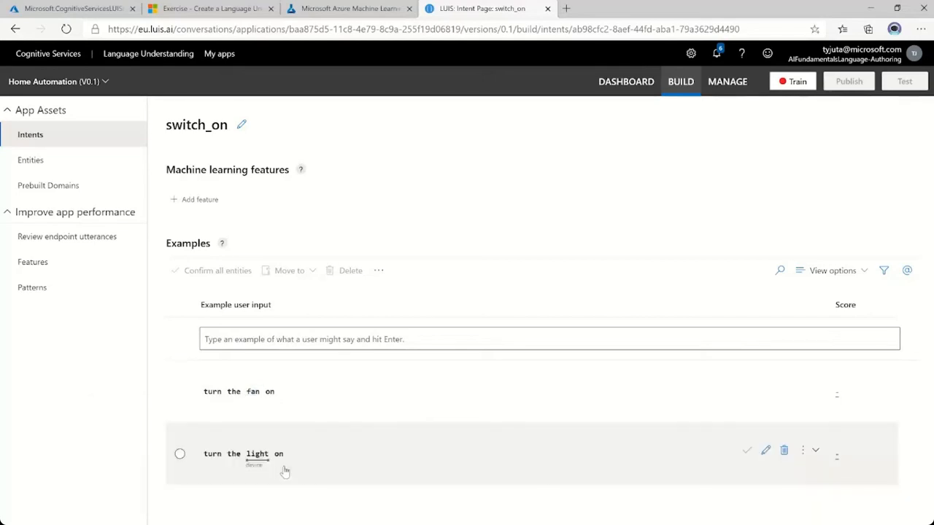
Copy the phrase "turn the light off" from the exercise notebook and create an intent named switch_off in the LUIS portal.
{"action": "left_click", "coordinate": [375, 8]}
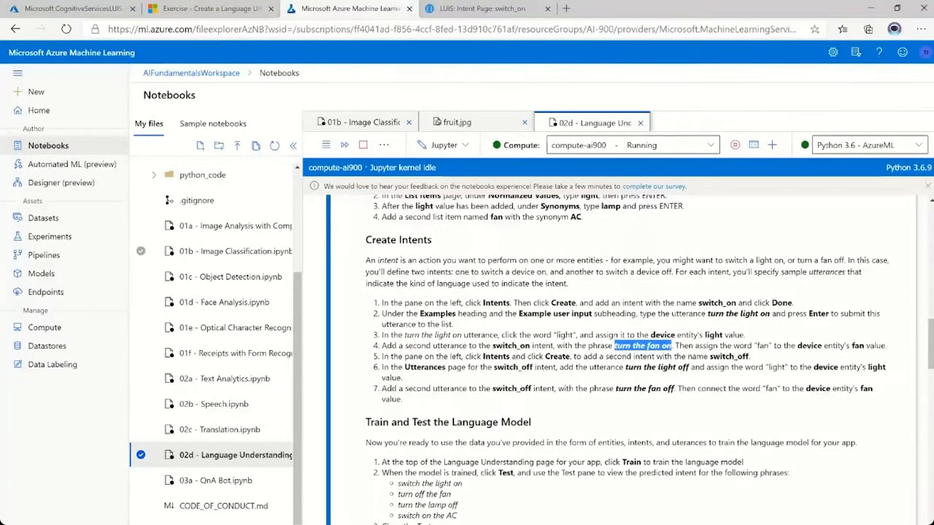
{"action": "left_click", "coordinate": [478, 8]}
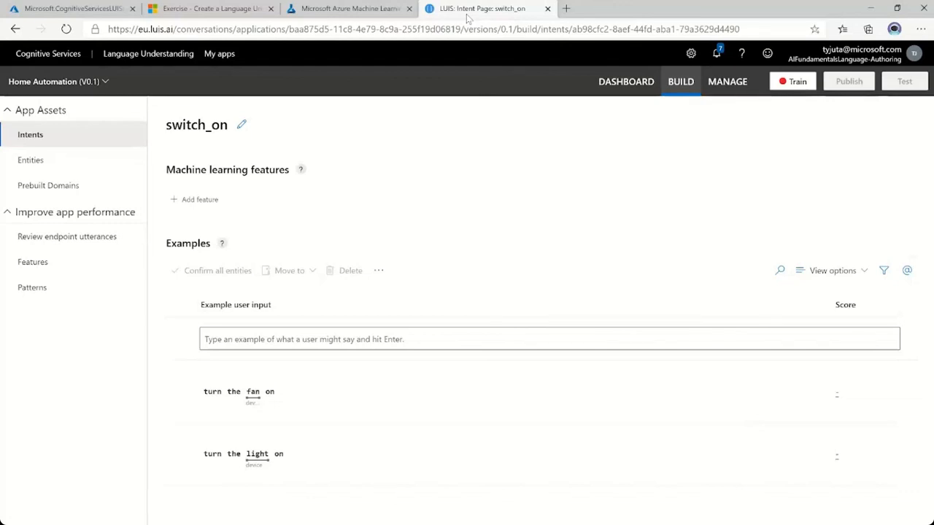
{"action": "left_click", "coordinate": [44, 142]}
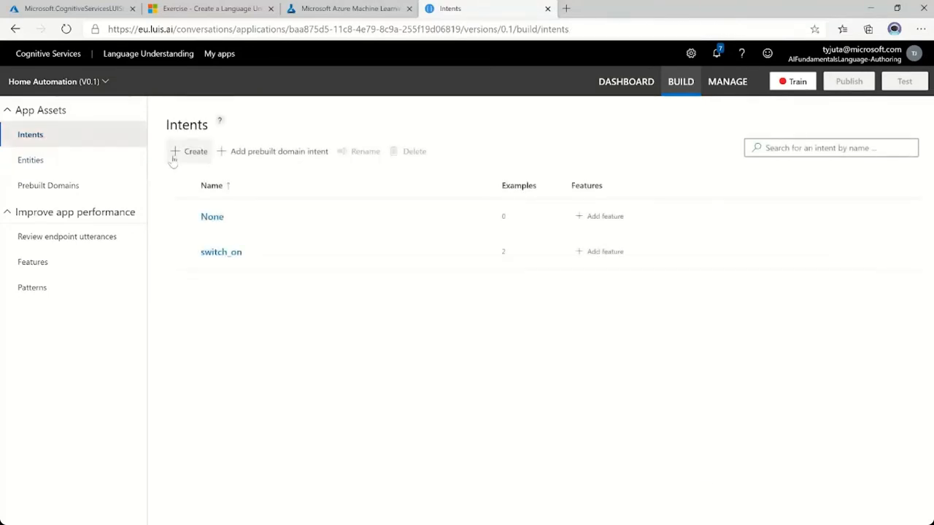
{"action": "left_click", "coordinate": [177, 155]}
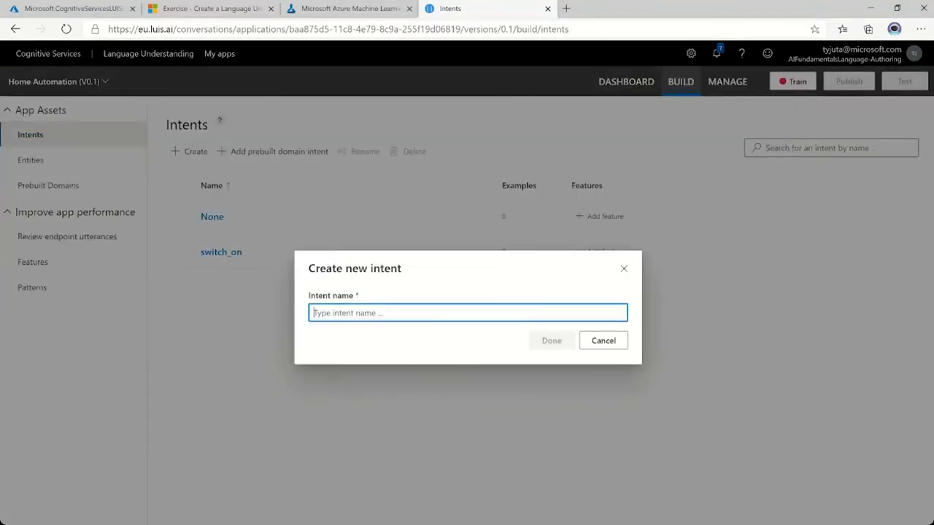
{"action": "type", "text": "switch_"}
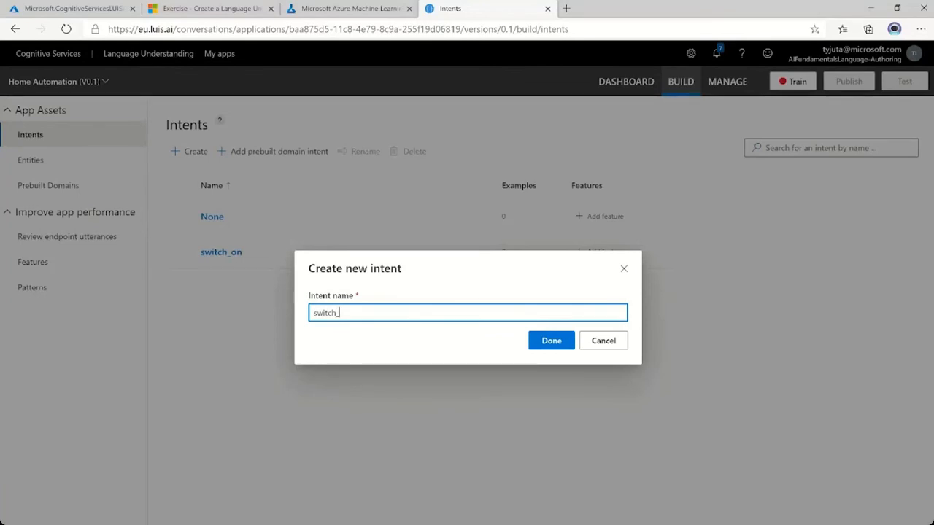
{"action": "type", "text": "off"}
{"action": "left_click", "coordinate": [551, 341]}
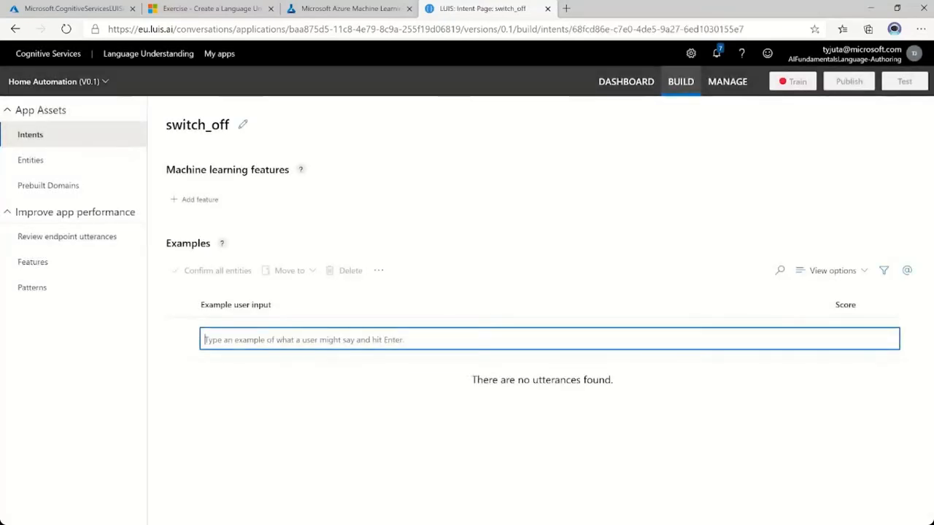
Add the example utterances "turn the light off" and "turn the fan off" to the switch_off intent.
{"action": "type", "text": "turn the light off"}
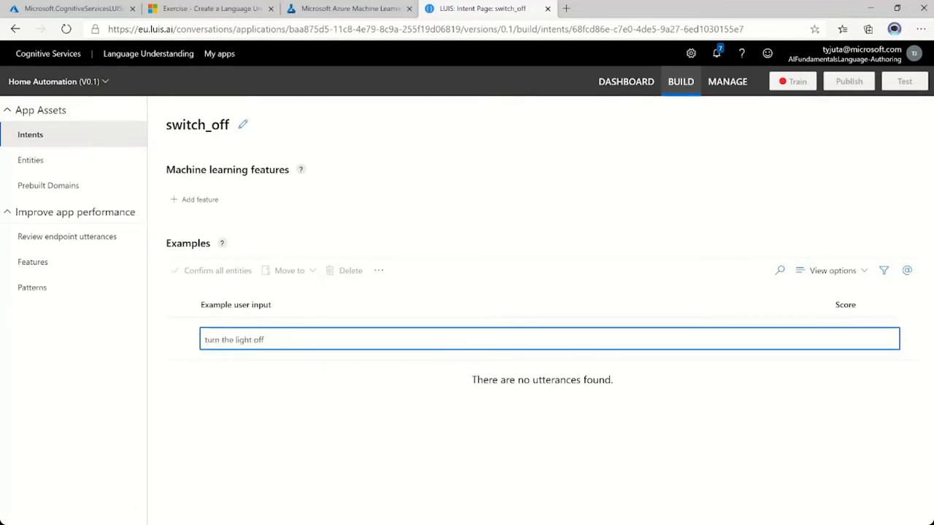
{"action": "key", "text": "Return"}
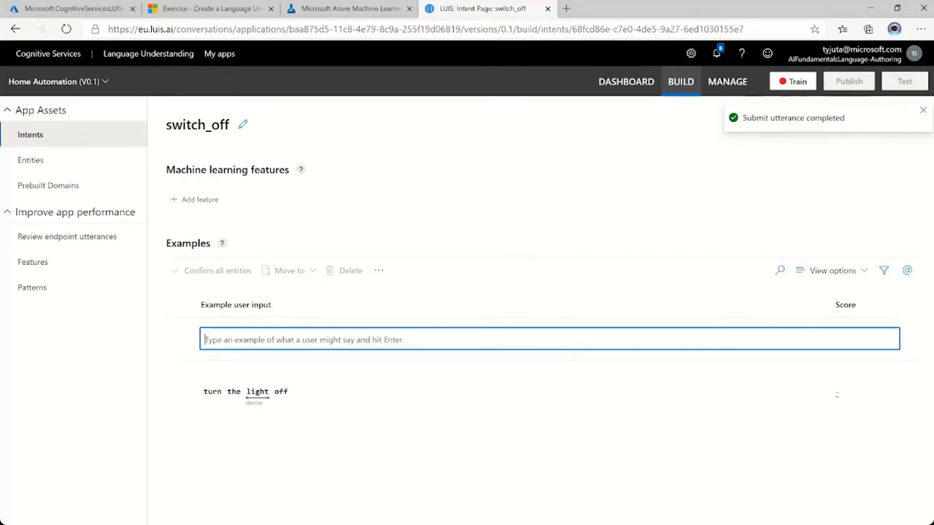
{"action": "type", "text": "turn the light off"}
{"action": "double_click", "coordinate": [254, 339]}
{"action": "type", "text": "fan"}
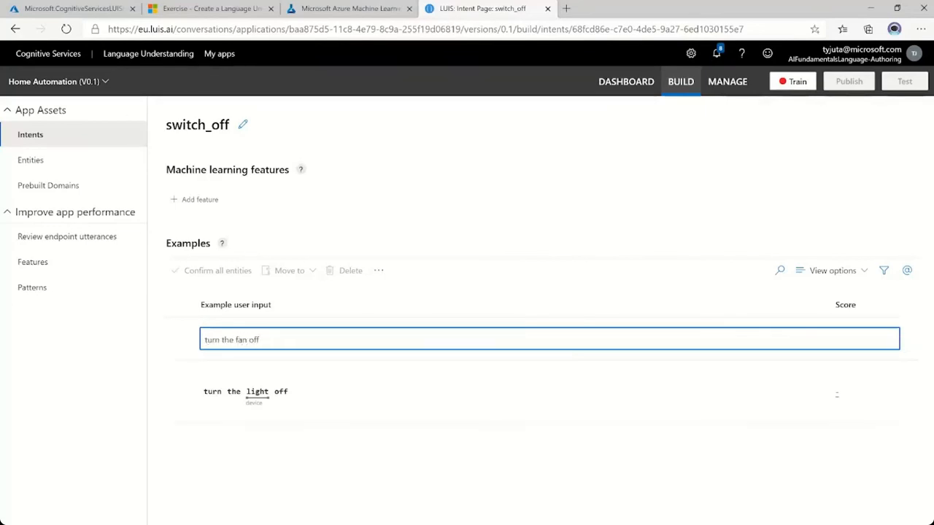
{"action": "key", "text": "Return"}
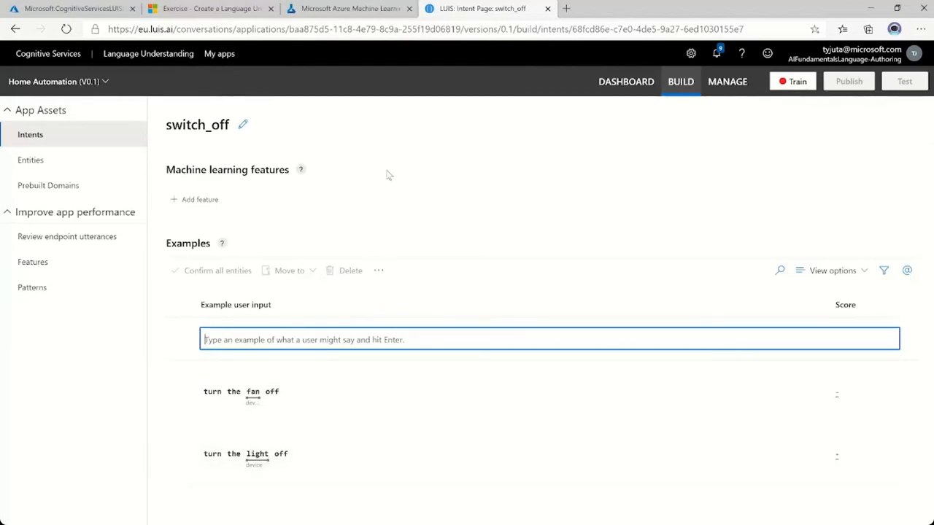
Copy the test phrase "switch the light on" from the notebook's Train and Test section and return to the LUIS portal.
{"action": "left_click", "coordinate": [362, 16]}
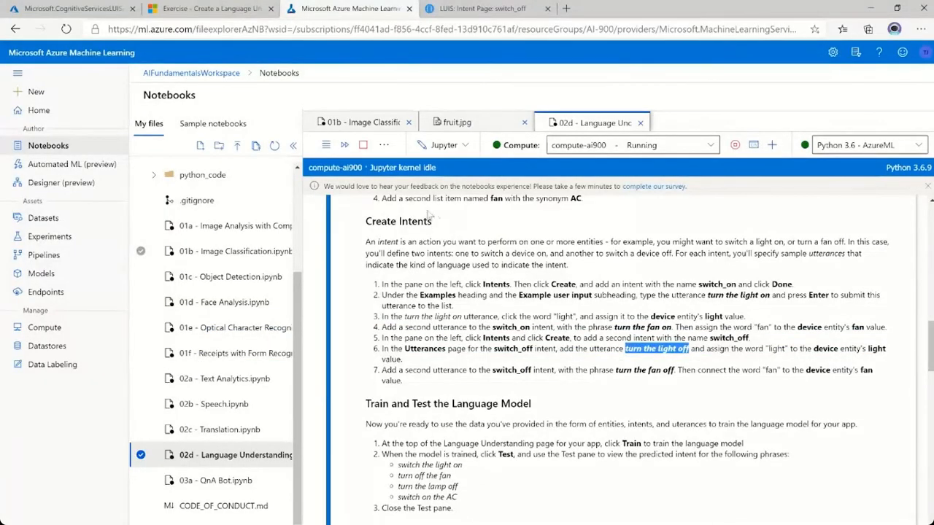
{"action": "scroll", "coordinate": [620, 350], "scroll_direction": "down", "scroll_amount": 1}
{"action": "scroll", "coordinate": [620, 357], "scroll_direction": "down", "scroll_amount": 3}
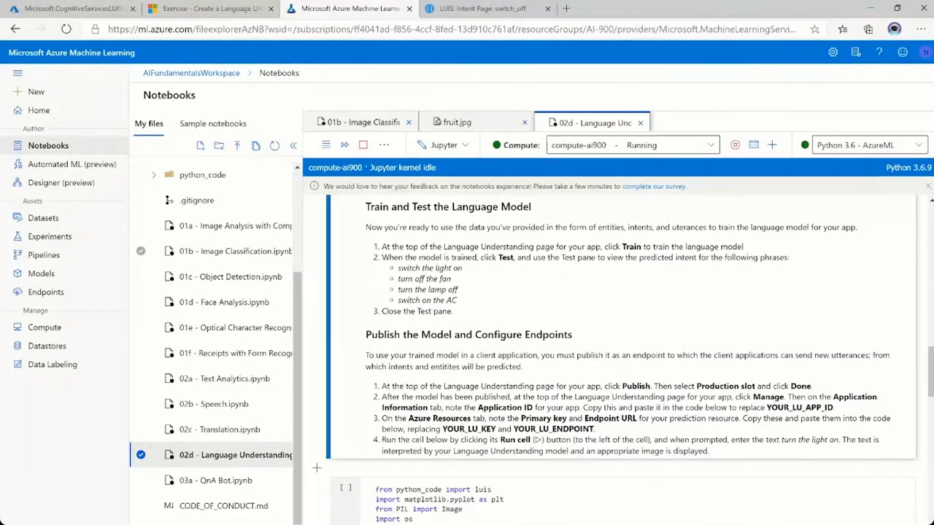
{"action": "left_click_drag", "start_coordinate": [398, 268], "coordinate": [463, 268]}
{"action": "key", "text": "ctrl+c"}
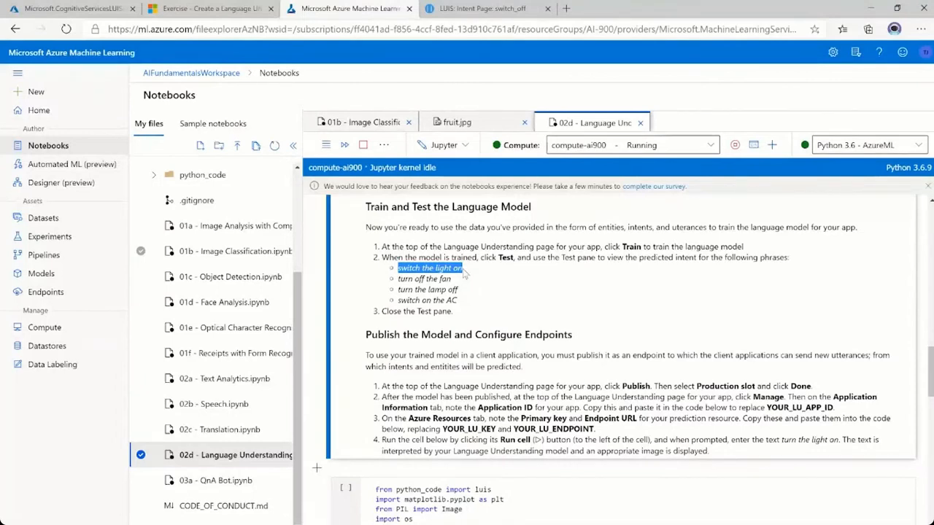
{"action": "left_click", "coordinate": [489, 11]}
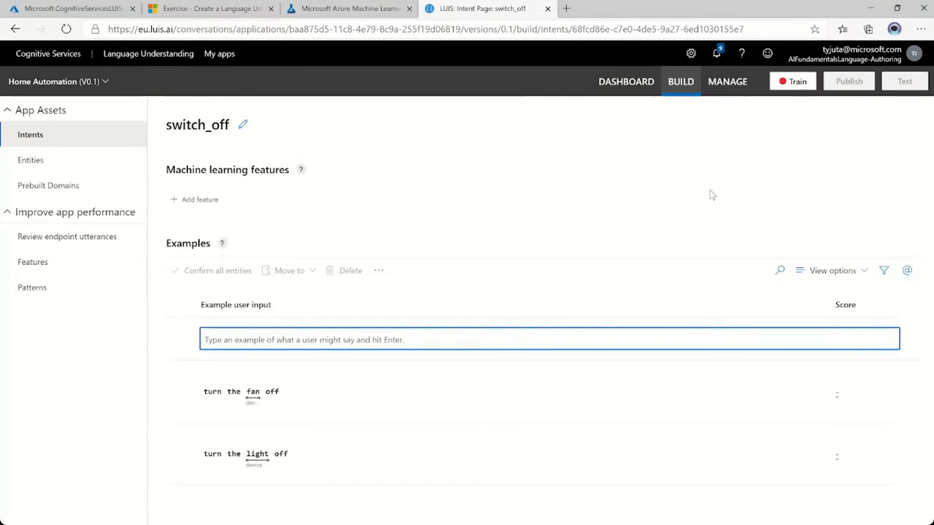
Train the app and test it with the utterance "switch the light on", closing the test pane when done.
{"action": "left_click", "coordinate": [798, 83]}
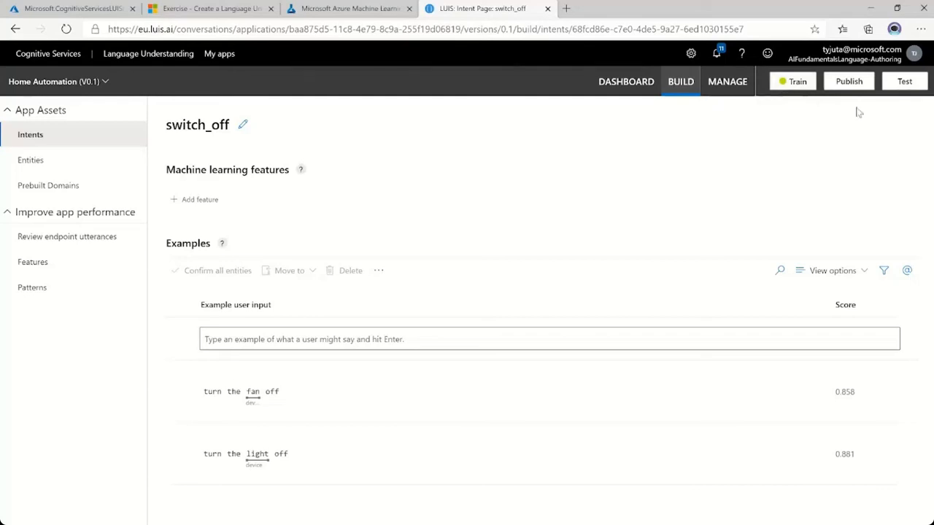
{"action": "left_click", "coordinate": [903, 82]}
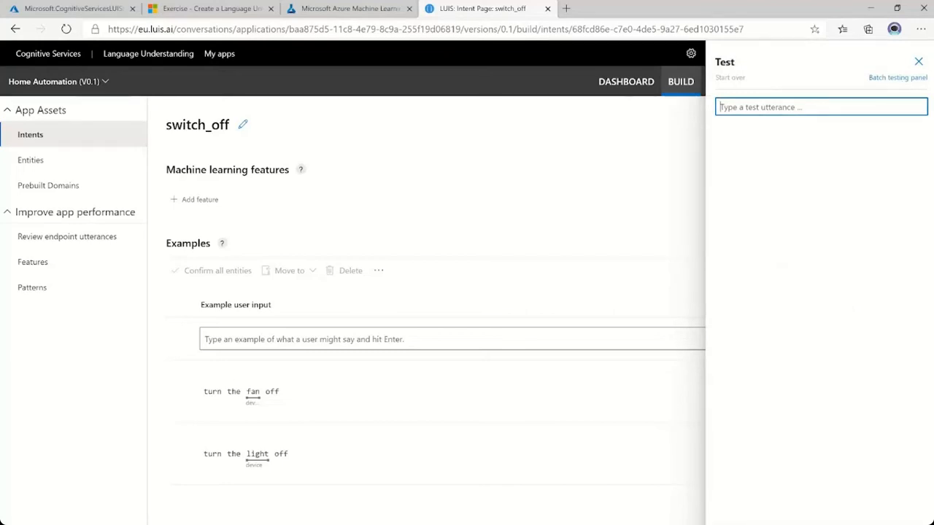
{"action": "key", "text": "ctrl+v"}
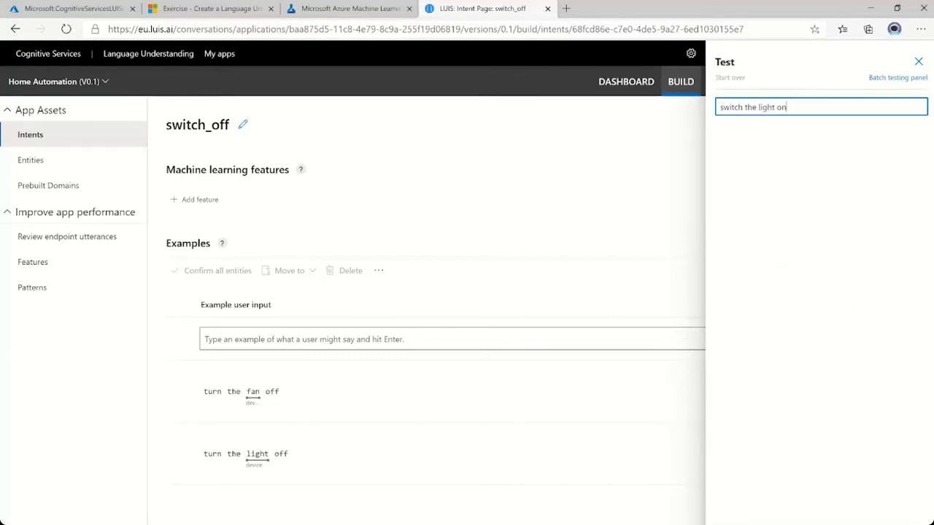
{"action": "key", "text": "Return"}
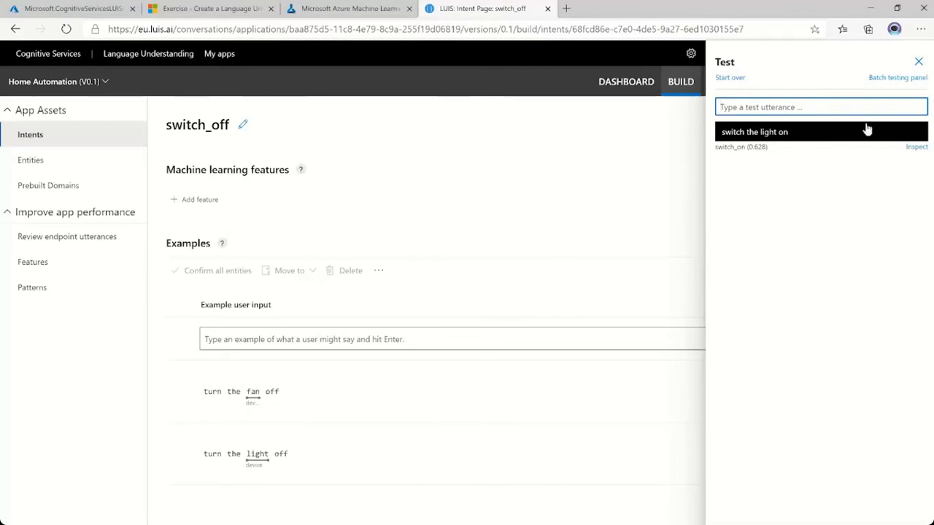
{"action": "left_click", "coordinate": [917, 65]}
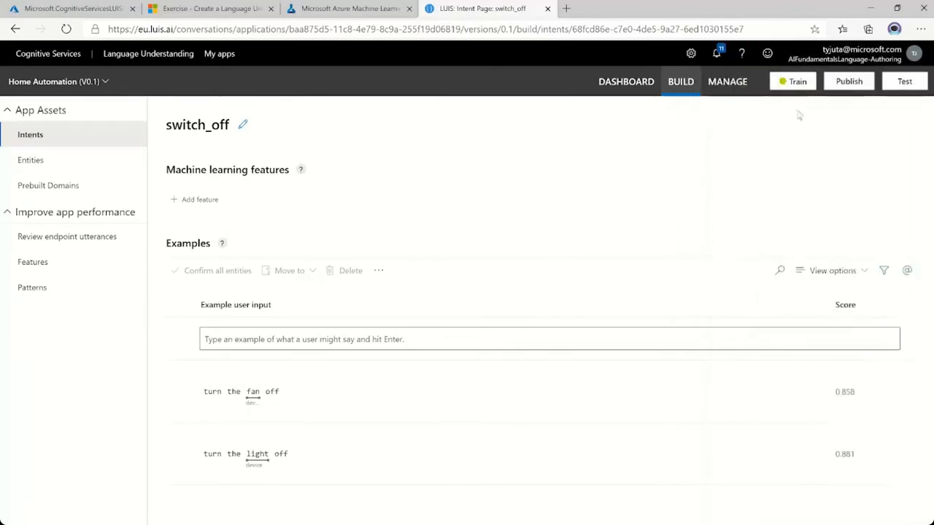
Check the notebook's publishing instructions and publish the Home Automation app to the Production slot in the LUIS portal.
{"action": "left_click", "coordinate": [352, 9]}
{"action": "scroll", "coordinate": [591, 374], "scroll_direction": "down", "scroll_amount": 2}
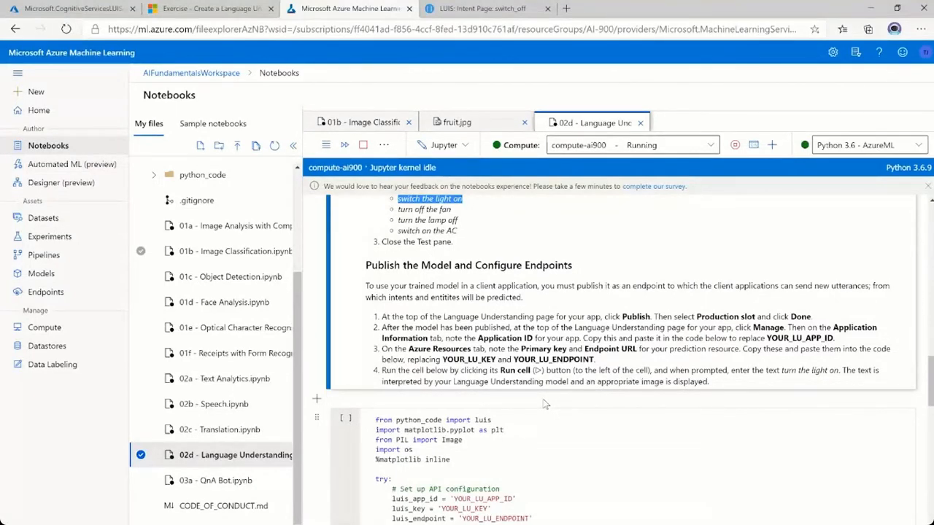
{"action": "left_click", "coordinate": [486, 11]}
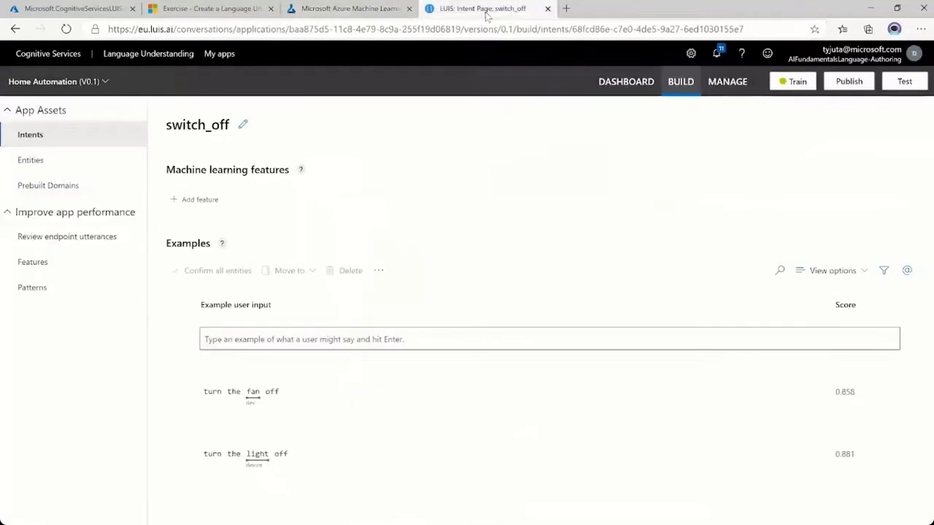
{"action": "left_click", "coordinate": [846, 85]}
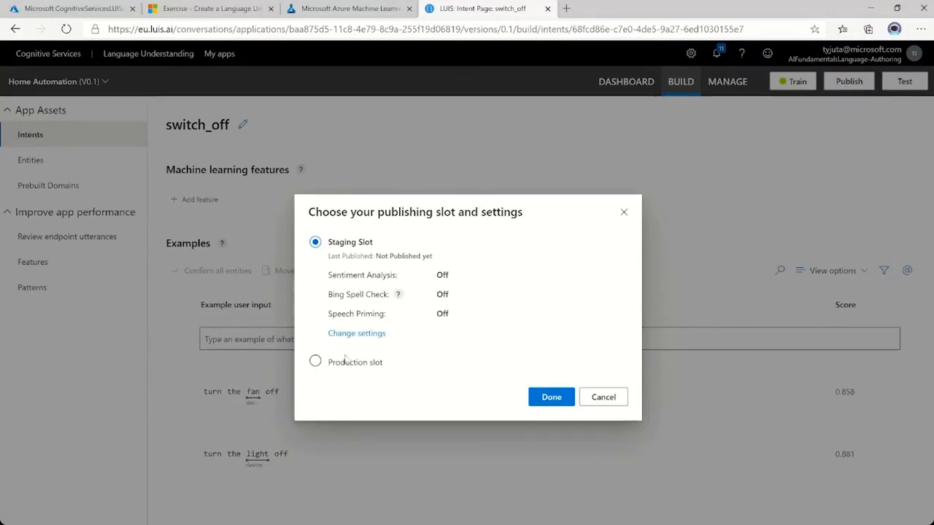
{"action": "left_click", "coordinate": [320, 362]}
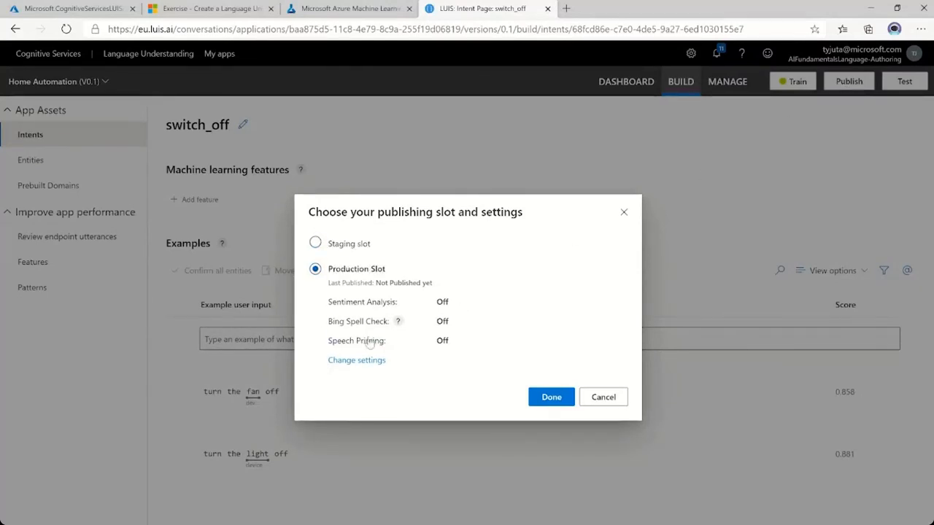
{"action": "left_click", "coordinate": [553, 398]}
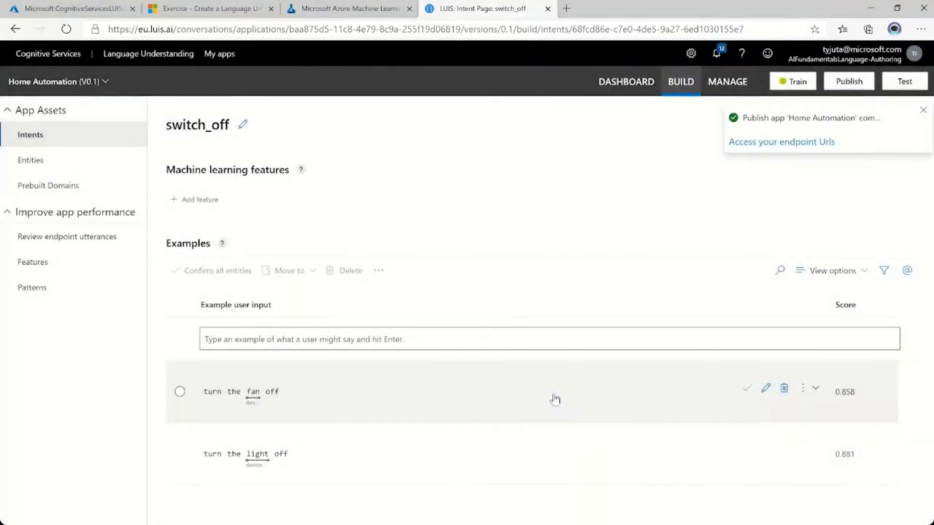
{"action": "key", "text": "alt+Tab"}
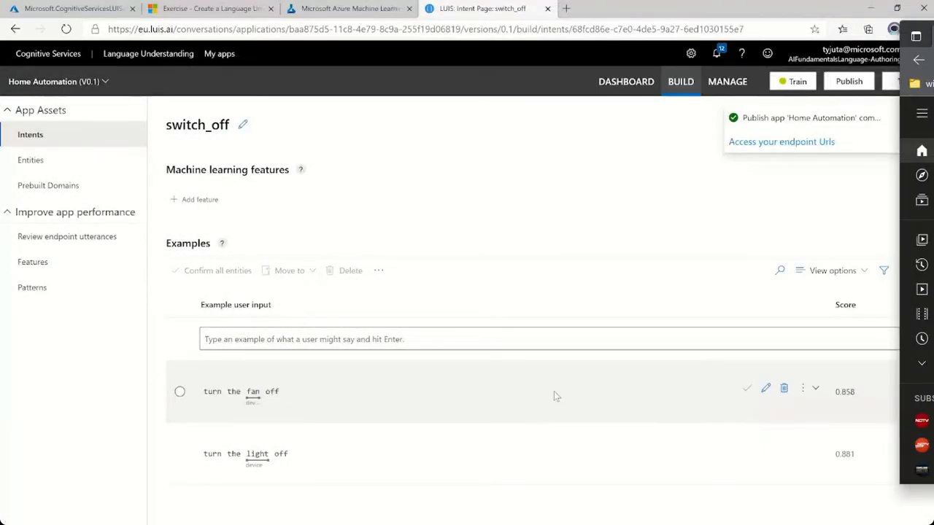
Copy the App ID from the Home Automation application settings and replace YOUR_LU_APP_ID with it in the notebook's code cell.
{"action": "left_click", "coordinate": [681, 83]}
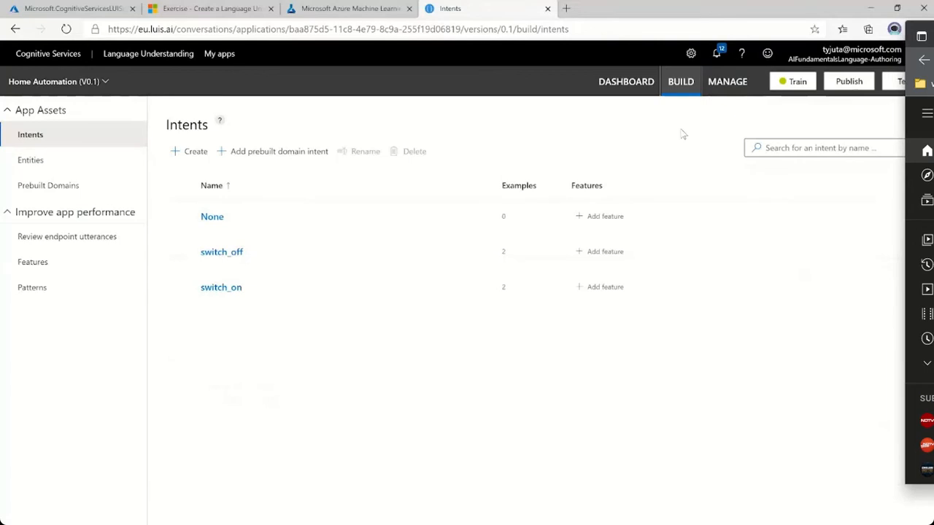
{"action": "left_click", "coordinate": [728, 81]}
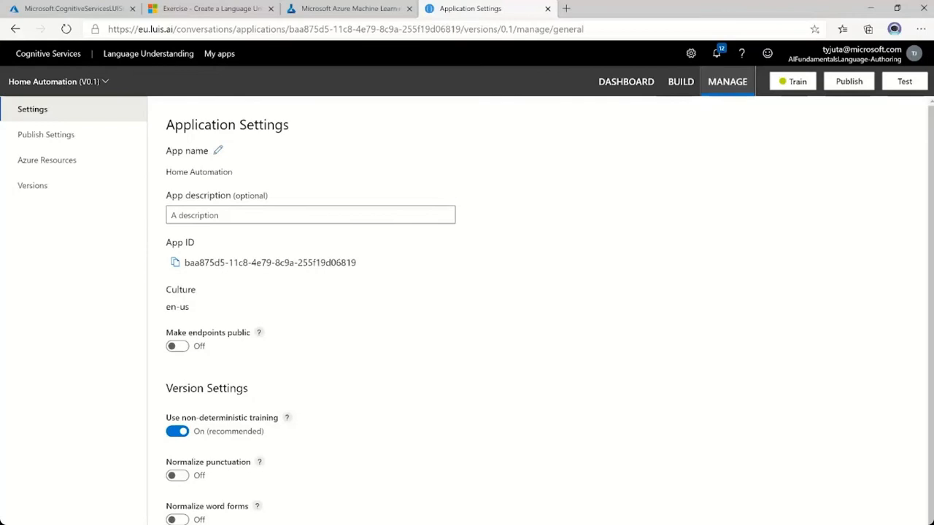
{"action": "left_click", "coordinate": [176, 264]}
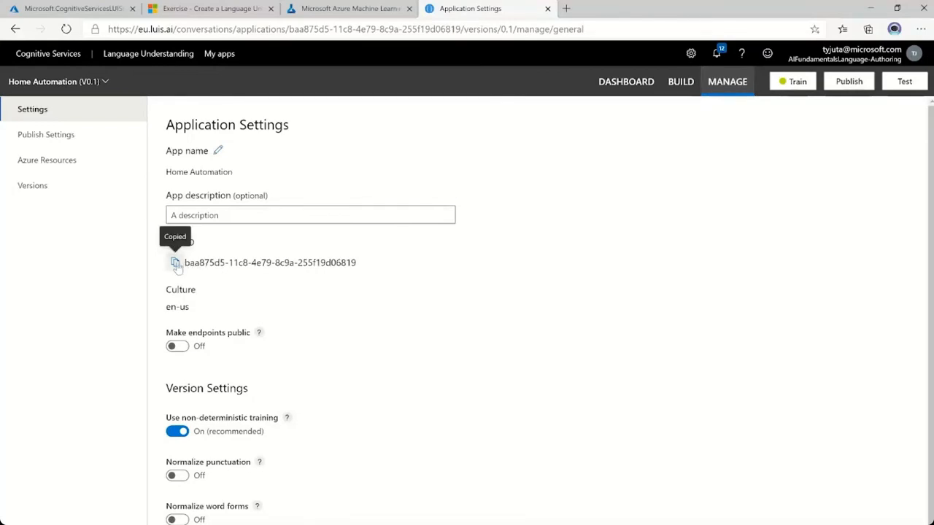
{"action": "left_click", "coordinate": [342, 10]}
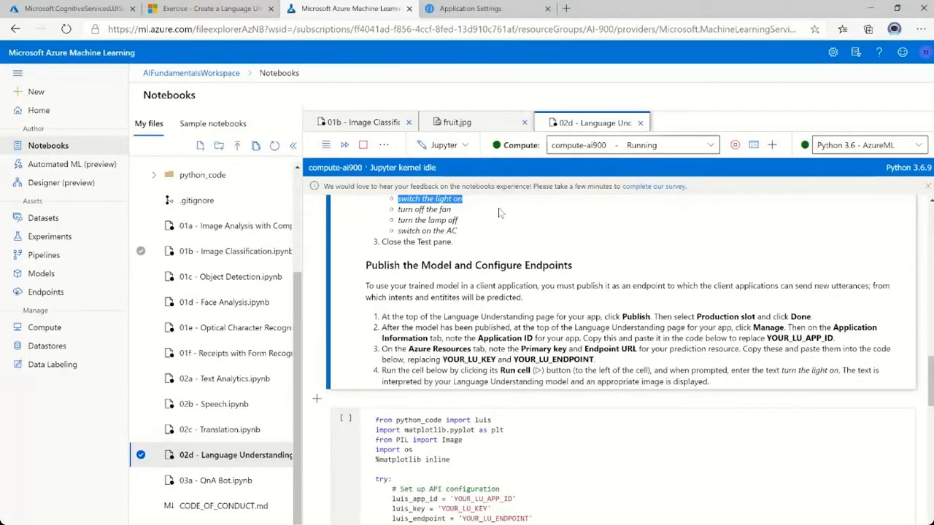
{"action": "scroll", "coordinate": [613, 365], "scroll_direction": "down", "scroll_amount": 1}
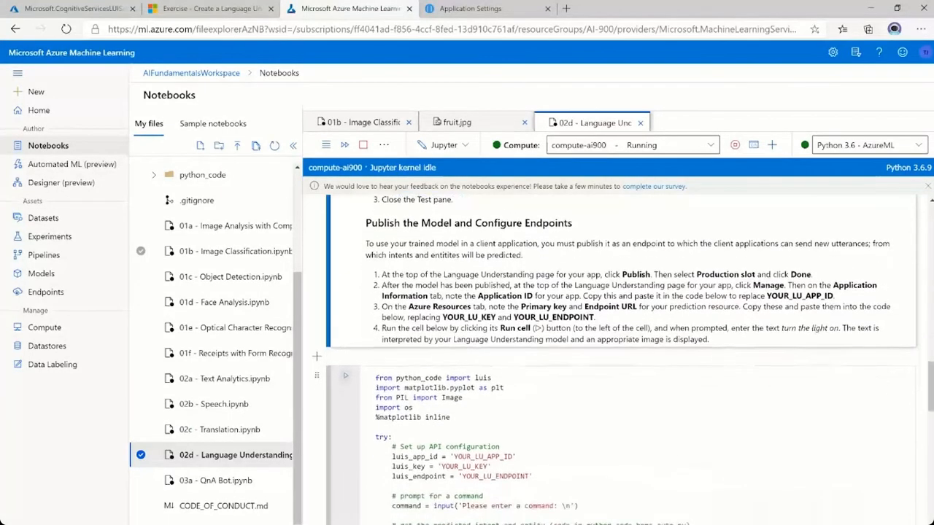
{"action": "left_click", "coordinate": [453, 456]}
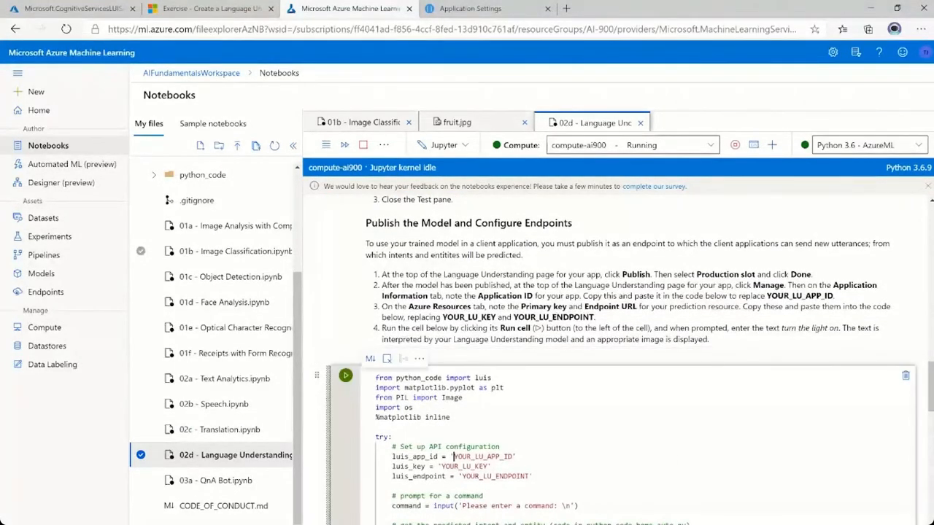
{"action": "left_click_drag", "start_coordinate": [453, 456], "coordinate": [512, 456]}
{"action": "key", "text": "ctrl+v"}
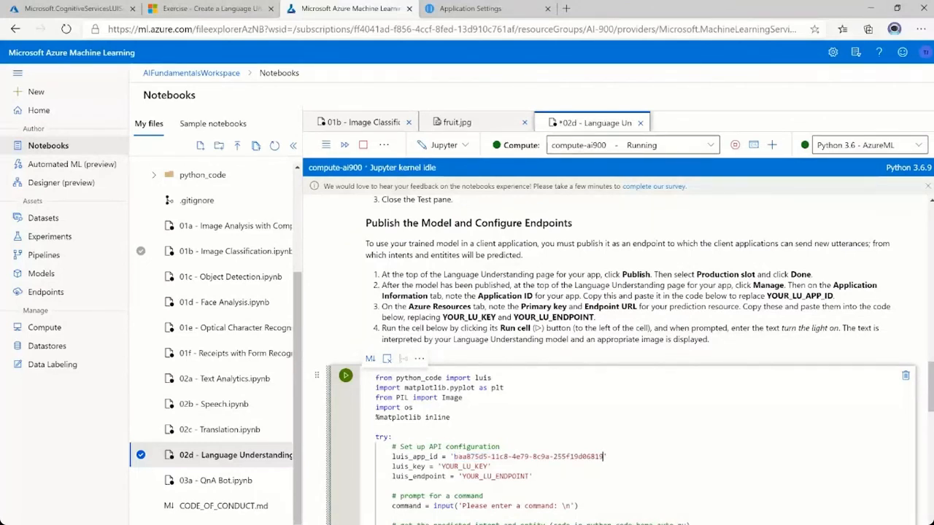
Copy Key 1 of the AIFundamentalsLanguage-Authoring resource from the Azure portal and replace YOUR_LU_KEY with it in the notebook.
{"action": "left_click", "coordinate": [78, 10]}
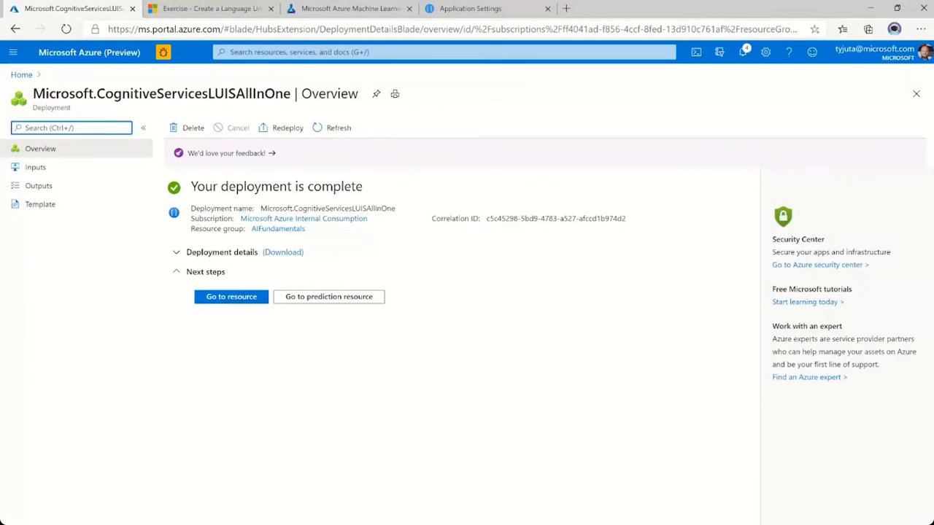
{"action": "left_click", "coordinate": [234, 298]}
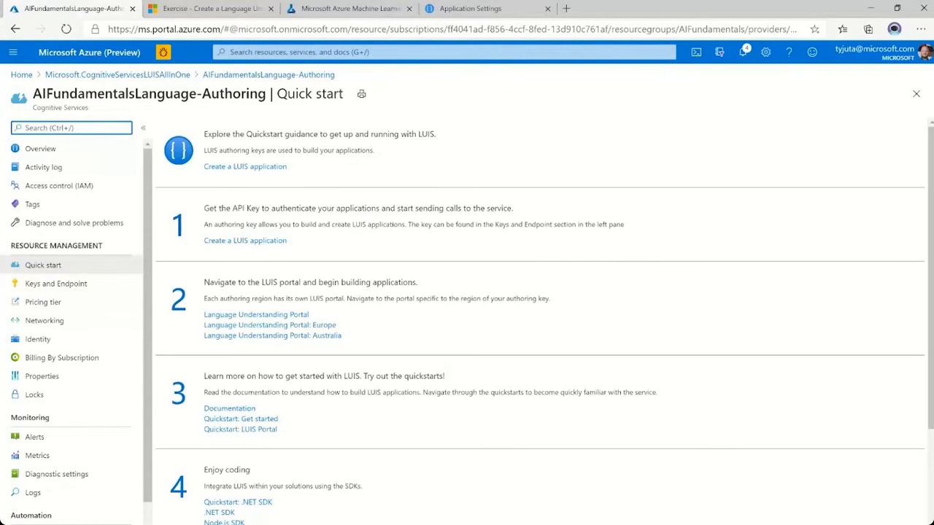
{"action": "left_click", "coordinate": [54, 288]}
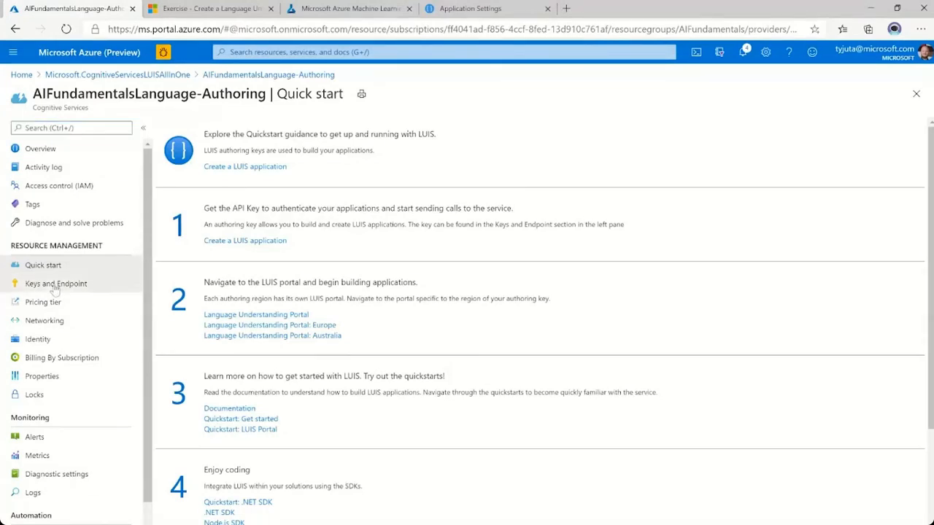
{"action": "left_click", "coordinate": [55, 288]}
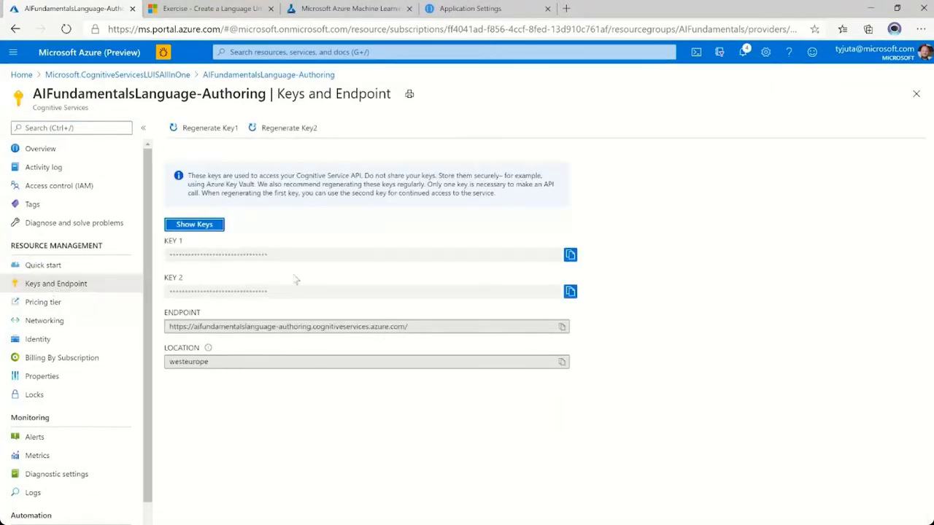
{"action": "left_click", "coordinate": [571, 256]}
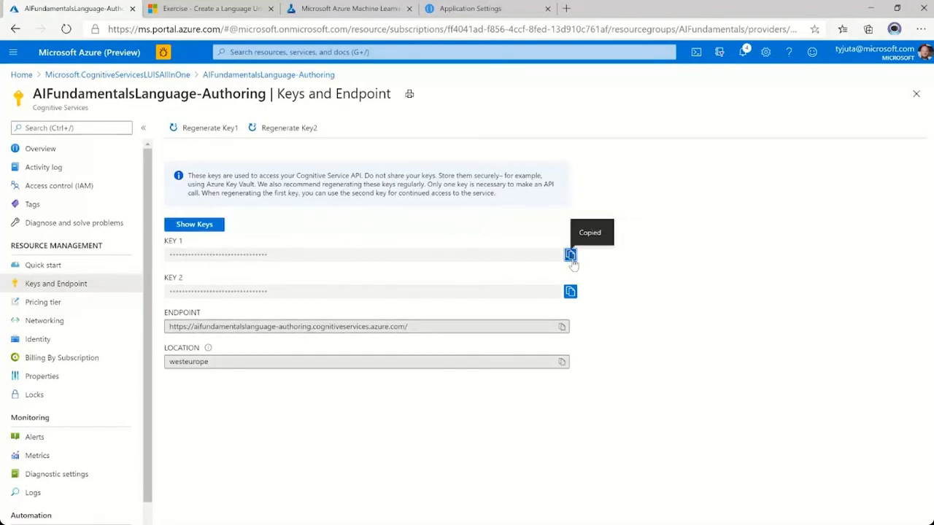
{"action": "left_click", "coordinate": [365, 11]}
{"action": "left_click", "coordinate": [440, 466]}
{"action": "left_click_drag", "start_coordinate": [441, 466], "coordinate": [487, 466]}
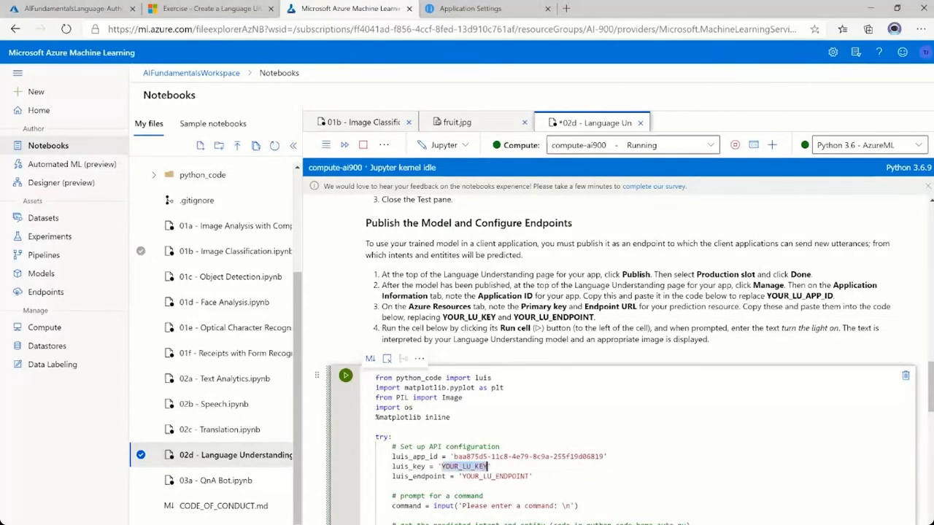
{"action": "key", "text": "ctrl+v"}
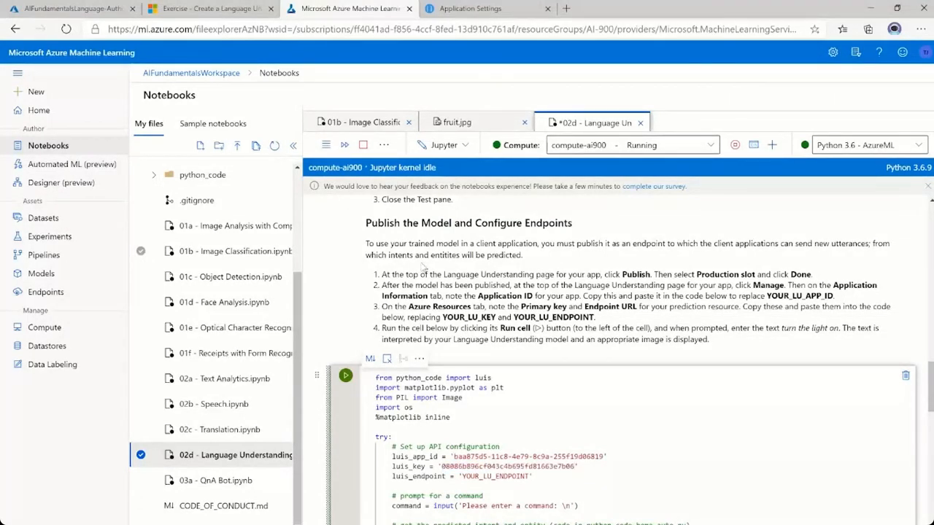
Copy the authoring resource's endpoint URL from the Azure portal and replace YOUR_LU_ENDPOINT with it in the notebook.
{"action": "left_click", "coordinate": [471, 10]}
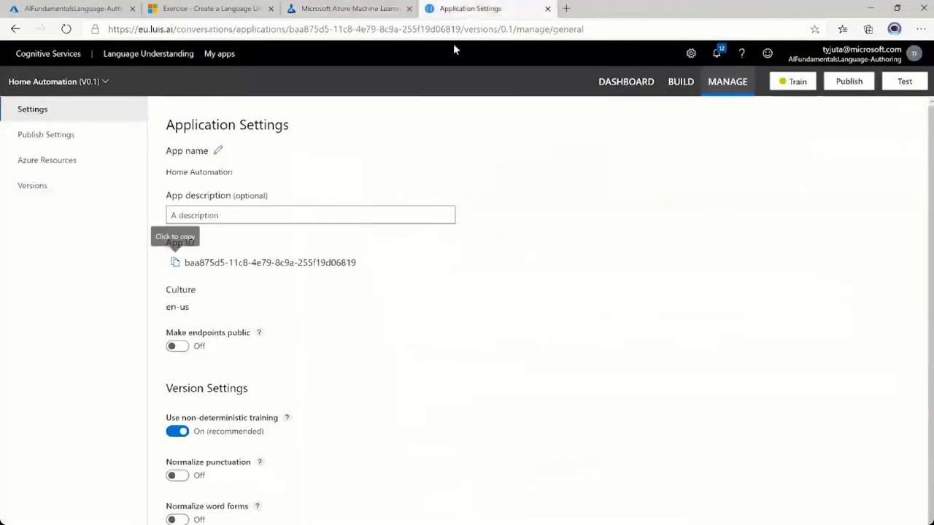
{"action": "left_click", "coordinate": [86, 12]}
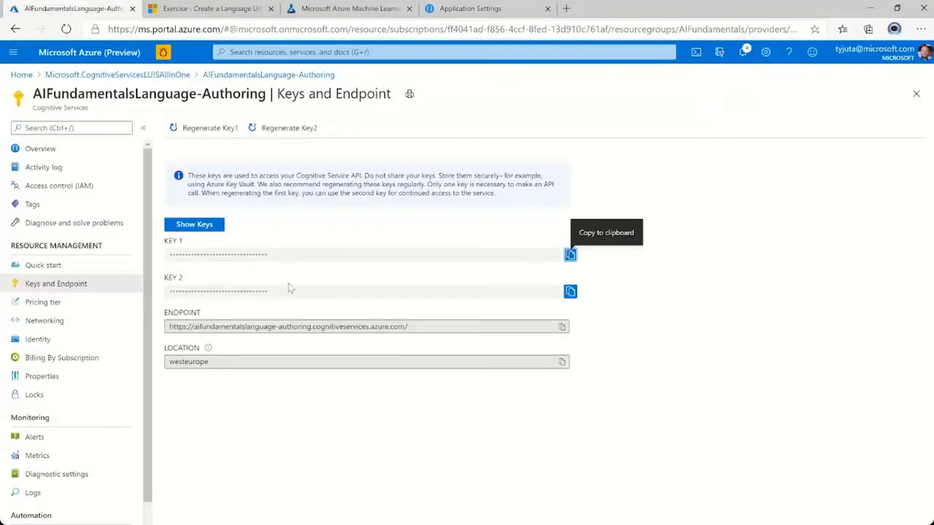
{"action": "left_click", "coordinate": [562, 327]}
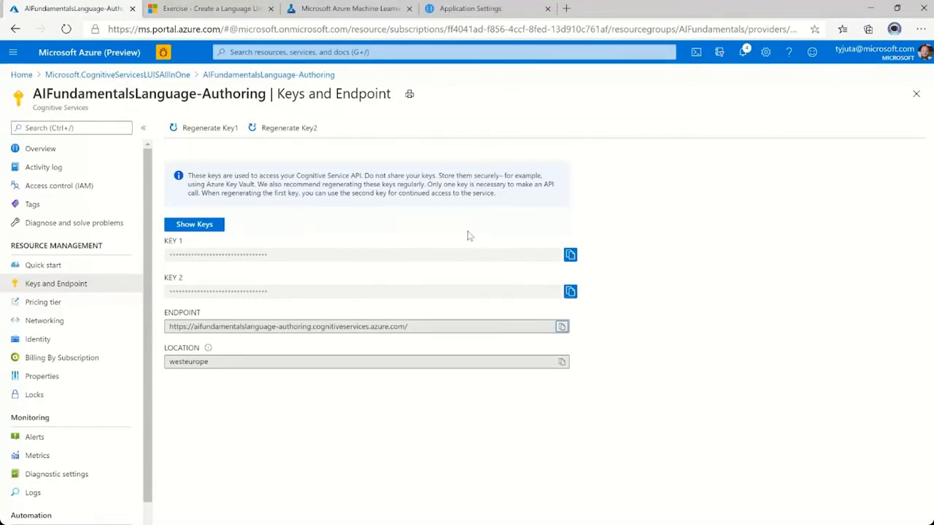
{"action": "key", "text": "ctrl+Tab"}
{"action": "key", "text": "ctrl+Tab"}
{"action": "left_click", "coordinate": [575, 466]}
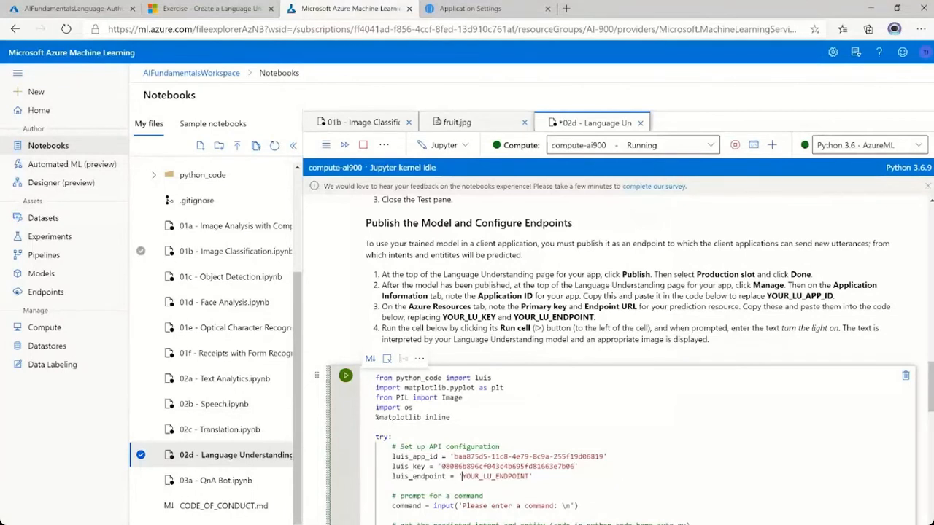
{"action": "left_click_drag", "start_coordinate": [461, 477], "coordinate": [529, 476]}
{"action": "key", "text": "ctrl+v"}
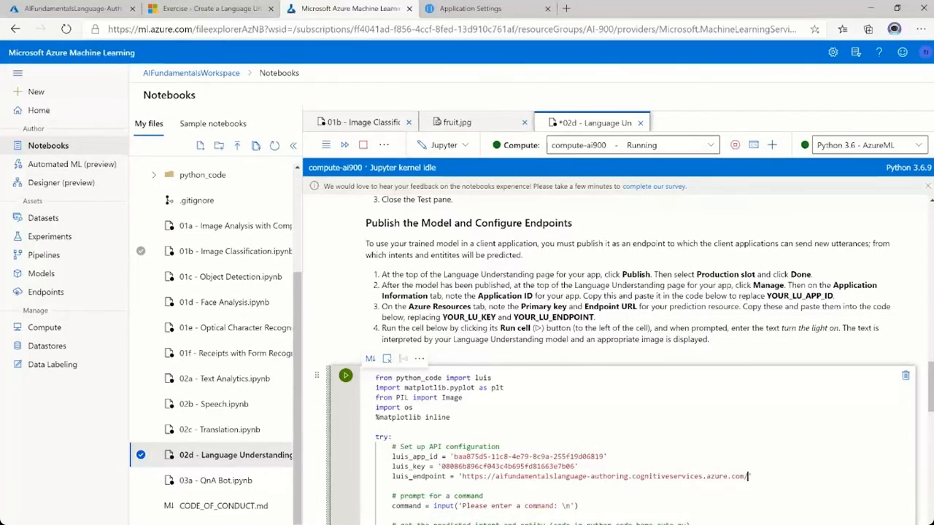
Run the Language Understanding code cell and submit the command "turn on the light".
{"action": "scroll", "coordinate": [617, 360], "scroll_direction": "down", "scroll_amount": 1}
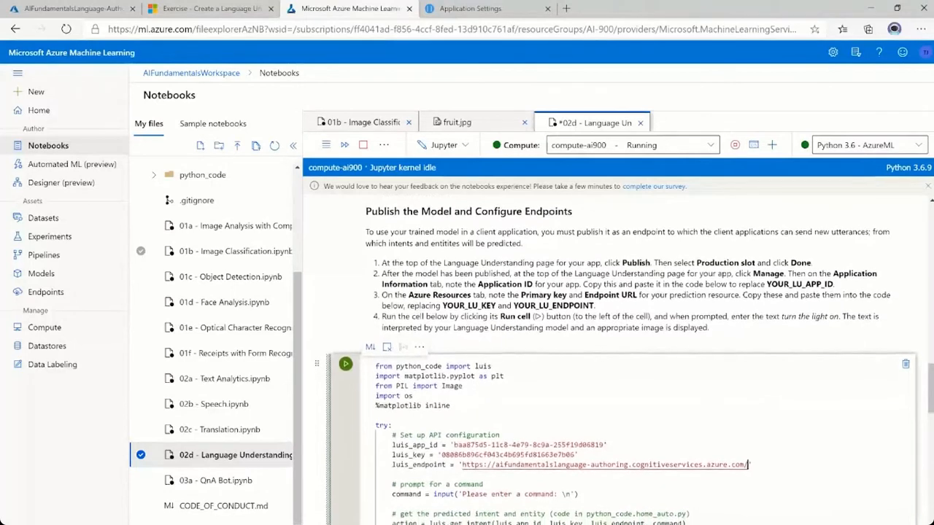
{"action": "scroll", "coordinate": [617, 359], "scroll_direction": "down", "scroll_amount": 3}
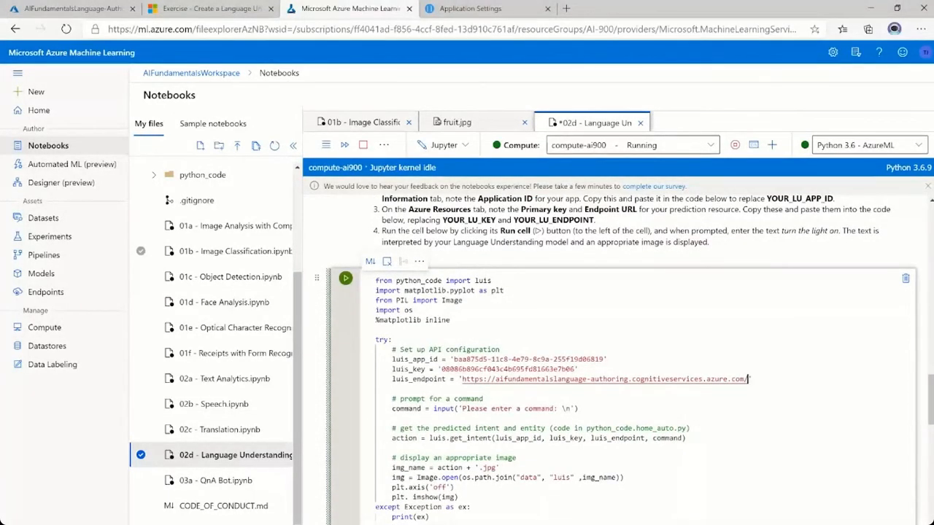
{"action": "left_click", "coordinate": [345, 279]}
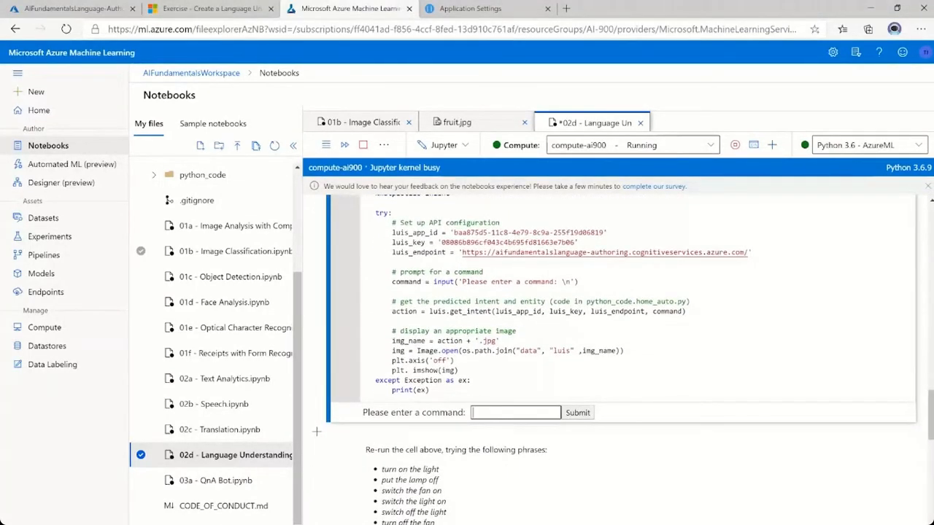
{"action": "type", "text": "rn on the light"}
{"action": "left_click", "coordinate": [577, 413]}
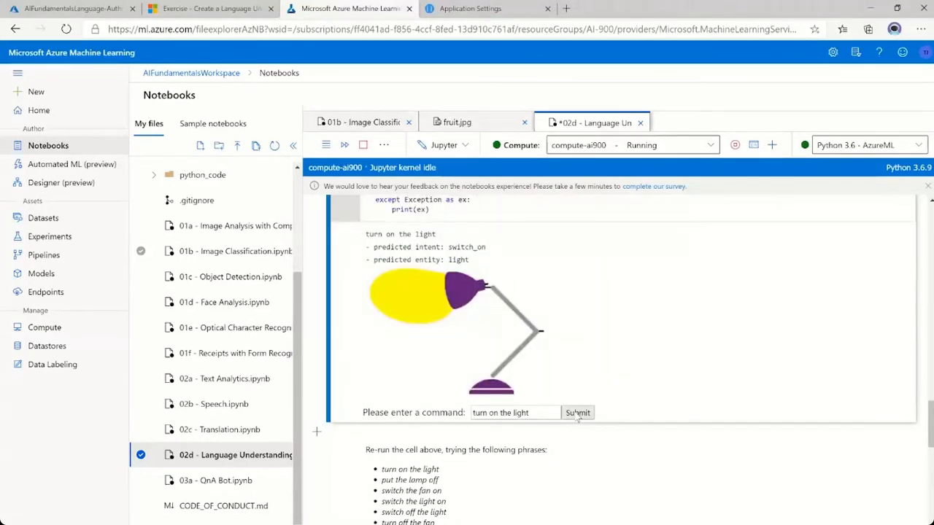
Change the command to "turn off the light" and submit it.
{"action": "left_click", "coordinate": [498, 413]}
{"action": "key", "text": "BackSpace"}
{"action": "key", "text": "BackSpace"}
{"action": "type", "text": "off"}
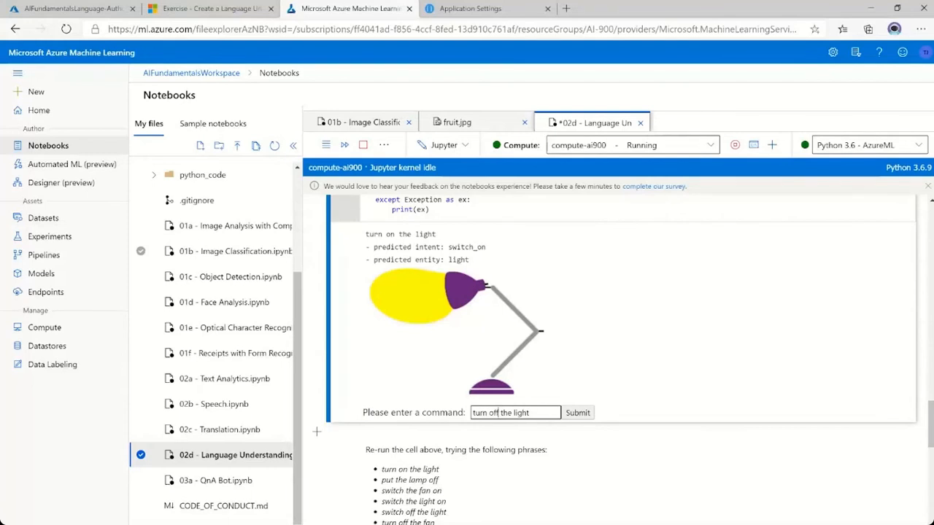
{"action": "left_click", "coordinate": [577, 413]}
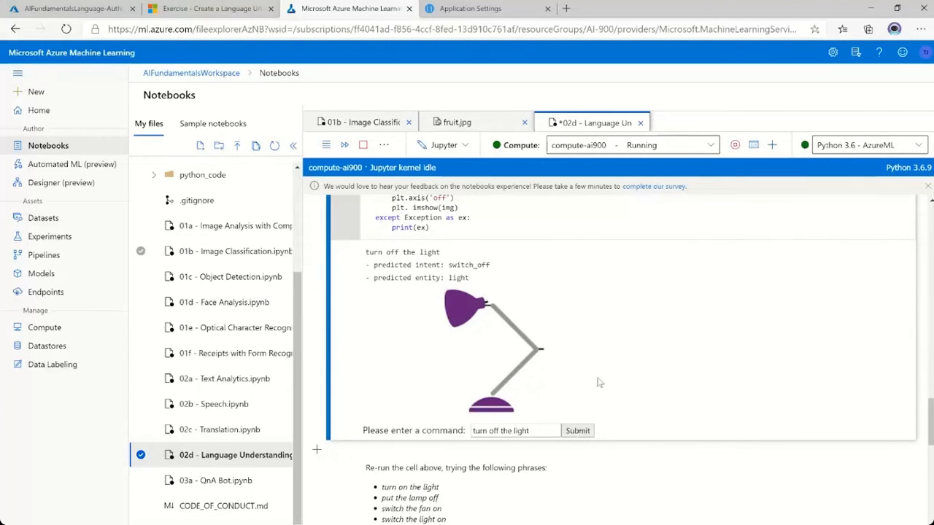
{"action": "scroll", "coordinate": [598, 383], "scroll_direction": "up", "scroll_amount": 3}
{"action": "scroll", "coordinate": [598, 383], "scroll_direction": "up", "scroll_amount": 5}
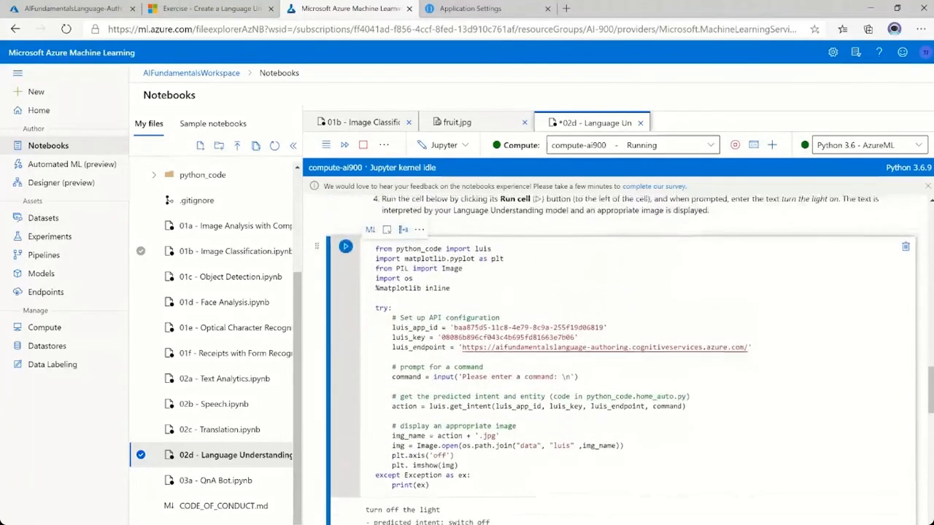
{"action": "scroll", "coordinate": [625, 360], "scroll_direction": "up", "scroll_amount": 1}
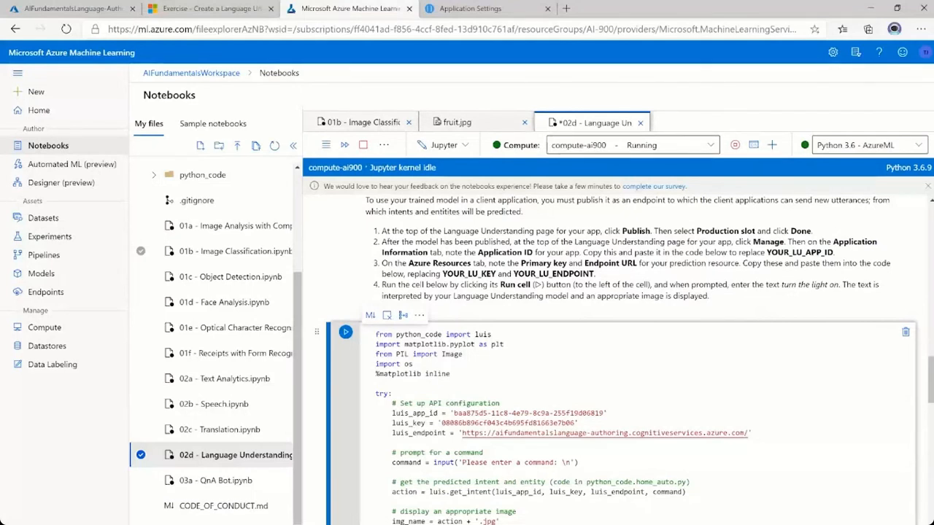
{"action": "scroll", "coordinate": [459, 522], "scroll_direction": "down", "scroll_amount": 2}
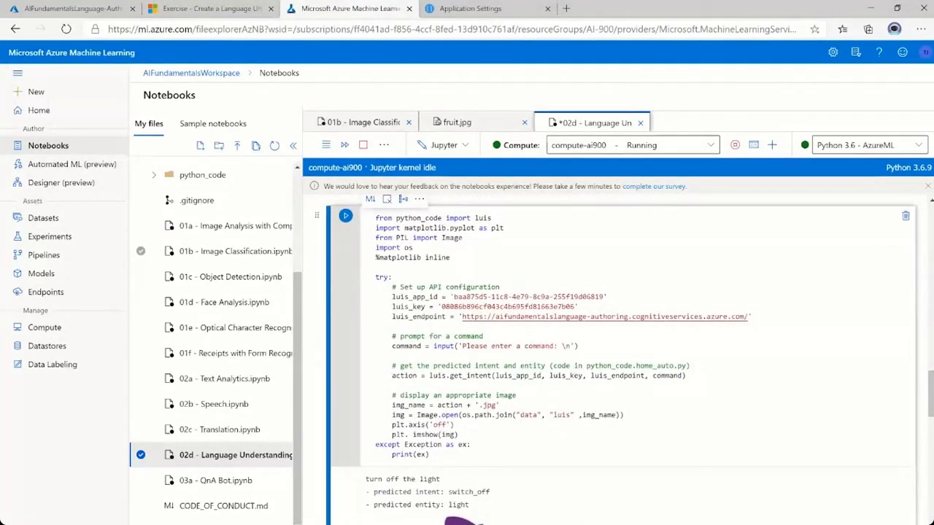
{"action": "scroll", "coordinate": [460, 521], "scroll_direction": "up", "scroll_amount": 2}
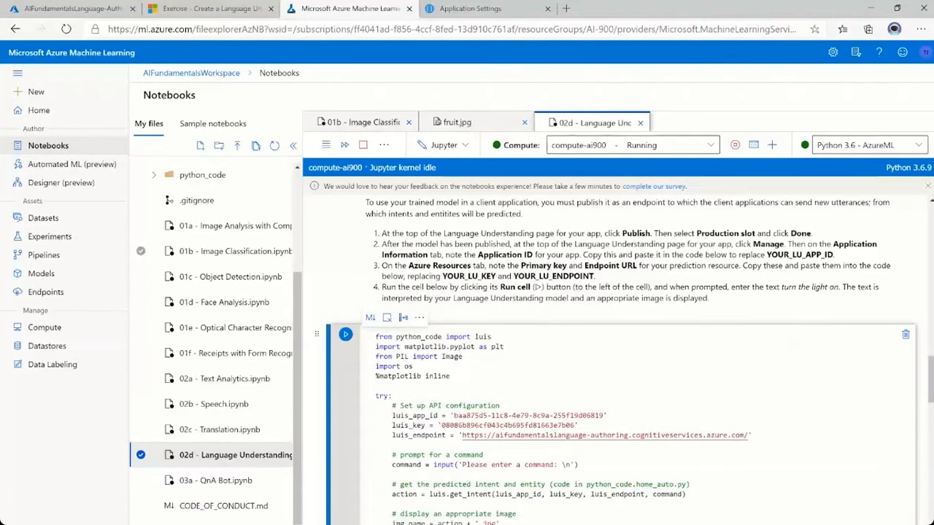
Find the notebook's Cognitive Services resource instructions under Add Voice Control, then search the Azure portal for Cognitive Services and start creating one.
{"action": "scroll", "coordinate": [617, 357], "scroll_direction": "down", "scroll_amount": 2}
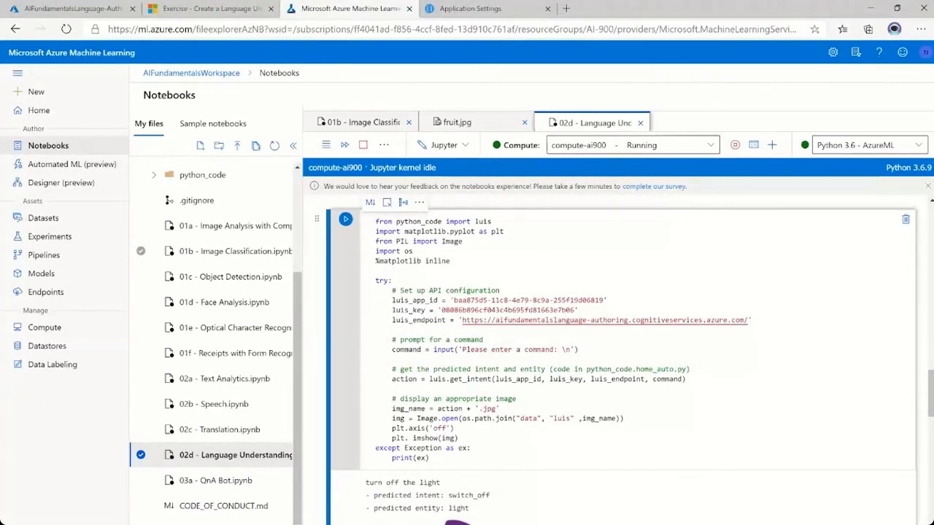
{"action": "scroll", "coordinate": [759, 417], "scroll_direction": "down", "scroll_amount": 3}
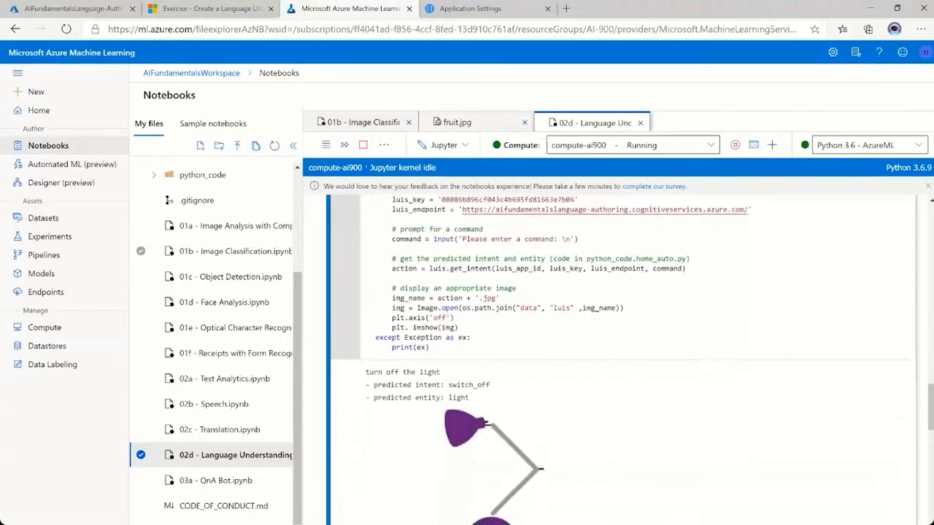
{"action": "scroll", "coordinate": [759, 418], "scroll_direction": "down", "scroll_amount": 5}
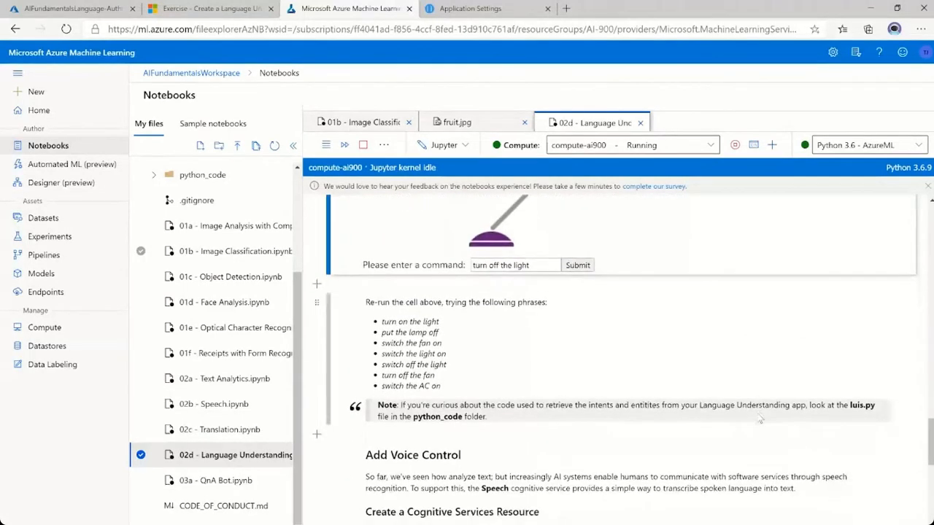
{"action": "scroll", "coordinate": [759, 418], "scroll_direction": "down", "scroll_amount": 1}
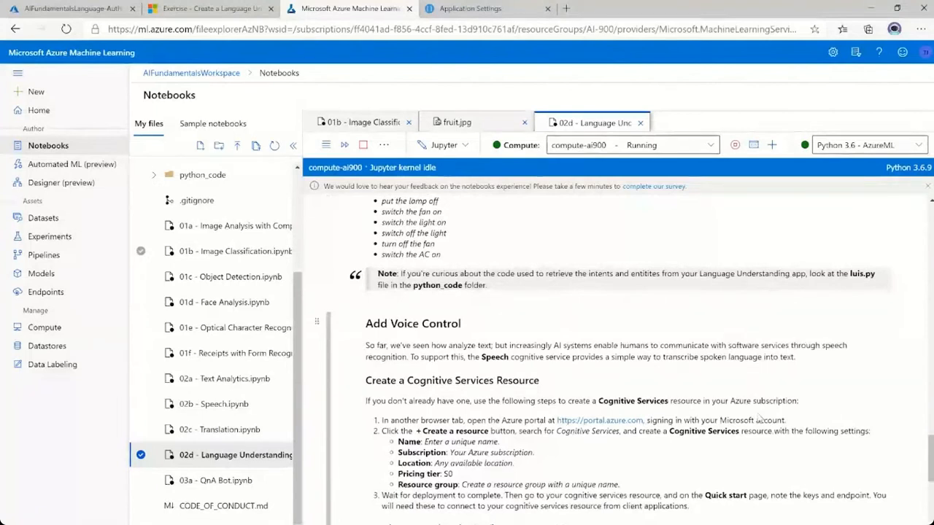
{"action": "scroll", "coordinate": [788, 465], "scroll_direction": "down", "scroll_amount": 1}
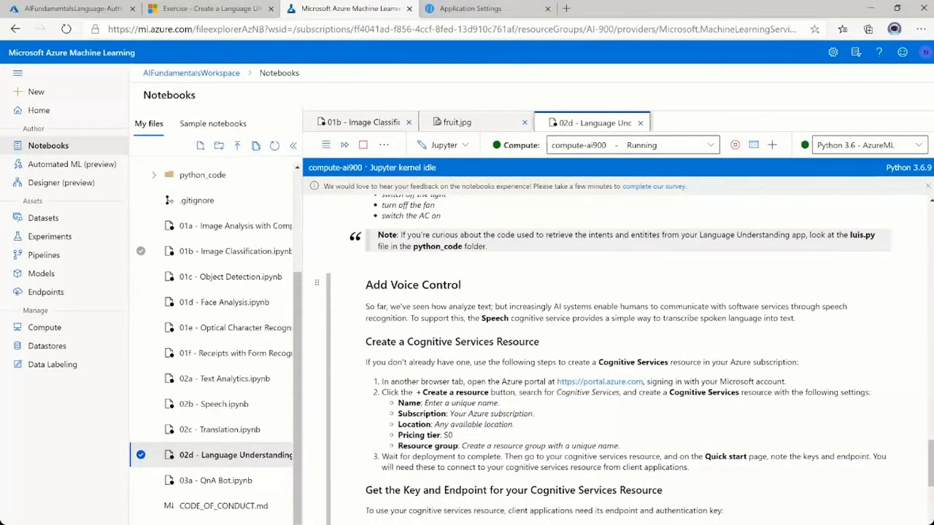
{"action": "scroll", "coordinate": [602, 360], "scroll_direction": "down", "scroll_amount": 2}
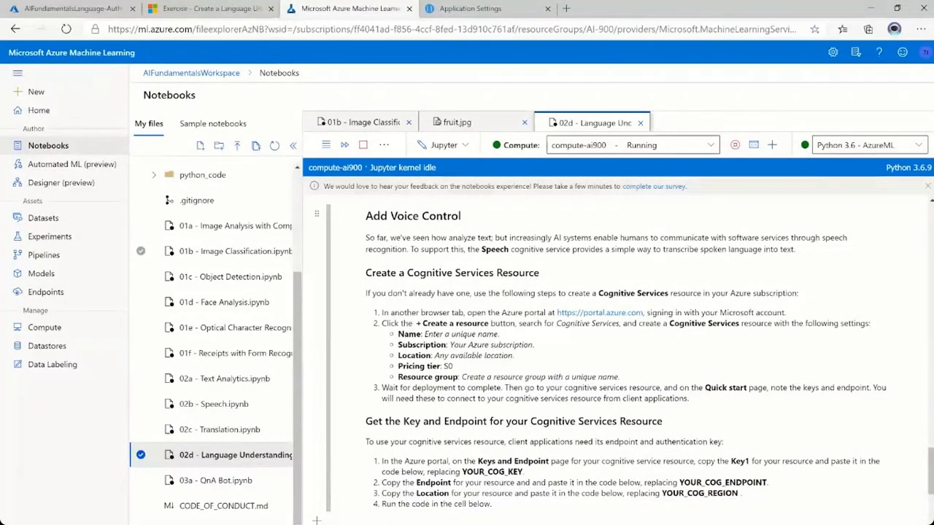
{"action": "left_click_drag", "start_coordinate": [598, 293], "coordinate": [668, 293]}
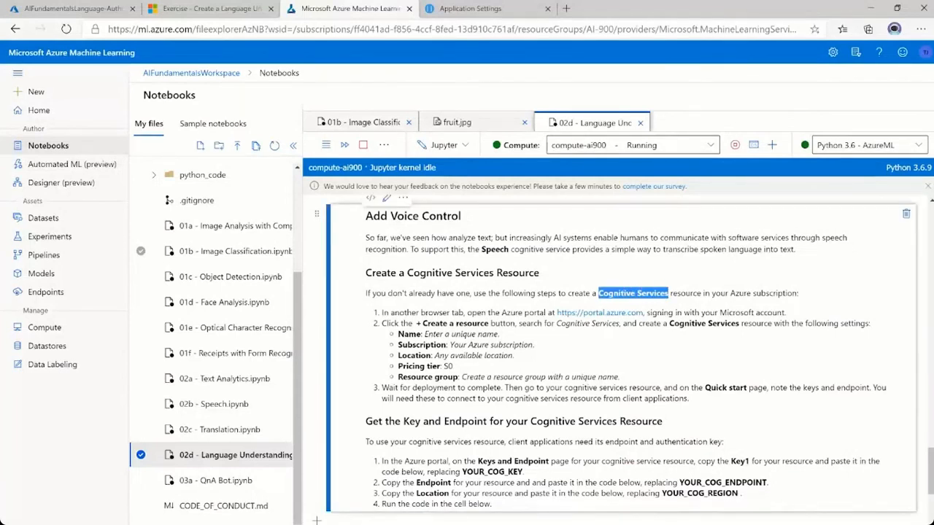
{"action": "left_click", "coordinate": [93, 9]}
{"action": "left_click", "coordinate": [299, 51]}
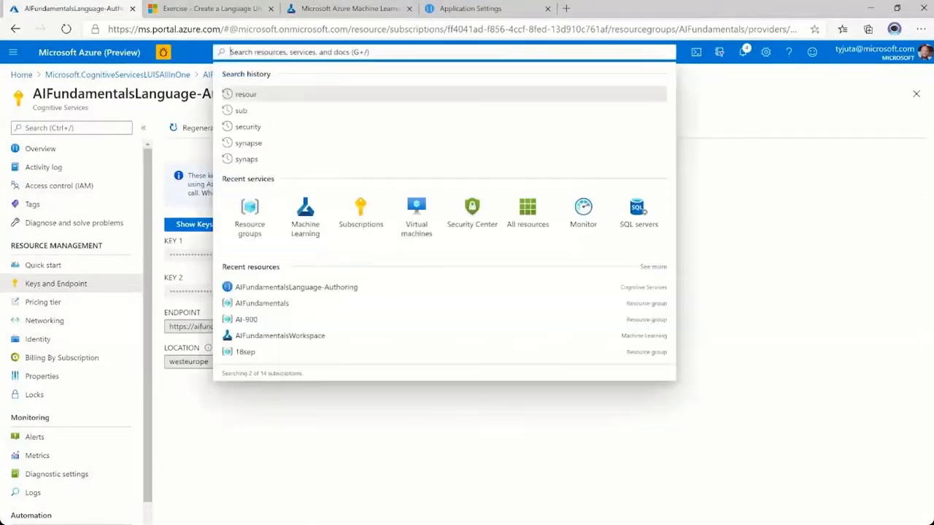
{"action": "key", "text": "ctrl+v"}
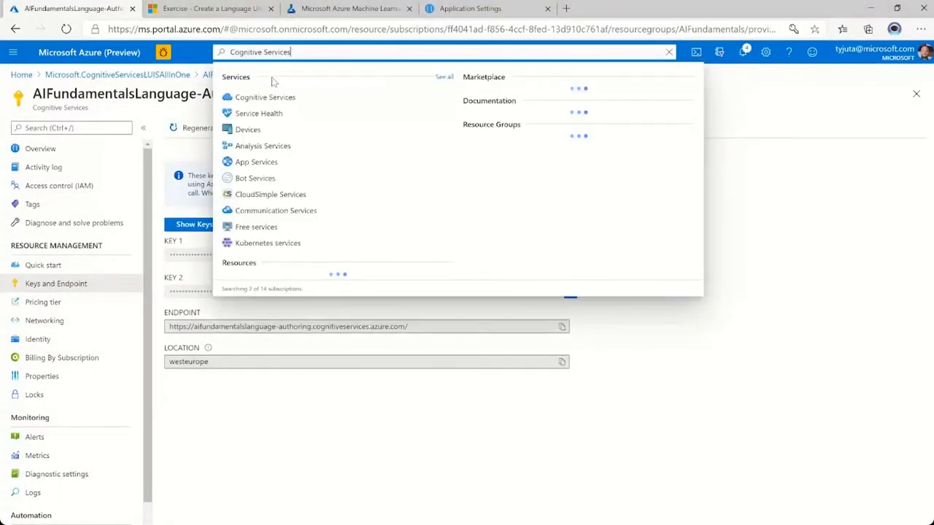
{"action": "left_click", "coordinate": [270, 100]}
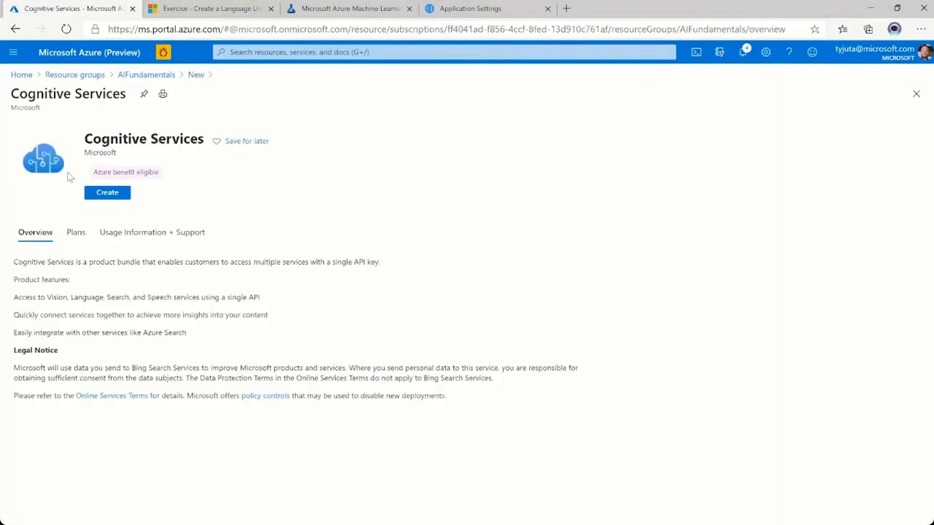
{"action": "left_click", "coordinate": [106, 196]}
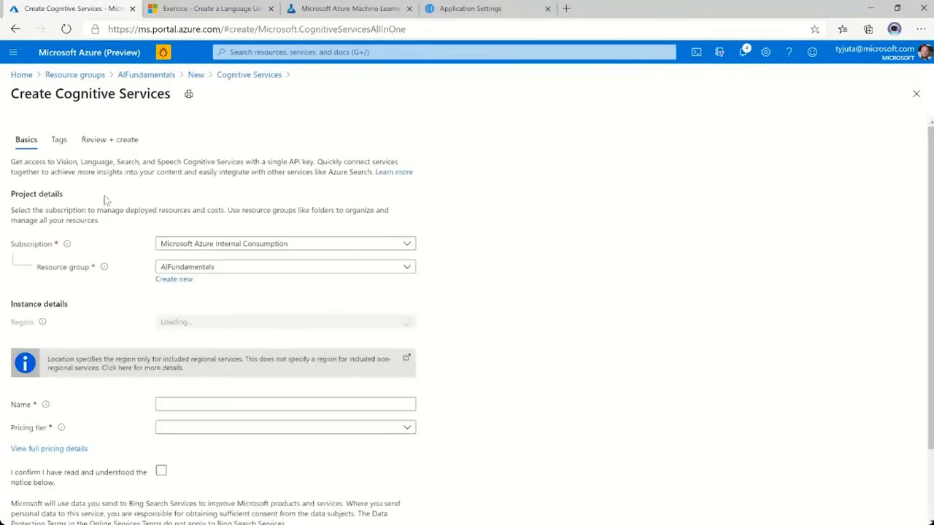
Set the new Cognitive Services resource's region to West Europe and name it AIFundamentalsCS.
{"action": "left_click", "coordinate": [233, 325]}
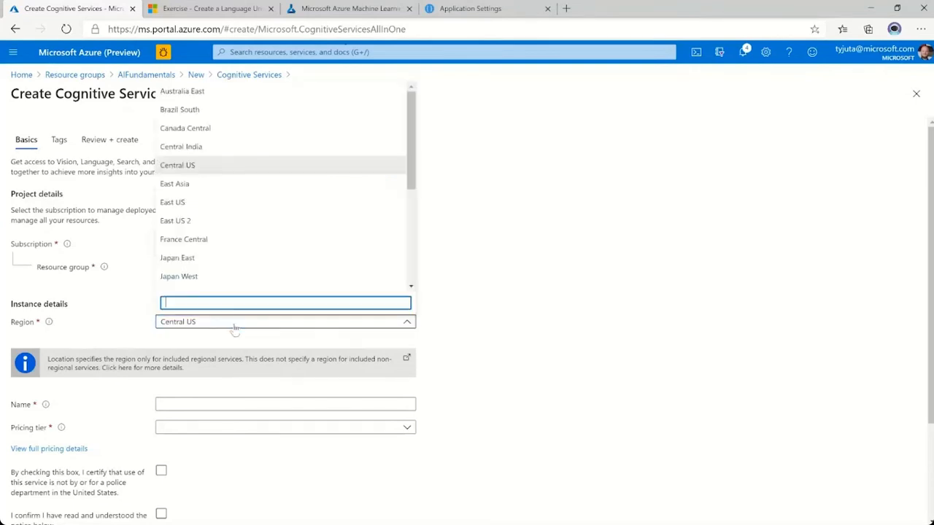
{"action": "scroll", "coordinate": [207, 255], "scroll_direction": "down", "scroll_amount": 3}
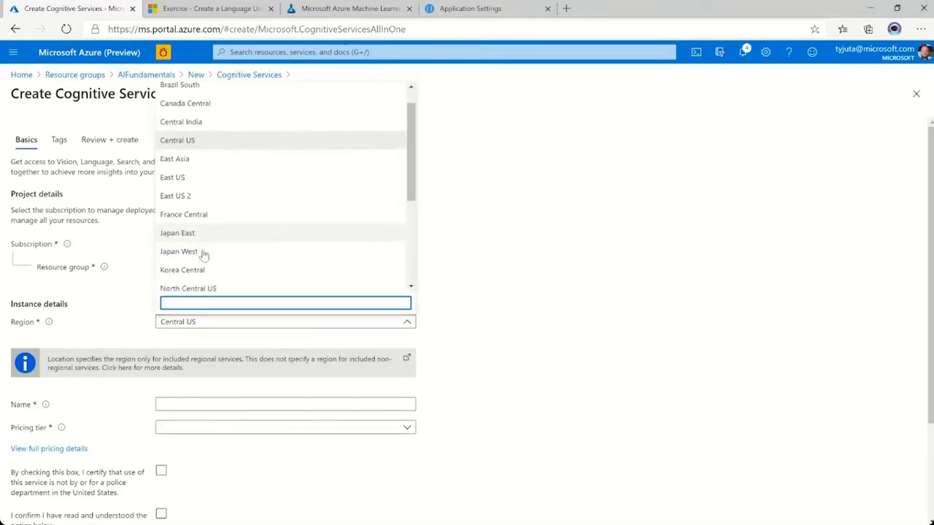
{"action": "left_click", "coordinate": [202, 248]}
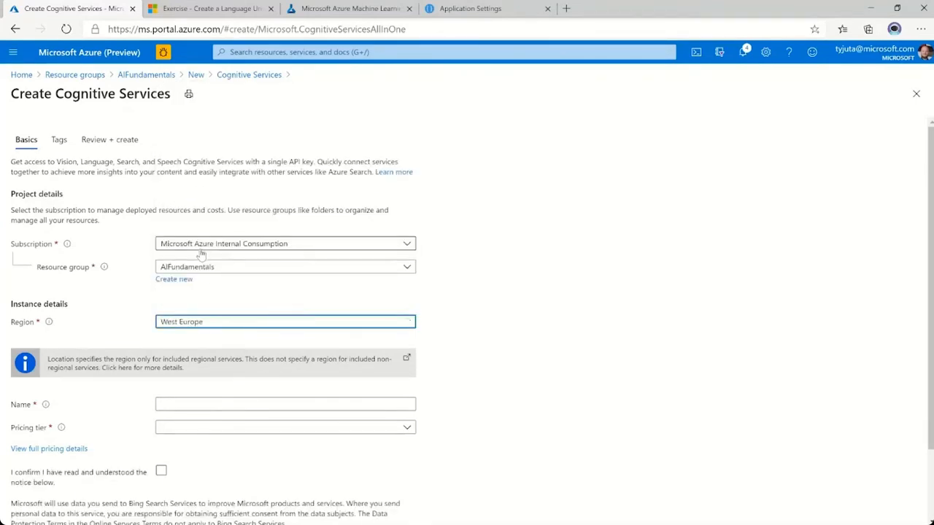
{"action": "scroll", "coordinate": [467, 314], "scroll_direction": "down", "scroll_amount": 2}
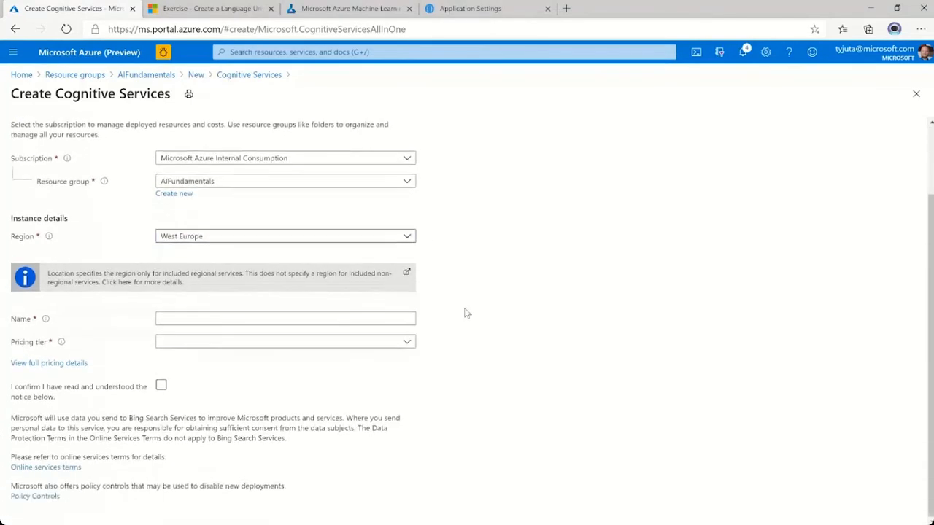
{"action": "left_click", "coordinate": [197, 319]}
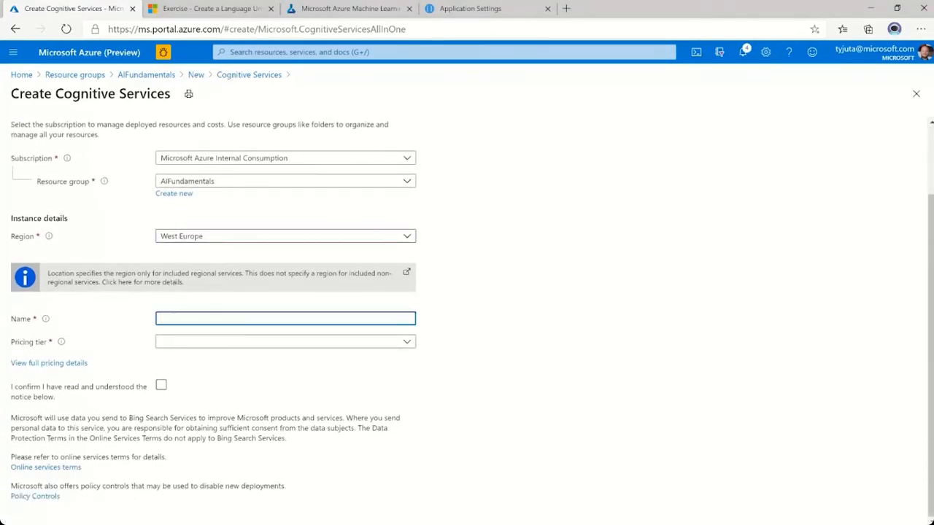
{"action": "type", "text": "AIFund"}
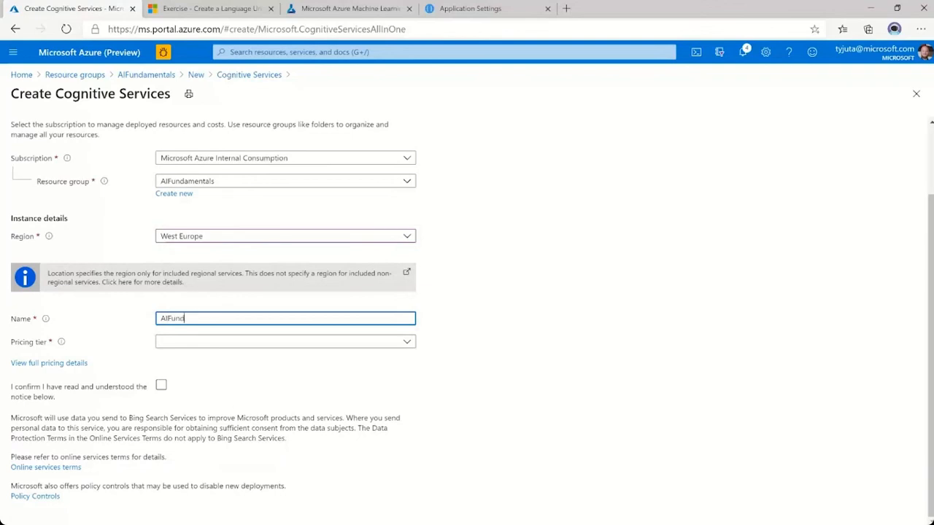
{"action": "type", "text": "amentalsCS"}
{"action": "left_click", "coordinate": [504, 328]}
Choose the Standard S0 pricing tier, confirm the notice has been read, and create the resource.
{"action": "left_click", "coordinate": [259, 343]}
{"action": "left_click", "coordinate": [188, 358]}
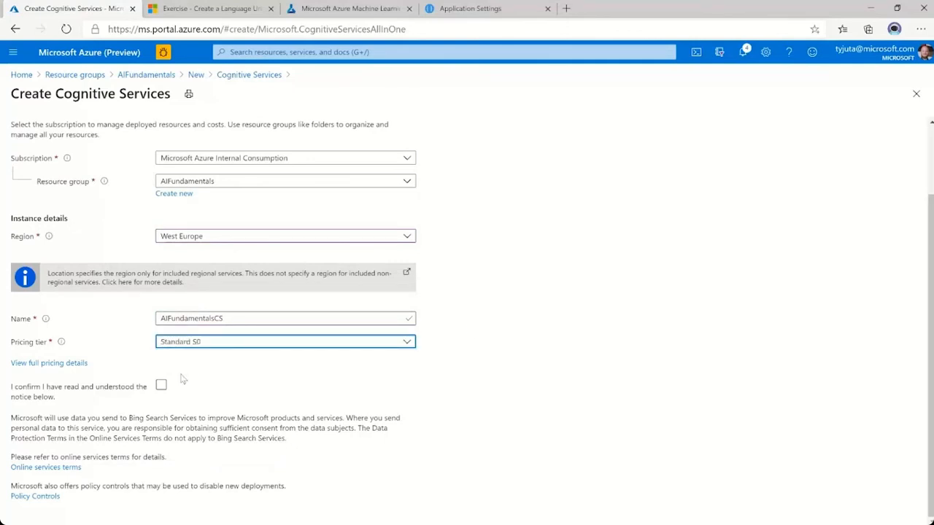
{"action": "left_click", "coordinate": [162, 386]}
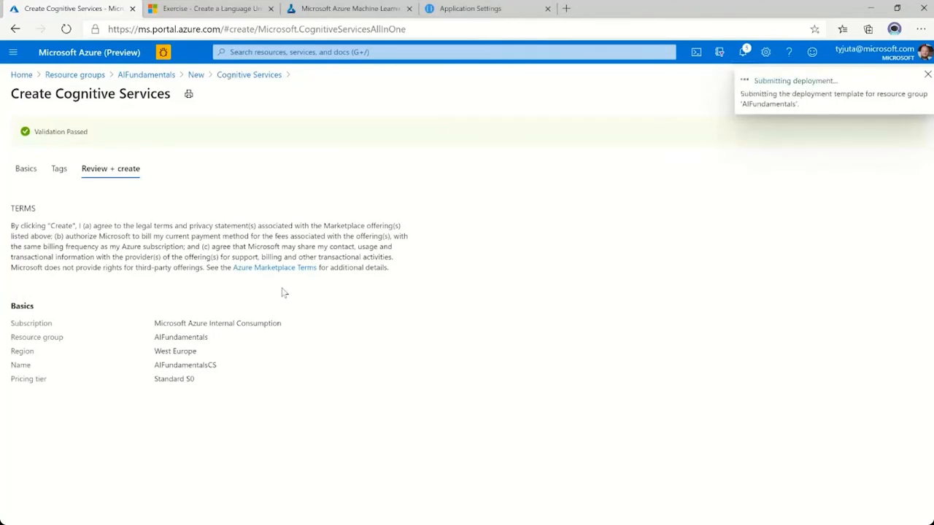
Check the notebook's key and endpoint instructions, then open the keys and endpoint of the deployed AIFundamentalsCS resource in the Azure portal.
{"action": "left_click", "coordinate": [378, 10]}
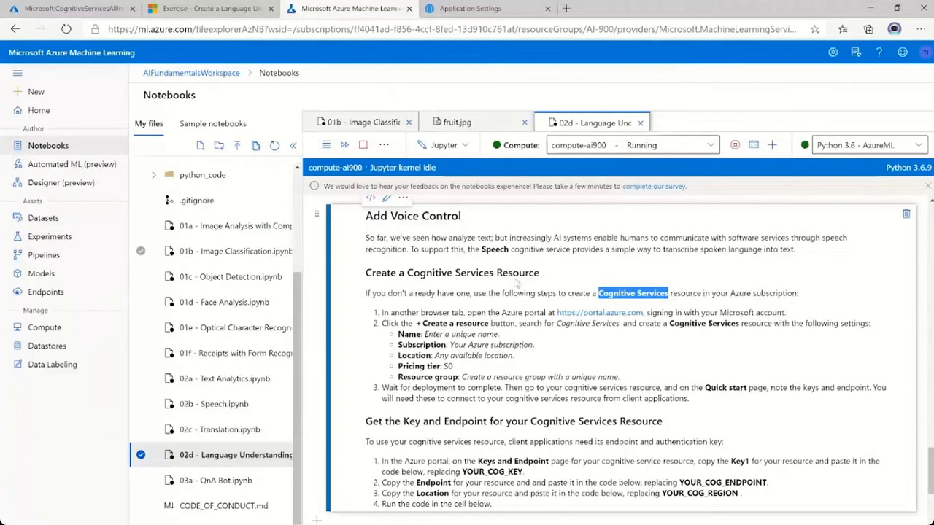
{"action": "scroll", "coordinate": [513, 372], "scroll_direction": "down", "scroll_amount": 2}
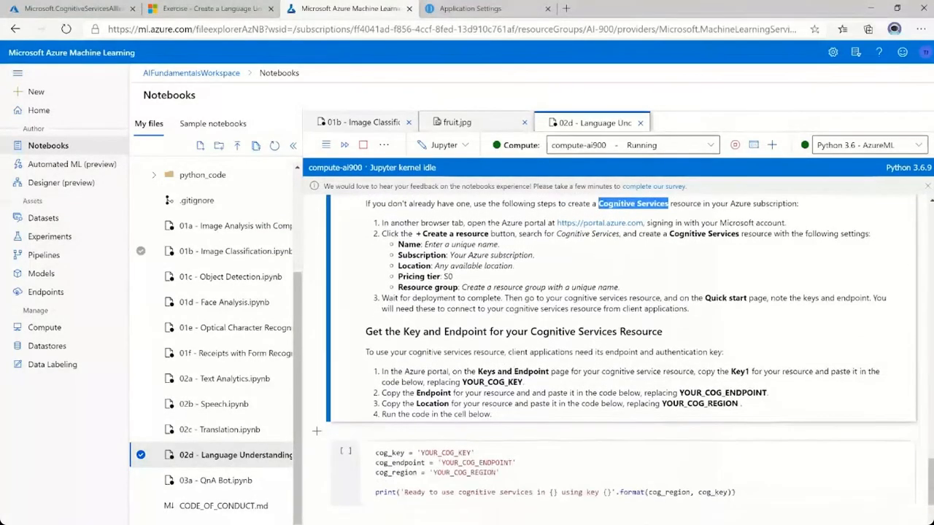
{"action": "left_click", "coordinate": [536, 347]}
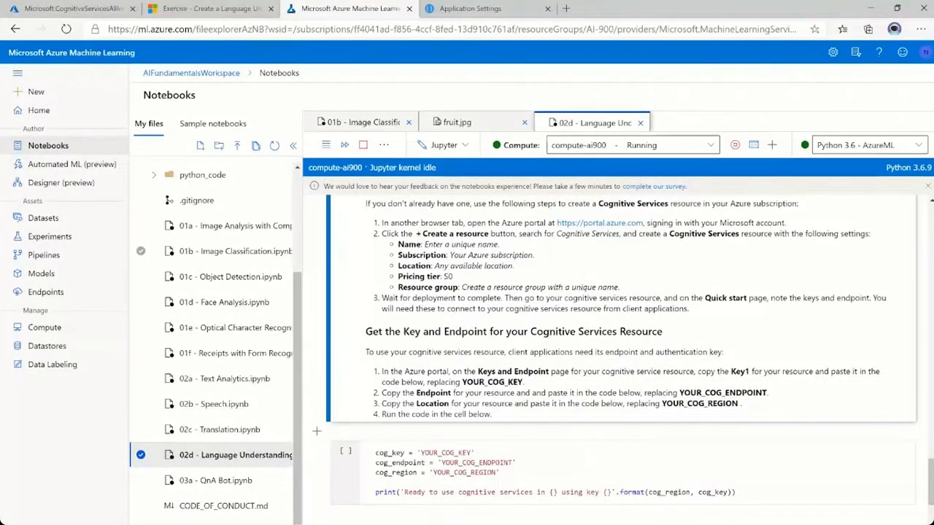
{"action": "left_click_drag", "start_coordinate": [365, 332], "coordinate": [669, 341]}
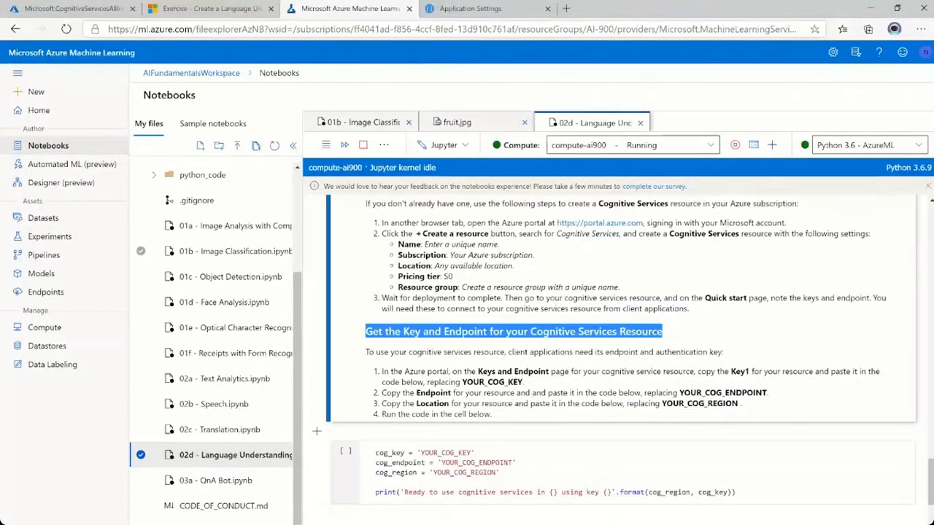
{"action": "left_click", "coordinate": [89, 10]}
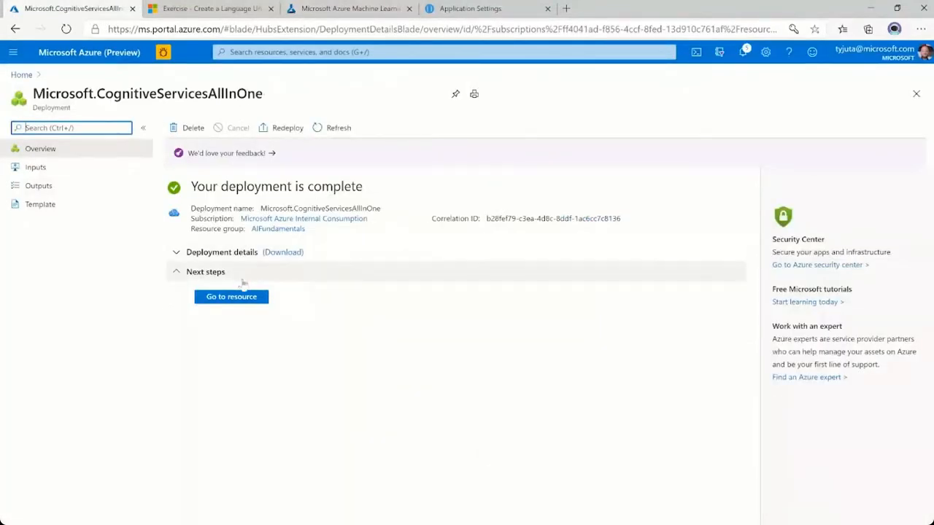
{"action": "left_click", "coordinate": [230, 299]}
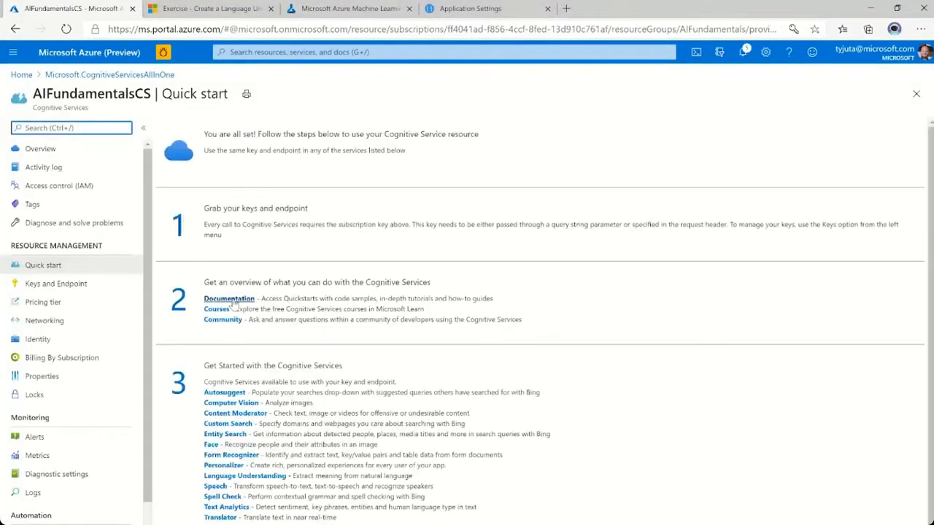
{"action": "left_click", "coordinate": [86, 286]}
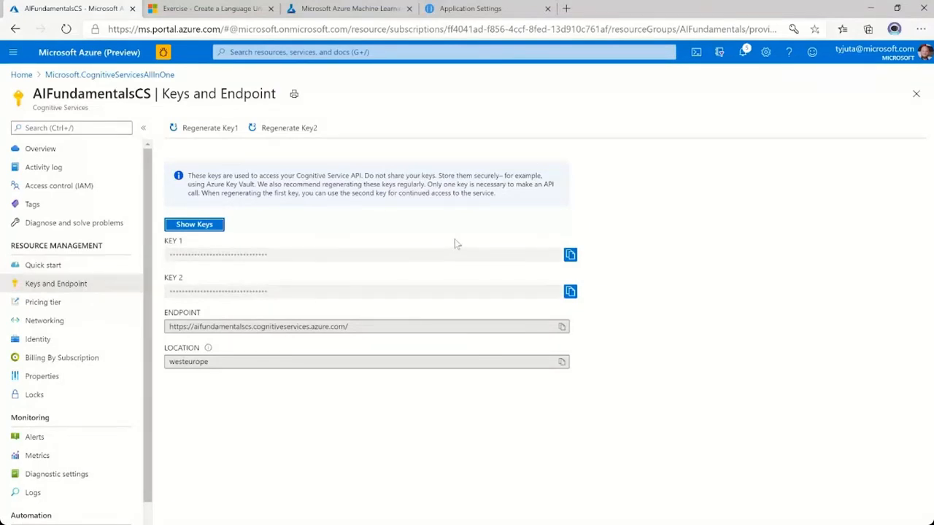
Copy Key 1 of the AIFundamentalsCS resource and replace YOUR_COG_KEY with it in the notebook cell.
{"action": "left_click", "coordinate": [571, 255]}
{"action": "left_click", "coordinate": [570, 254]}
{"action": "left_click", "coordinate": [379, 11]}
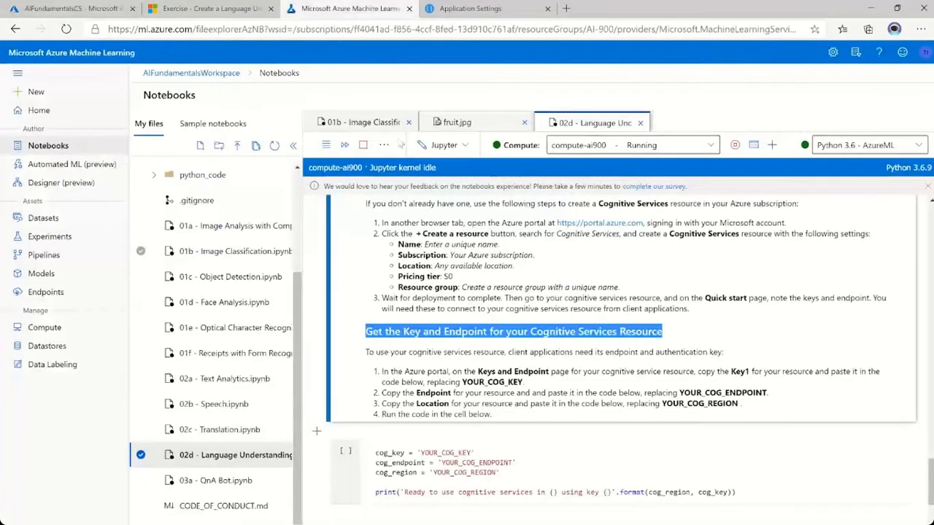
{"action": "left_click", "coordinate": [445, 453]}
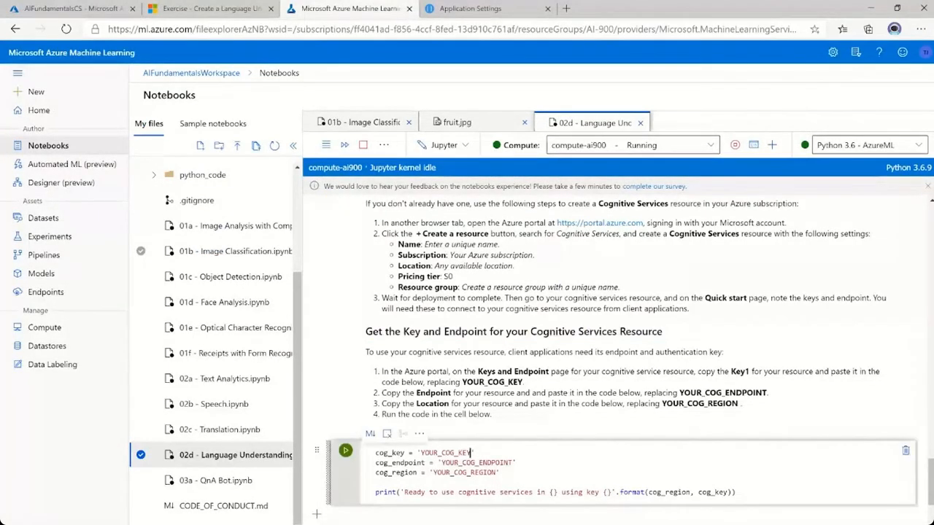
{"action": "double_click", "coordinate": [445, 452]}
{"action": "key", "text": "ctrl+v"}
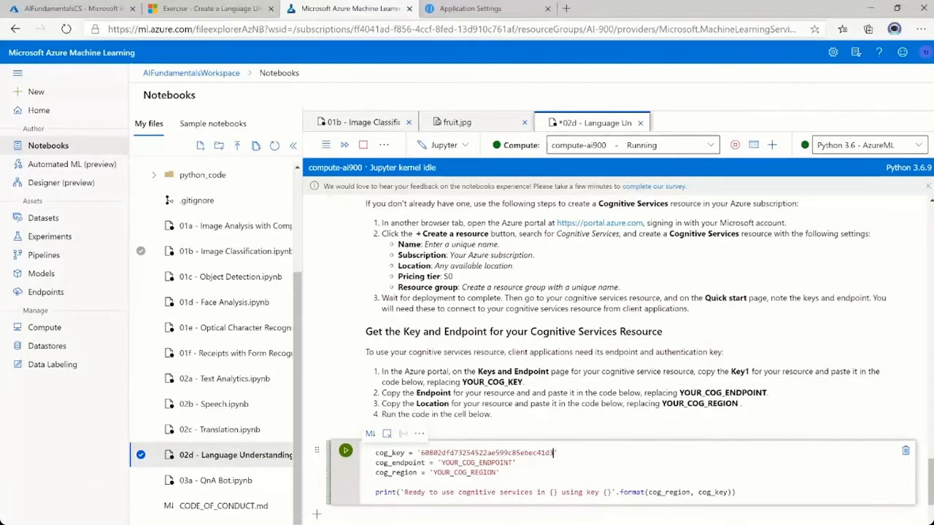
Copy the AIFundamentalsCS endpoint URL from the Azure portal and replace YOUR_COG_ENDPOINT with it in the notebook cell.
{"action": "left_click", "coordinate": [76, 8]}
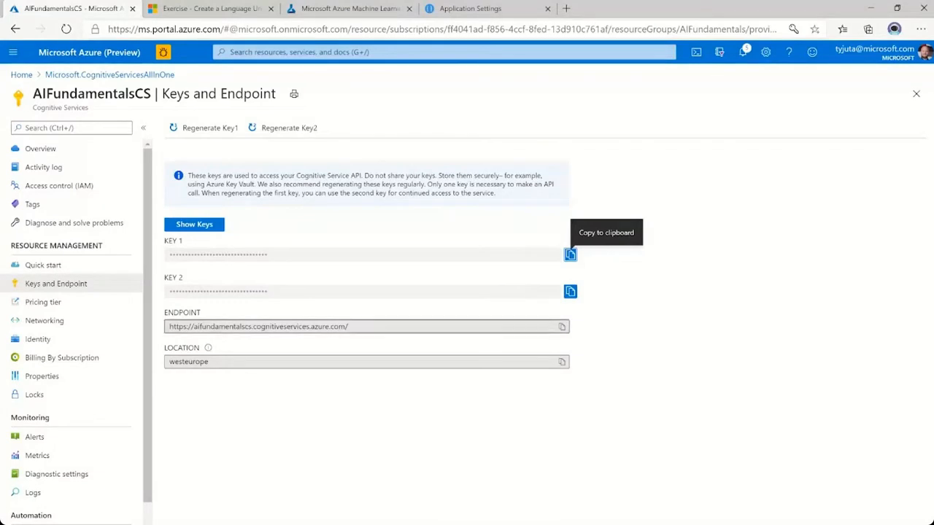
{"action": "left_click", "coordinate": [562, 327]}
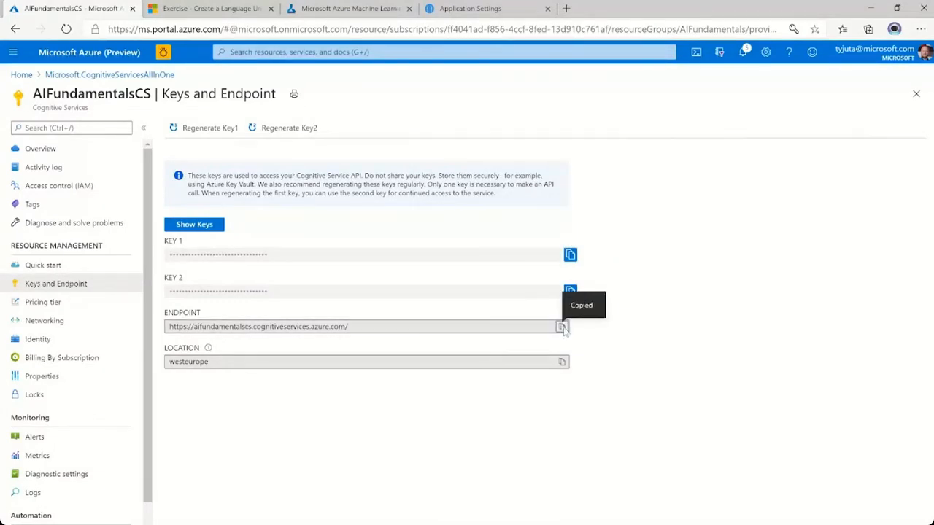
{"action": "key", "text": "ctrl+Tab"}
{"action": "key", "text": "ctrl+Tab"}
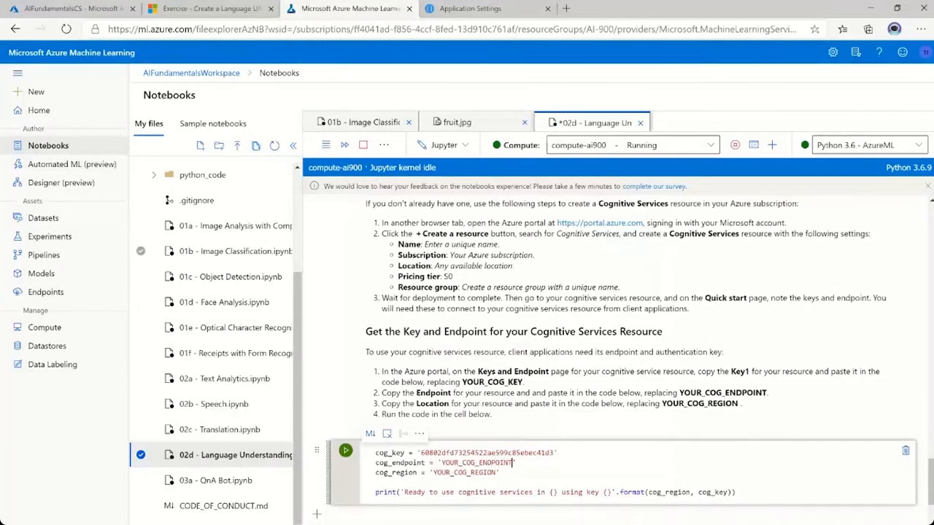
{"action": "left_click_drag", "start_coordinate": [512, 463], "coordinate": [440, 463]}
{"action": "key", "text": "ctrl+v"}
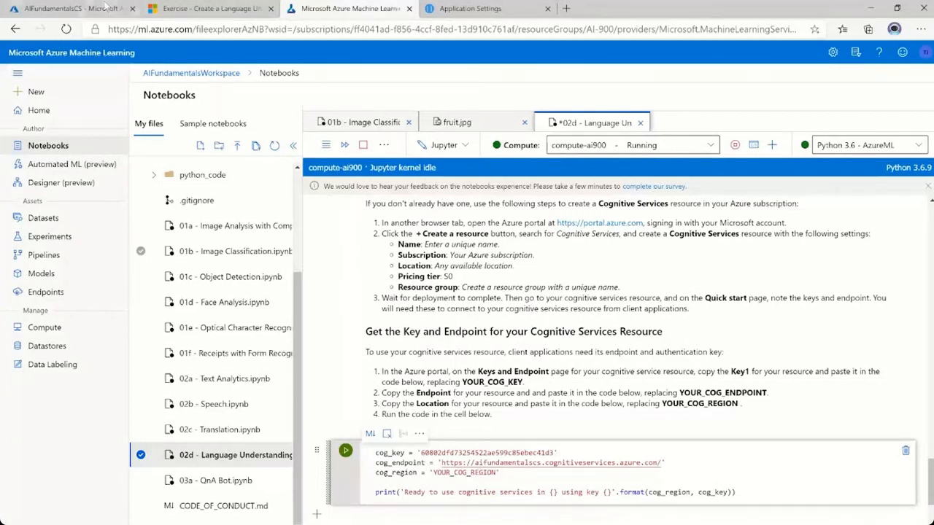
Copy the West Europe location from the AIFundamentalsCS overview in the Azure portal and replace YOUR_COG_REGION with it in the notebook cell.
{"action": "left_click", "coordinate": [75, 8]}
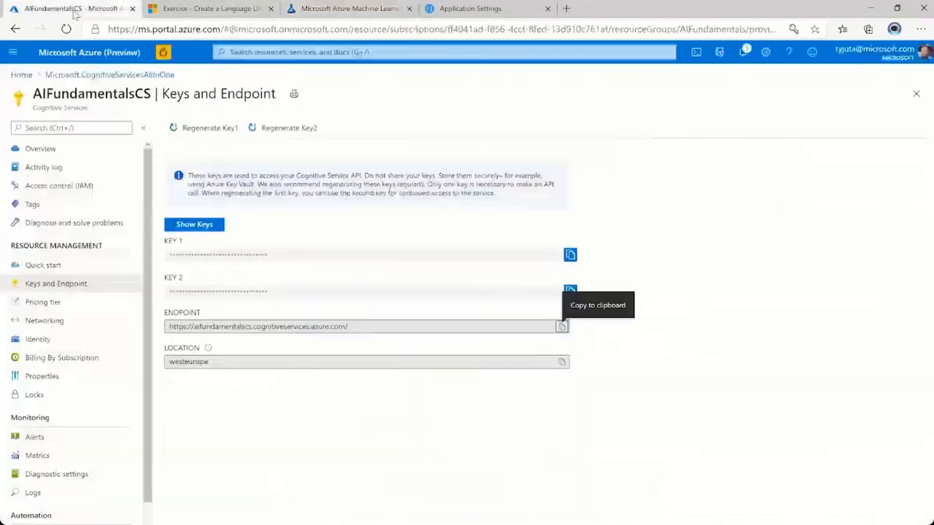
{"action": "left_click", "coordinate": [60, 150]}
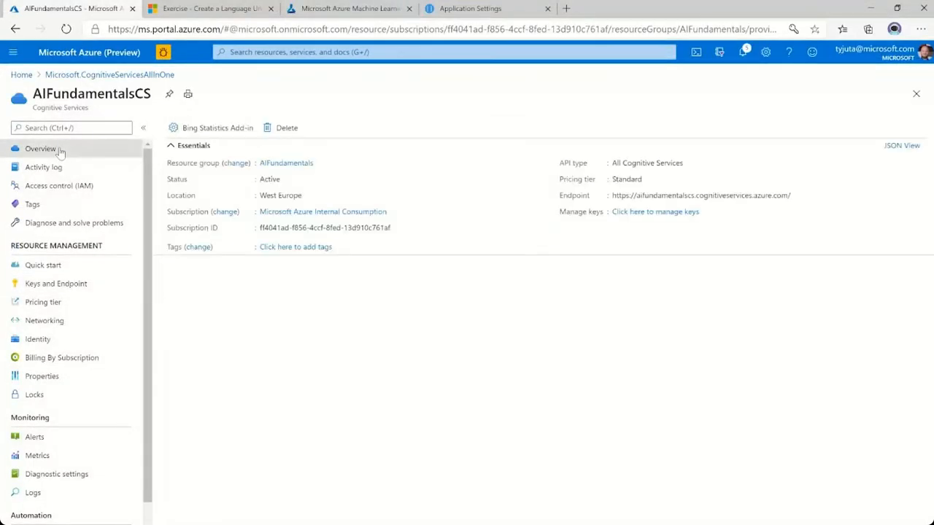
{"action": "left_click", "coordinate": [309, 197]}
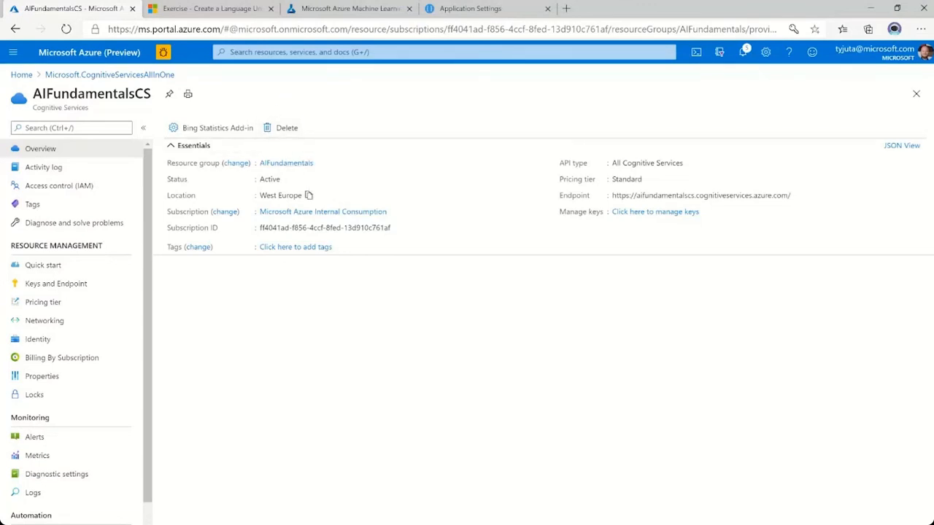
{"action": "left_click", "coordinate": [354, 10]}
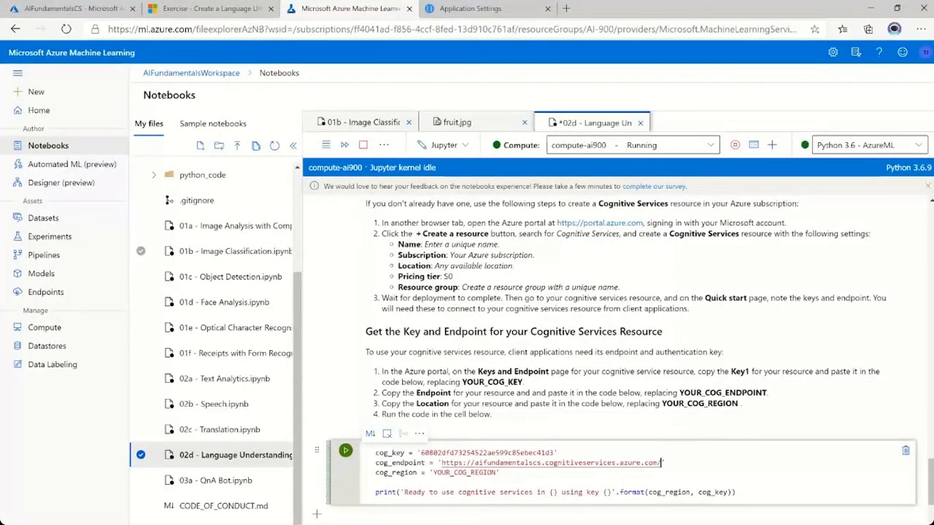
{"action": "left_click", "coordinate": [433, 472]}
{"action": "key", "text": "ctrl+shift+Right"}
{"action": "key", "text": "ctrl+v"}
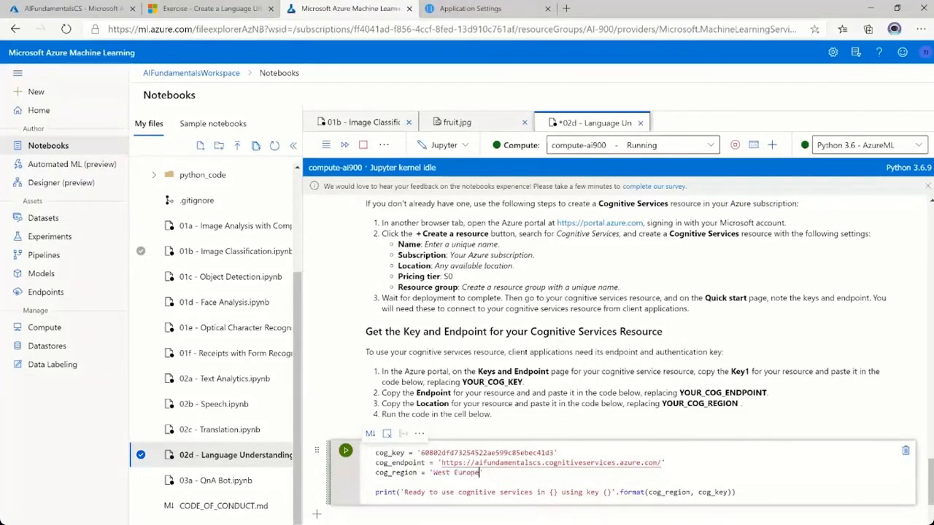
Run the notebook cell that defines the Cognitive Services key, endpoint and region.
{"action": "scroll", "coordinate": [561, 424], "scroll_direction": "down", "scroll_amount": 1}
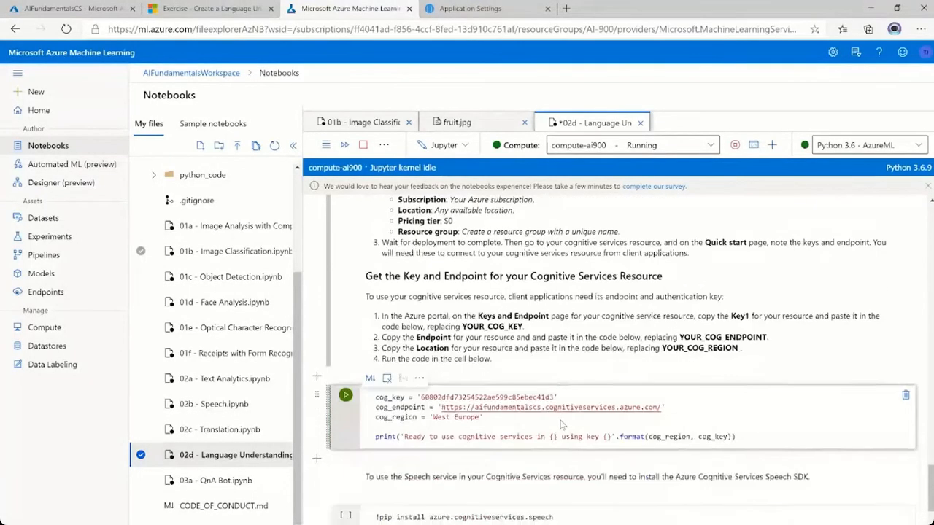
{"action": "left_click", "coordinate": [346, 397]}
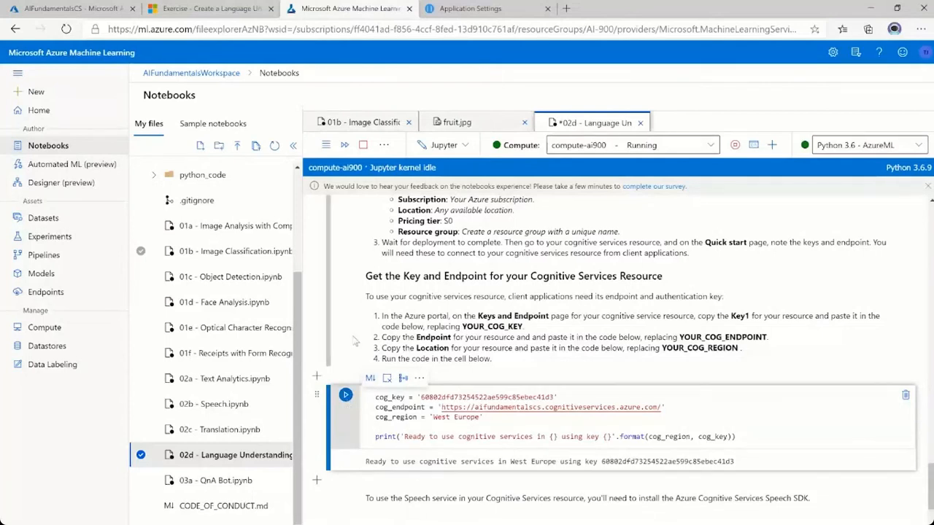
{"action": "scroll", "coordinate": [347, 405], "scroll_direction": "up", "scroll_amount": 1}
{"action": "scroll", "coordinate": [347, 405], "scroll_direction": "down", "scroll_amount": 3}
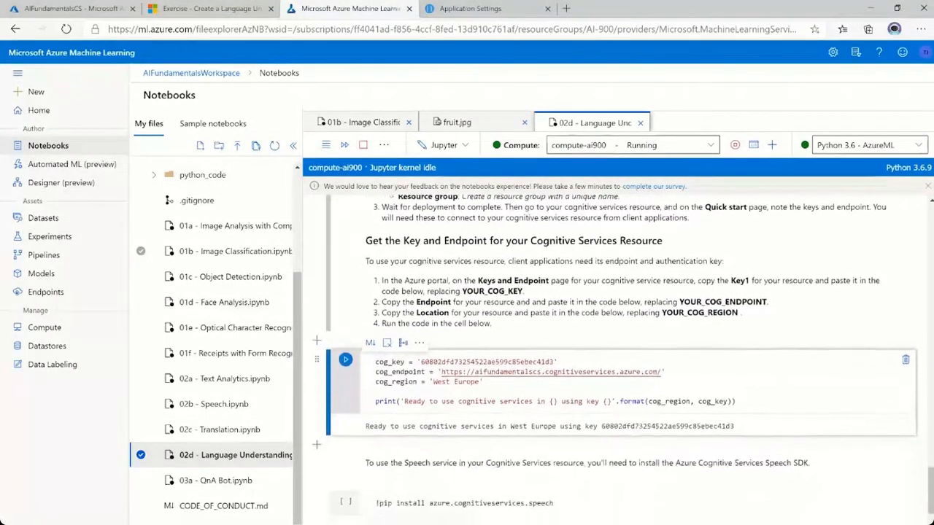
Run the pip install cell for azure.cognitiveservices.speech to install the Azure Cognitive Services Speech SDK.
{"action": "scroll", "coordinate": [316, 384], "scroll_direction": "down", "scroll_amount": 2}
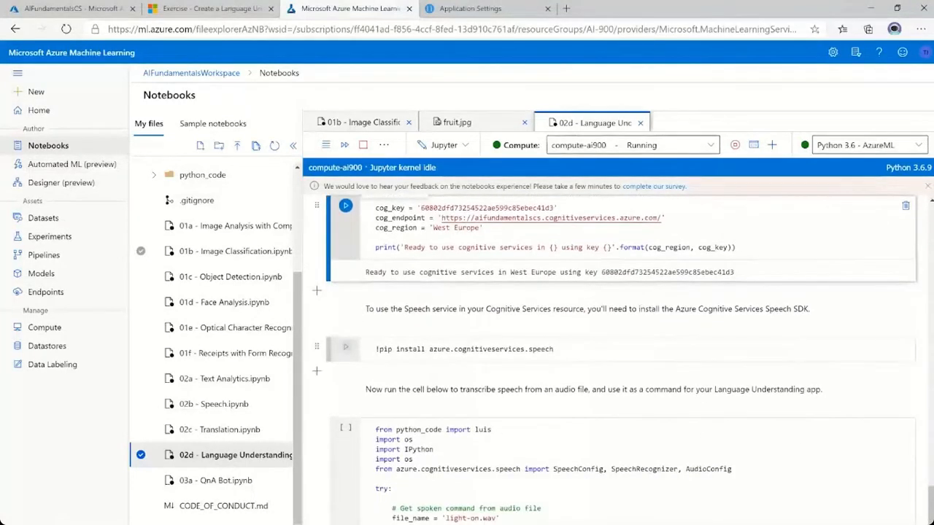
{"action": "left_click", "coordinate": [351, 355]}
{"action": "left_click", "coordinate": [346, 348]}
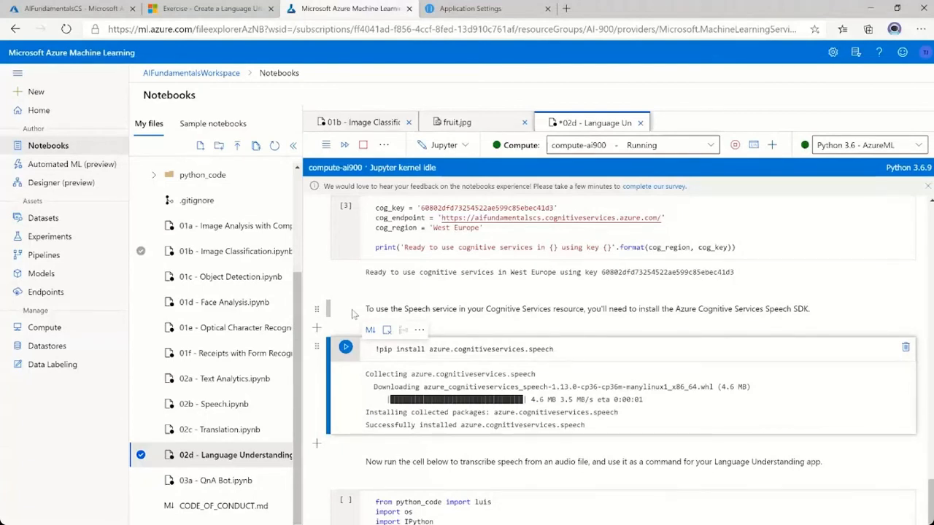
Review the code cell that transcribes speech from light-on.wav and passes it as a command to the Language Understanding app.
{"action": "scroll", "coordinate": [353, 313], "scroll_direction": "down", "scroll_amount": 2}
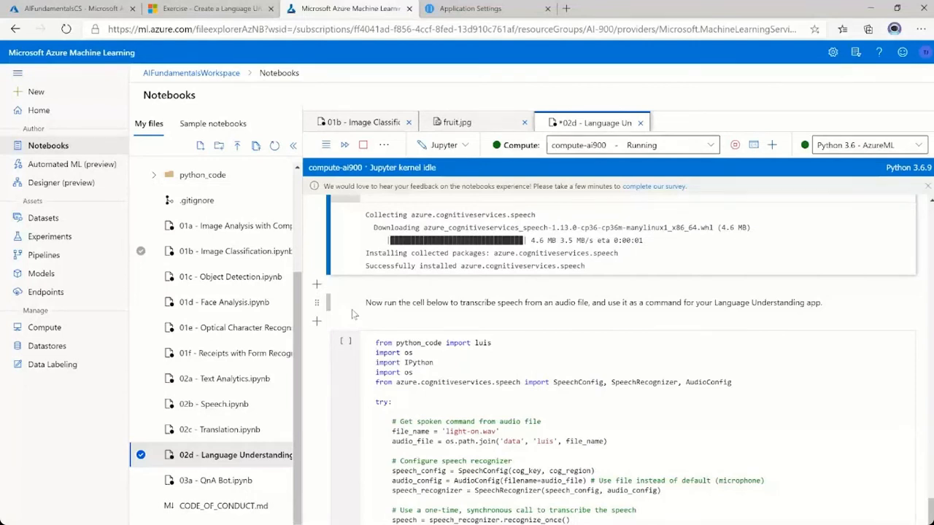
{"action": "scroll", "coordinate": [363, 325], "scroll_direction": "down", "scroll_amount": 1}
{"action": "scroll", "coordinate": [364, 325], "scroll_direction": "down", "scroll_amount": 1}
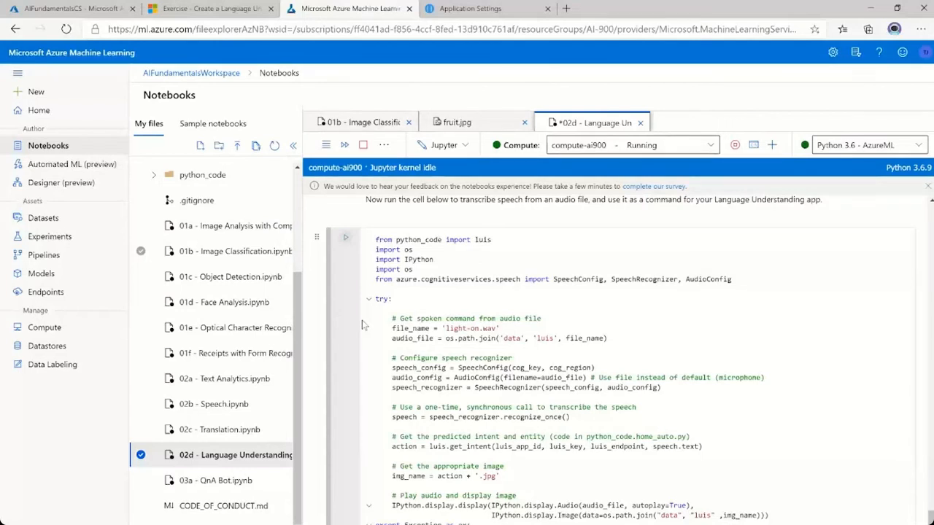
{"action": "scroll", "coordinate": [369, 341], "scroll_direction": "up", "scroll_amount": 1}
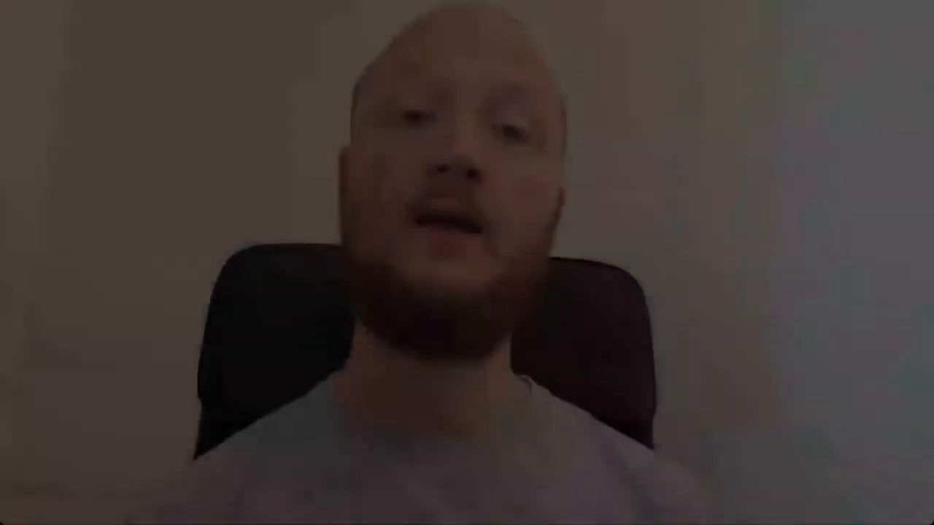
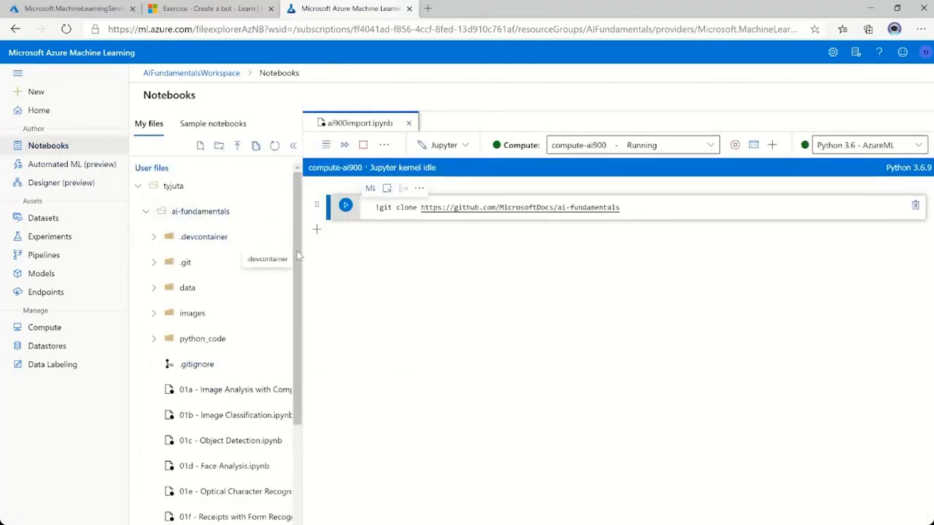
Open the 03a - QnA Bot.ipynb notebook and go to its Create a QnA Maker Knowledge Base section.
{"action": "left_click_drag", "start_coordinate": [296, 268], "coordinate": [297, 426]}
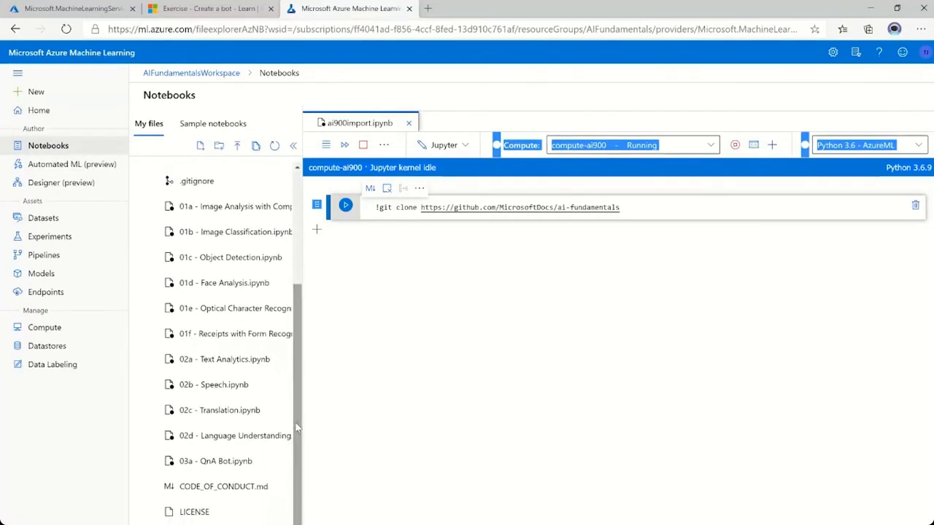
{"action": "left_click", "coordinate": [220, 468]}
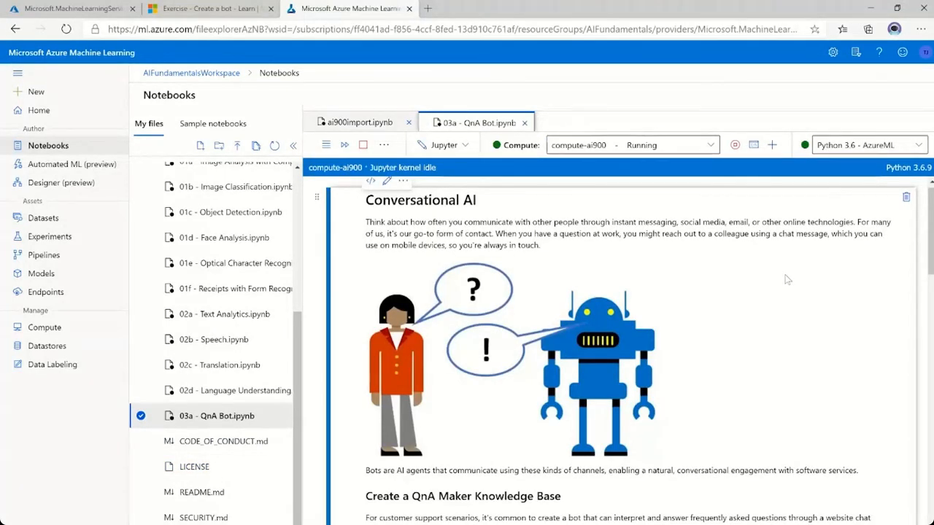
{"action": "scroll", "coordinate": [767, 338], "scroll_direction": "down", "scroll_amount": 1}
{"action": "scroll", "coordinate": [767, 338], "scroll_direction": "down", "scroll_amount": 5}
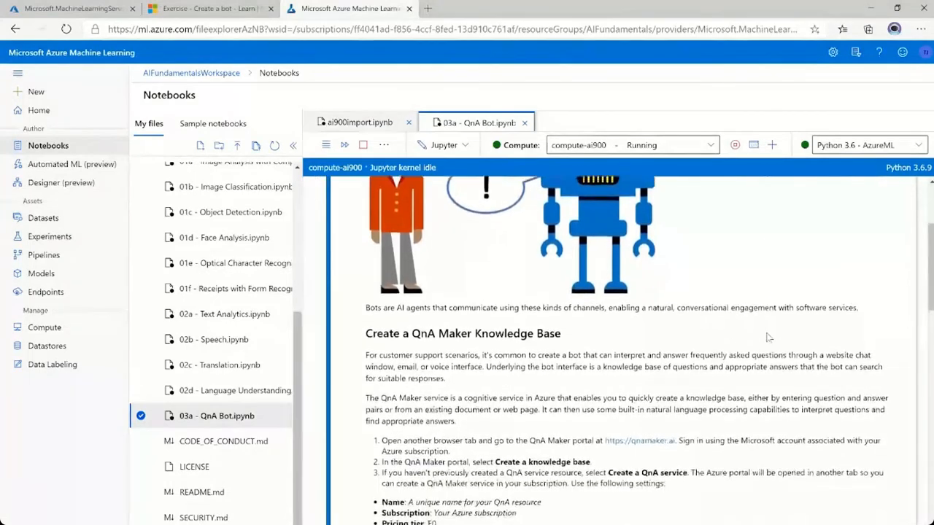
{"action": "scroll", "coordinate": [767, 337], "scroll_direction": "down", "scroll_amount": 2}
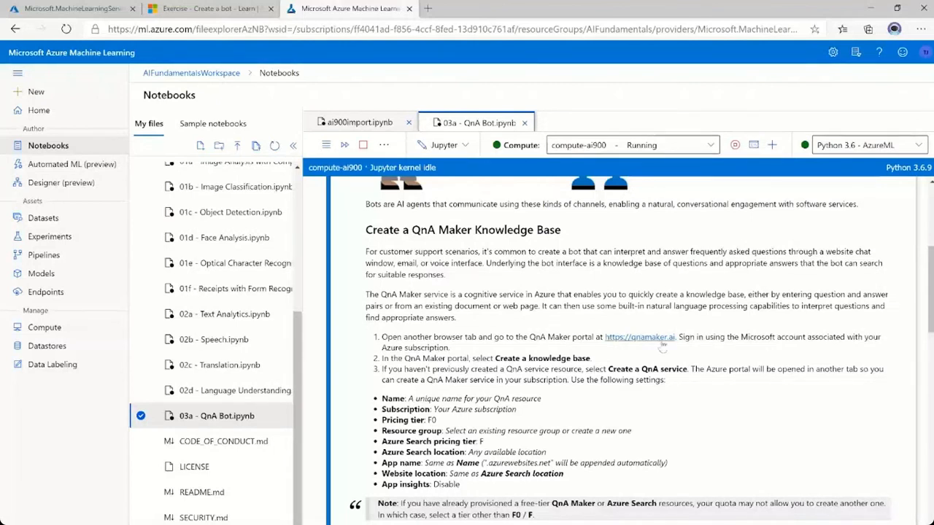
Open the notebook's qnamaker.ai link in a new tab and go to the Create a knowledge base page.
{"action": "right_click", "coordinate": [646, 341]}
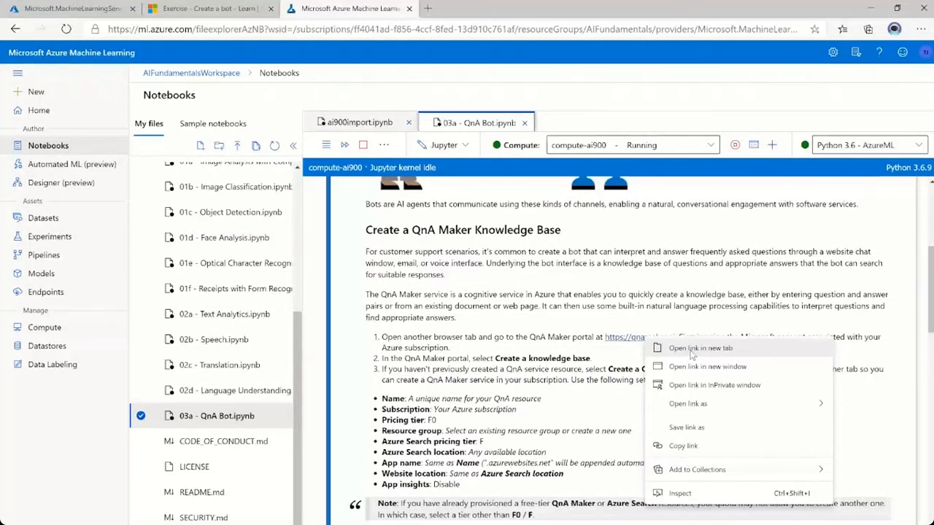
{"action": "left_click", "coordinate": [692, 351]}
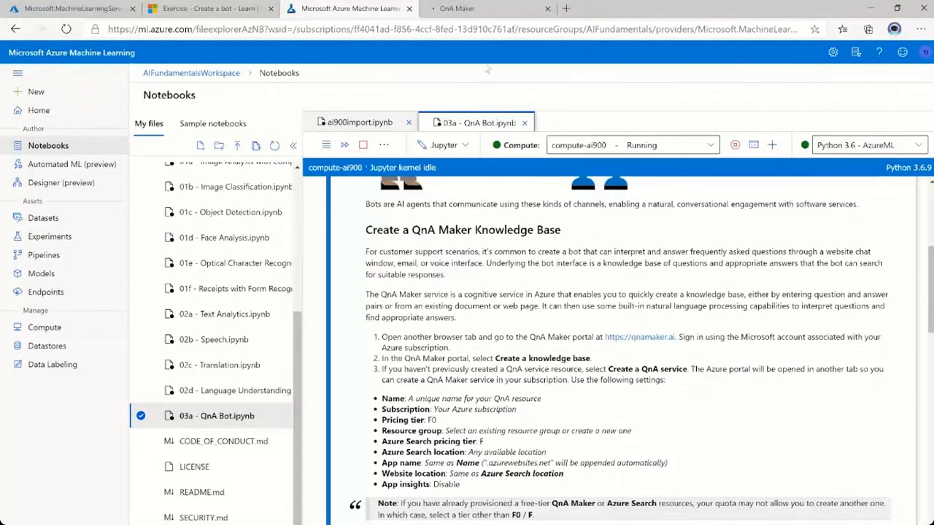
{"action": "left_click", "coordinate": [480, 14]}
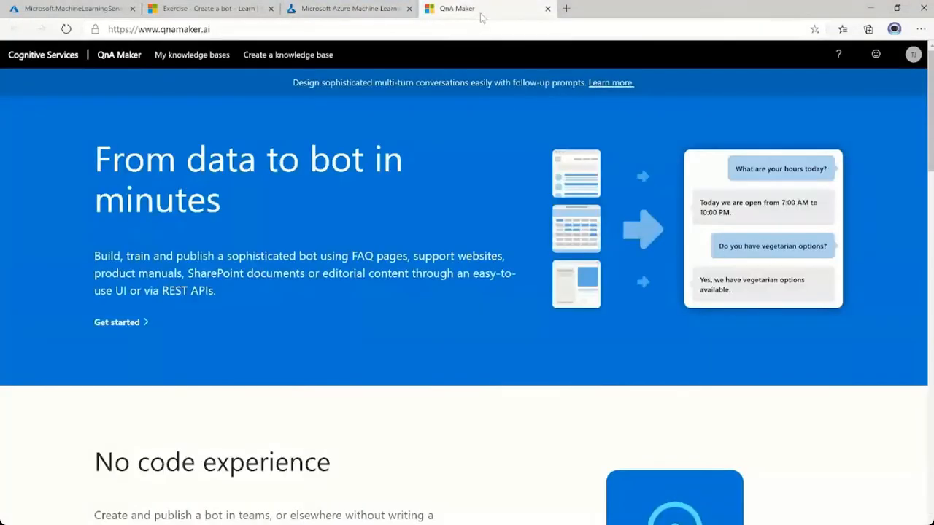
{"action": "left_click", "coordinate": [281, 58]}
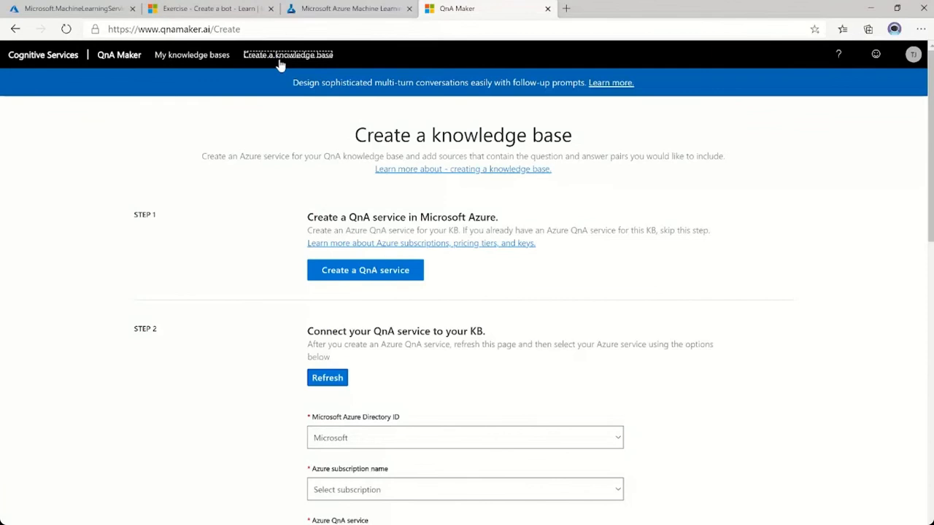
Start creating a QnA service in Microsoft Azure from step 1 of the knowledge base page.
{"action": "scroll", "coordinate": [232, 308], "scroll_direction": "down", "scroll_amount": 1}
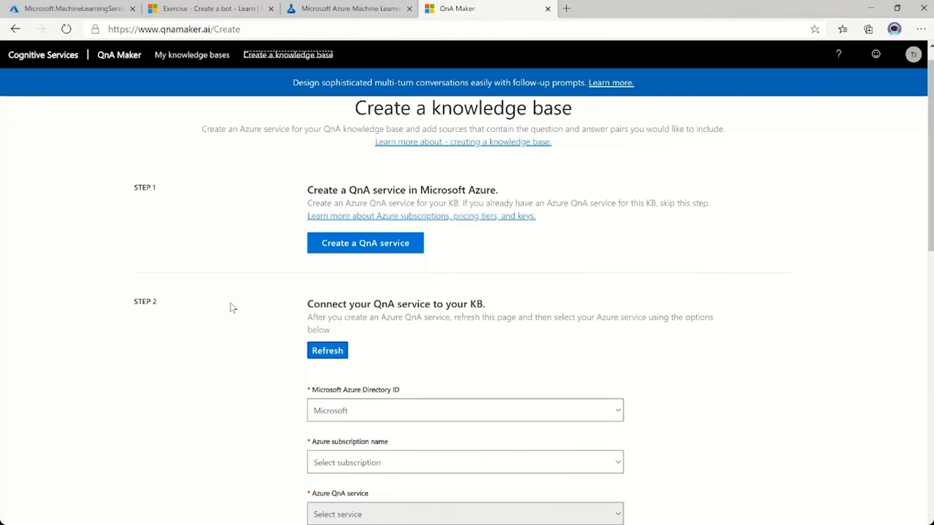
{"action": "left_click_drag", "start_coordinate": [349, 190], "coordinate": [498, 189]}
{"action": "left_click", "coordinate": [549, 197]}
{"action": "left_click", "coordinate": [398, 247]}
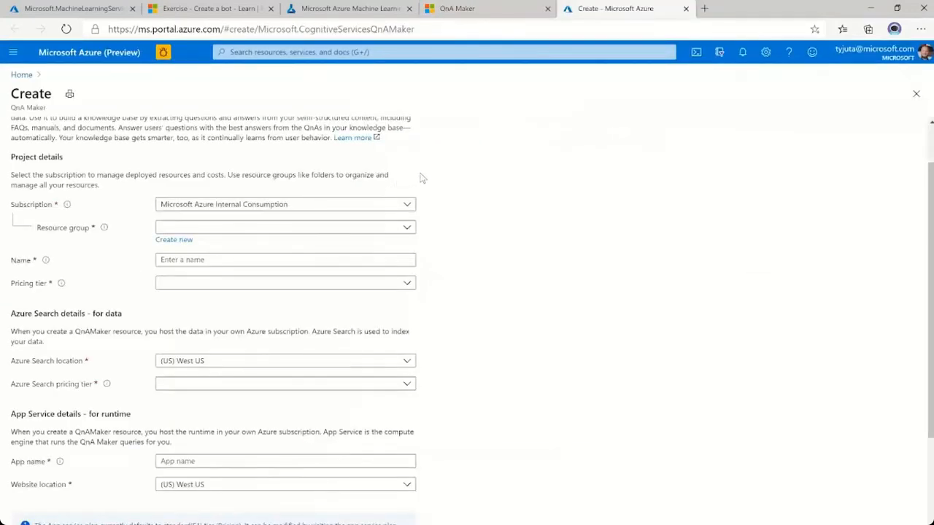
{"action": "scroll", "coordinate": [421, 177], "scroll_direction": "up", "scroll_amount": 1}
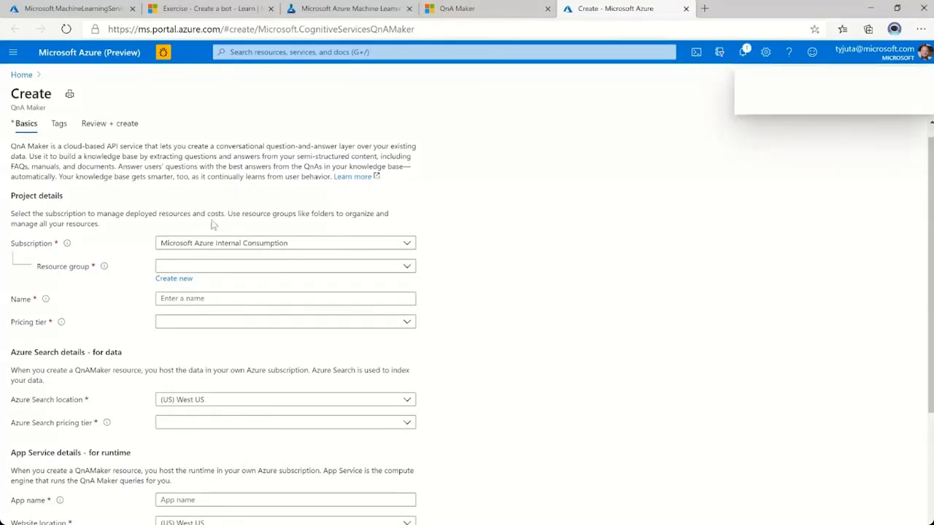
Fill in the project details with resource group AIFundamentals, name AIFundamentalsQnA and the Standard S0 pricing tier.
{"action": "left_click", "coordinate": [216, 271]}
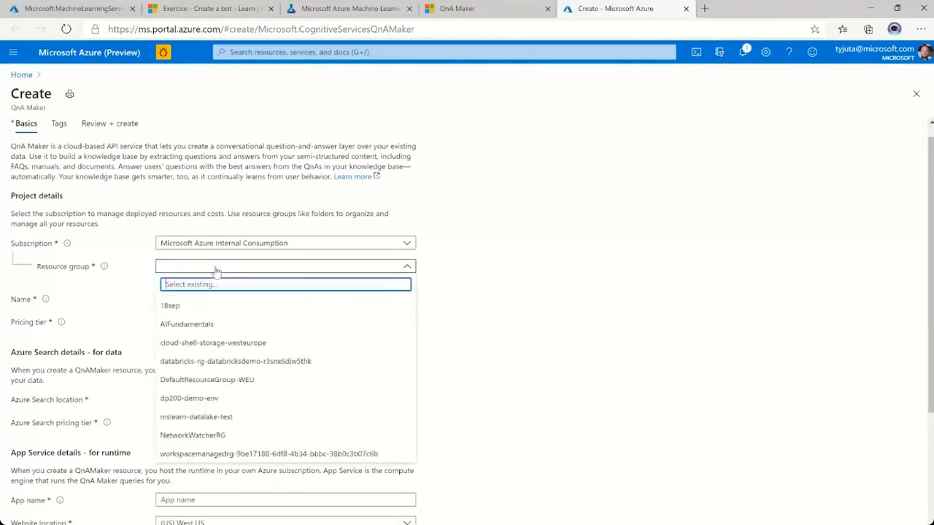
{"action": "left_click", "coordinate": [198, 328]}
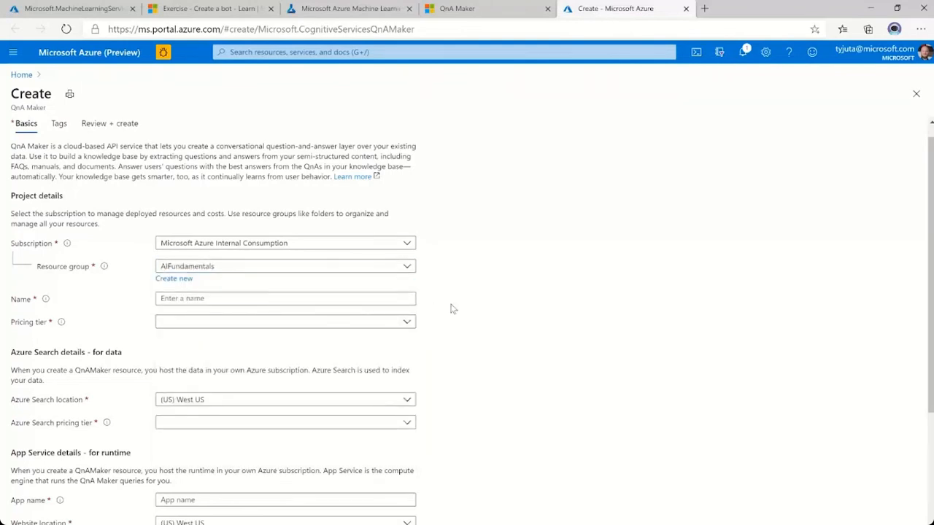
{"action": "scroll", "coordinate": [452, 309], "scroll_direction": "down", "scroll_amount": 1}
{"action": "left_click", "coordinate": [325, 289]}
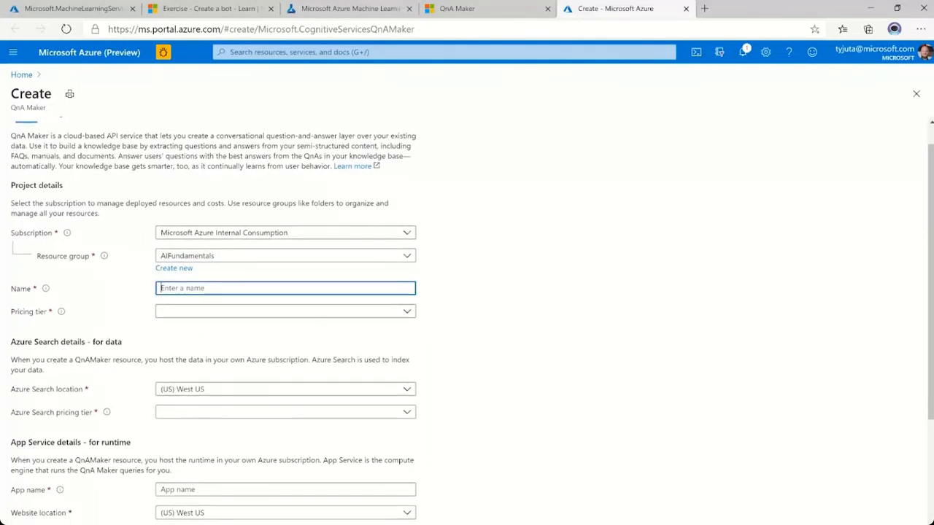
{"action": "type", "text": "AIFundame"}
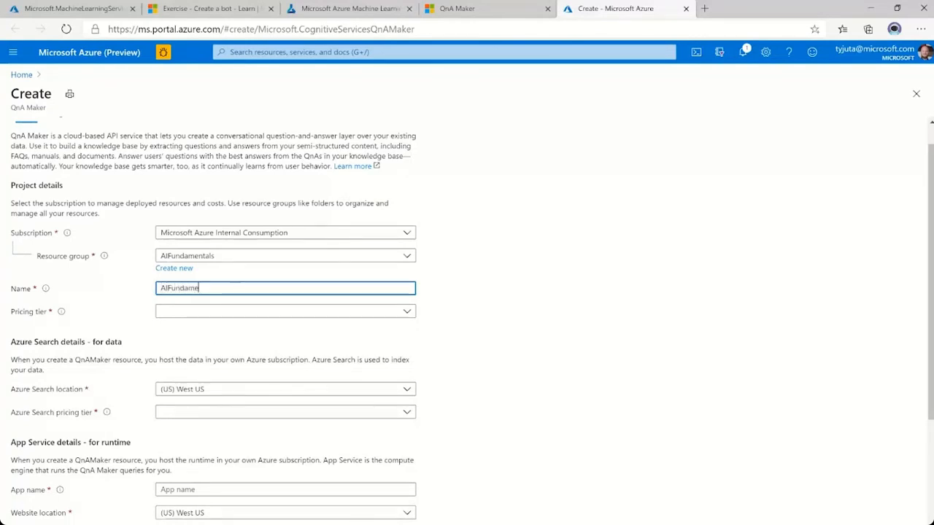
{"action": "type", "text": "ntalsQnA"}
{"action": "left_click", "coordinate": [445, 288]}
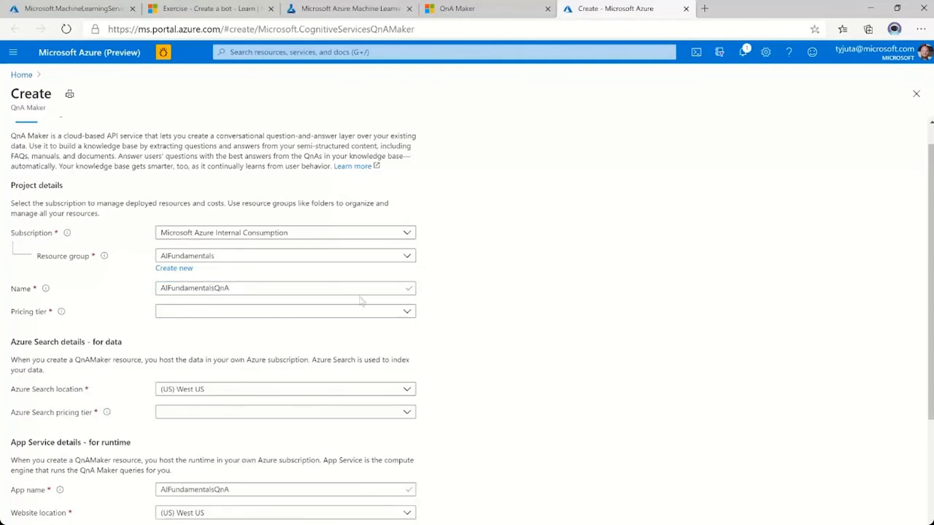
{"action": "left_click", "coordinate": [262, 316]}
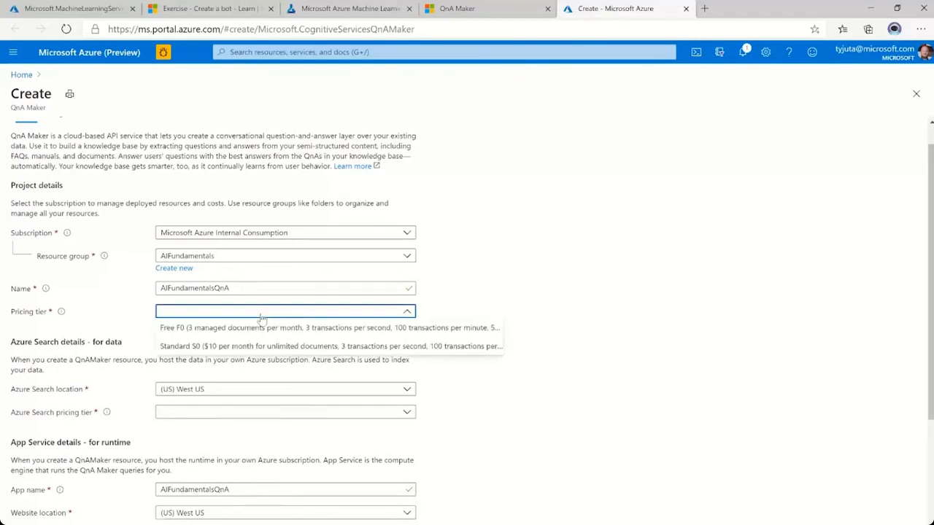
{"action": "left_click", "coordinate": [229, 349]}
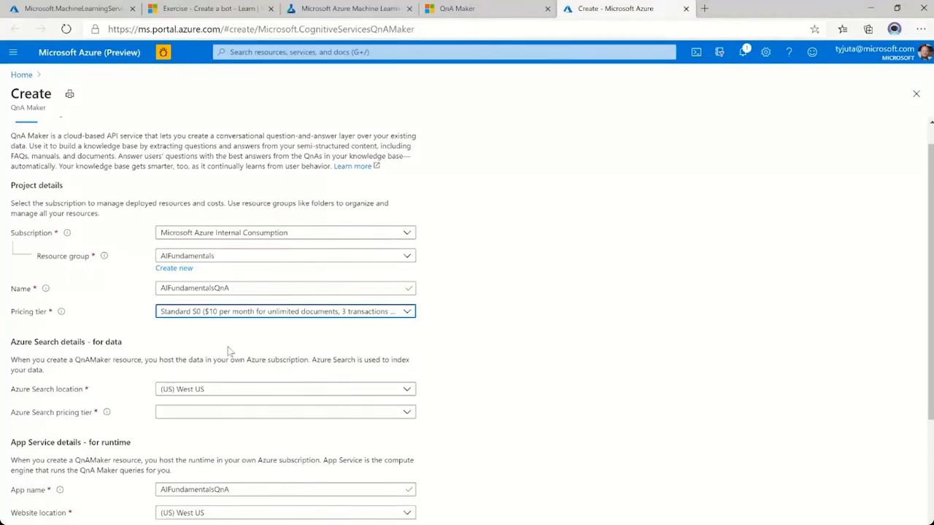
Set the Azure Search location to (Europe) West Europe and its pricing tier to Free F (3 Indexes).
{"action": "scroll", "coordinate": [228, 351], "scroll_direction": "down", "scroll_amount": 1}
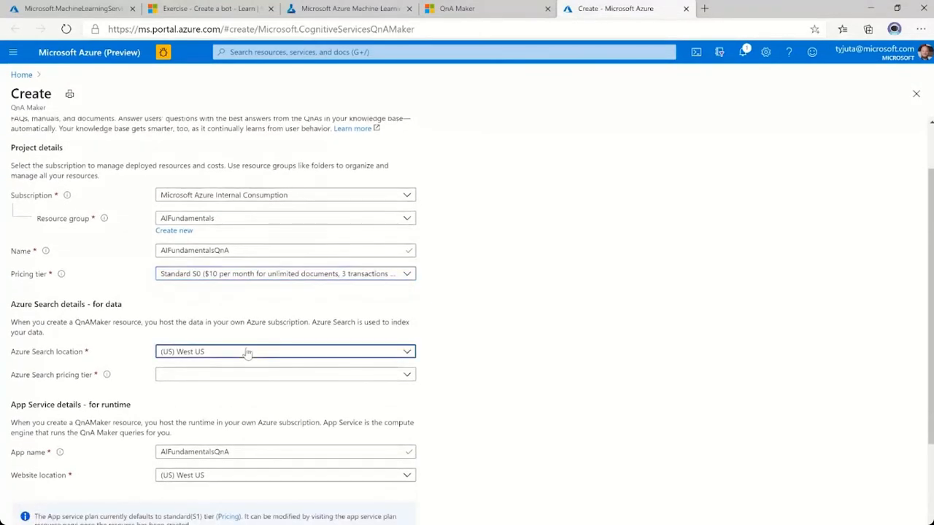
{"action": "left_click", "coordinate": [246, 352]}
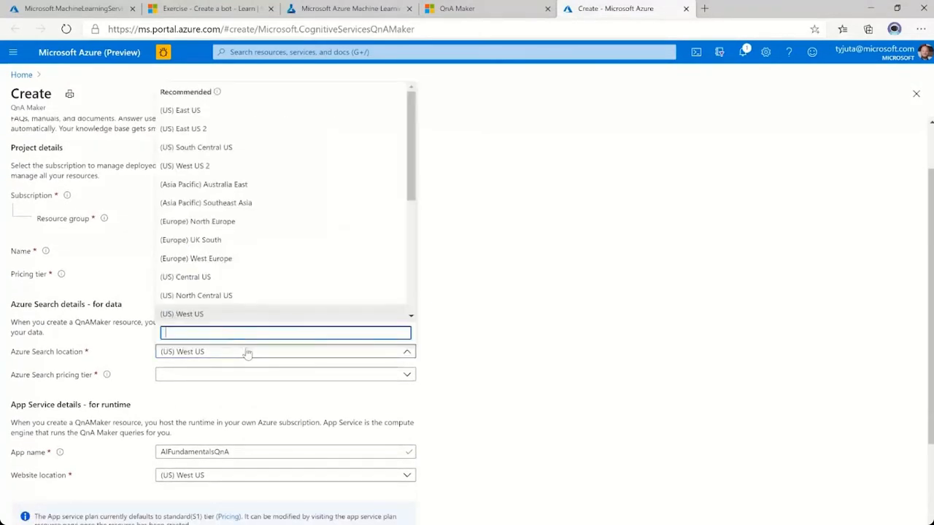
{"action": "left_click", "coordinate": [217, 259]}
{"action": "left_click", "coordinate": [201, 376]}
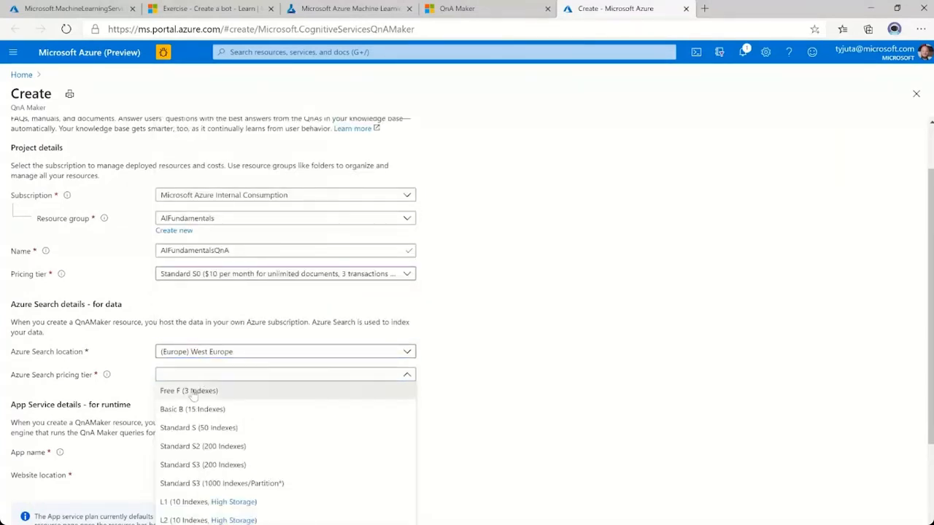
{"action": "left_click", "coordinate": [194, 392]}
Set the website location to (Europe) West Europe, disable App insights and deploy the QnA Maker resource.
{"action": "scroll", "coordinate": [442, 413], "scroll_direction": "down", "scroll_amount": 2}
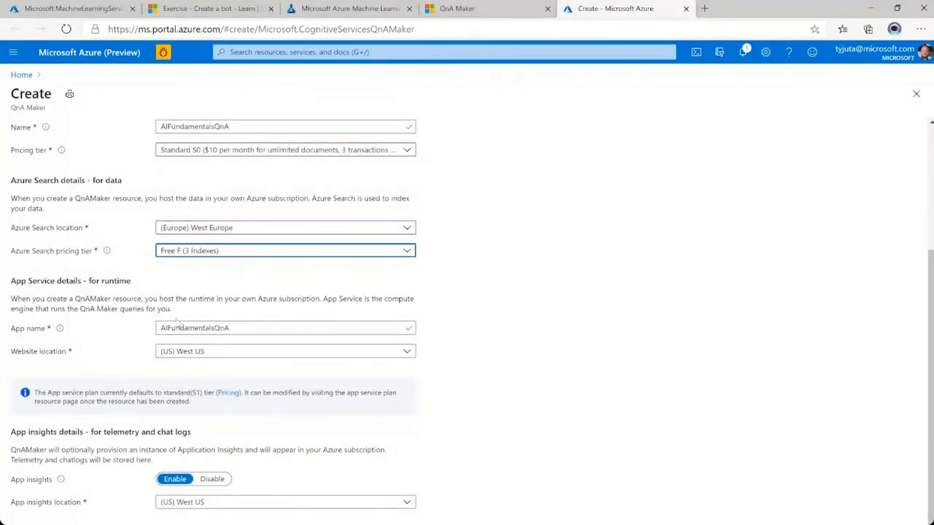
{"action": "left_click", "coordinate": [270, 353]}
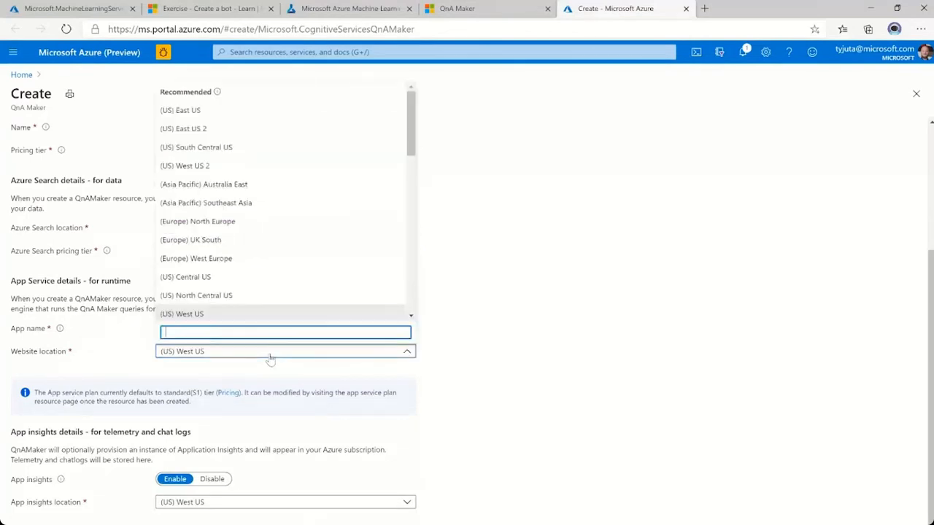
{"action": "left_click", "coordinate": [216, 257]}
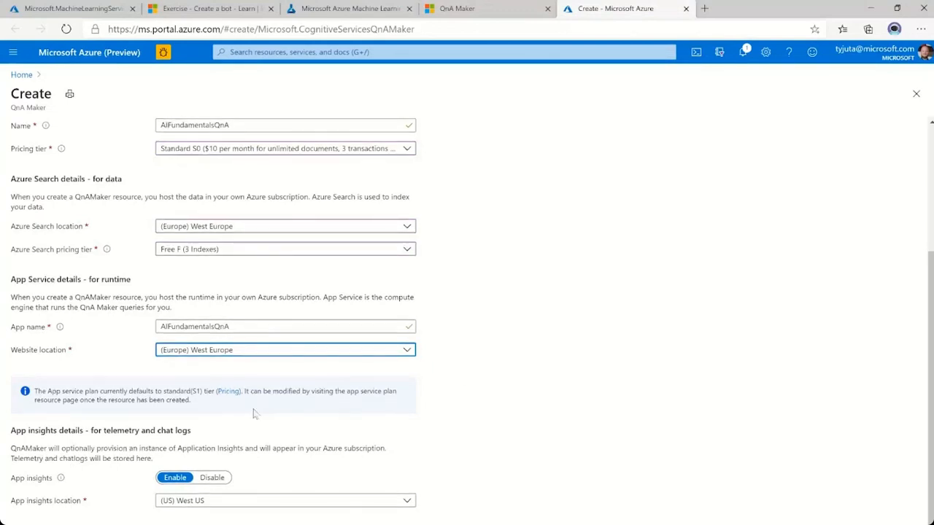
{"action": "left_click", "coordinate": [214, 478]}
{"action": "scroll", "coordinate": [217, 482], "scroll_direction": "up", "scroll_amount": 3}
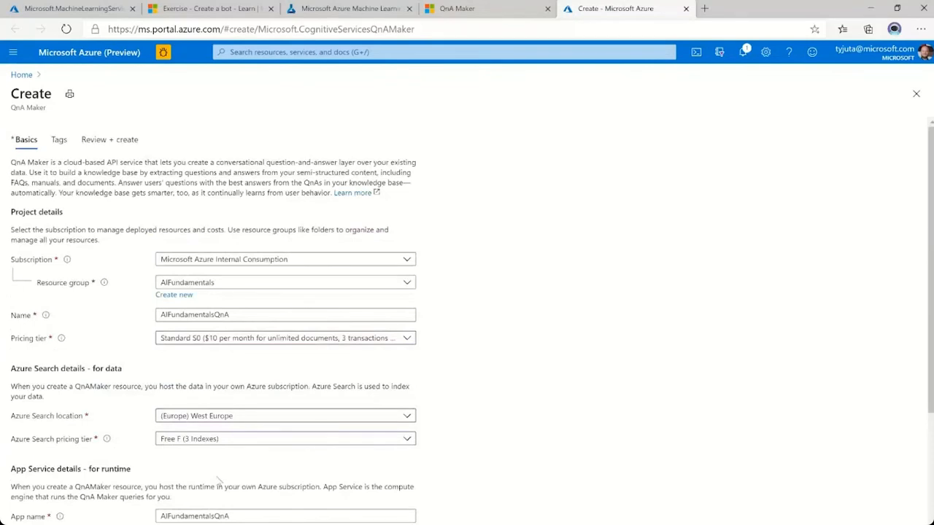
{"action": "scroll", "coordinate": [475, 409], "scroll_direction": "down", "scroll_amount": 2}
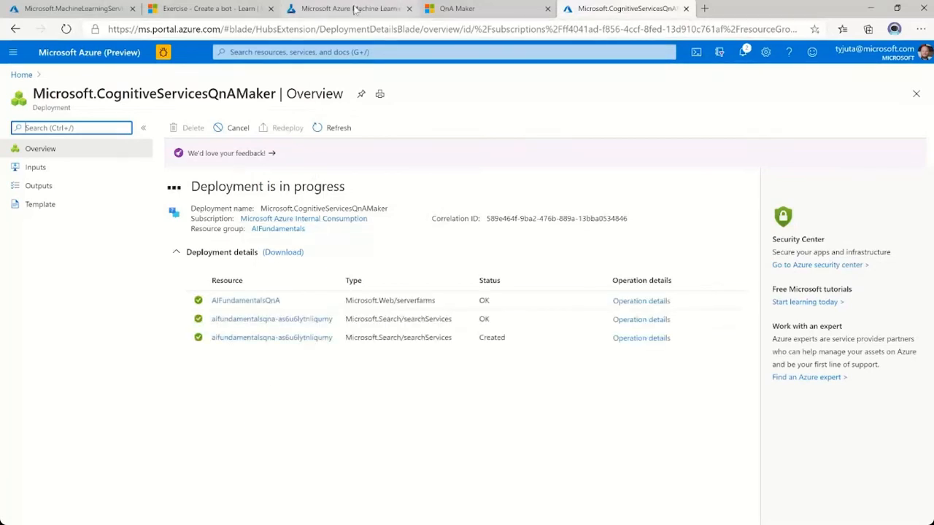
Check the notebook instructions, return to the Create a knowledge base page in QnA Maker and refresh its QnA services.
{"action": "left_click", "coordinate": [354, 8]}
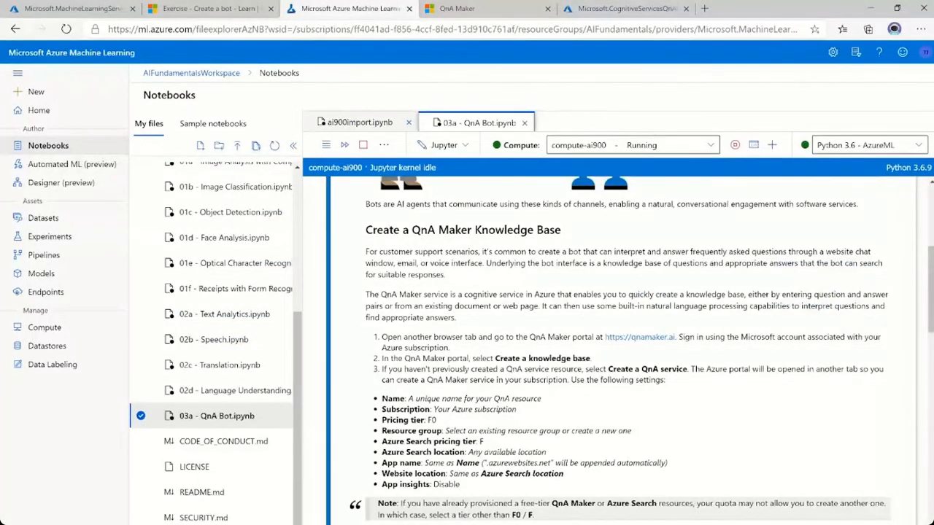
{"action": "scroll", "coordinate": [388, 394], "scroll_direction": "down", "scroll_amount": 3}
{"action": "key", "text": "ctrl+Tab"}
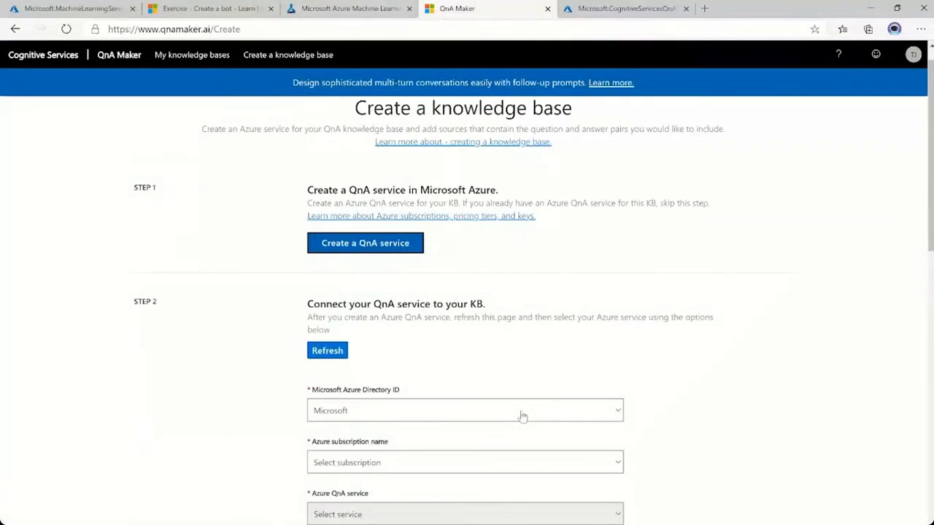
{"action": "scroll", "coordinate": [235, 361], "scroll_direction": "up", "scroll_amount": 1}
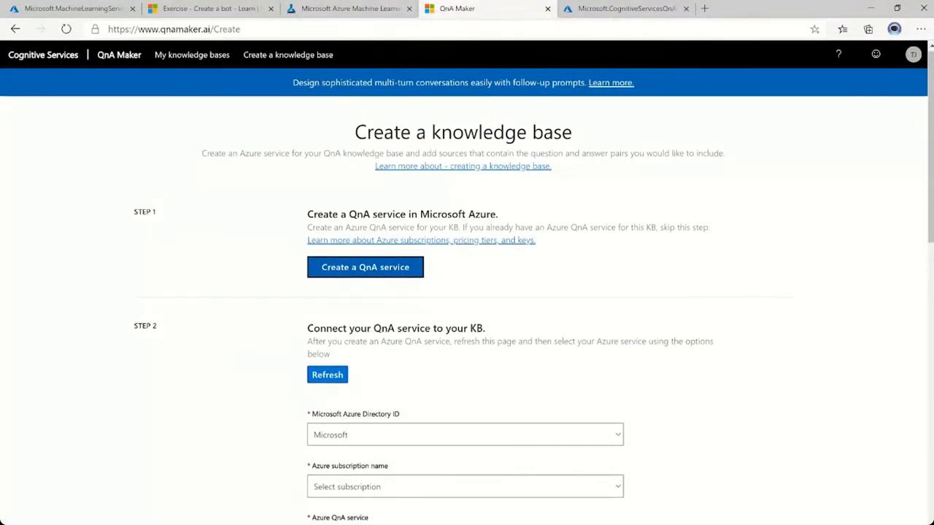
{"action": "scroll", "coordinate": [404, 361], "scroll_direction": "down", "scroll_amount": 1}
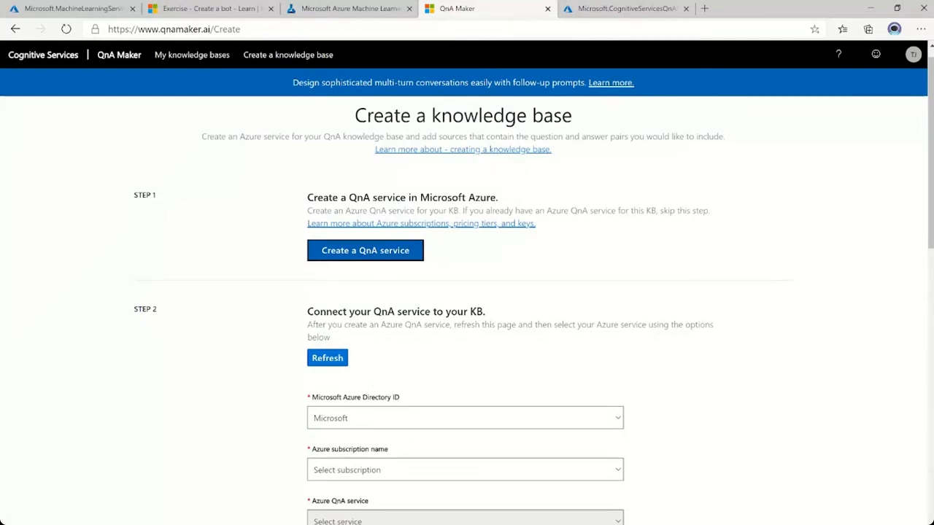
{"action": "left_click", "coordinate": [328, 358]}
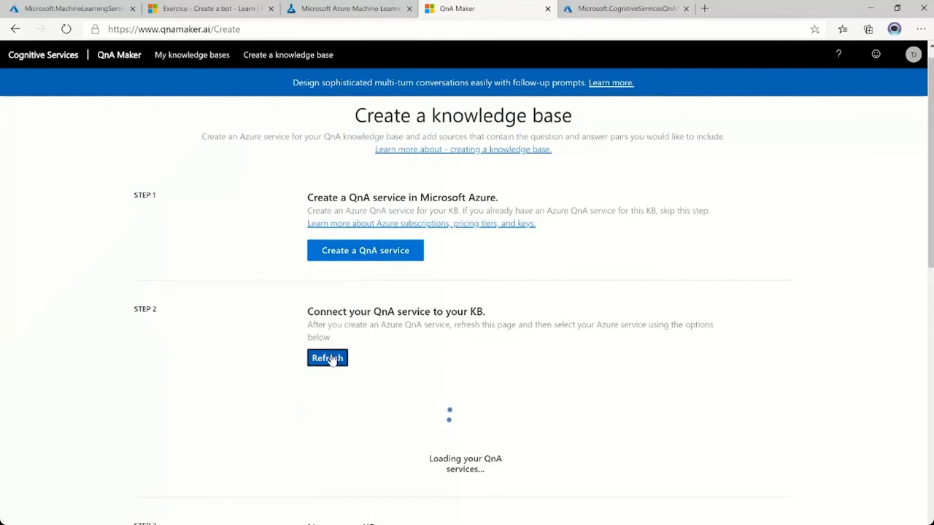
{"action": "scroll", "coordinate": [423, 383], "scroll_direction": "down", "scroll_amount": 2}
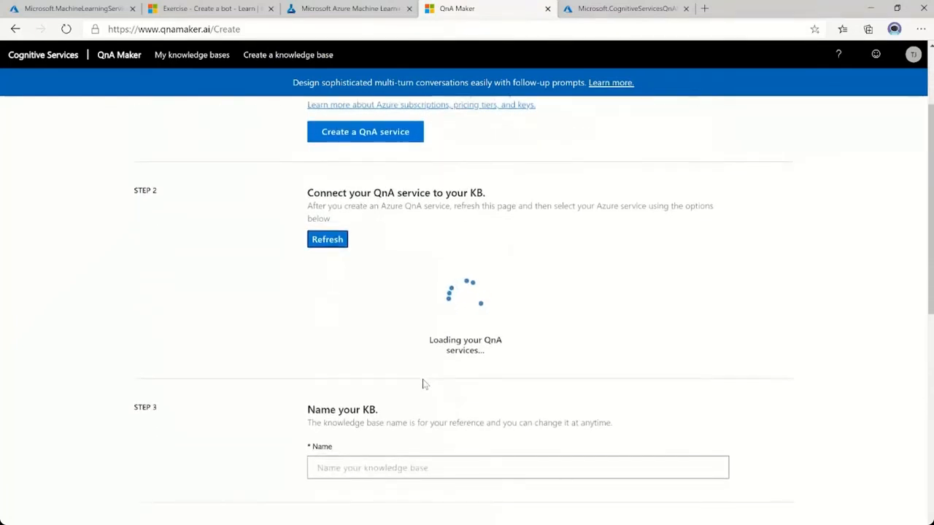
Connect the knowledge base to subscription Microsoft Azure Internal Consumption and QnA service AIFundamentalsQnA, with English as the language.
{"action": "left_click", "coordinate": [440, 330]}
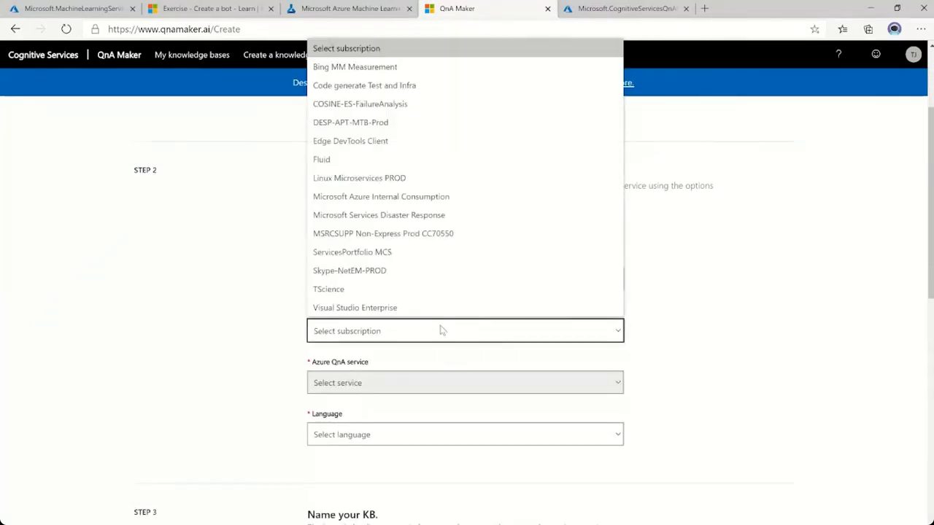
{"action": "left_click", "coordinate": [405, 197]}
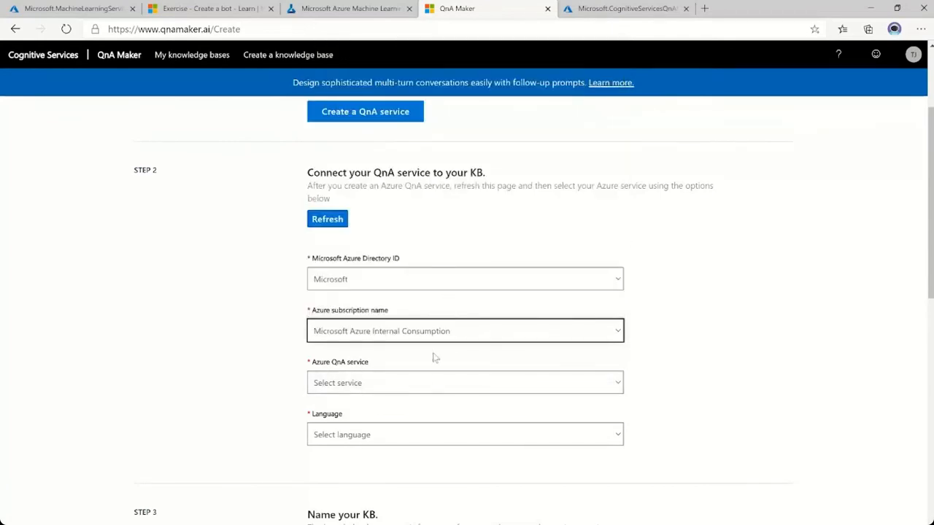
{"action": "left_click", "coordinate": [425, 388]}
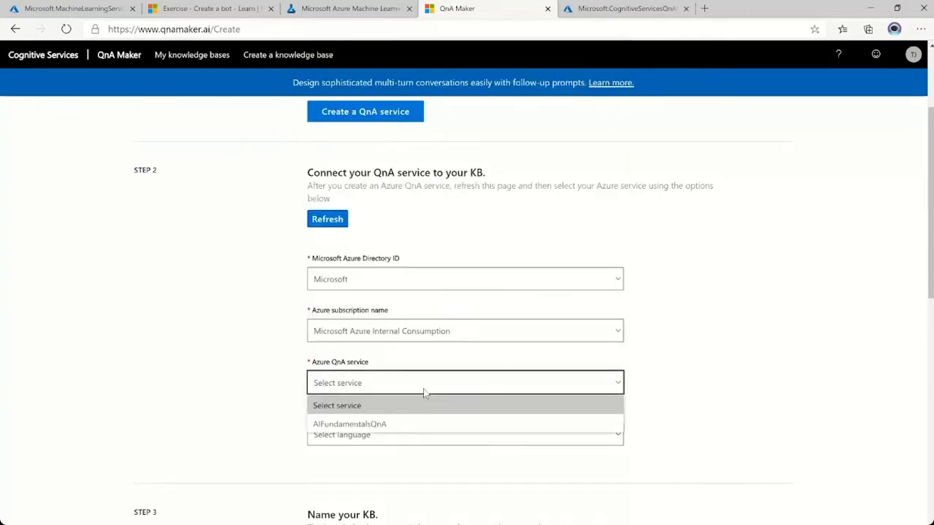
{"action": "left_click", "coordinate": [408, 429]}
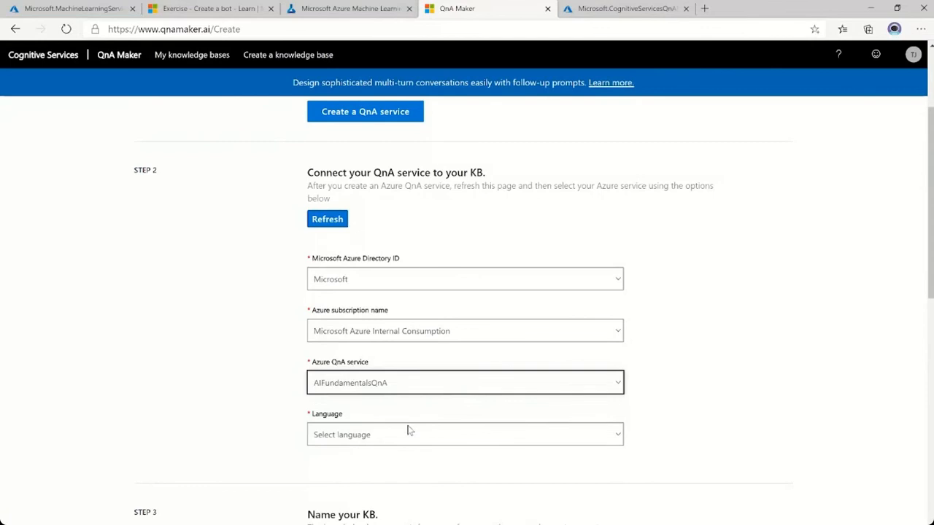
{"action": "left_click", "coordinate": [411, 442]}
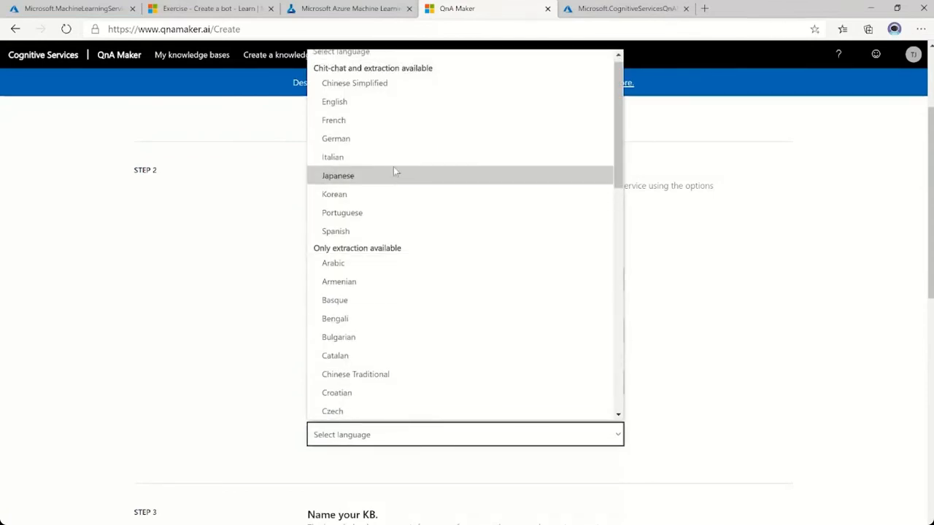
{"action": "left_click", "coordinate": [368, 107]}
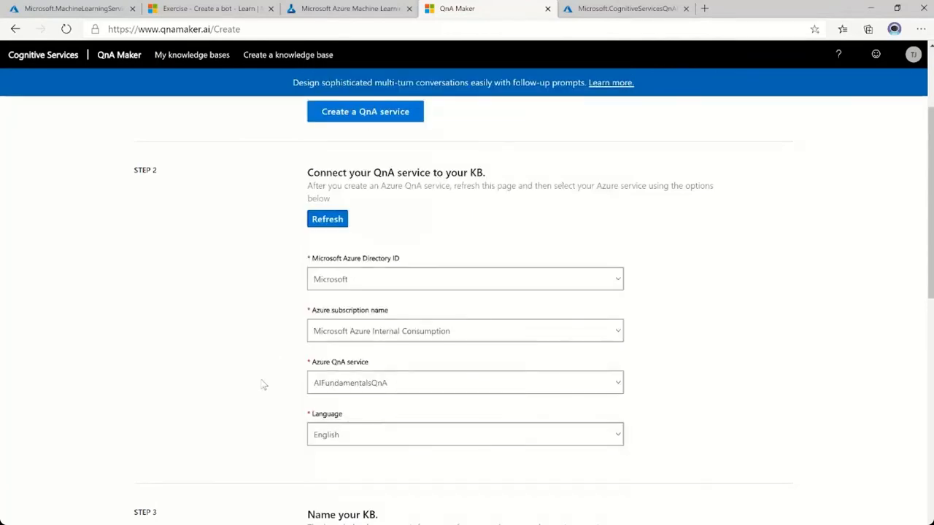
Copy the name Margie's Travel KB from the notebook instructions and enter it as the knowledge base name.
{"action": "scroll", "coordinate": [263, 385], "scroll_direction": "down", "scroll_amount": 2}
{"action": "scroll", "coordinate": [263, 385], "scroll_direction": "down", "scroll_amount": 3}
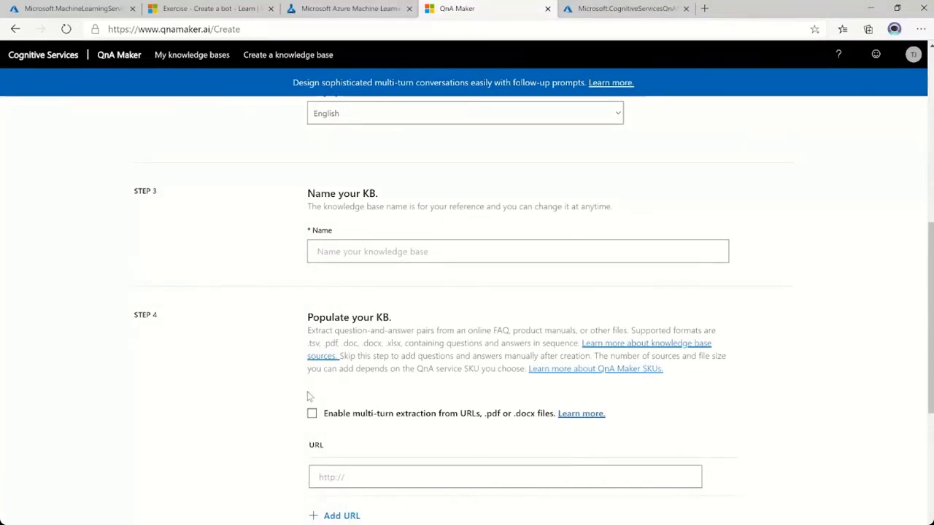
{"action": "left_click", "coordinate": [354, 13]}
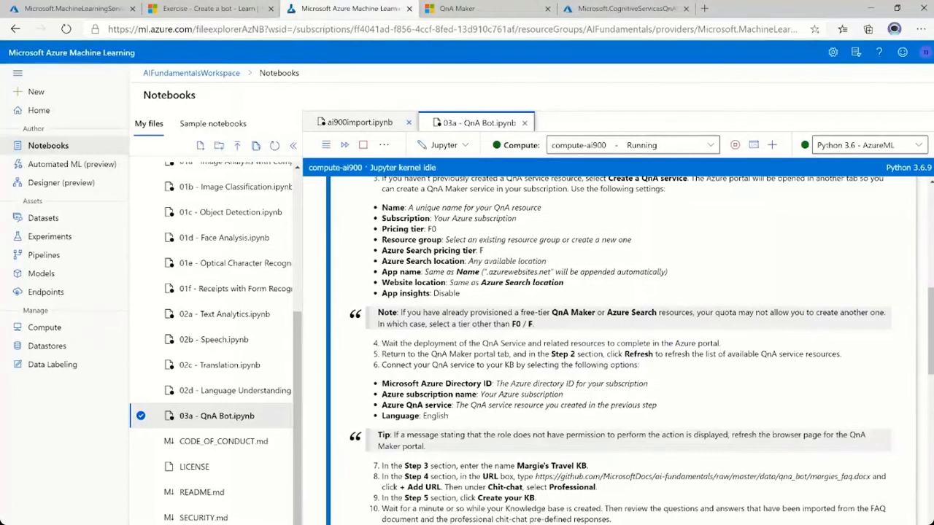
{"action": "scroll", "coordinate": [627, 343], "scroll_direction": "down", "scroll_amount": 2}
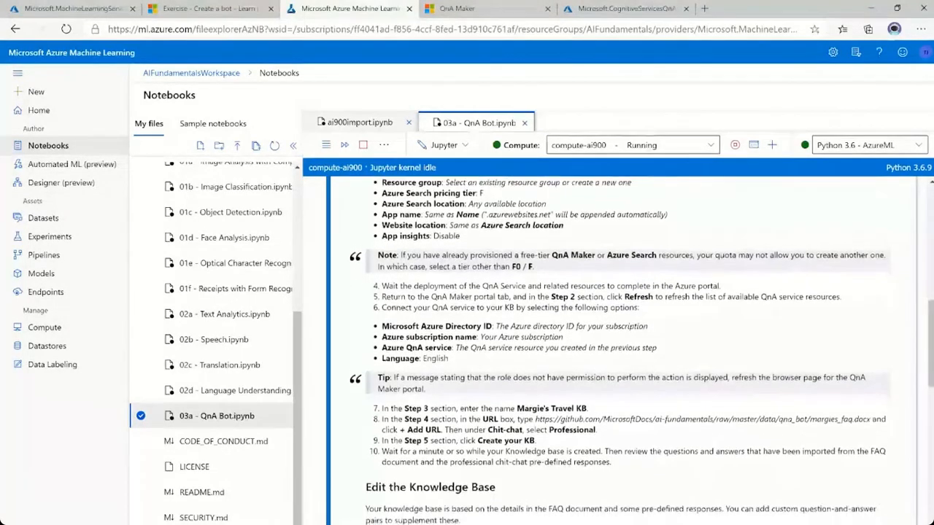
{"action": "left_click_drag", "start_coordinate": [517, 394], "coordinate": [586, 394]}
{"action": "key", "text": "ctrl+c"}
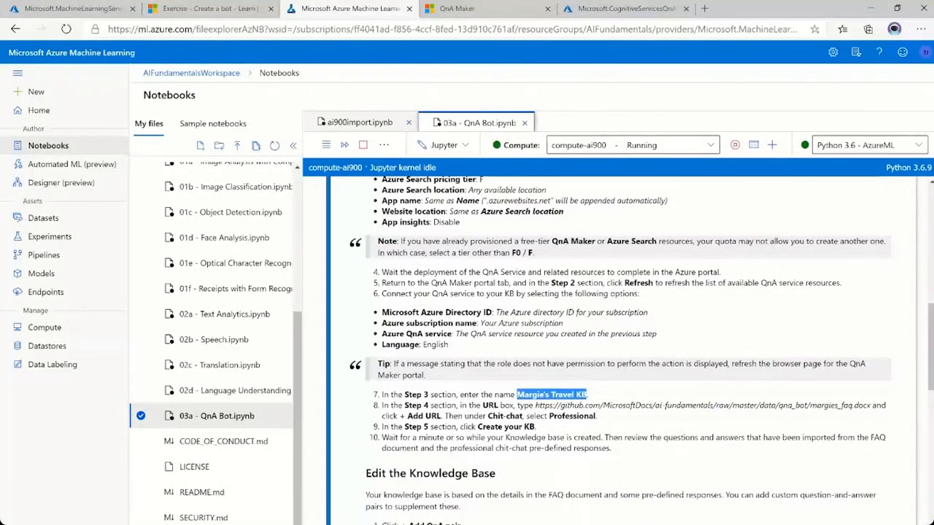
{"action": "left_click", "coordinate": [474, 8]}
{"action": "left_click", "coordinate": [441, 251]}
{"action": "key", "text": "ctrl+v"}
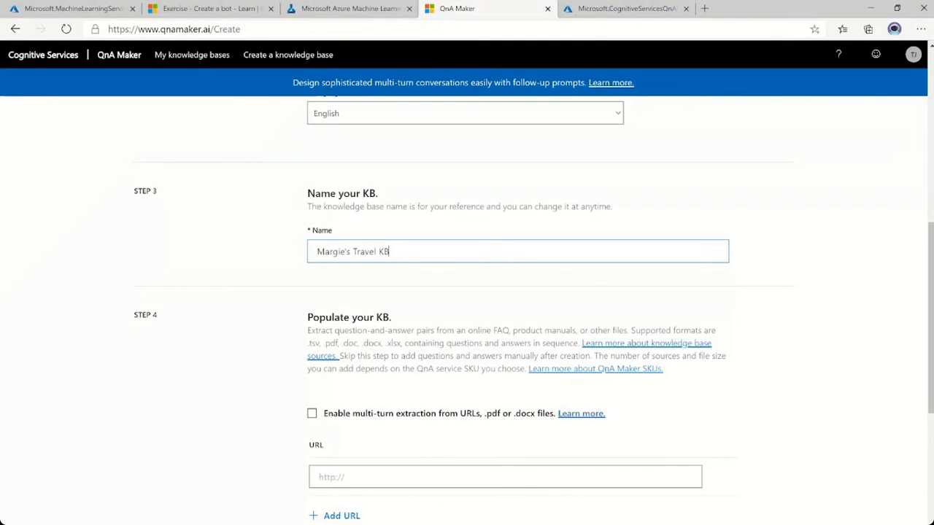
{"action": "scroll", "coordinate": [285, 340], "scroll_direction": "down", "scroll_amount": 1}
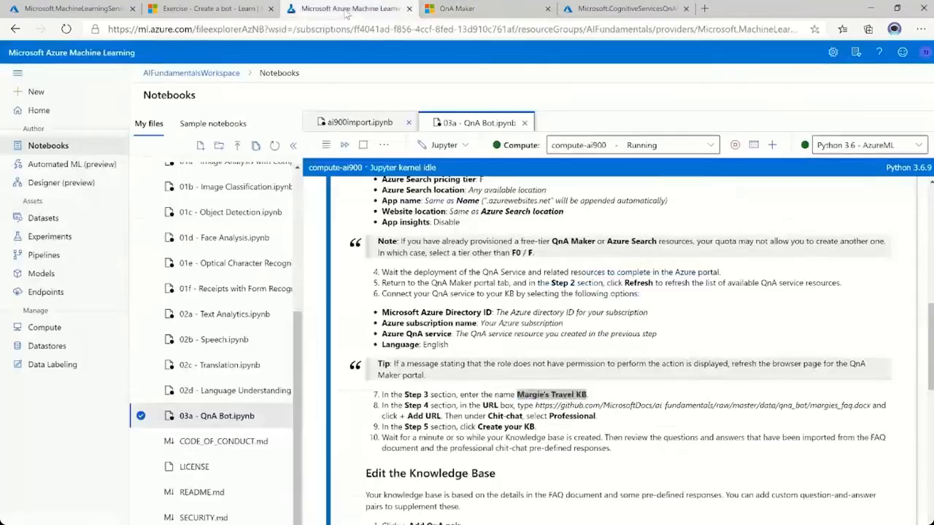
{"action": "left_click", "coordinate": [348, 8]}
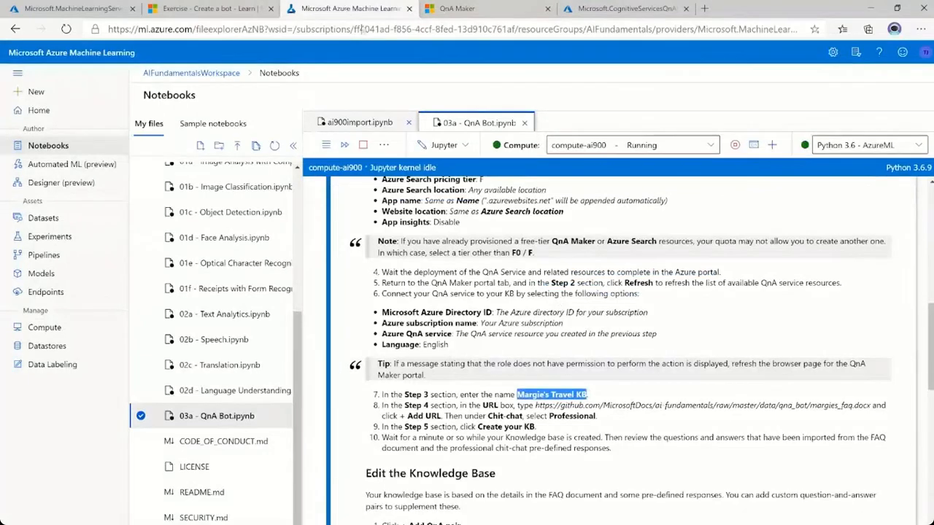
{"action": "left_click_drag", "start_coordinate": [535, 406], "coordinate": [872, 405]}
{"action": "key", "text": "ctrl+c"}
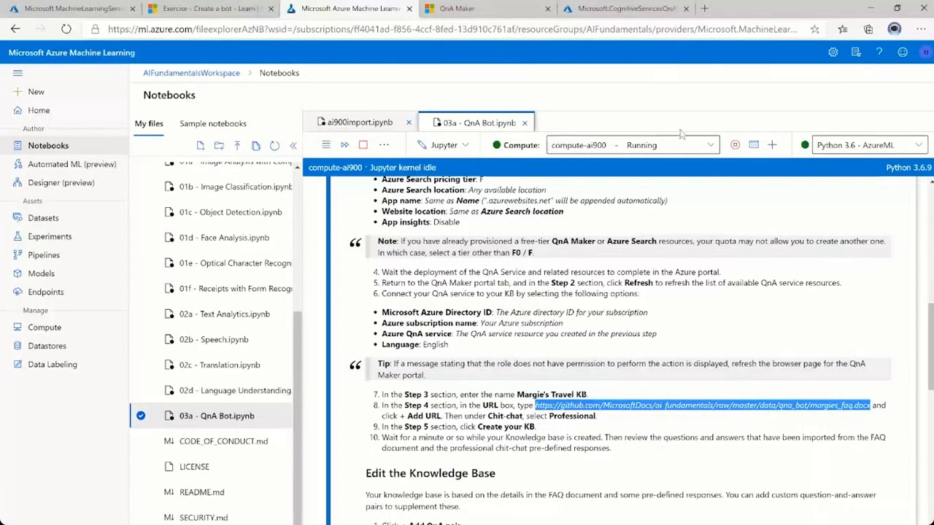
{"action": "left_click", "coordinate": [489, 15]}
{"action": "left_click", "coordinate": [351, 401]}
{"action": "key", "text": "ctrl+v"}
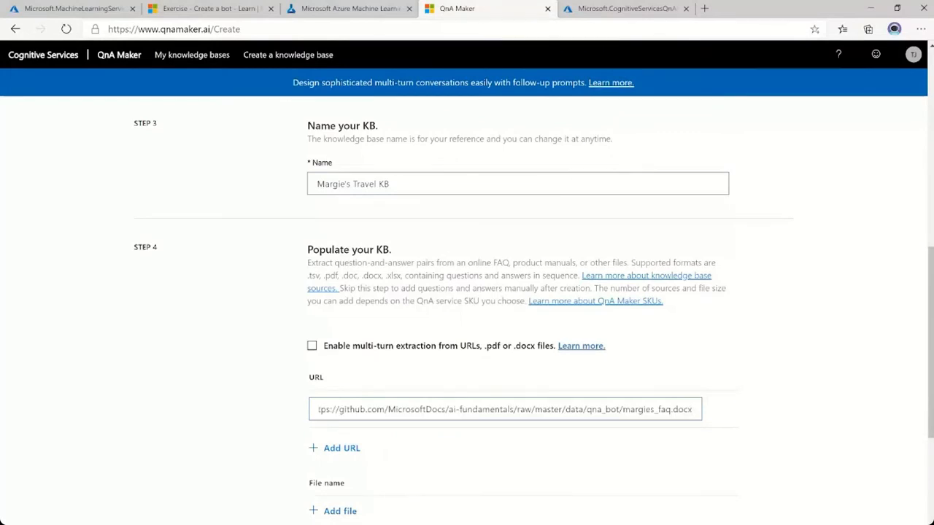
{"action": "left_click", "coordinate": [340, 448]}
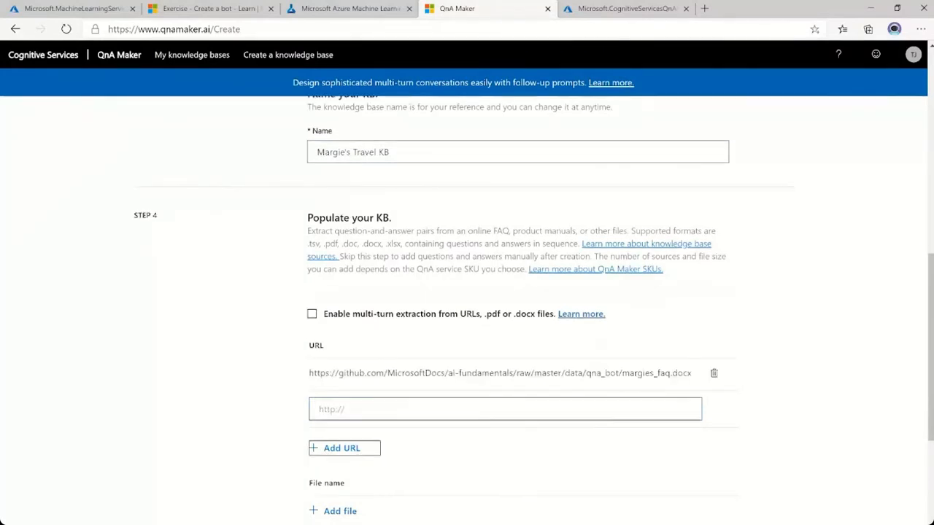
Open the margies_faq.docx source document from its URL to view its questions and answers, and return to the QnA Maker page.
{"action": "left_click", "coordinate": [704, 8]}
{"action": "key", "text": "ctrl+v"}
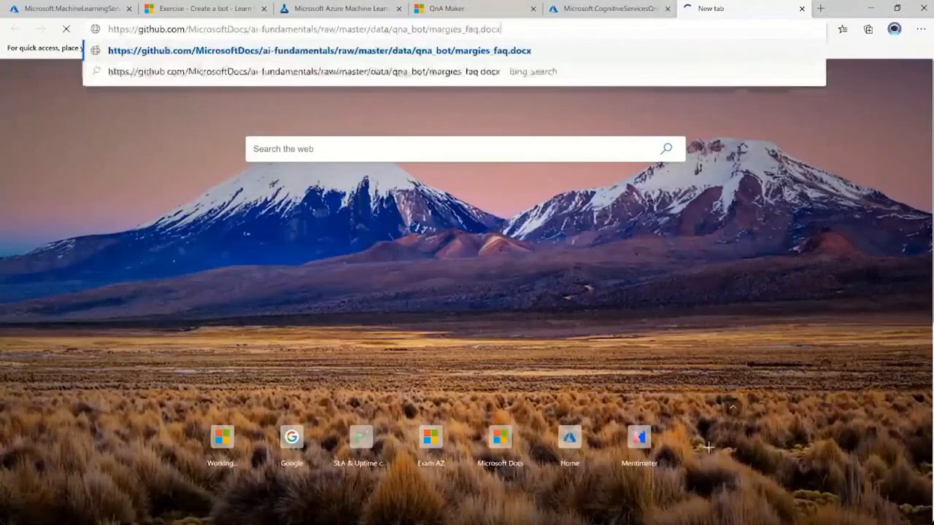
{"action": "key", "text": "Return"}
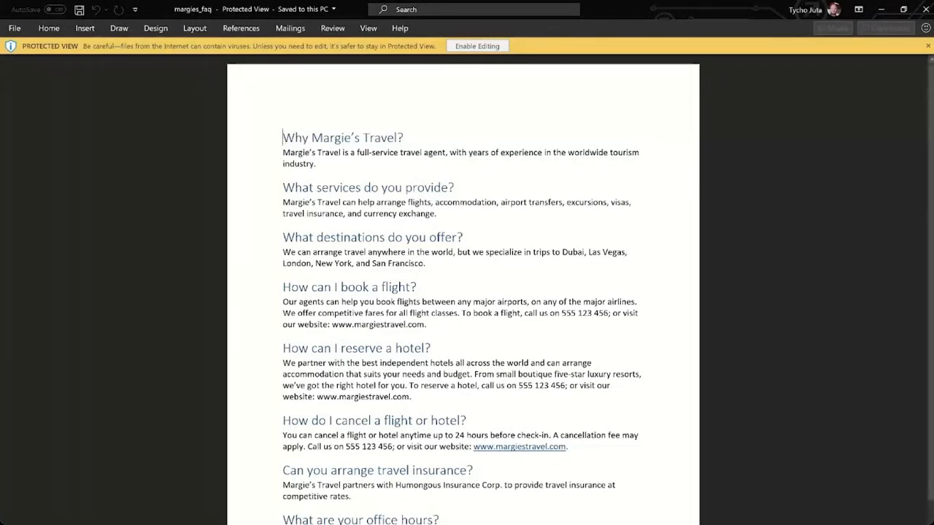
{"action": "left_click", "coordinate": [880, 9]}
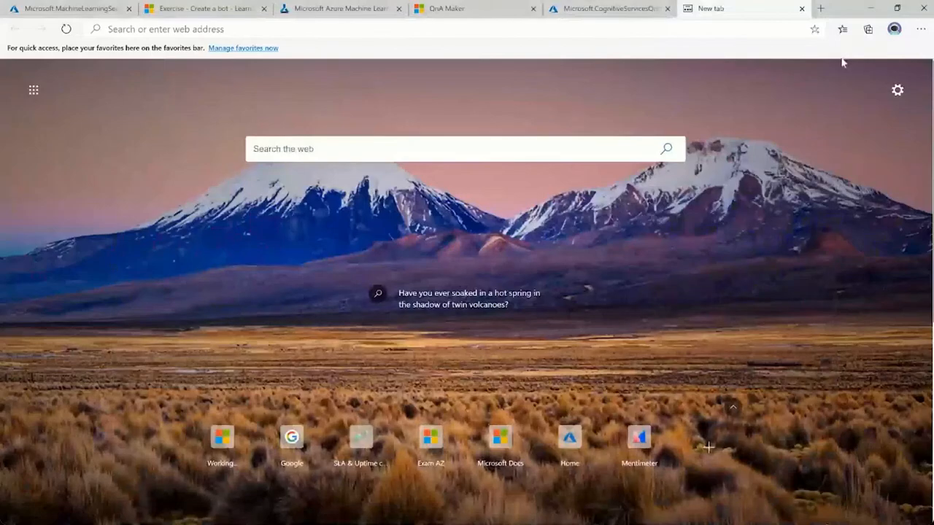
{"action": "left_click", "coordinate": [471, 10]}
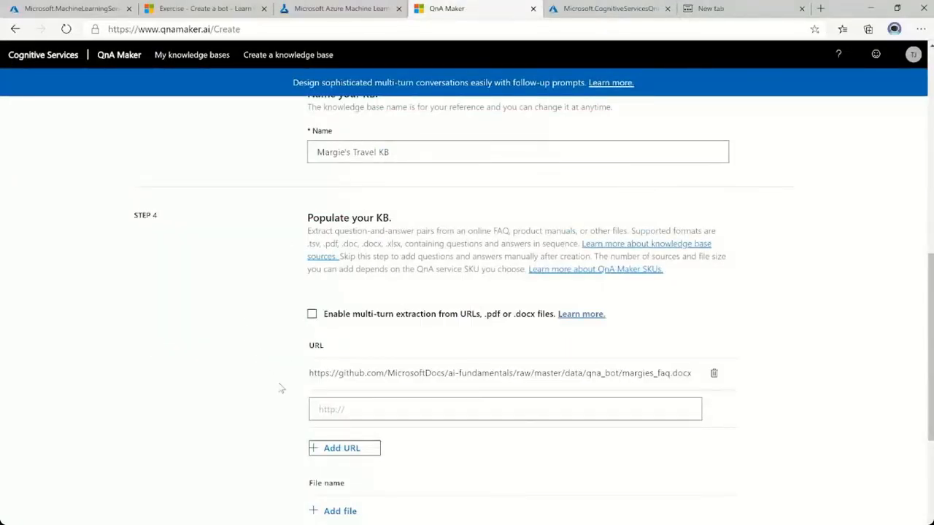
Set the chit-chat personality to Professional and create the knowledge base.
{"action": "scroll", "coordinate": [280, 444], "scroll_direction": "down", "scroll_amount": 2}
{"action": "scroll", "coordinate": [279, 445], "scroll_direction": "down", "scroll_amount": 3}
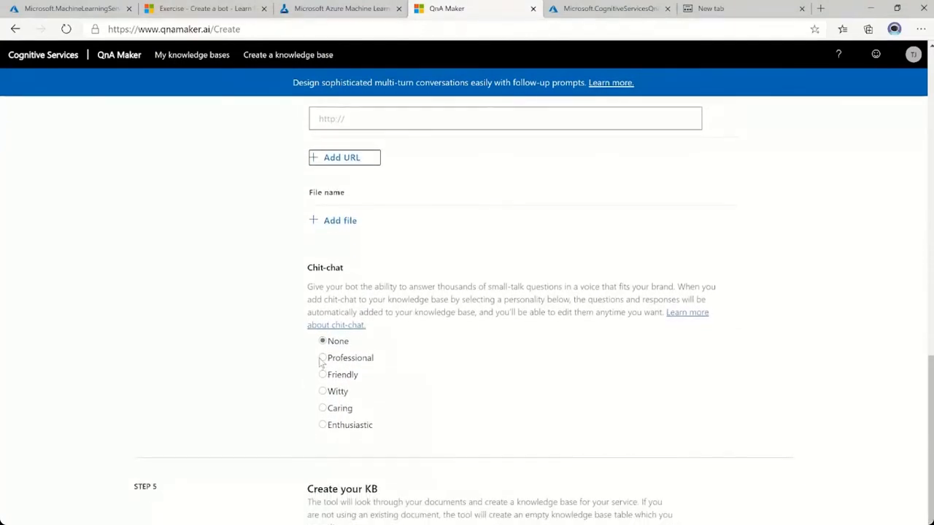
{"action": "left_click", "coordinate": [322, 358]}
{"action": "scroll", "coordinate": [284, 422], "scroll_direction": "down", "scroll_amount": 1}
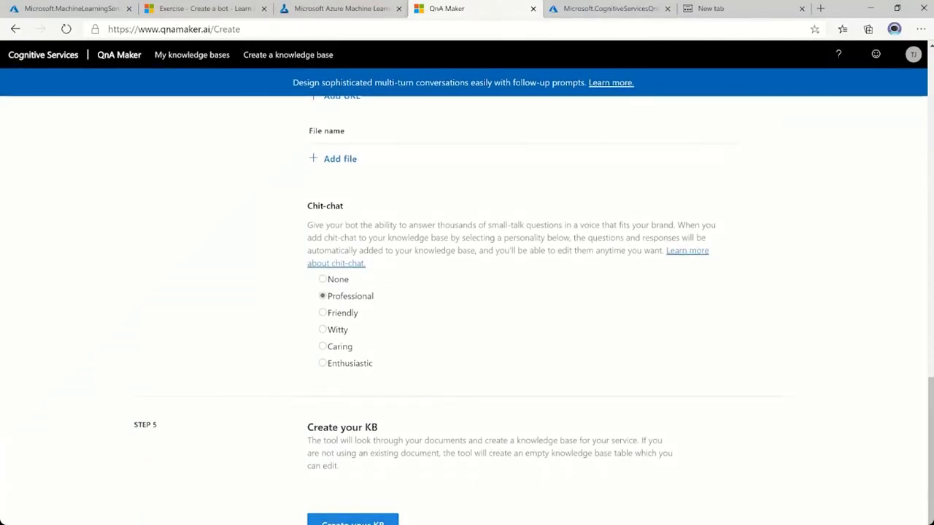
{"action": "left_click", "coordinate": [352, 520]}
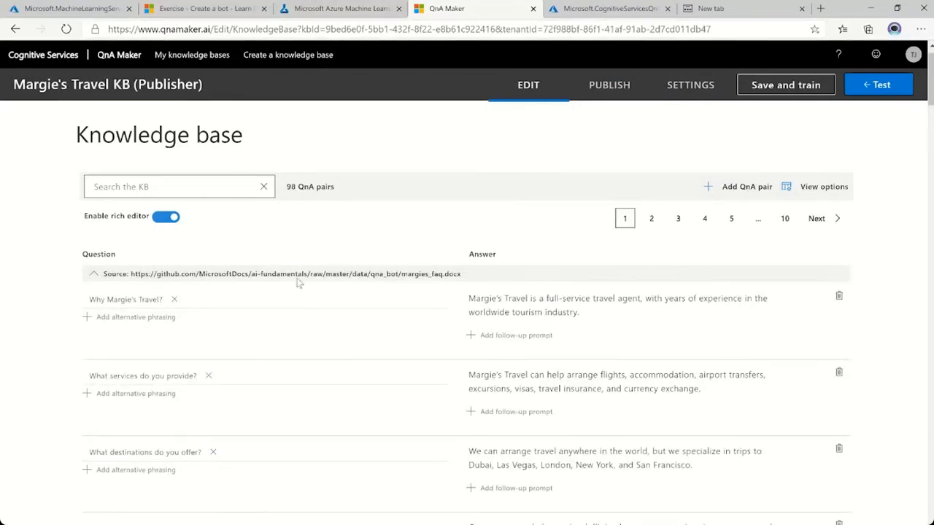
Check the notebook's Edit the Knowledge Base instructions and add a new QnA pair to the knowledge base.
{"action": "left_click", "coordinate": [337, 9]}
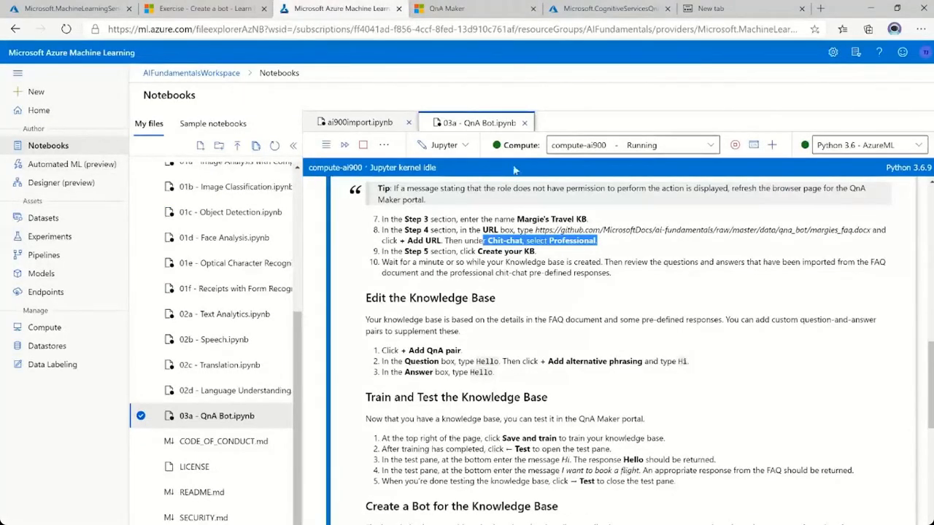
{"action": "scroll", "coordinate": [677, 399], "scroll_direction": "down", "scroll_amount": 2}
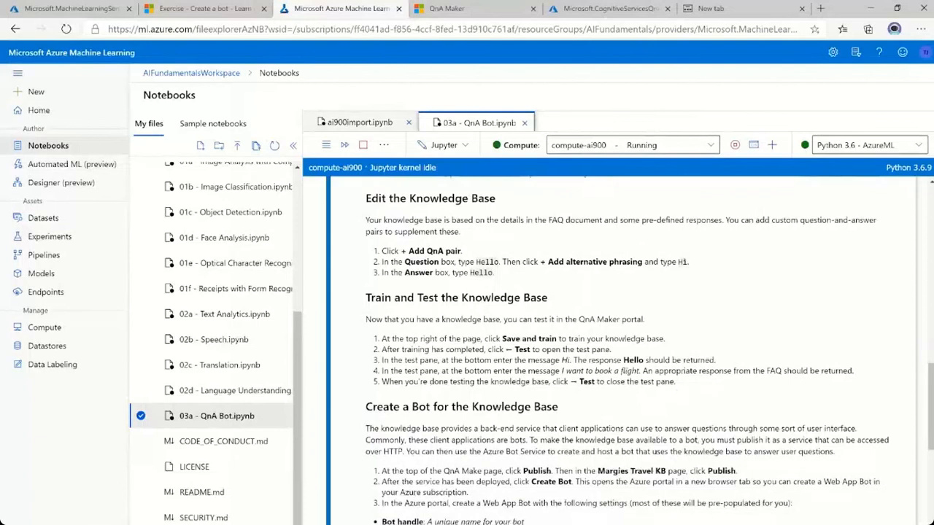
{"action": "left_click_drag", "start_coordinate": [409, 251], "coordinate": [462, 251]}
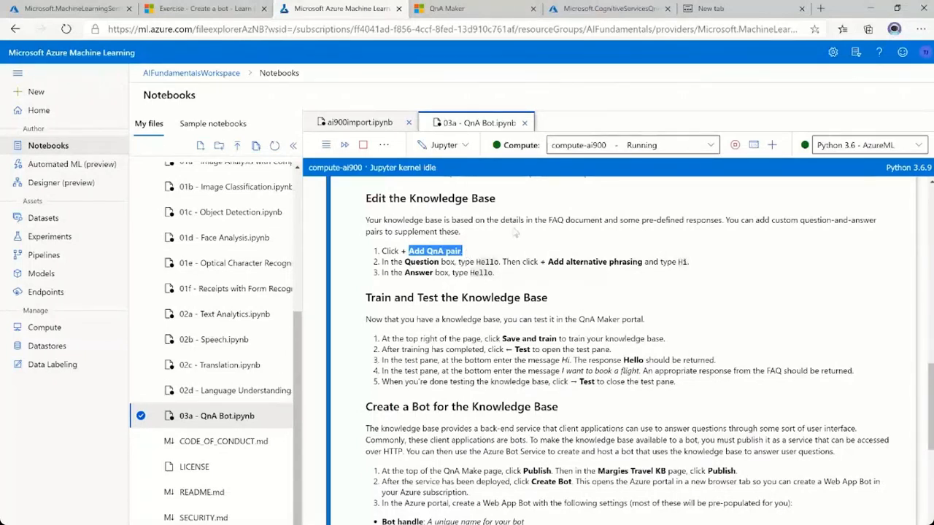
{"action": "left_click", "coordinate": [452, 9]}
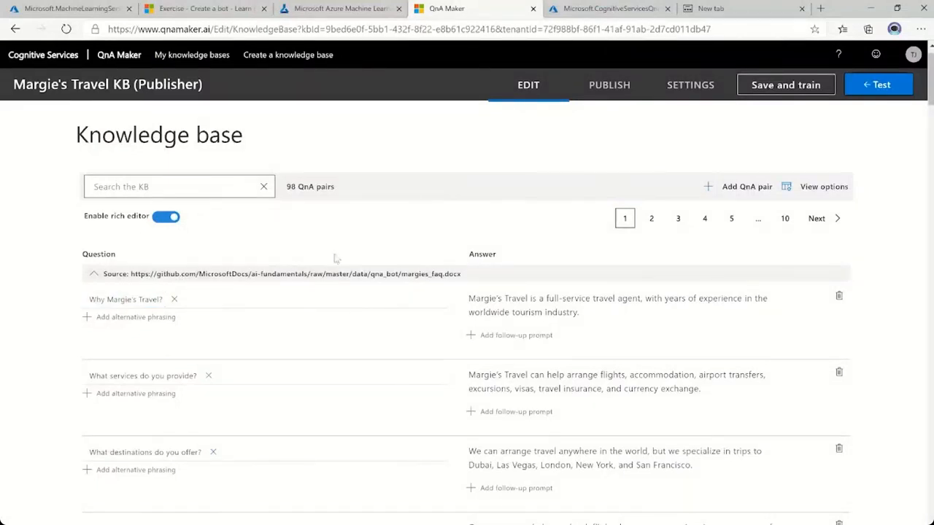
{"action": "left_click", "coordinate": [742, 188]}
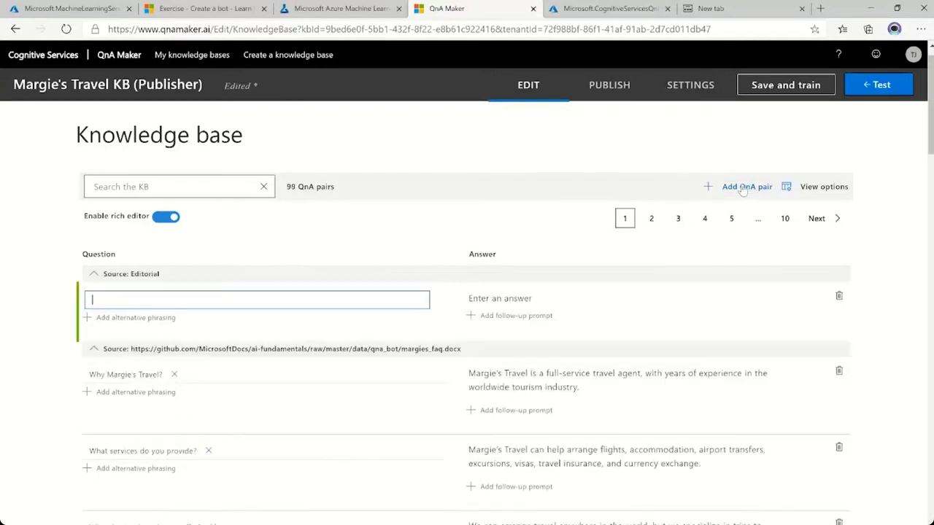
Fill in the new QnA pair with the question "How is the weather?" and the answer "It's great!".
{"action": "scroll", "coordinate": [232, 302], "scroll_direction": "down", "scroll_amount": 1}
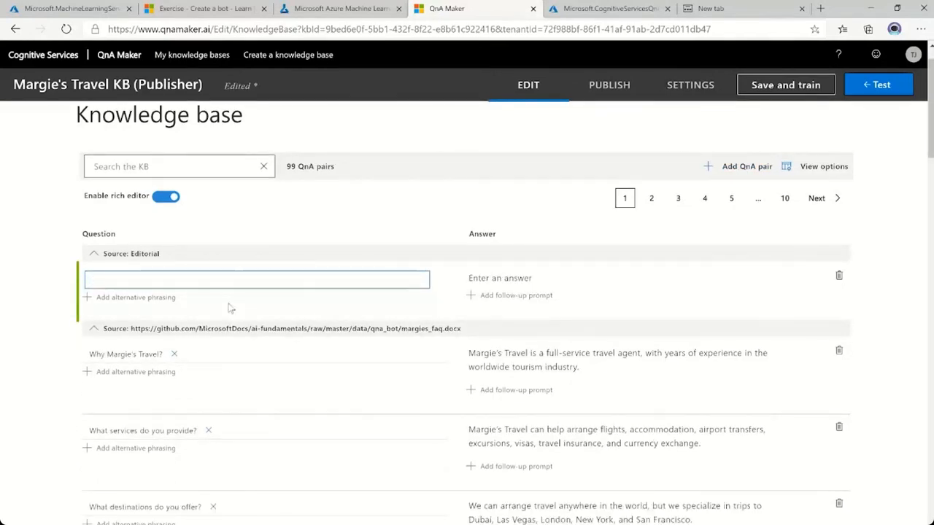
{"action": "type", "text": "How is the weather??"}
{"action": "left_click", "coordinate": [503, 278]}
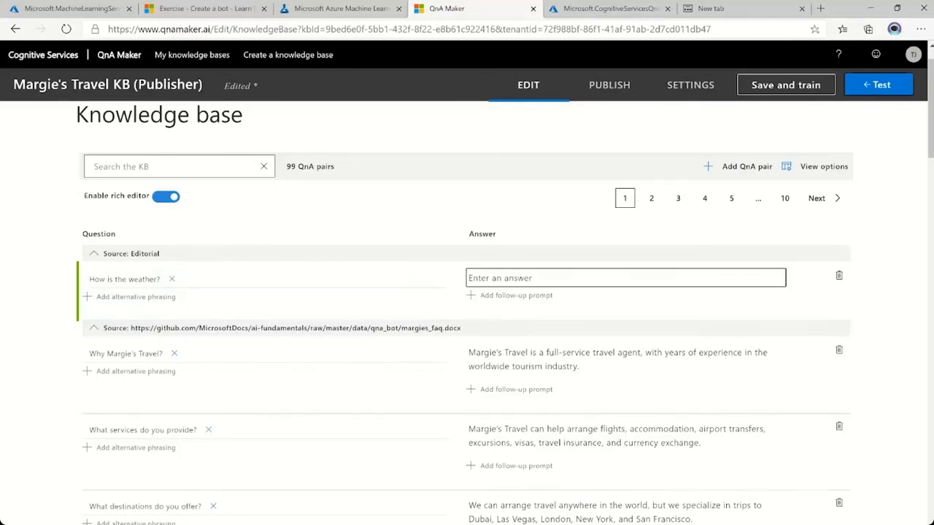
{"action": "type", "text": "It's great!"}
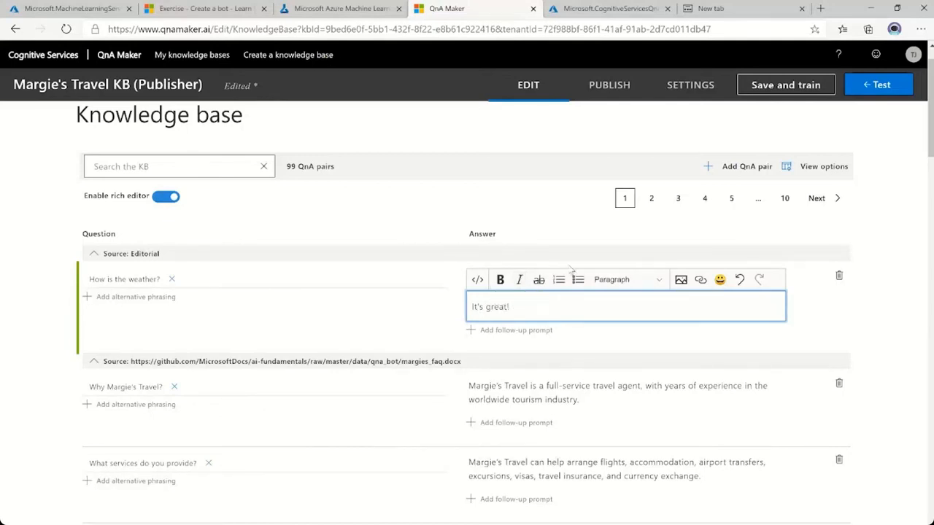
{"action": "left_click", "coordinate": [896, 261]}
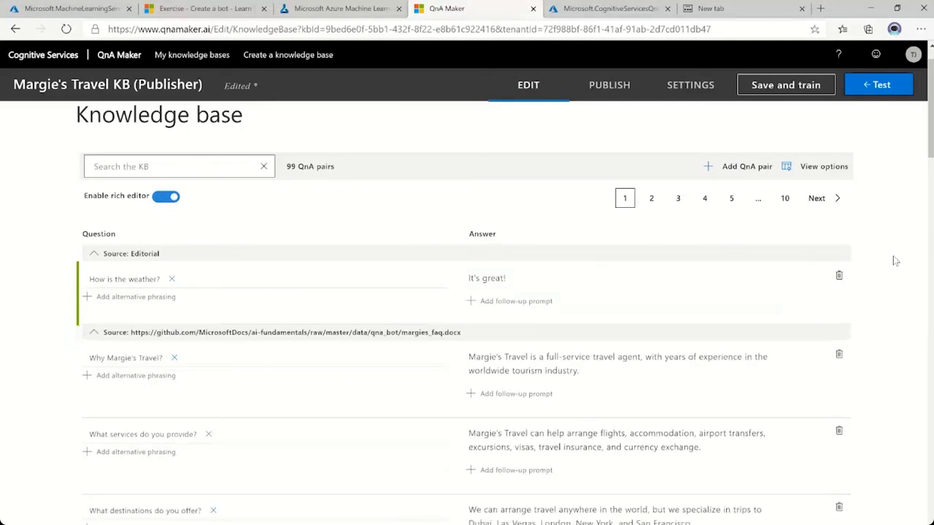
Save and train the knowledge base and test it with the message "How is the weather?".
{"action": "left_click", "coordinate": [810, 89]}
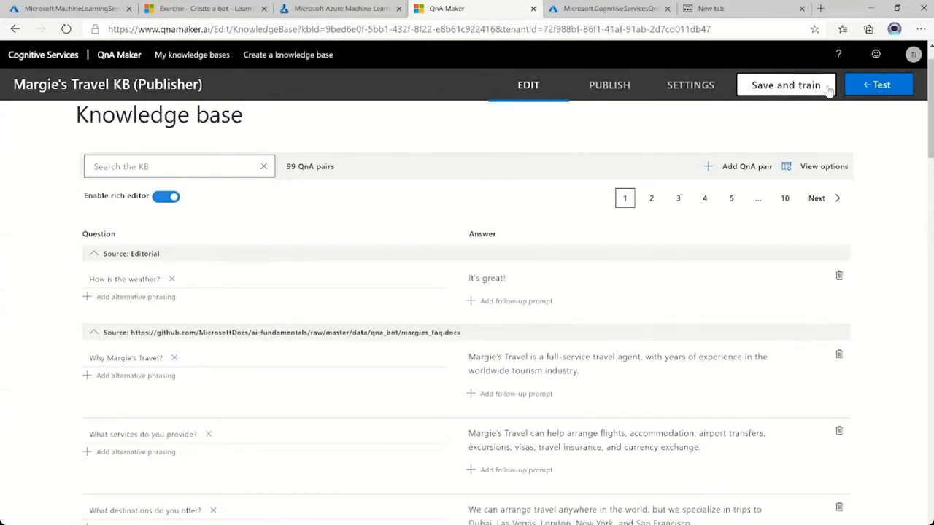
{"action": "left_click", "coordinate": [880, 85]}
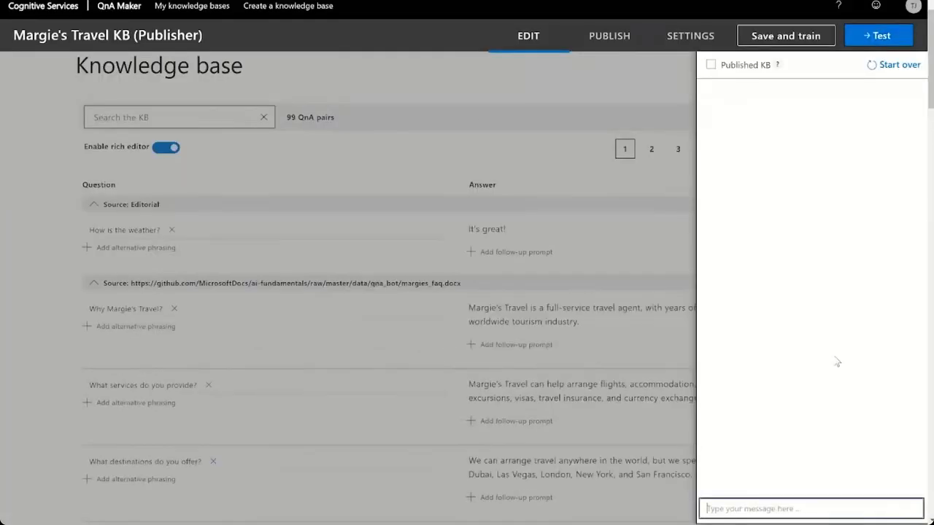
{"action": "left_click", "coordinate": [740, 506]}
{"action": "type", "text": "How is the weather?"}
{"action": "key", "text": "Return"}
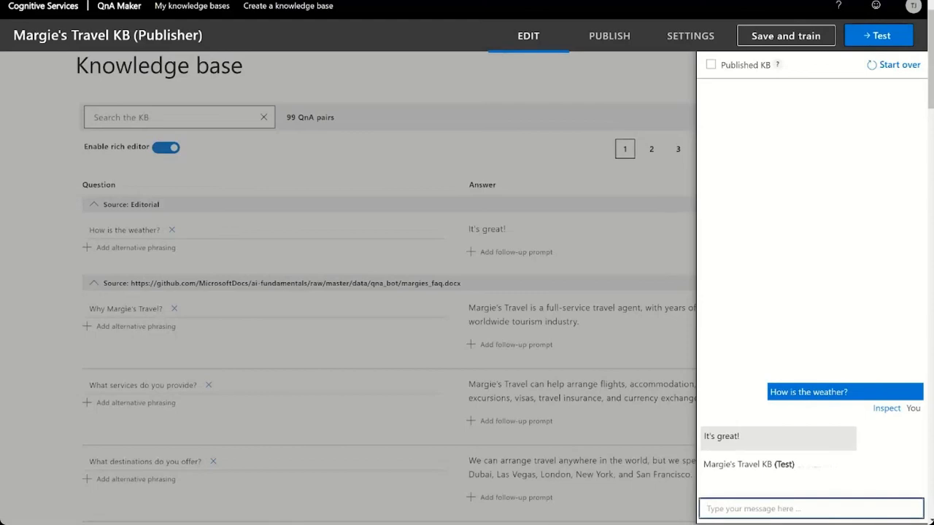
Test the knowledge base with the message "Why Margie's travel?", then clear the test conversation and close the test pane.
{"action": "type", "text": "Why "}
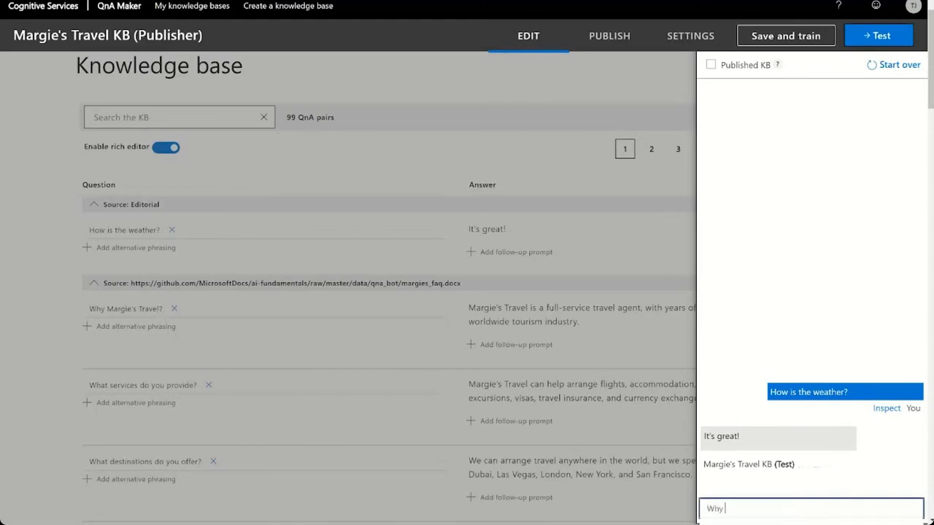
{"action": "type", "text": "Margie's travel?"}
{"action": "key", "text": "Return"}
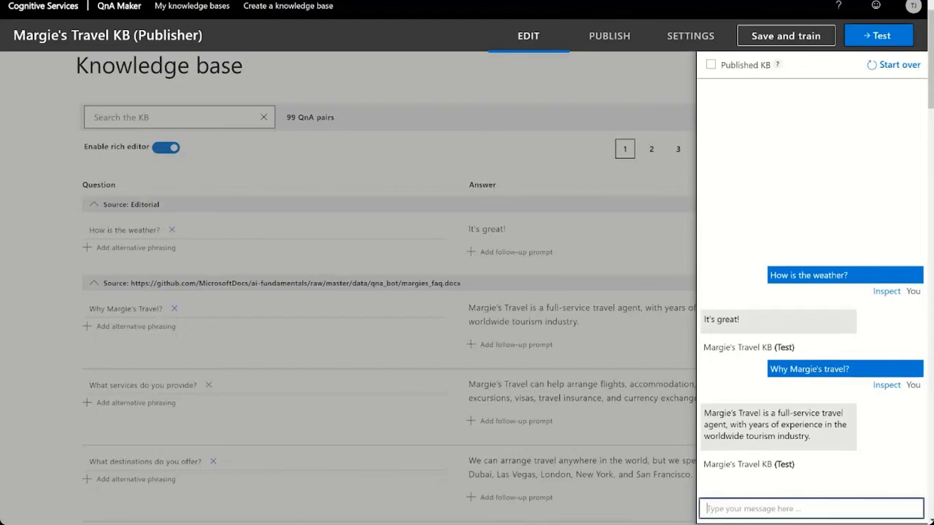
{"action": "left_click", "coordinate": [900, 66]}
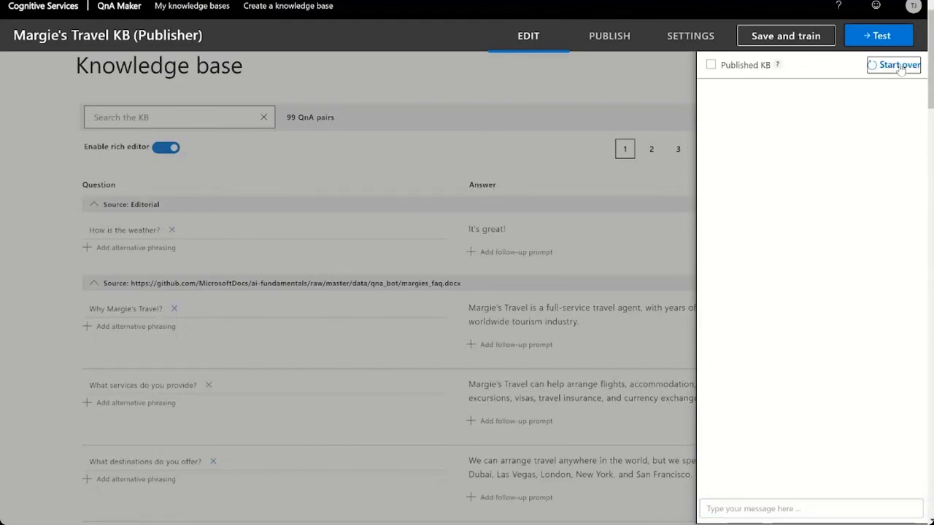
{"action": "left_click", "coordinate": [889, 42]}
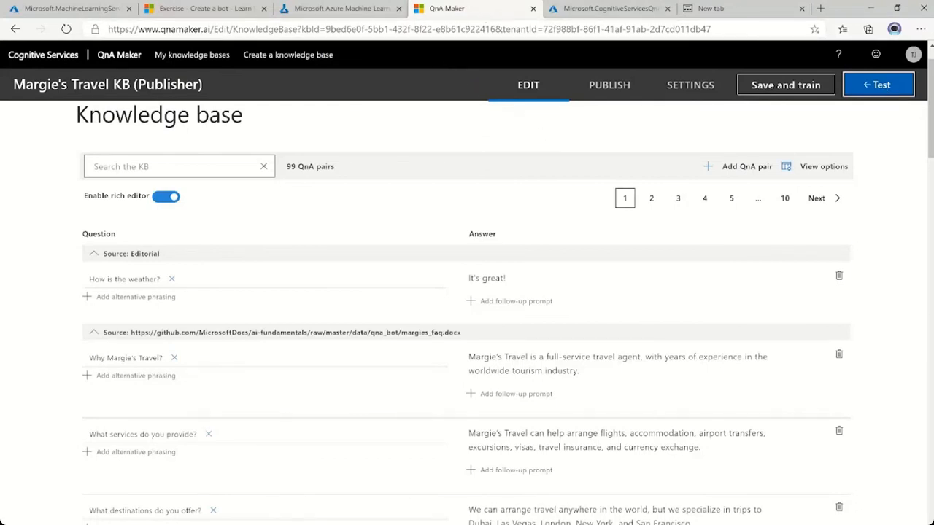
Publish the Margie's Travel KB knowledge base to the aifundamentalsqna service.
{"action": "left_click", "coordinate": [617, 94]}
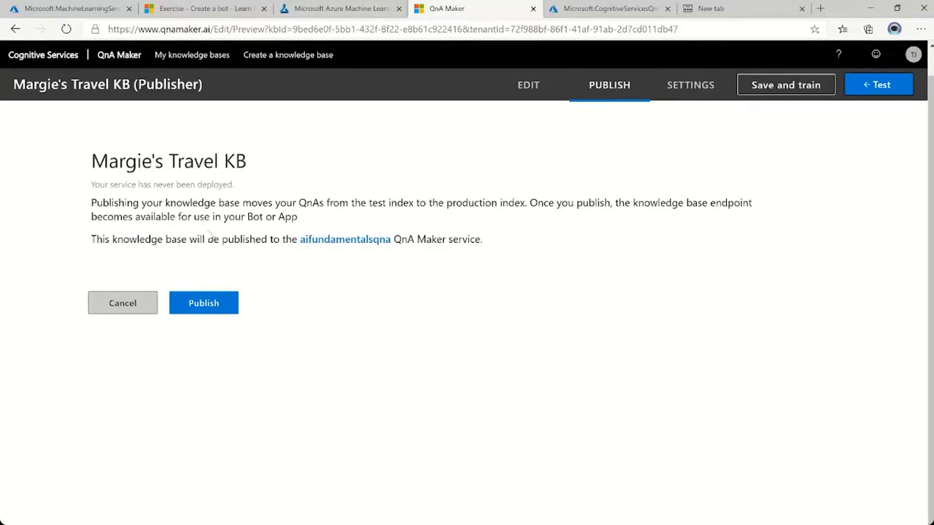
{"action": "left_click", "coordinate": [216, 303]}
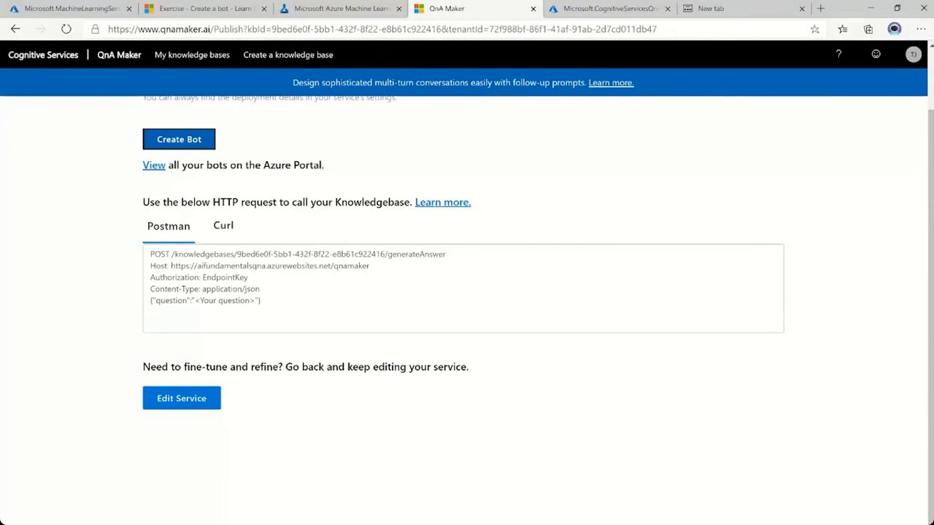
{"action": "scroll", "coordinate": [406, 246], "scroll_direction": "up", "scroll_amount": 1}
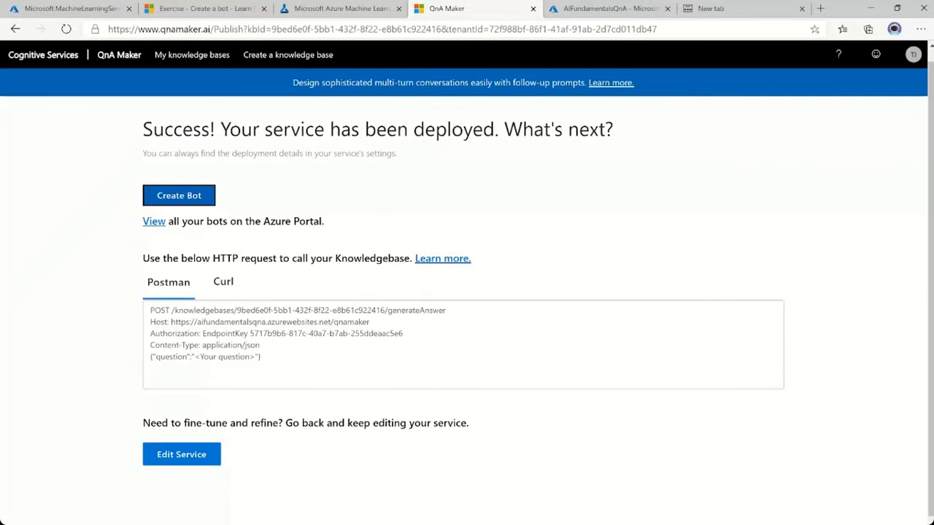
Create the Web App Bot aifundamentalsqna-bot from the published knowledge base with Application Insights turned off.
{"action": "left_click", "coordinate": [175, 197]}
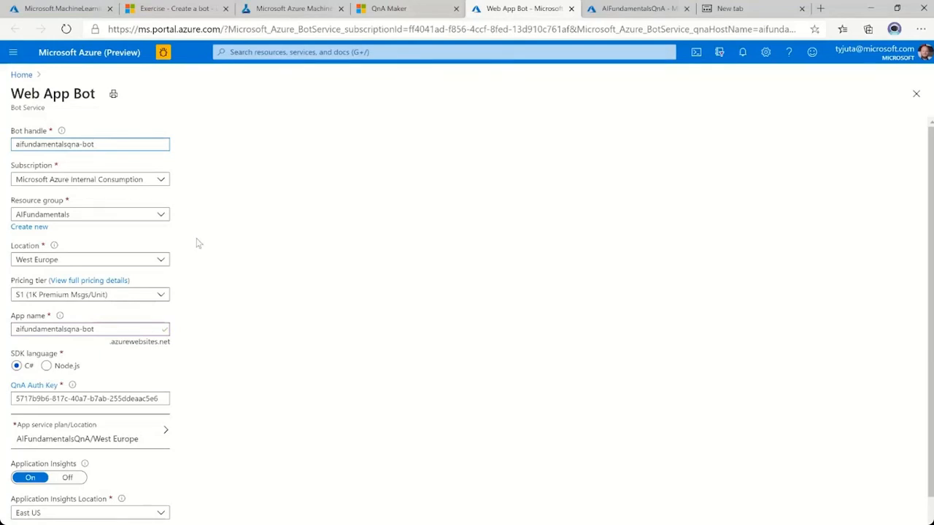
{"action": "scroll", "coordinate": [197, 243], "scroll_direction": "down", "scroll_amount": 1}
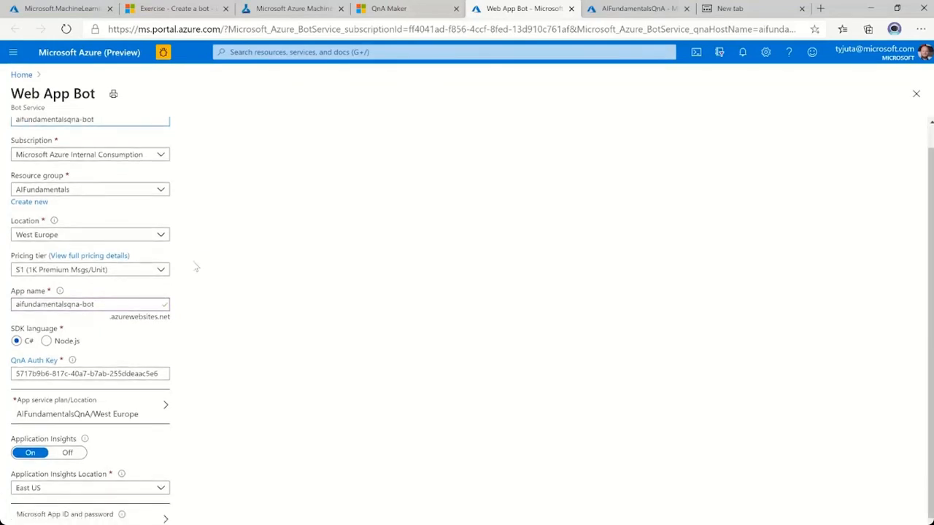
{"action": "scroll", "coordinate": [196, 355], "scroll_direction": "down", "scroll_amount": 1}
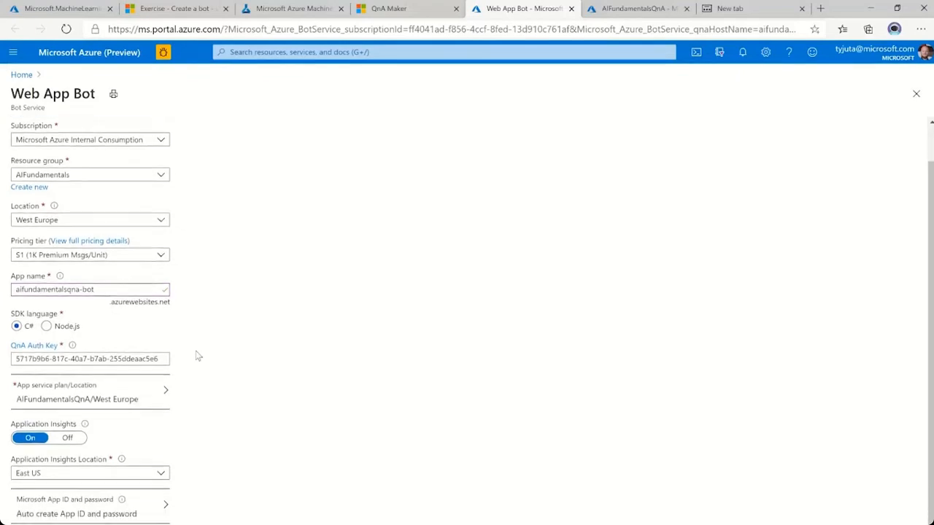
{"action": "left_click", "coordinate": [76, 443]}
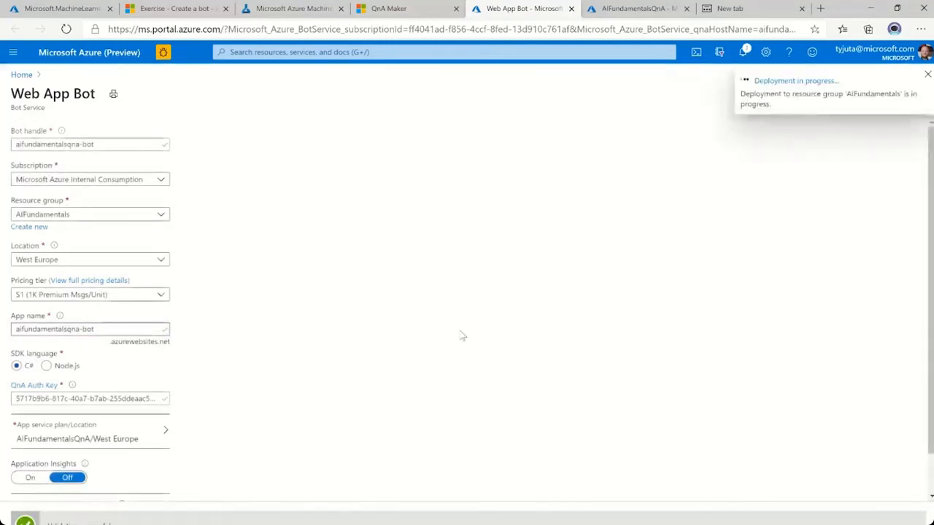
Read the 03a - QnA Bot notebook's instructions on testing the bot in Web Chat and viewing its Channels page.
{"action": "left_click", "coordinate": [408, 14]}
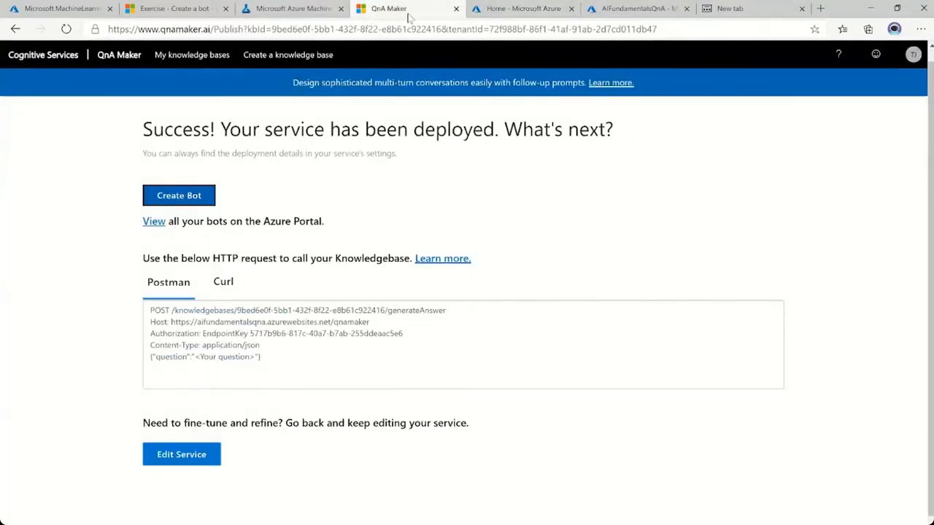
{"action": "left_click", "coordinate": [290, 13]}
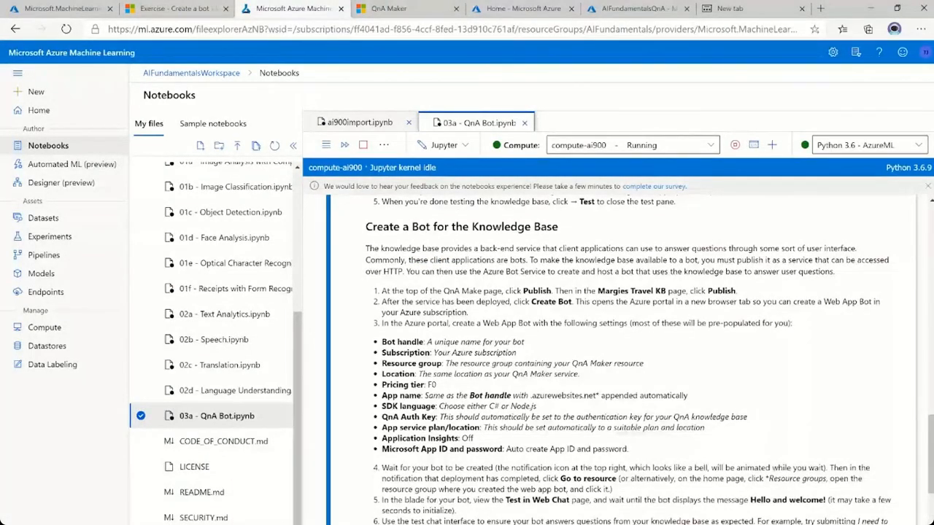
{"action": "scroll", "coordinate": [620, 358], "scroll_direction": "down", "scroll_amount": 4}
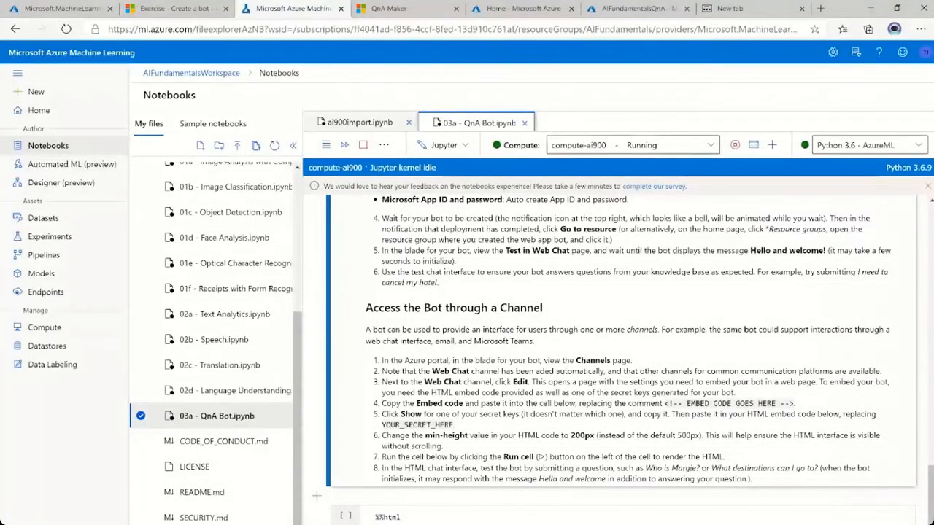
{"action": "scroll", "coordinate": [620, 357], "scroll_direction": "up", "scroll_amount": 1}
{"action": "scroll", "coordinate": [473, 361], "scroll_direction": "down", "scroll_amount": 1}
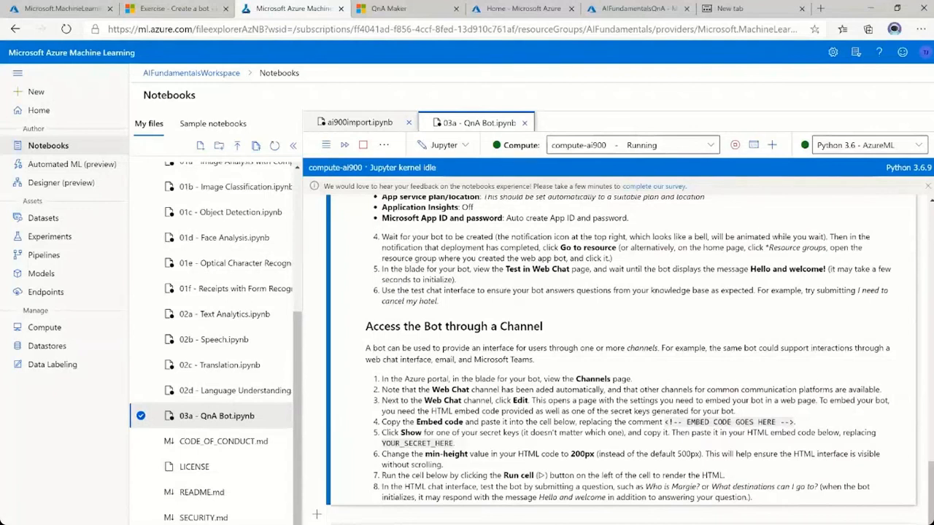
{"action": "left_click_drag", "start_coordinate": [503, 269], "coordinate": [577, 270]}
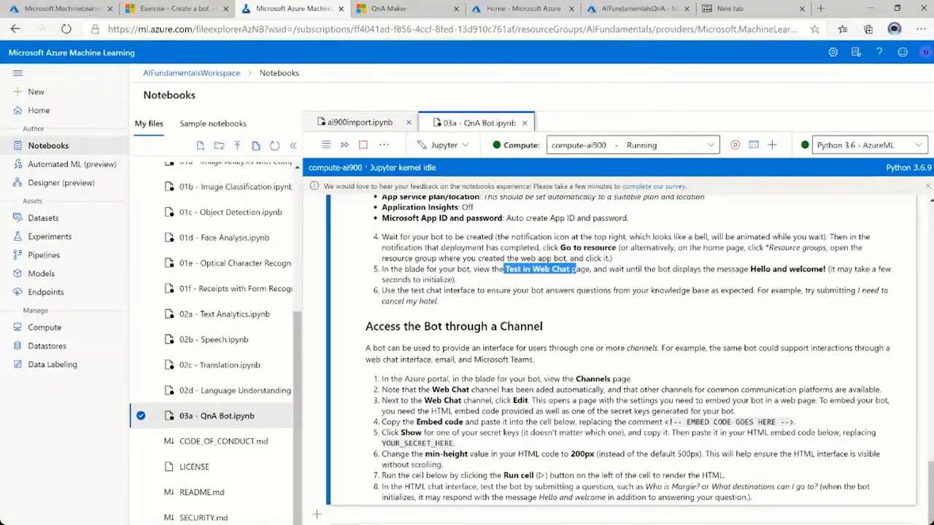
{"action": "left_click_drag", "start_coordinate": [561, 379], "coordinate": [631, 380]}
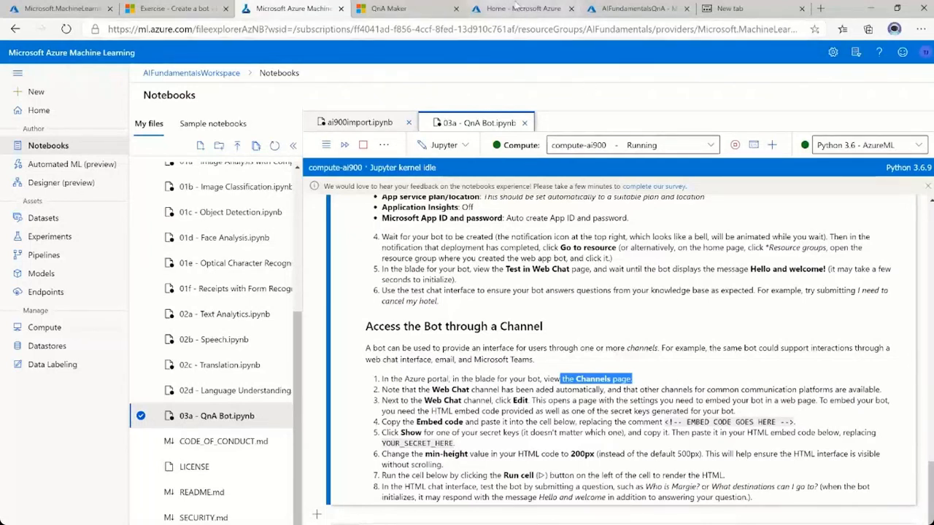
Return to the Azure portal, check the running deployment in the AIFundamentals resource group and open the deployed bot resource.
{"action": "left_click", "coordinate": [515, 8]}
{"action": "left_click", "coordinate": [742, 54]}
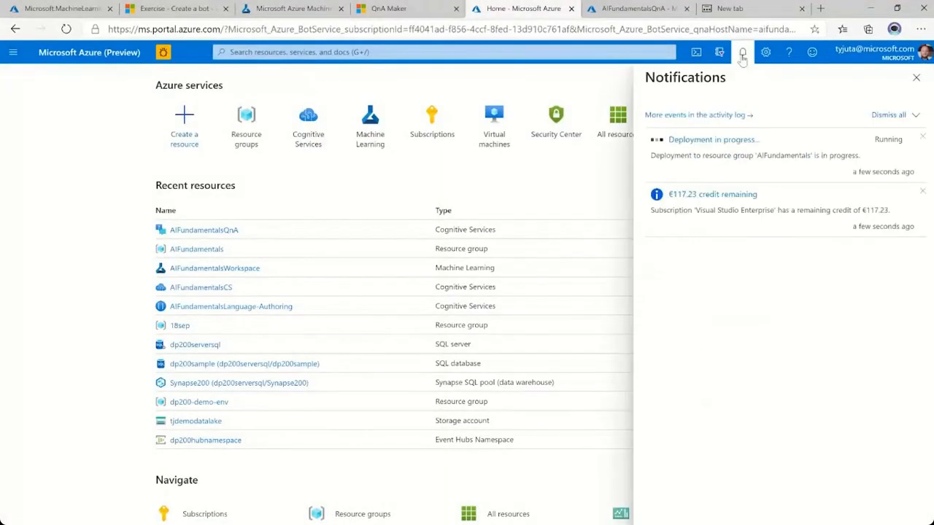
{"action": "left_click", "coordinate": [707, 144]}
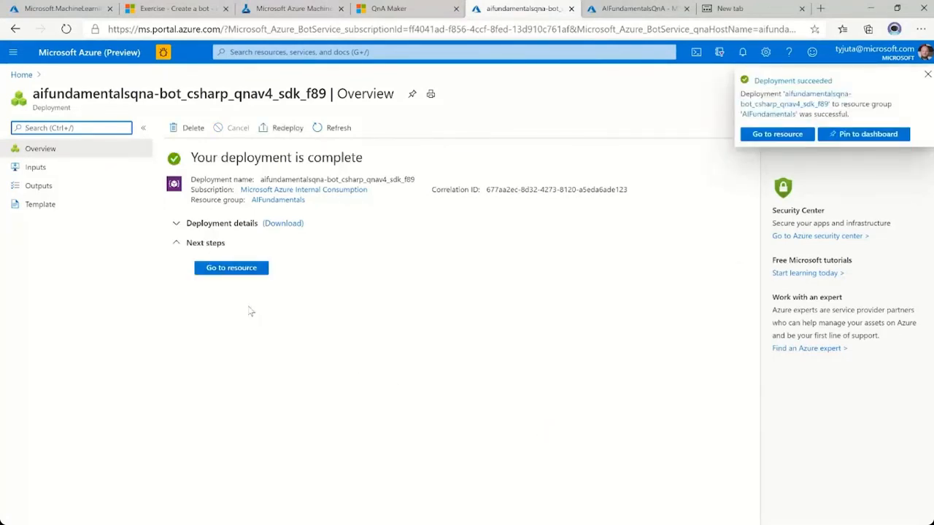
{"action": "left_click", "coordinate": [223, 269]}
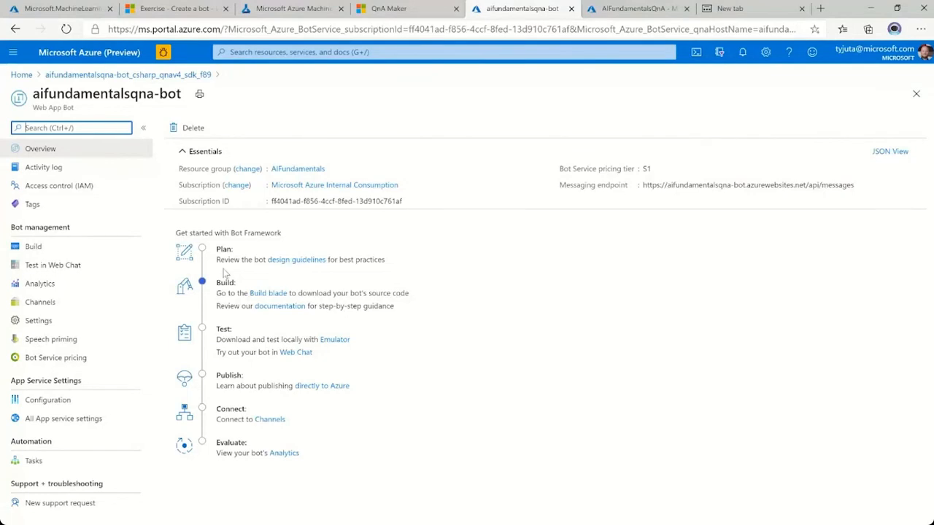
Test the bot in Web Chat with the message "How is the weather?".
{"action": "left_click", "coordinate": [63, 268]}
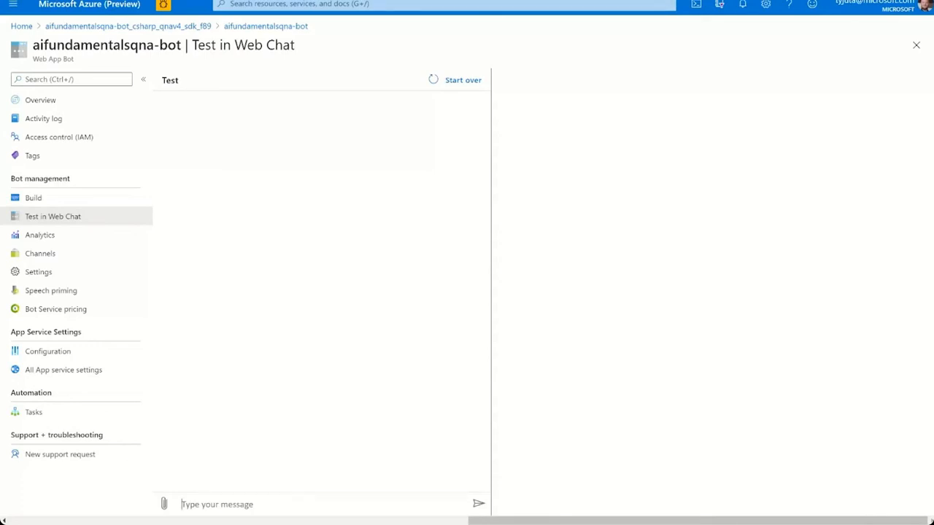
{"action": "type", "text": "How is the "}
{"action": "type", "text": "eeather??"}
{"action": "key", "text": "BackSpace"}
{"action": "key", "text": "Return"}
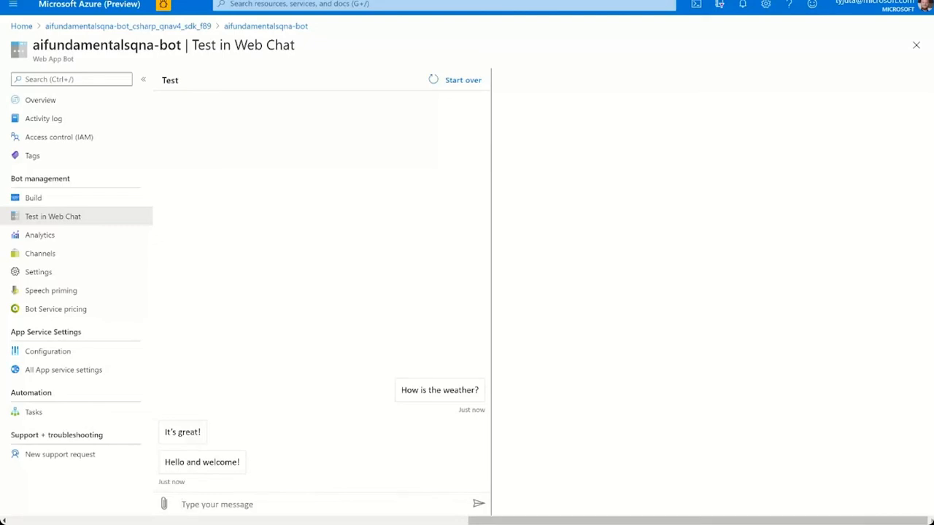
Send the bot the test message "Why Margie's Travel?".
{"action": "type", "text": "Why Margie's Travel?"}
{"action": "key", "text": "Return"}
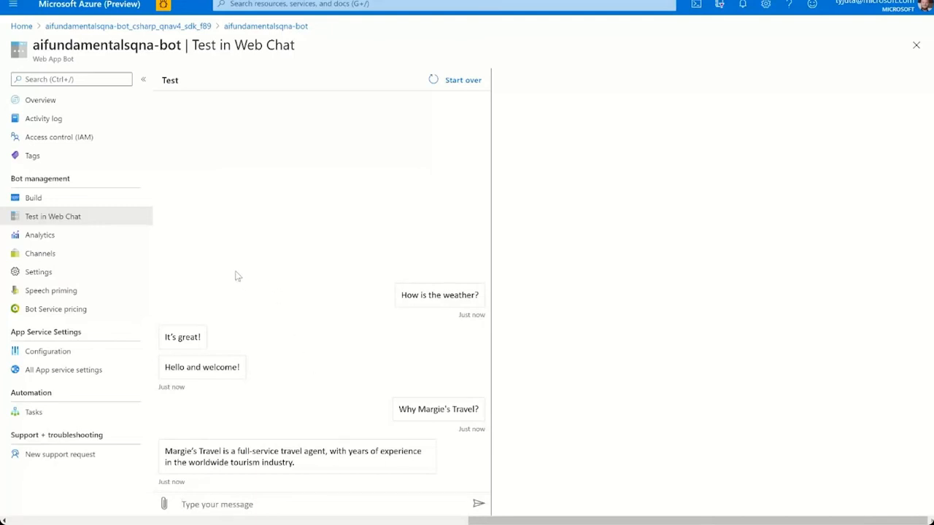
Open the Web Chat channel's configuration for the bot to view its secret keys and embed code.
{"action": "left_click", "coordinate": [40, 254]}
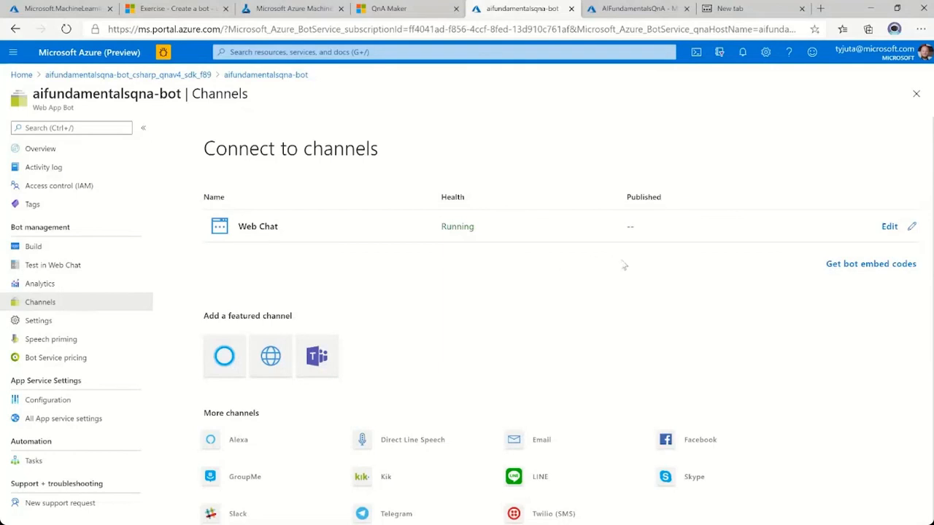
{"action": "left_click", "coordinate": [889, 228]}
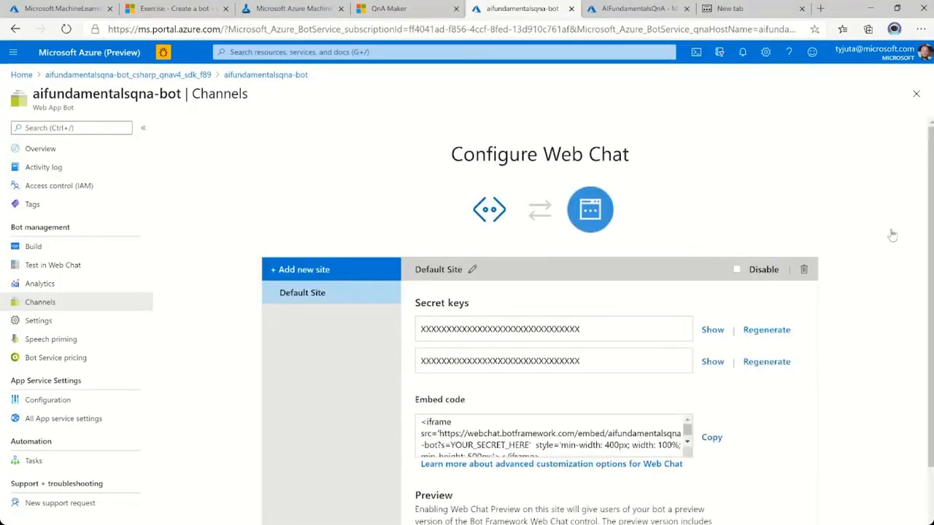
{"action": "scroll", "coordinate": [771, 207], "scroll_direction": "down", "scroll_amount": 1}
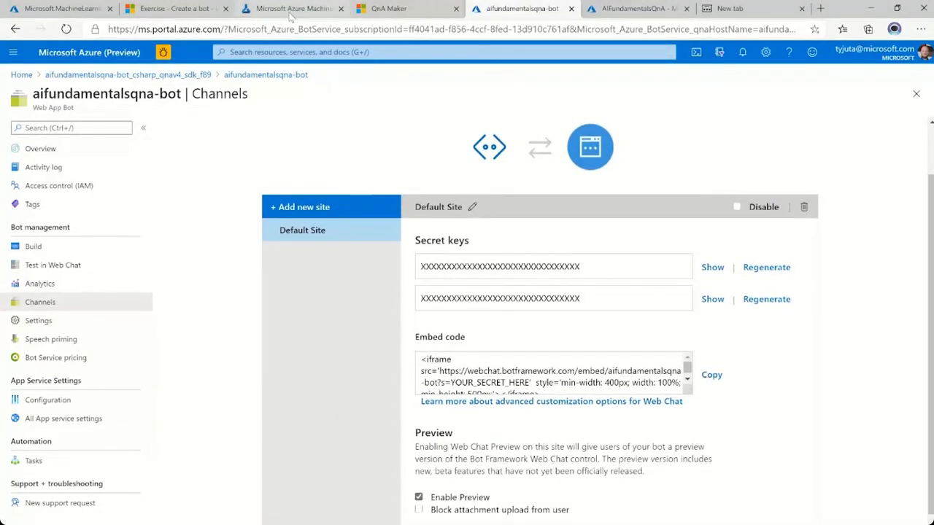
Review the notebook's Access the Bot through a Channel instructions on the HTML embed code and the comment it replaces.
{"action": "left_click", "coordinate": [291, 15]}
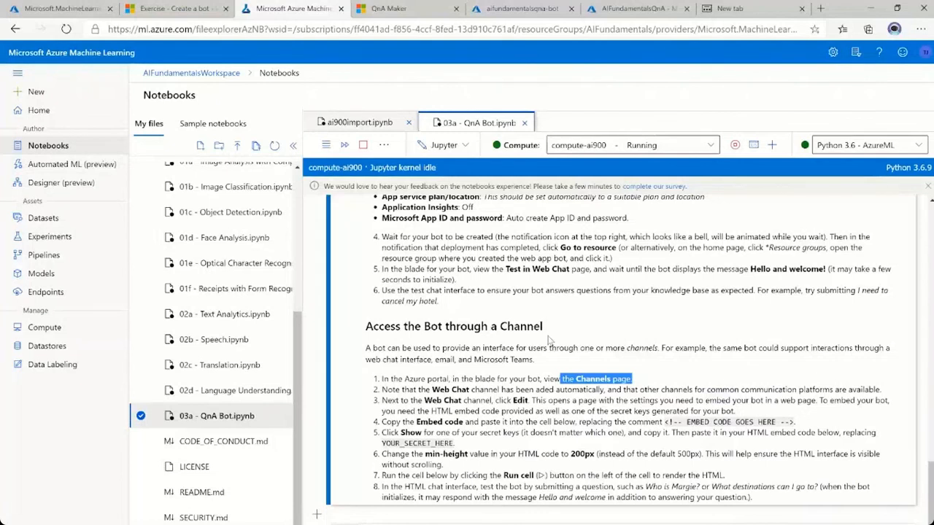
{"action": "scroll", "coordinate": [549, 340], "scroll_direction": "down", "scroll_amount": 1}
{"action": "left_click_drag", "start_coordinate": [366, 300], "coordinate": [566, 301]}
{"action": "scroll", "coordinate": [615, 362], "scroll_direction": "down", "scroll_amount": 1}
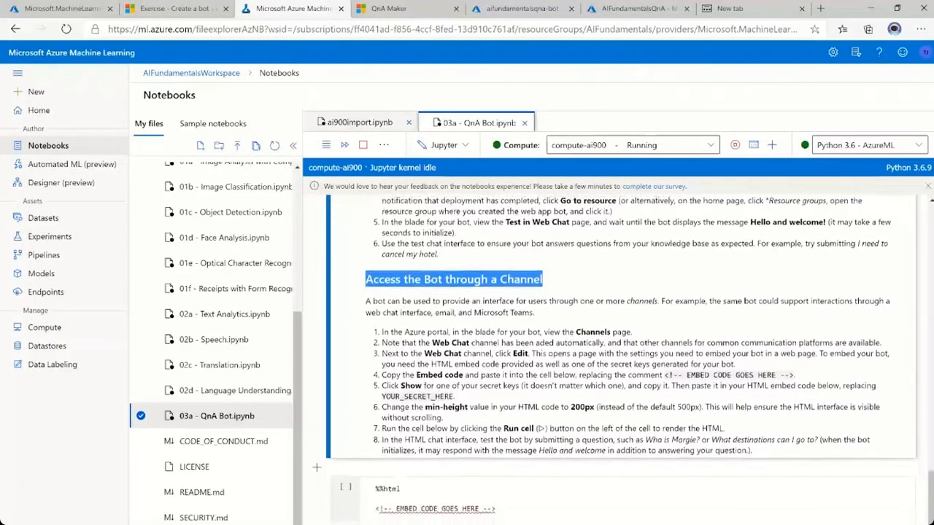
{"action": "scroll", "coordinate": [615, 362], "scroll_direction": "down", "scroll_amount": 3}
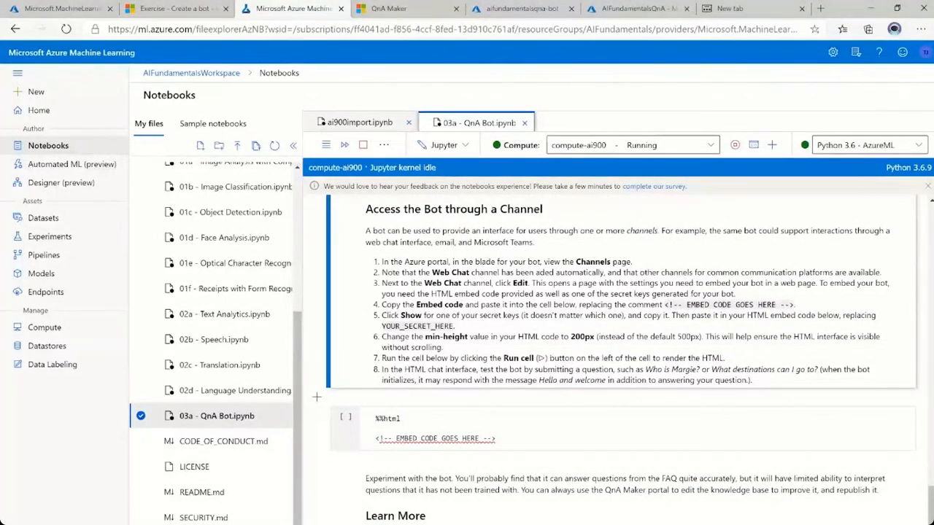
{"action": "left_click_drag", "start_coordinate": [431, 293], "coordinate": [501, 294]}
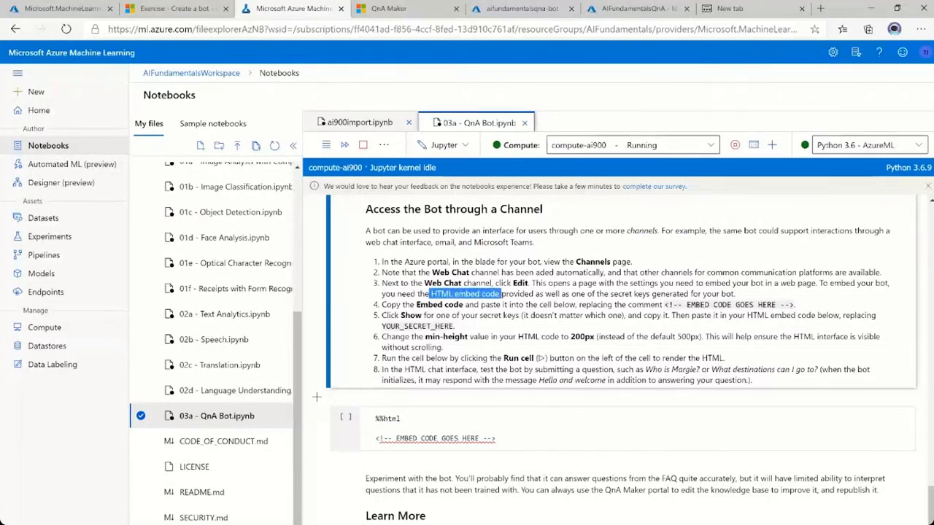
{"action": "left_click_drag", "start_coordinate": [662, 305], "coordinate": [786, 315]}
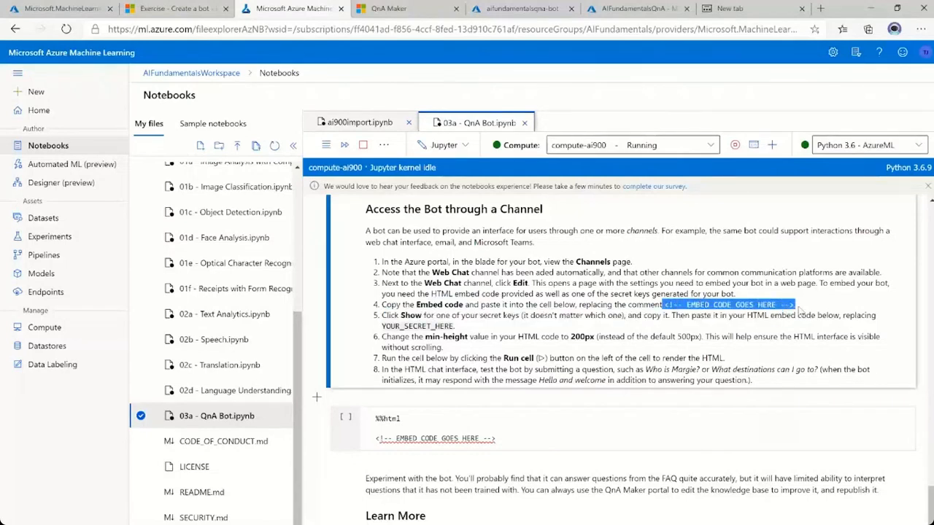
{"action": "left_click", "coordinate": [800, 310]}
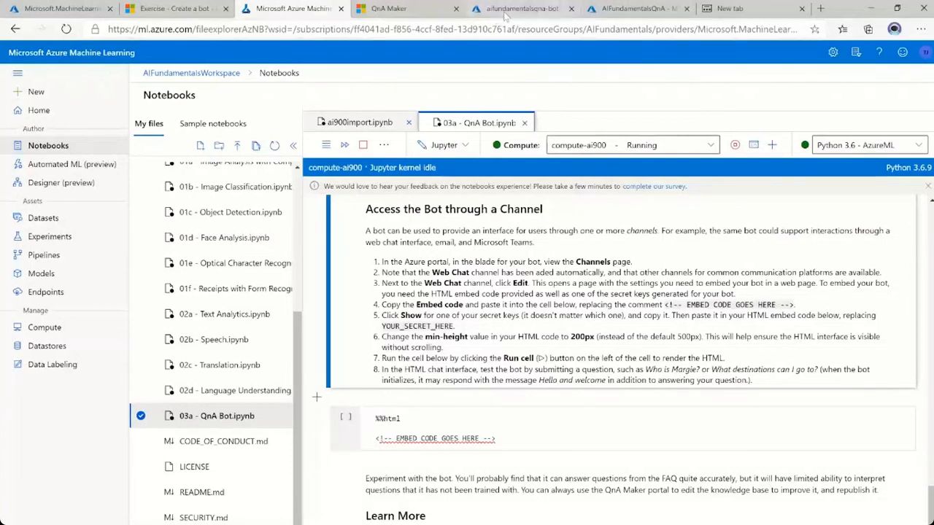
Copy the Web Chat embed code from the bot's channel settings and return to the 03a - QnA Bot notebook.
{"action": "left_click", "coordinate": [506, 10]}
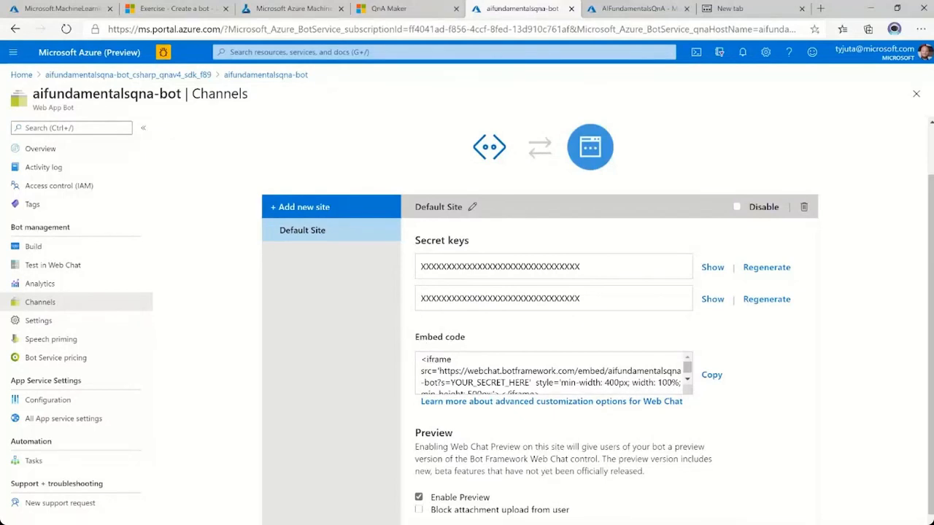
{"action": "left_click", "coordinate": [711, 377]}
{"action": "key", "text": "ctrl+c"}
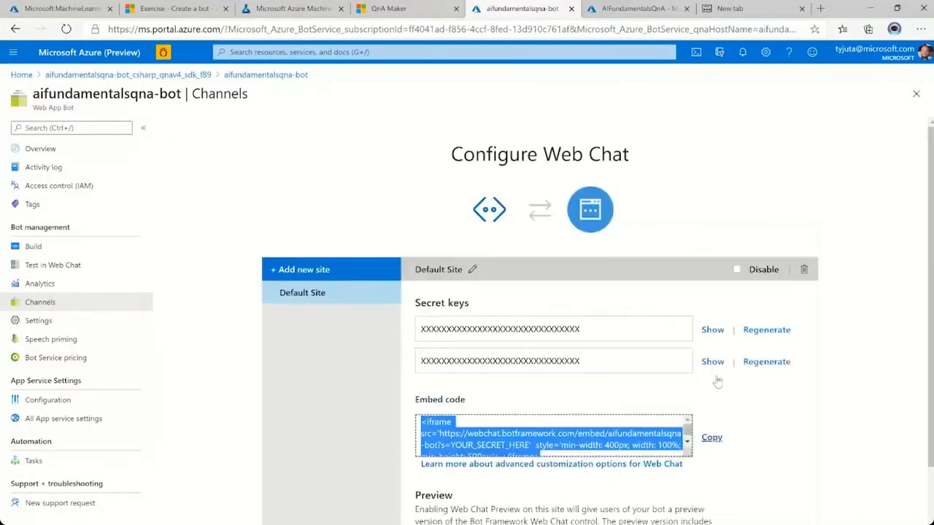
{"action": "left_click", "coordinate": [711, 438]}
{"action": "left_click", "coordinate": [298, 9]}
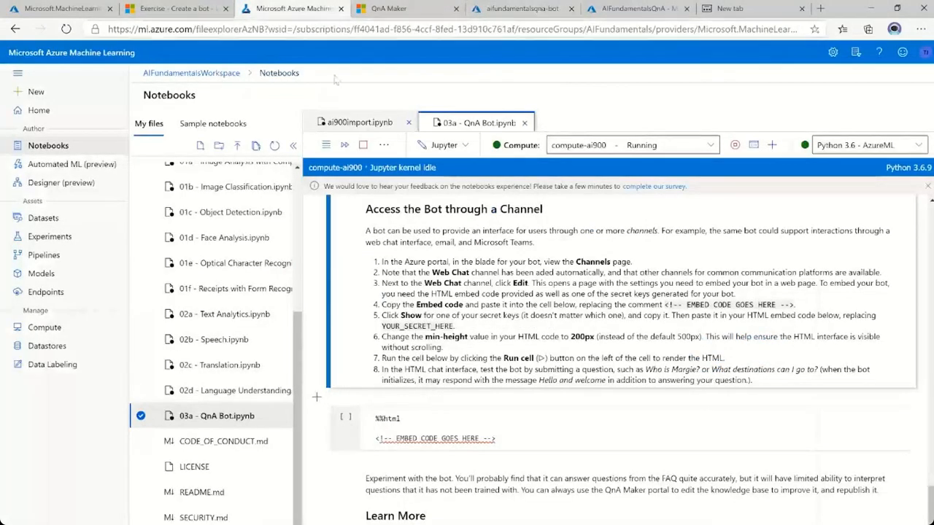
Replace the EMBED CODE GOES HERE comment in the %%html cell with the copied Web Chat embed code.
{"action": "left_click", "coordinate": [496, 438]}
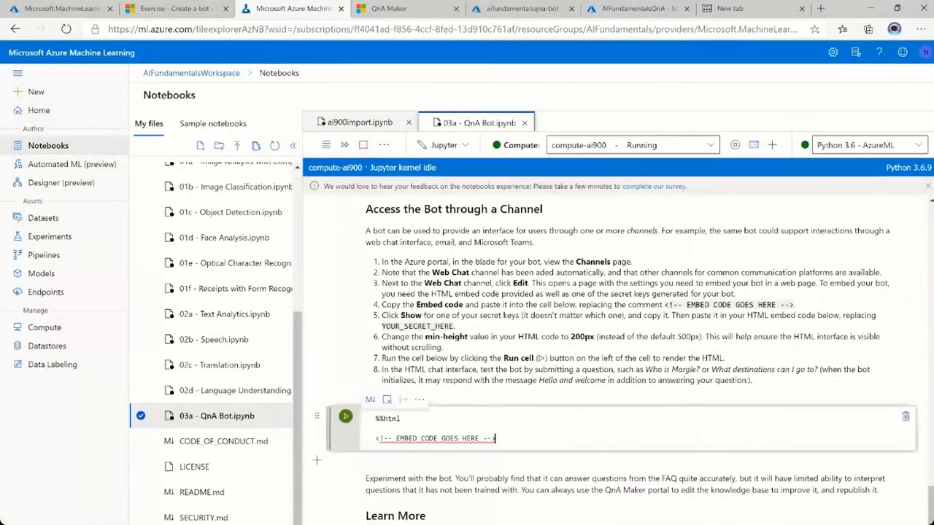
{"action": "key", "text": "shift+Home"}
{"action": "key", "text": "ctrl+v"}
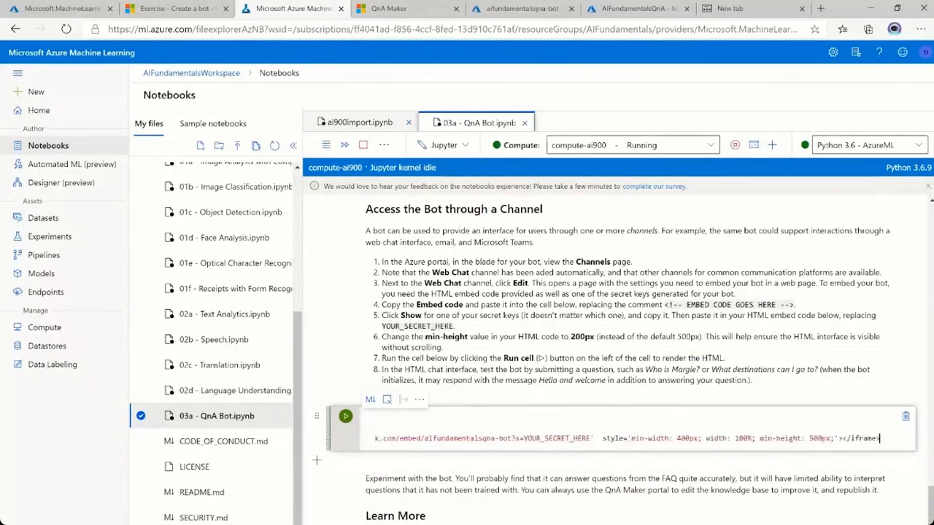
{"action": "key", "text": "Home"}
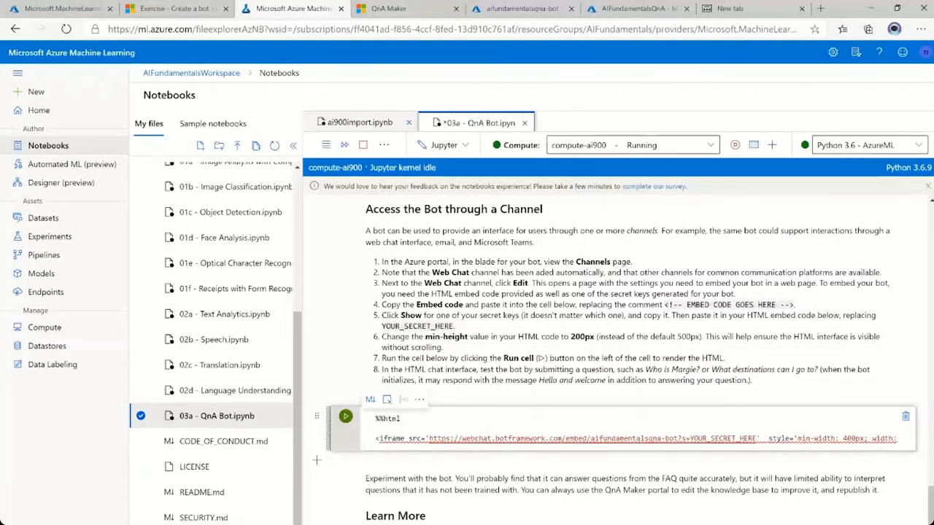
Set the min-height value in the iframe's style to 200px.
{"action": "key", "text": "End"}
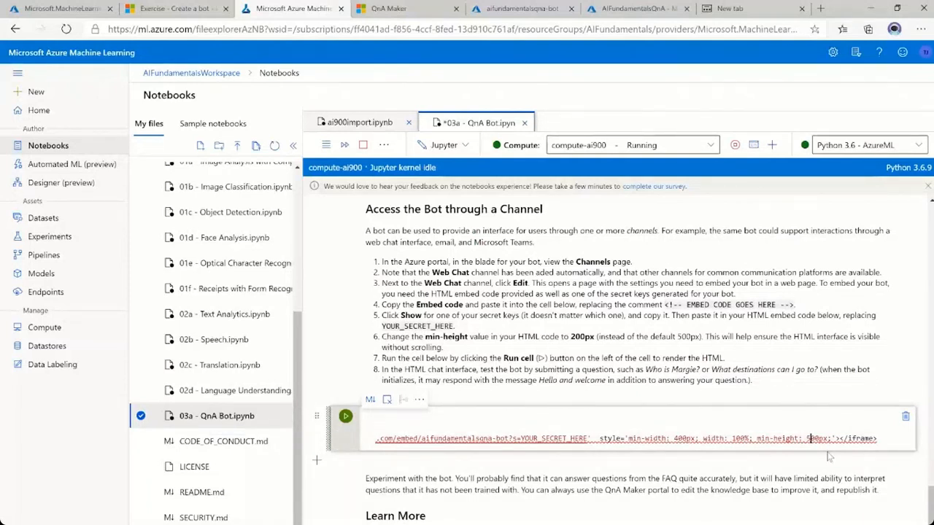
{"action": "key", "text": "BackSpace"}
{"action": "type", "text": "2"}
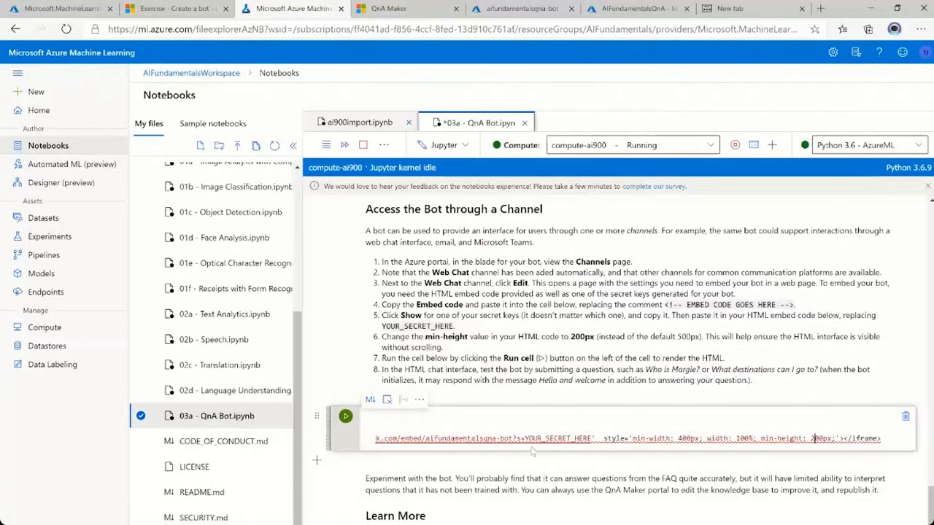
Reveal and copy the first Web Chat secret key from the bot's channel settings, and paste it over YOUR_SECRET_HERE in the notebook's embed code.
{"action": "left_click_drag", "start_coordinate": [532, 448], "coordinate": [409, 448]}
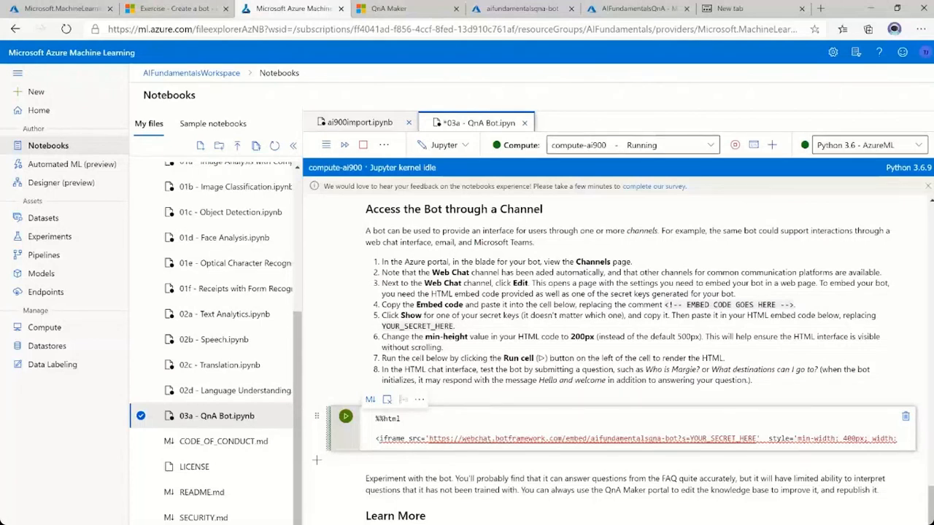
{"action": "left_click_drag", "start_coordinate": [690, 439], "coordinate": [757, 438]}
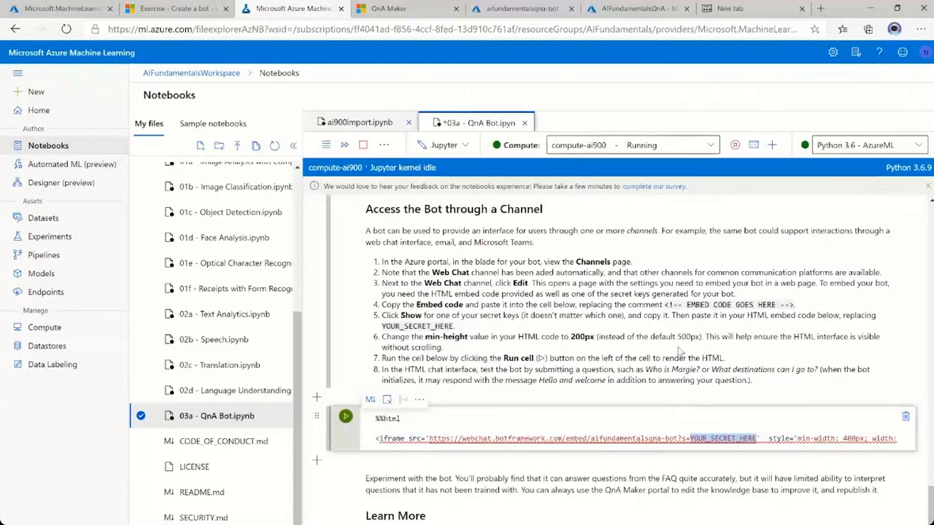
{"action": "left_click", "coordinate": [400, 10]}
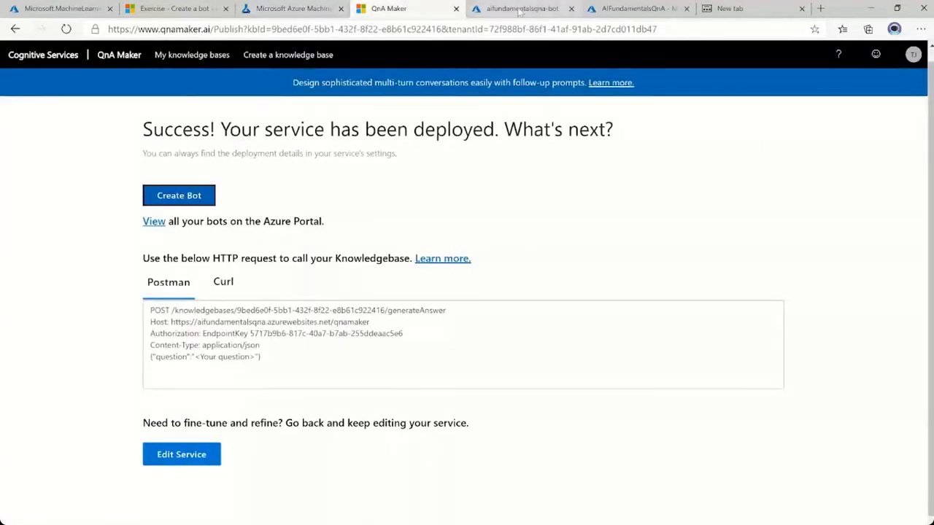
{"action": "left_click", "coordinate": [520, 10]}
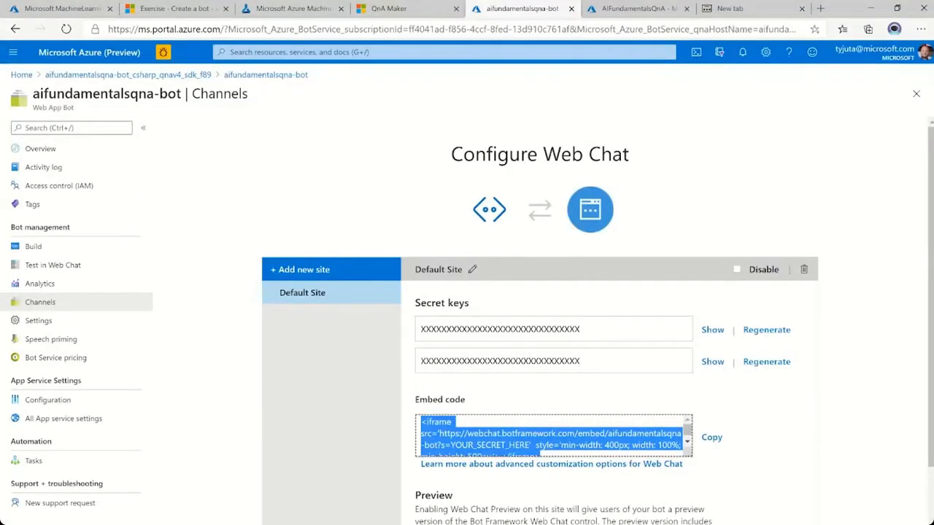
{"action": "left_click", "coordinate": [708, 333]}
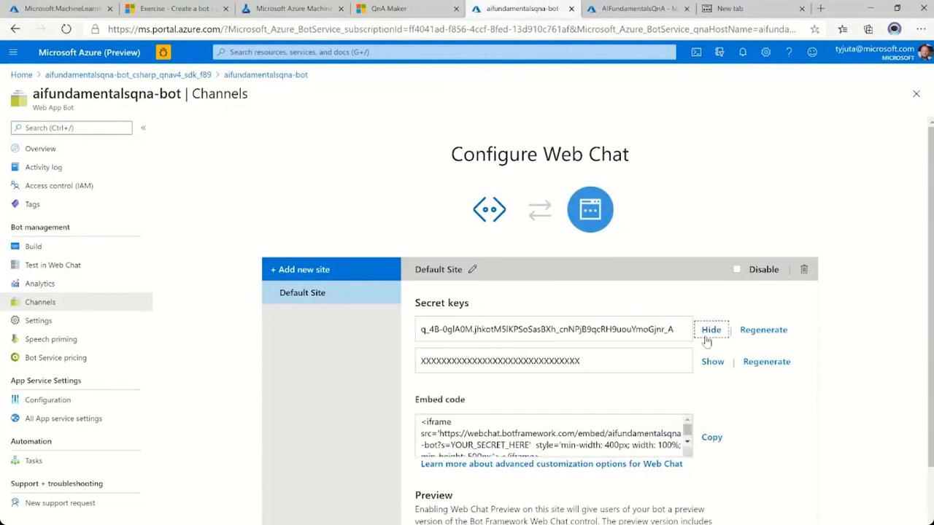
{"action": "triple_click", "coordinate": [620, 329]}
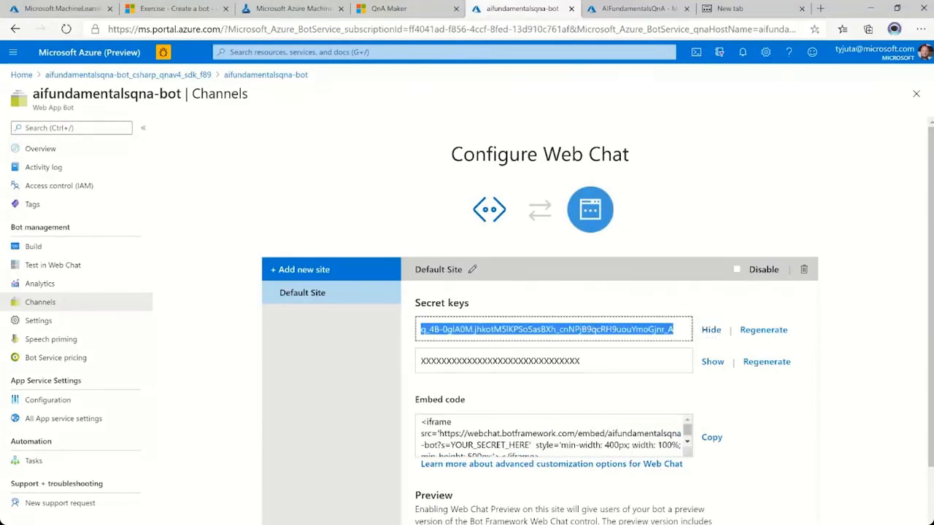
{"action": "left_click", "coordinate": [291, 8]}
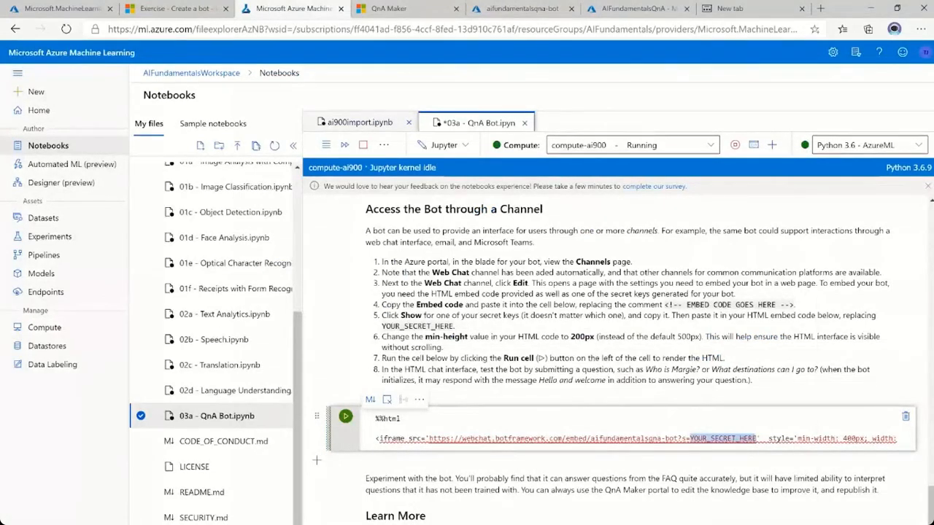
{"action": "key", "text": "ctrl+v"}
{"action": "key", "text": "Home"}
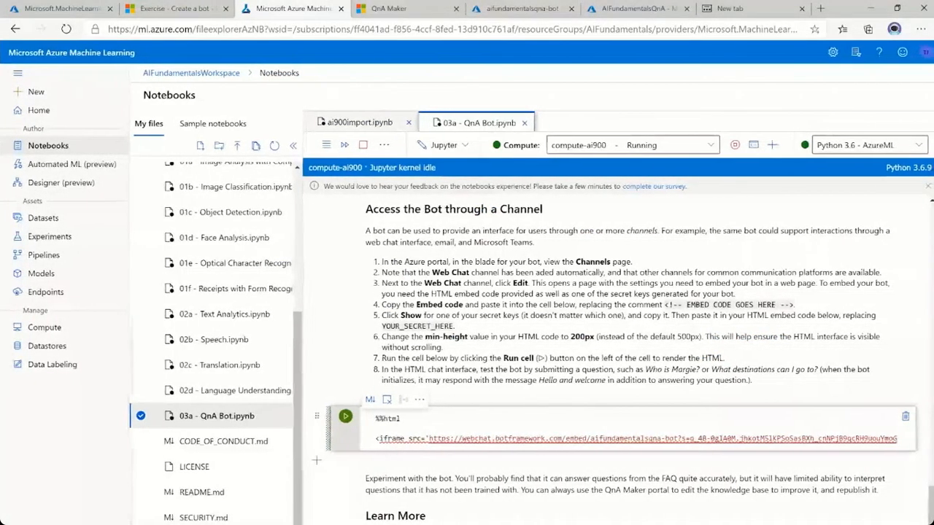
Run the %%html cell to render the embedded chat and send the bot the message "Hello!".
{"action": "left_click", "coordinate": [345, 417]}
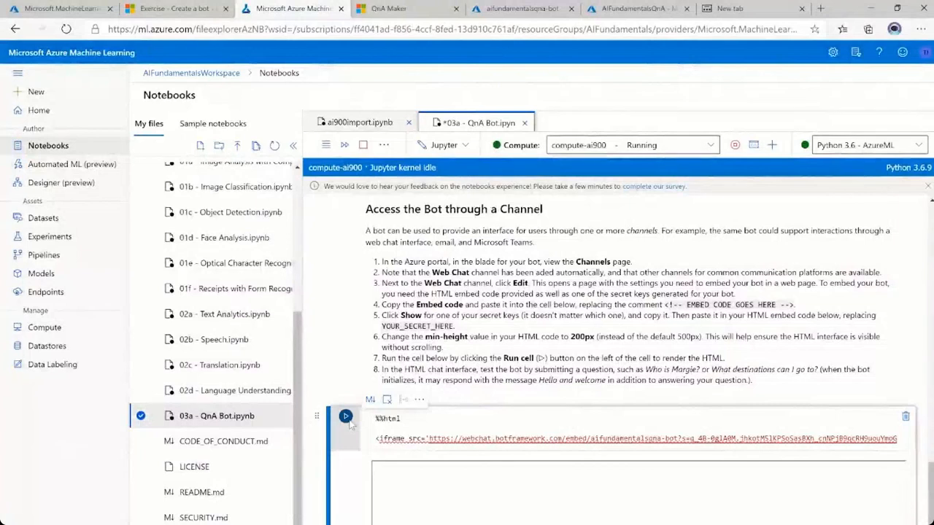
{"action": "scroll", "coordinate": [636, 407], "scroll_direction": "down", "scroll_amount": 3}
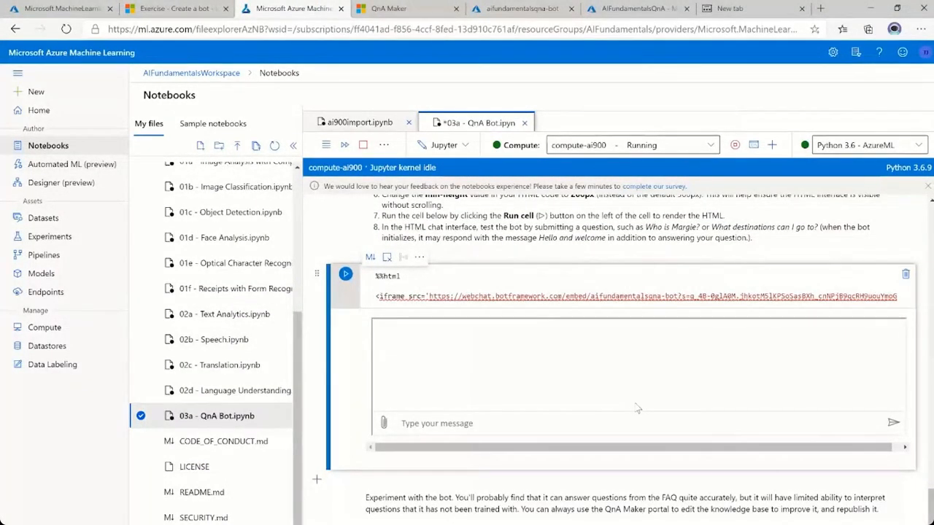
{"action": "left_click", "coordinate": [487, 425]}
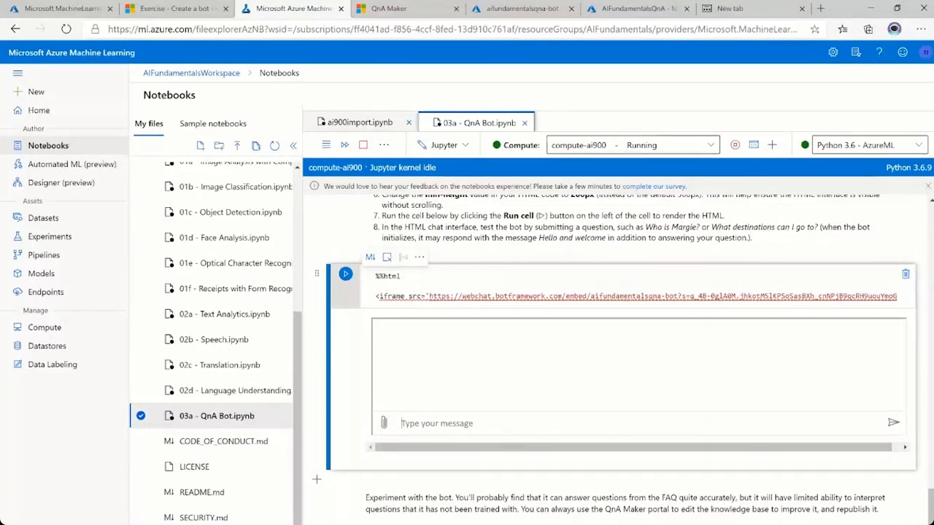
{"action": "type", "text": "Hello!"}
{"action": "key", "text": "Return"}
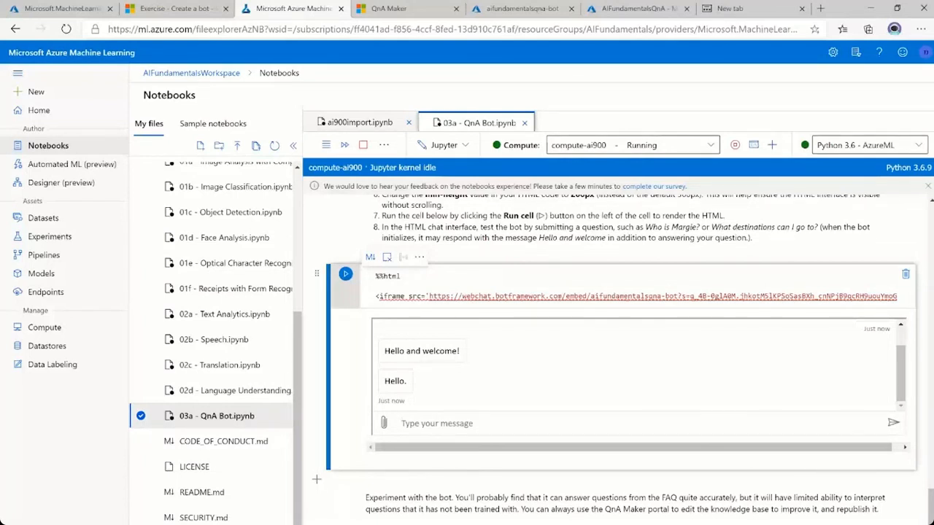
Ask the bot "Why Margie?" in the notebook's embedded chat.
{"action": "type", "text": "Why Margie?"}
{"action": "key", "text": "Return"}
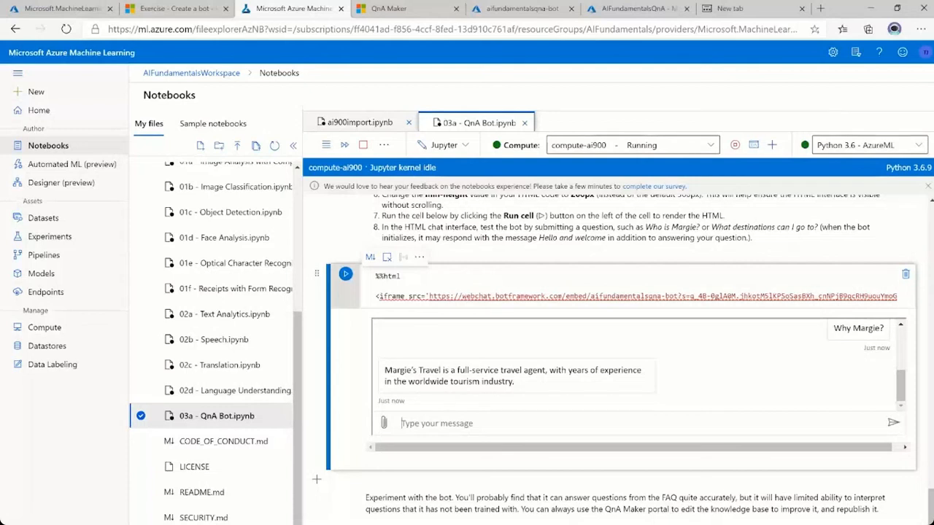
{"action": "scroll", "coordinate": [615, 360], "scroll_direction": "down", "scroll_amount": 1}
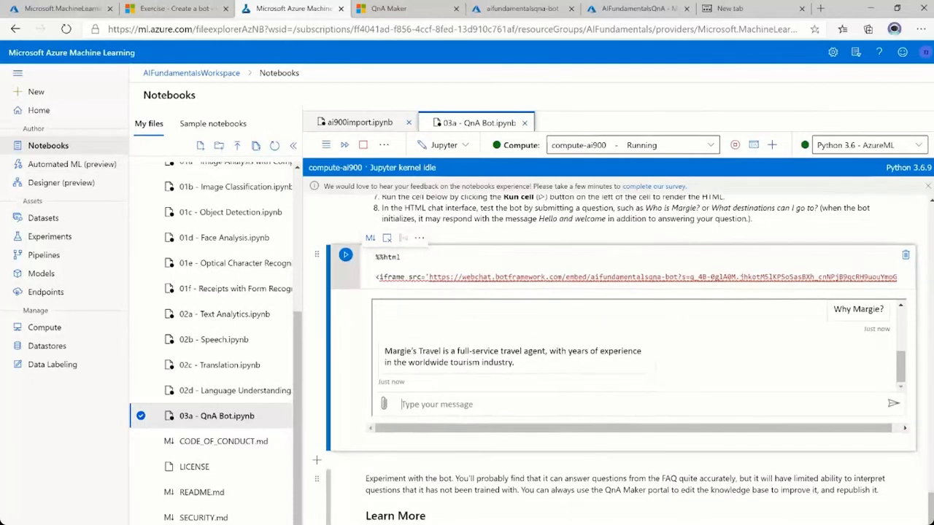